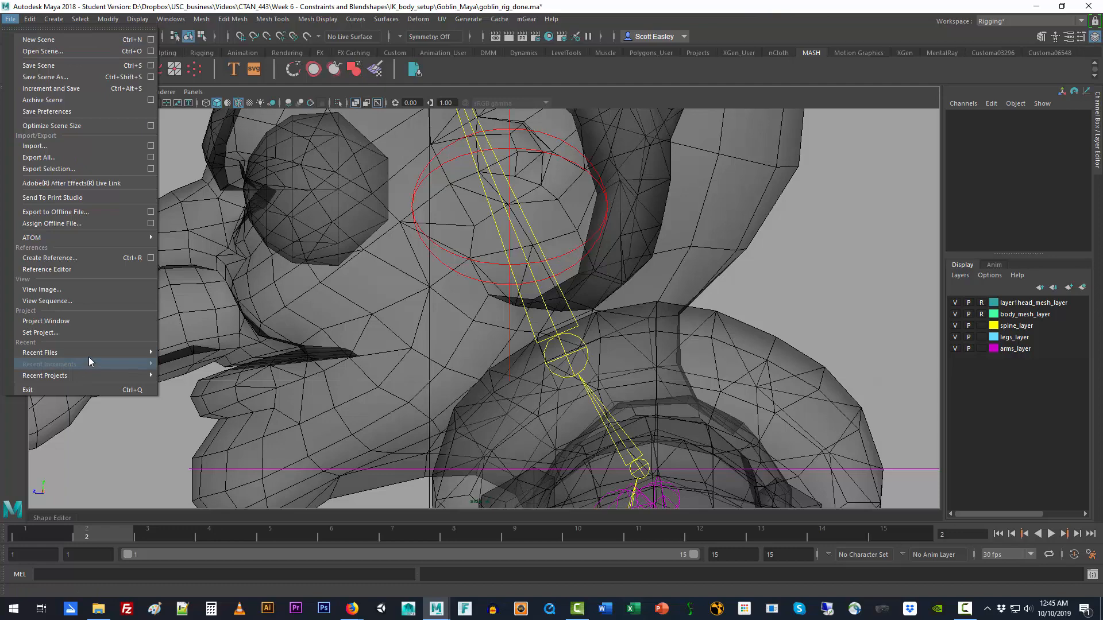
# Step: Reopen the recent scene goblin_rig_done.ma without saving the current changes and move the timeline to frame 9
pyautogui.moveTo(88, 357)
pyautogui.click(215, 353)
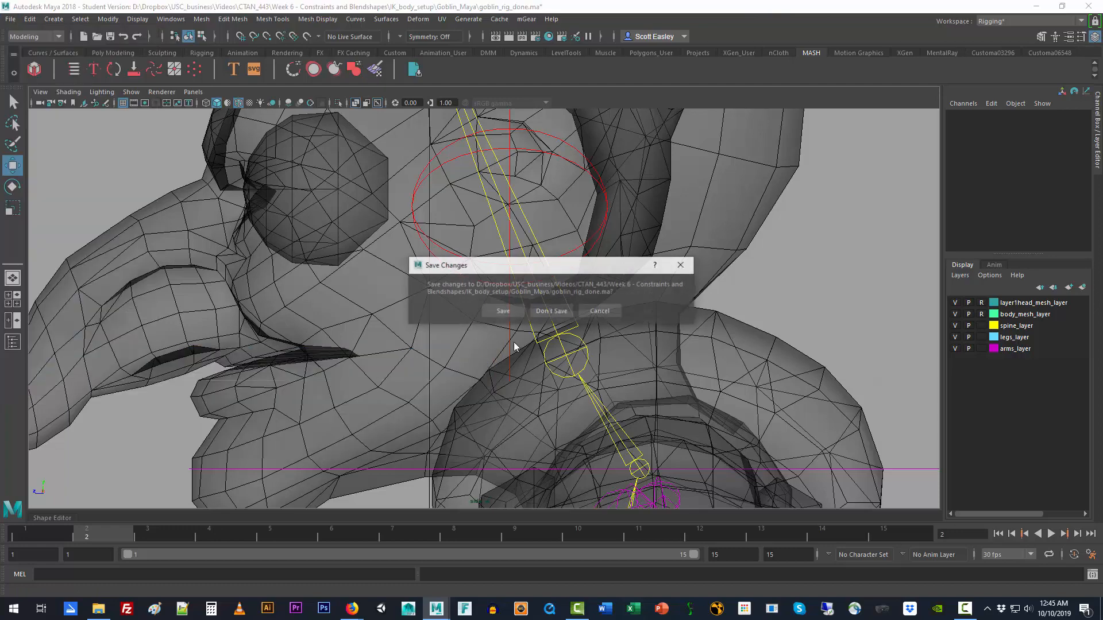
pyautogui.click(560, 310)
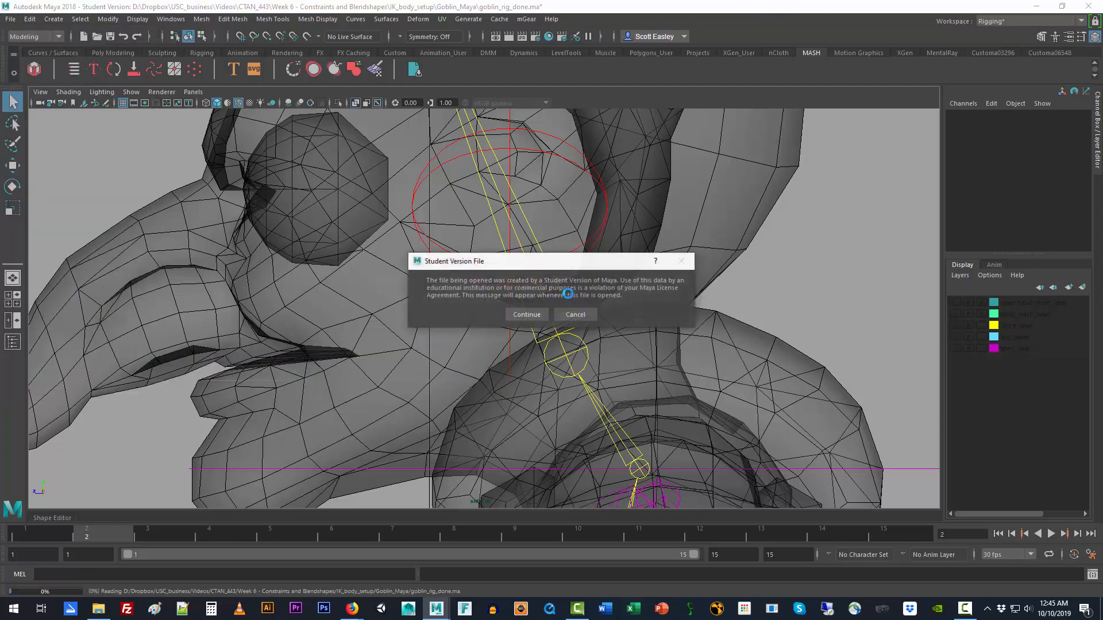
pyautogui.click(536, 315)
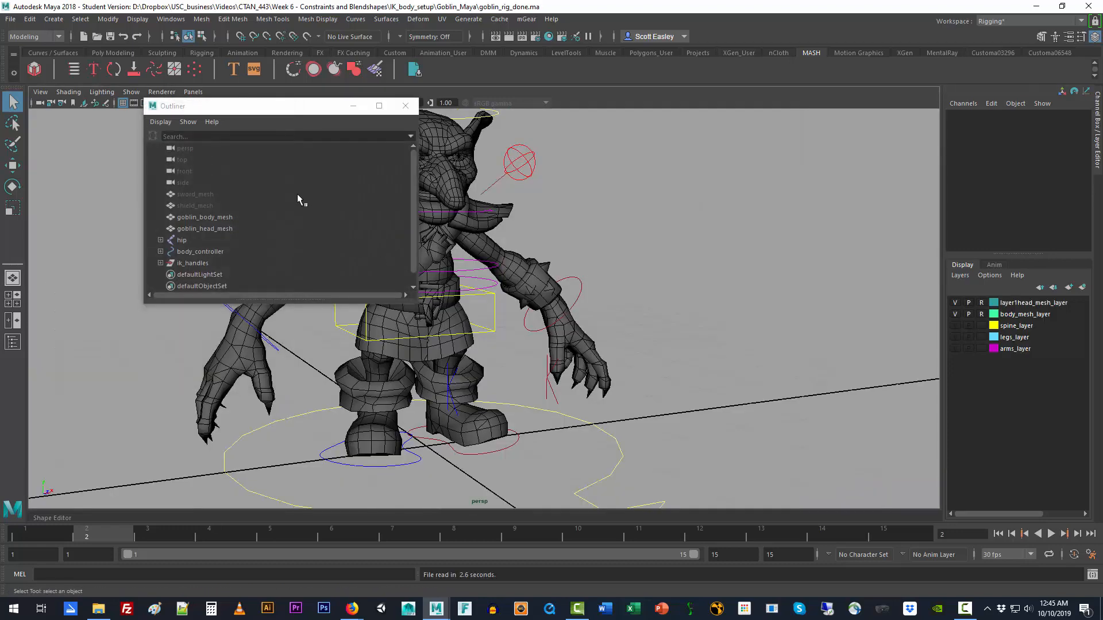
pyautogui.click(406, 107)
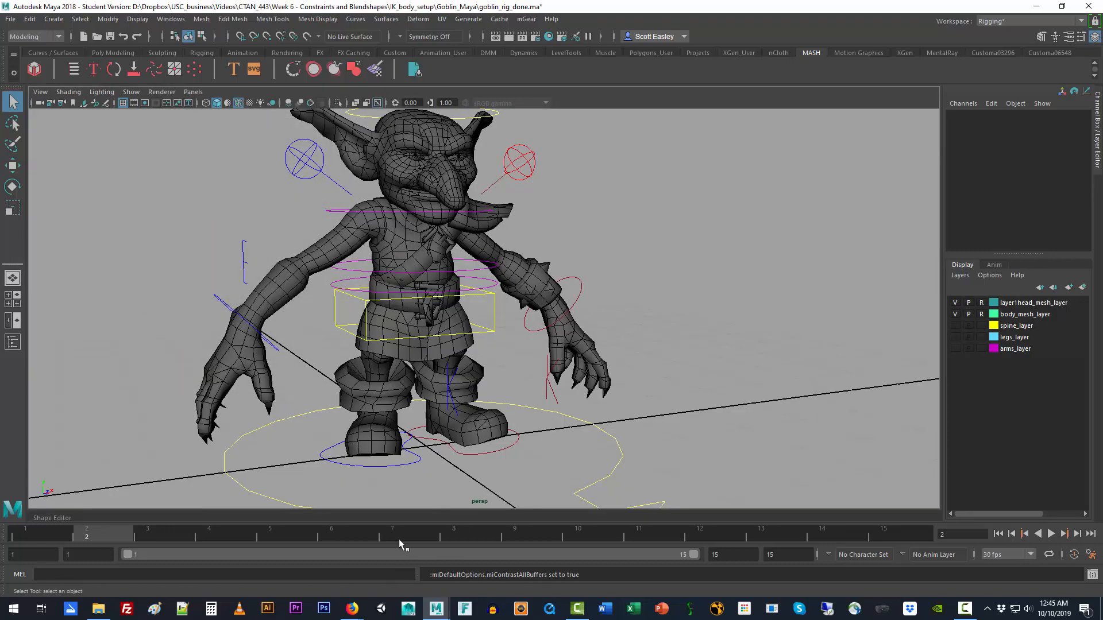
pyautogui.moveTo(399, 539); pyautogui.dragTo(514, 537)
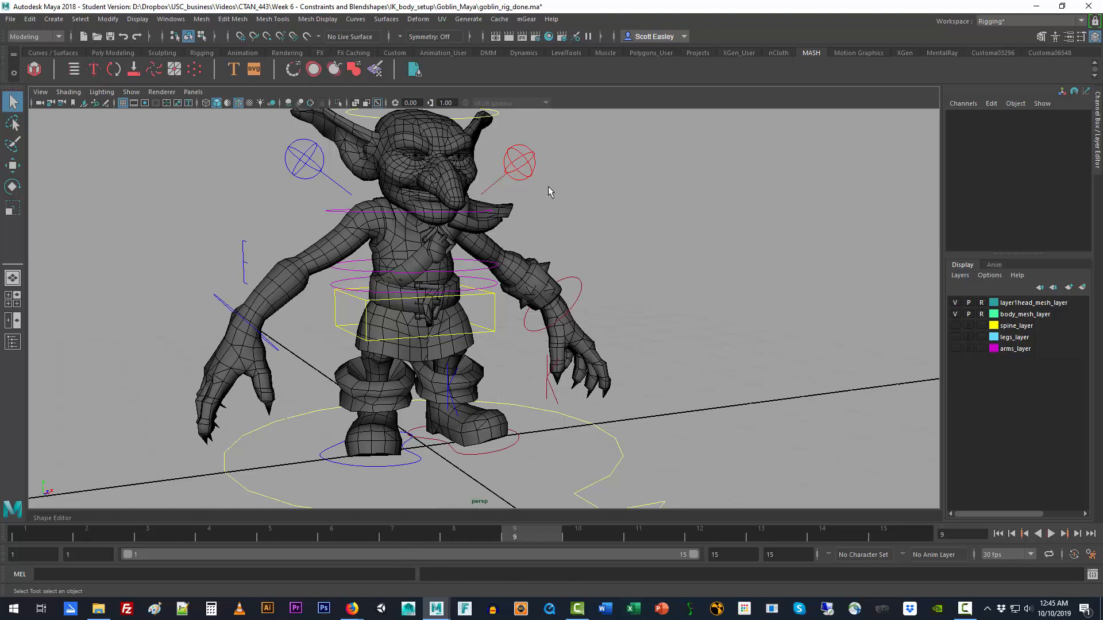
# Step: Try rotating the goblin's left clavicle control about 10.4 degrees around Z, and undo the rotation
pyautogui.moveTo(502, 141); pyautogui.dragTo(548, 186)
pyautogui.press('e')
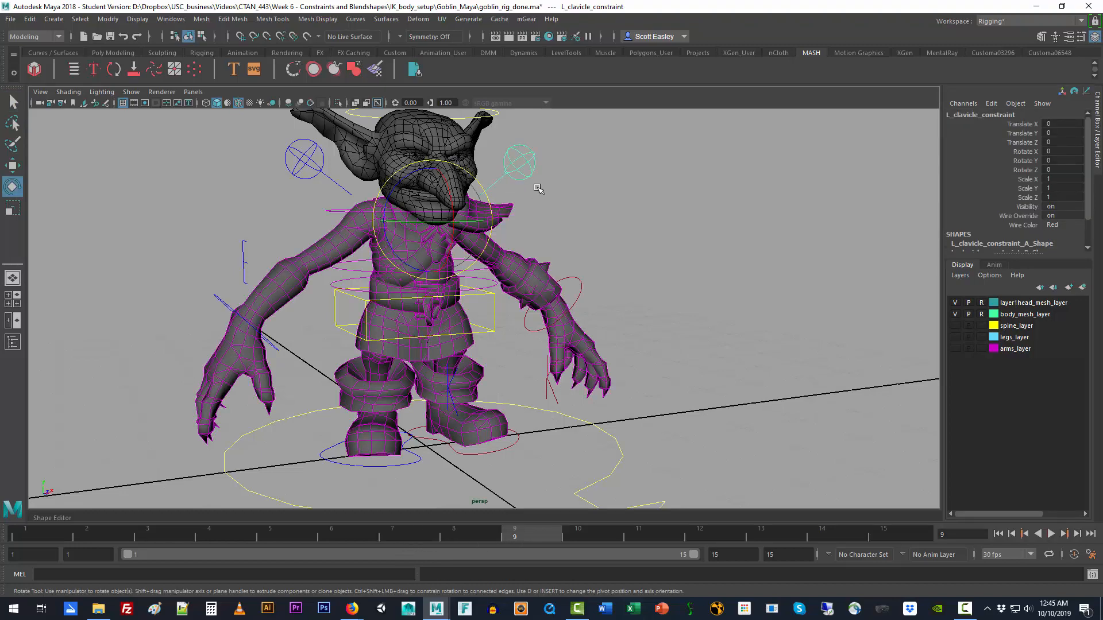
pyautogui.moveTo(393, 200); pyautogui.dragTo(496, 223)
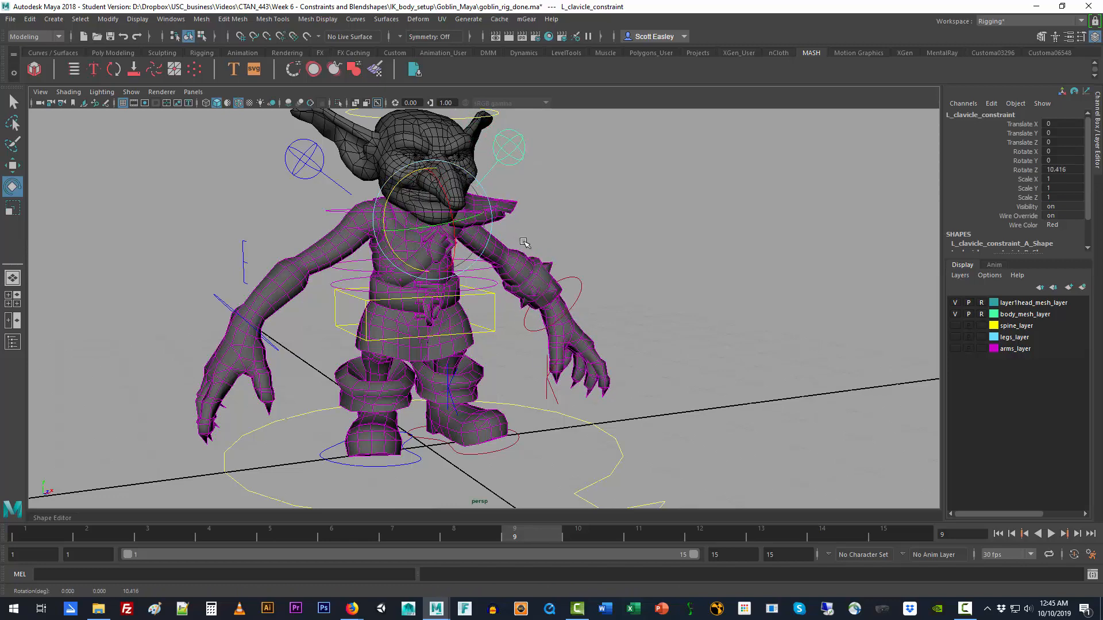
pyautogui.hotkey('ctrl', 'z')
# Step: Select the head control curve above the goblin, show spine_layer and hide the head mesh layer
pyautogui.keyDown('alt'); pyautogui.moveTo(631, 270); pyautogui.dragTo(514, 361); pyautogui.keyUp('alt')
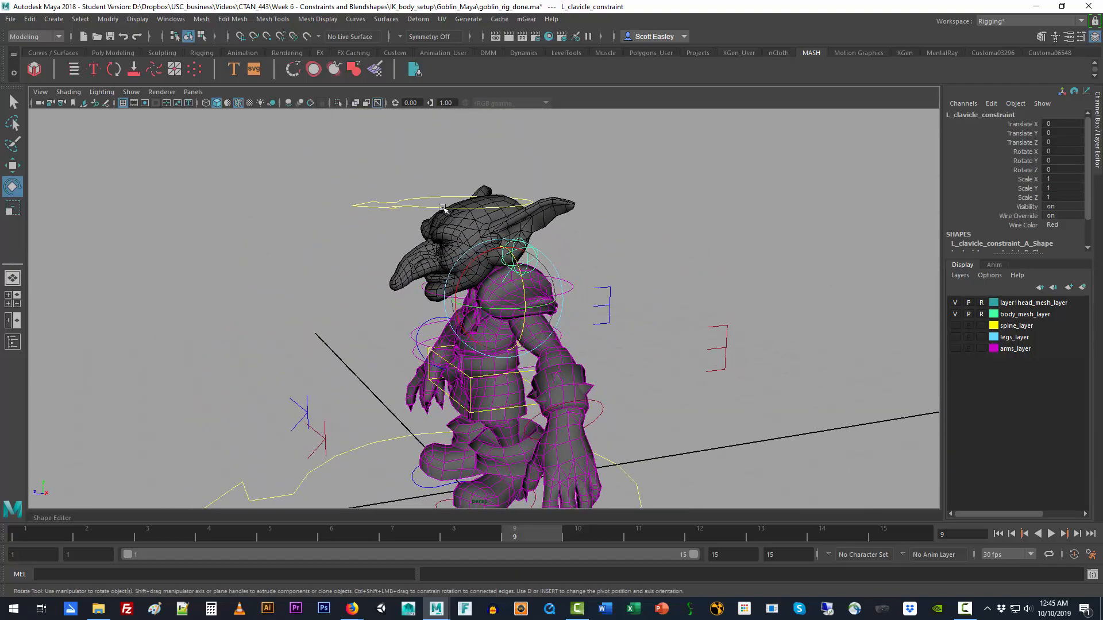
pyautogui.click(425, 211)
pyautogui.press('w')
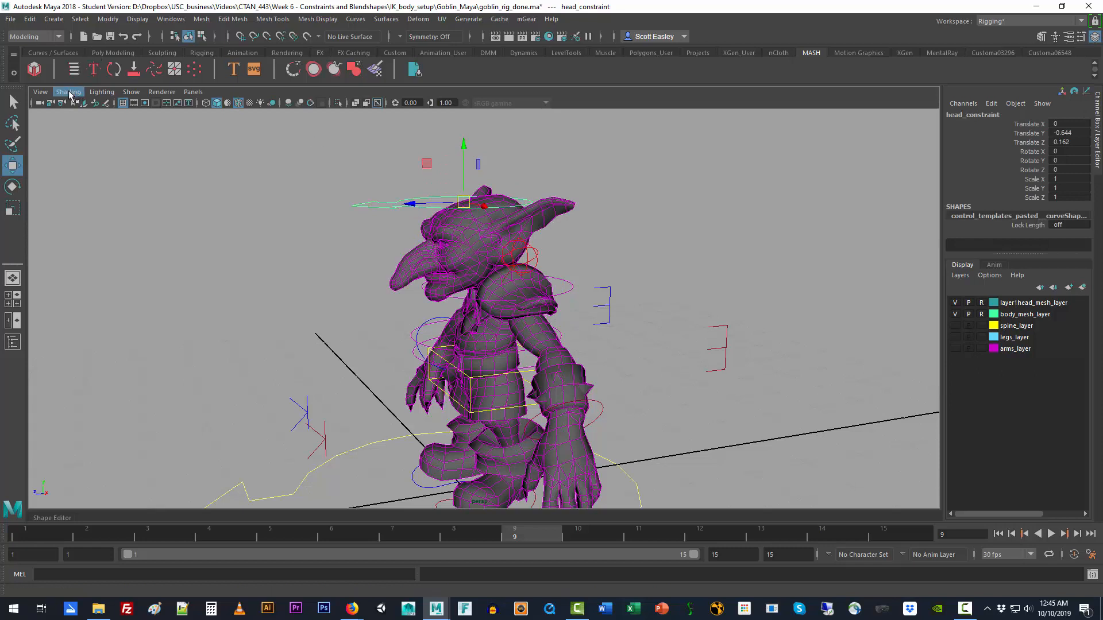
pyautogui.click(955, 325)
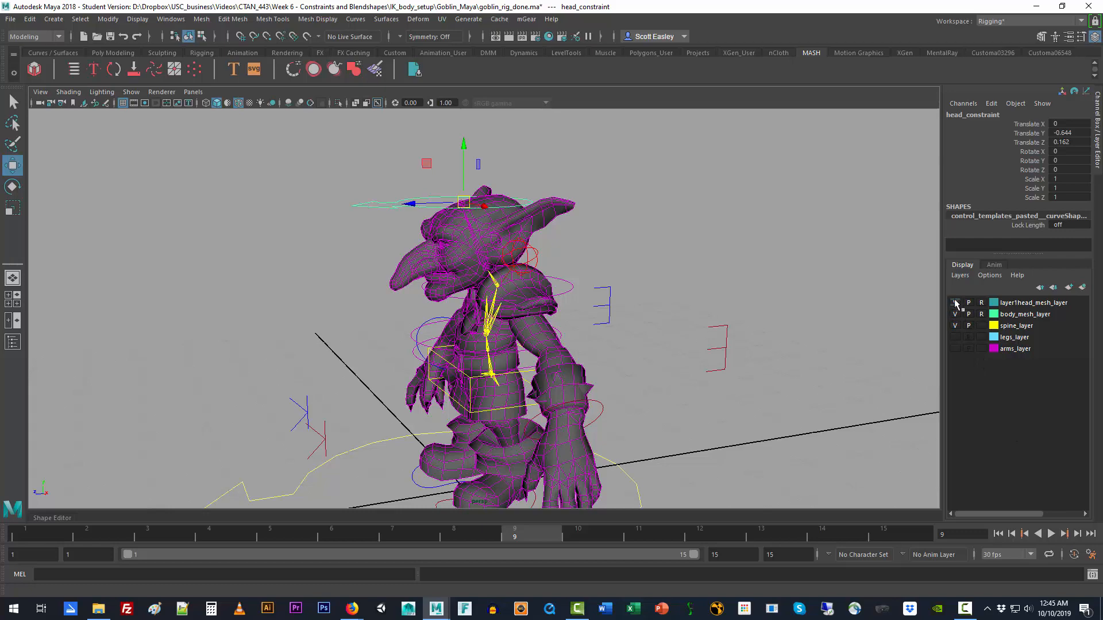
pyautogui.click(955, 302)
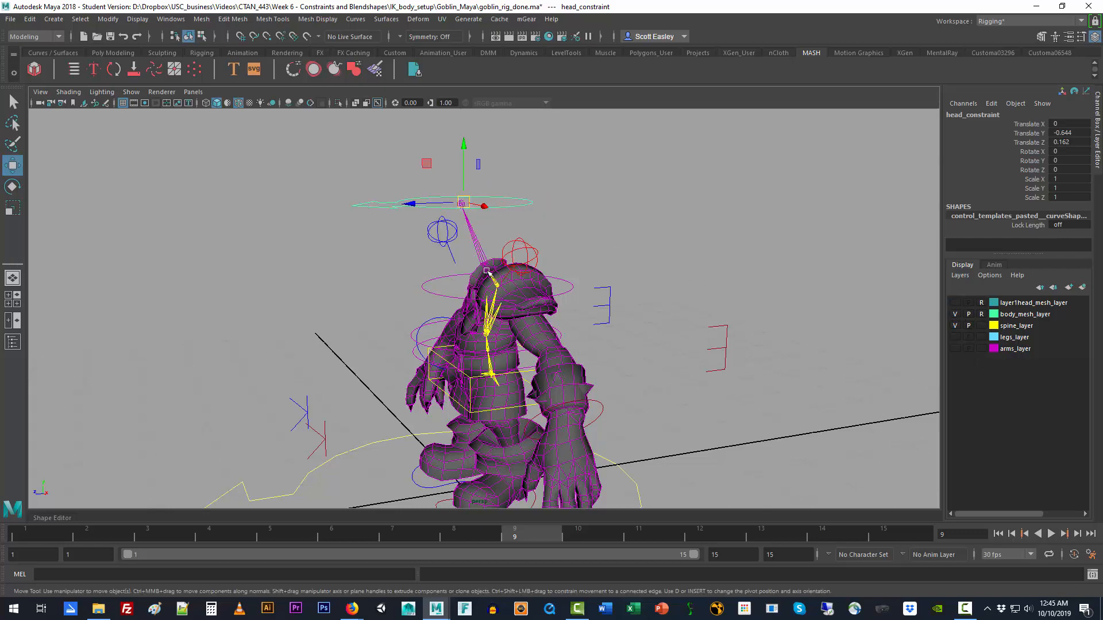
# Step: Move the head control's pivot down from above the head to the neck area with point snapping
pyautogui.scroll(5, 494, 287)
pyautogui.keyDown('alt'); pyautogui.moveTo(494, 287); pyautogui.dragTo(517, 288); pyautogui.keyUp('alt')
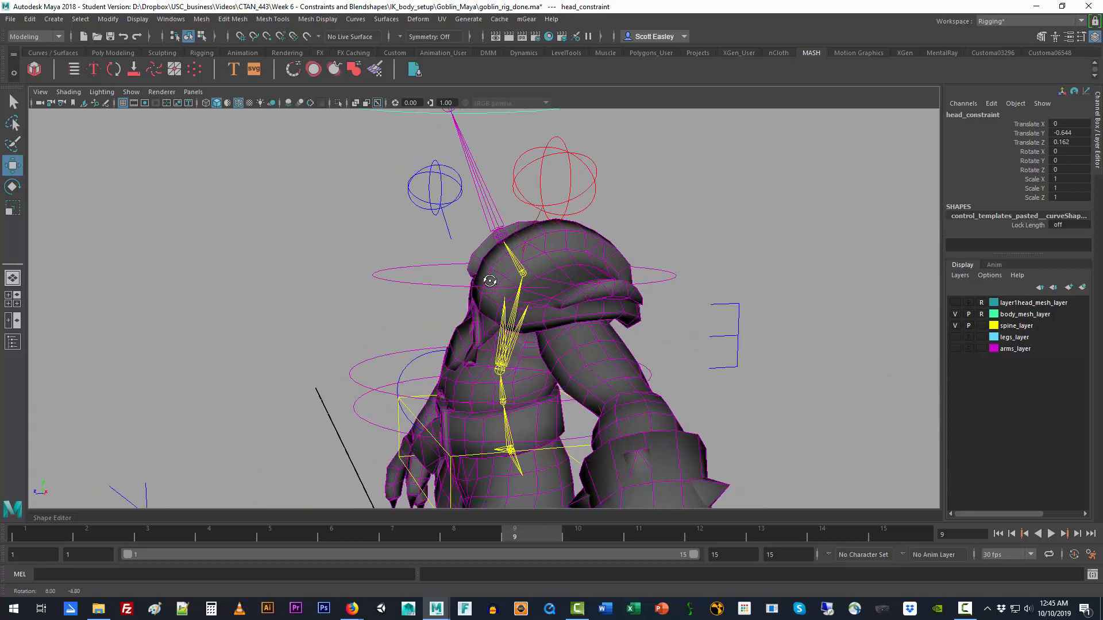
pyautogui.keyDown('alt'); pyautogui.moveTo(541, 312); pyautogui.dragTo(563, 369, button='middle'); pyautogui.keyUp('alt')
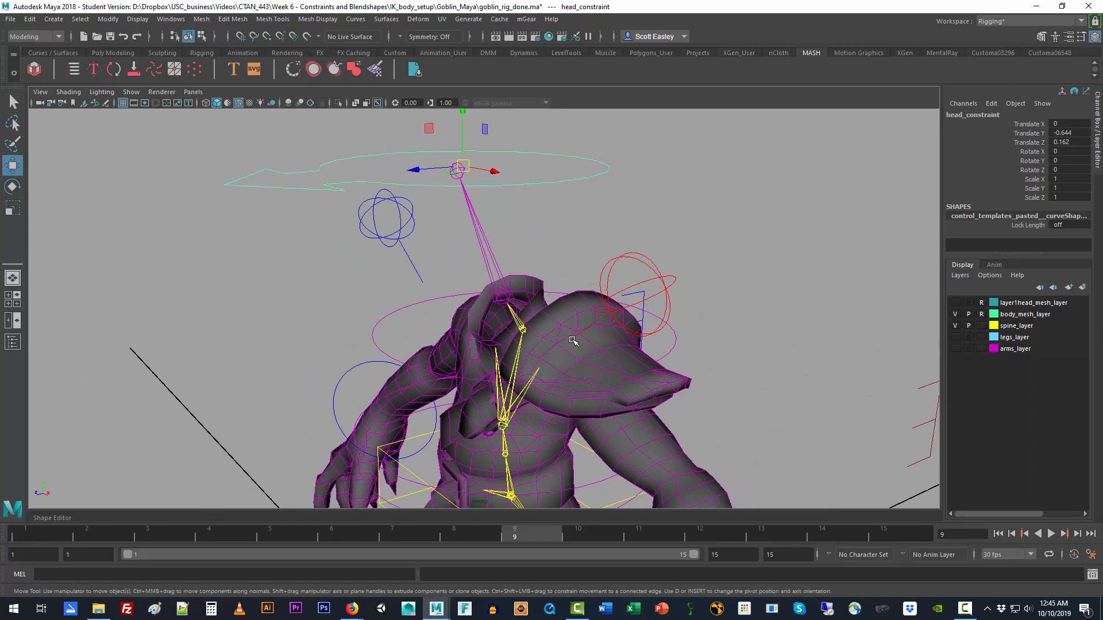
pyautogui.press('d')
pyautogui.press('d')
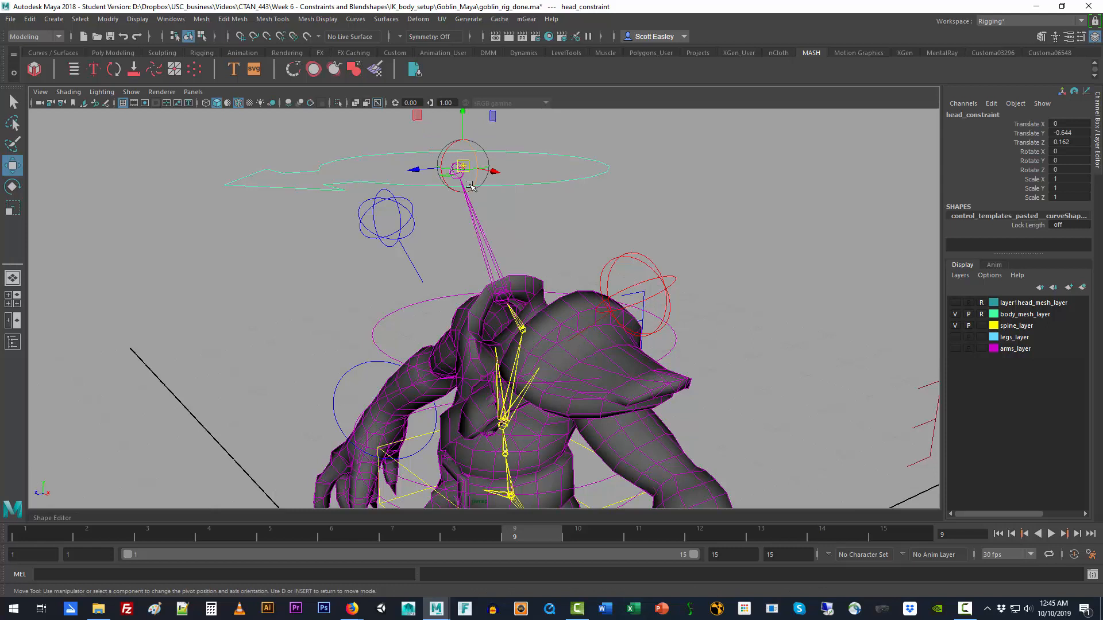
pyautogui.press('v')
pyautogui.moveTo(463, 167); pyautogui.dragTo(458, 302)
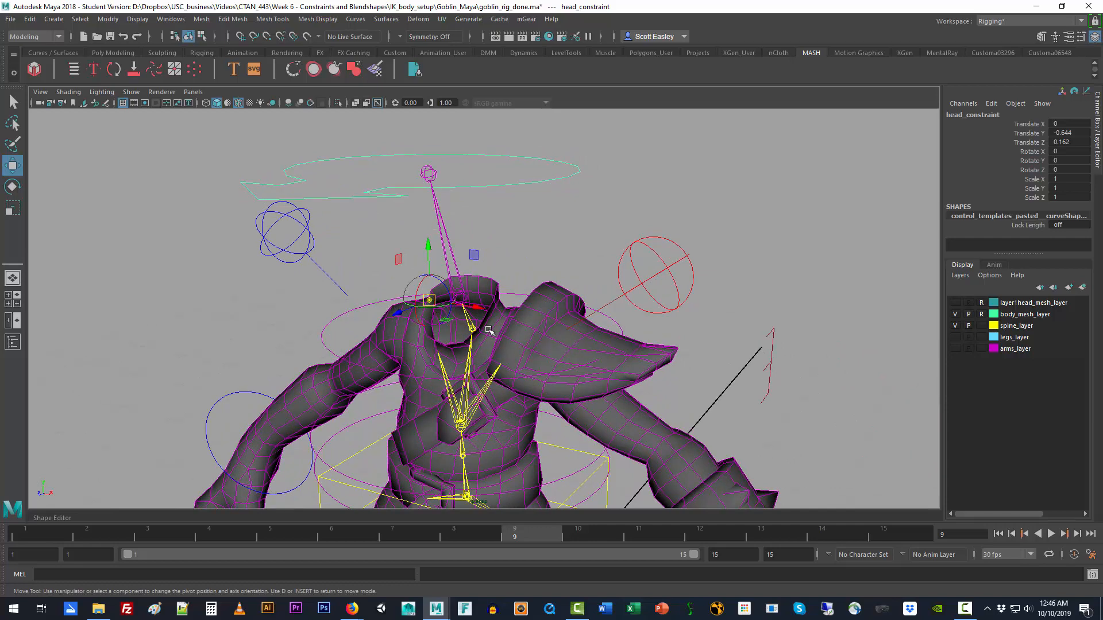
# Step: Hide body_mesh_layer and snap the head control's pivot onto the joint at the base of the head
pyautogui.click(955, 314)
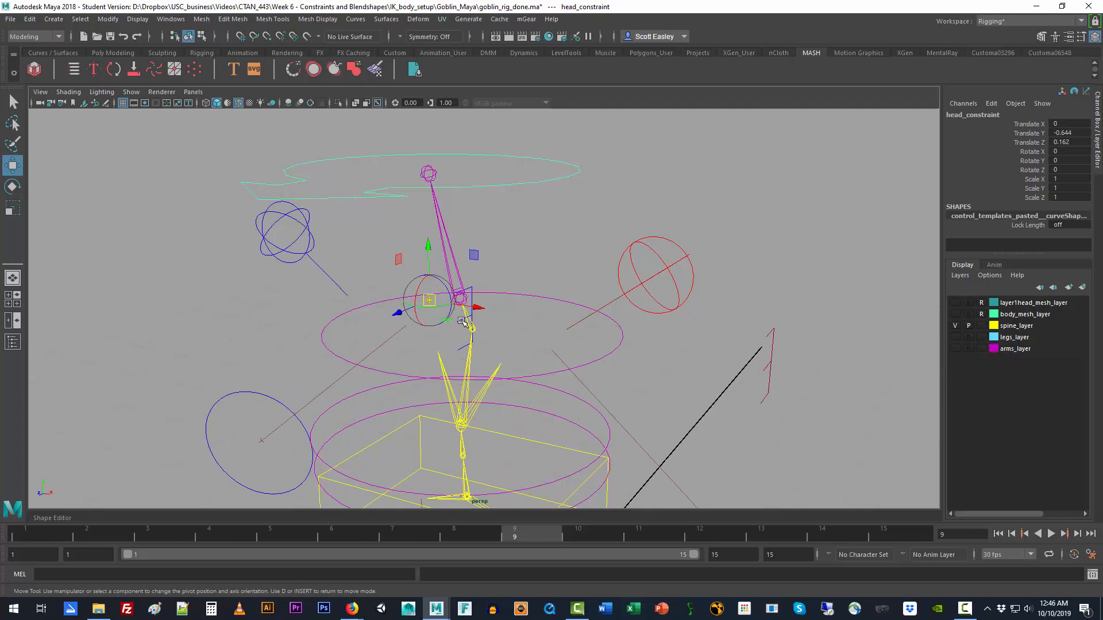
pyautogui.press('v')
pyautogui.moveTo(428, 299); pyautogui.dragTo(460, 298)
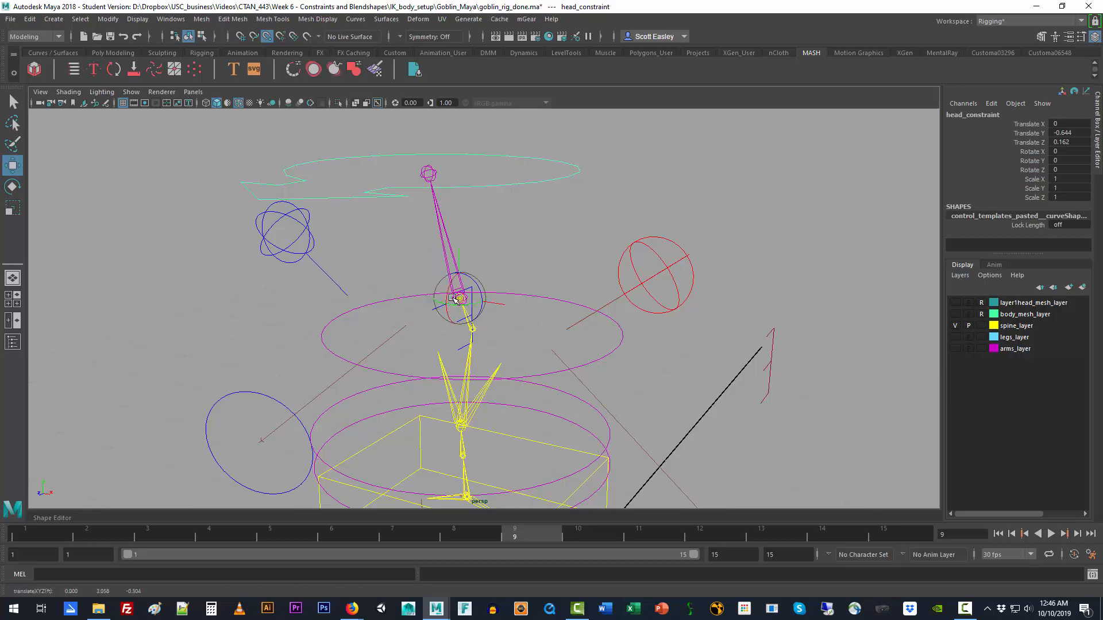
pyautogui.keyDown('alt'); pyautogui.moveTo(610, 333); pyautogui.dragTo(534, 310); pyautogui.keyUp('alt')
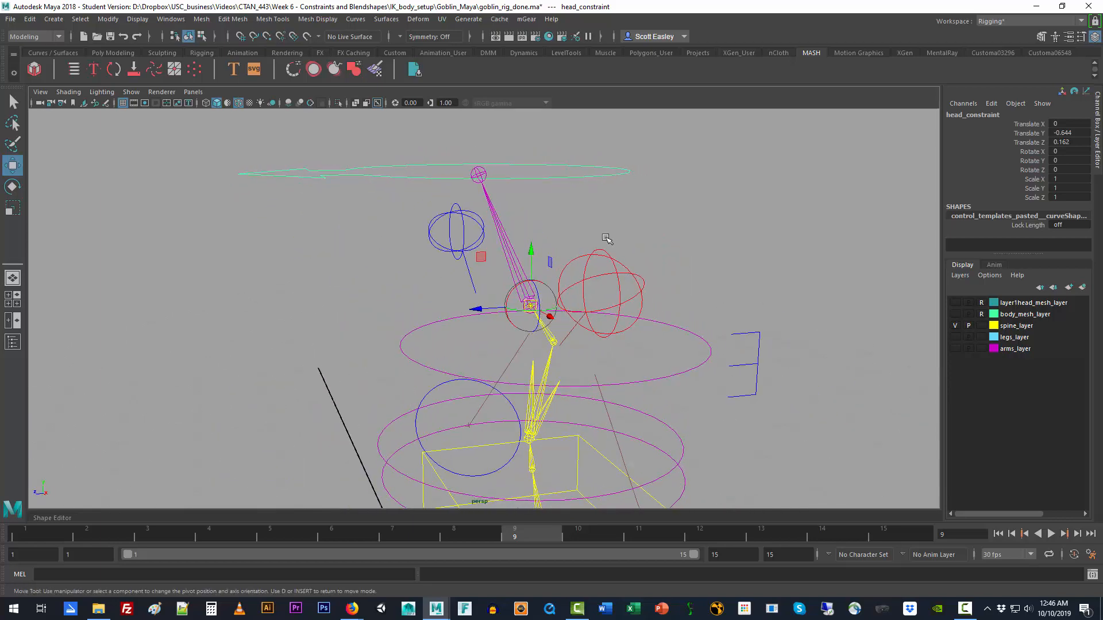
# Step: Try rotating the head control about -16.2 degrees around X from its new pivot, and undo the rotation
pyautogui.press('e')
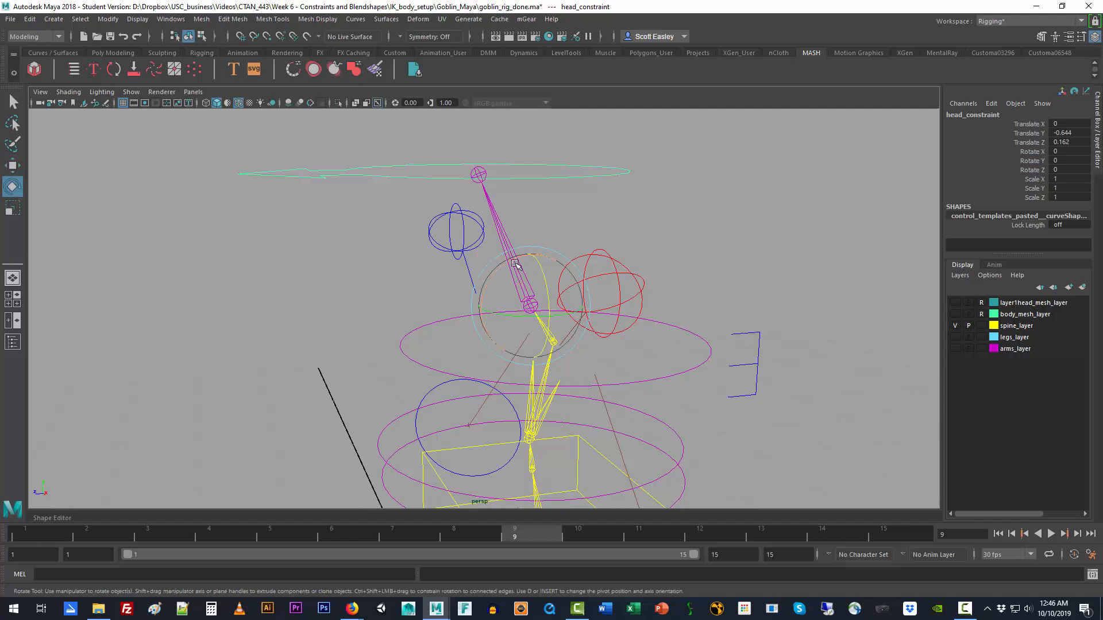
pyautogui.moveTo(508, 261); pyautogui.dragTo(545, 299)
pyautogui.hotkey('ctrl', 'z')
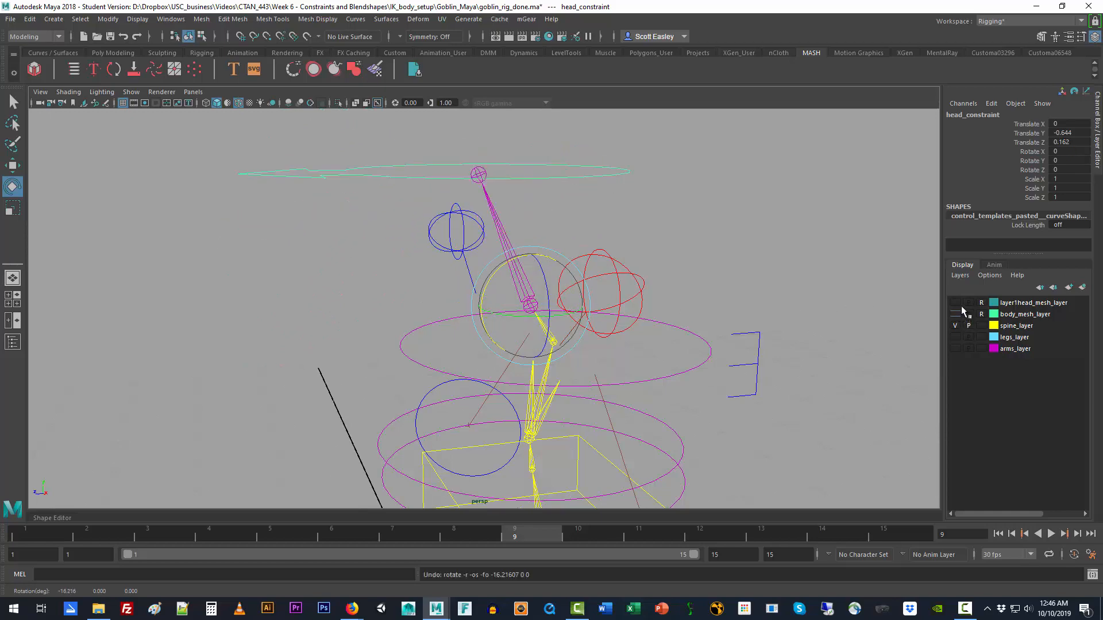
# Step: Show the head mesh layer again and unbind the skin from goblin_head_mesh
pyautogui.click(955, 303)
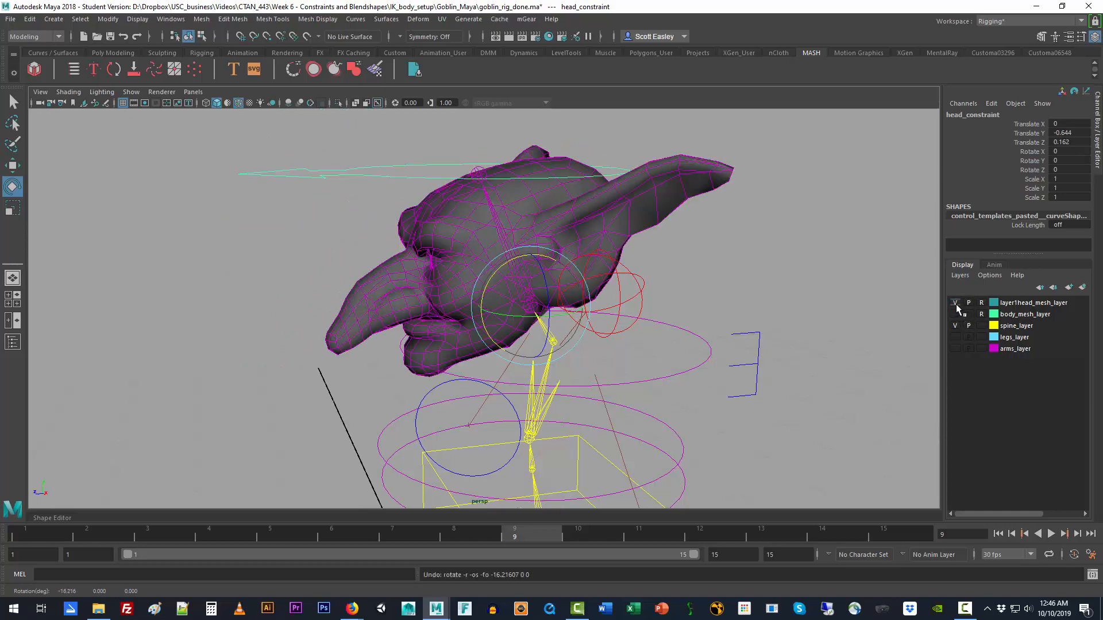
pyautogui.click(668, 212)
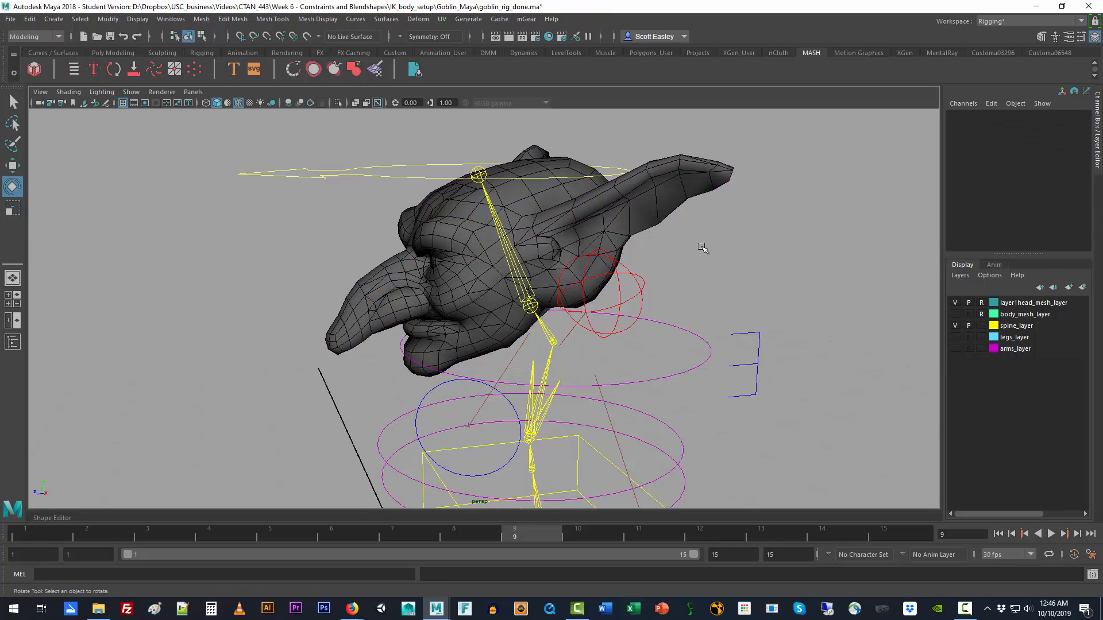
pyautogui.click(13, 342)
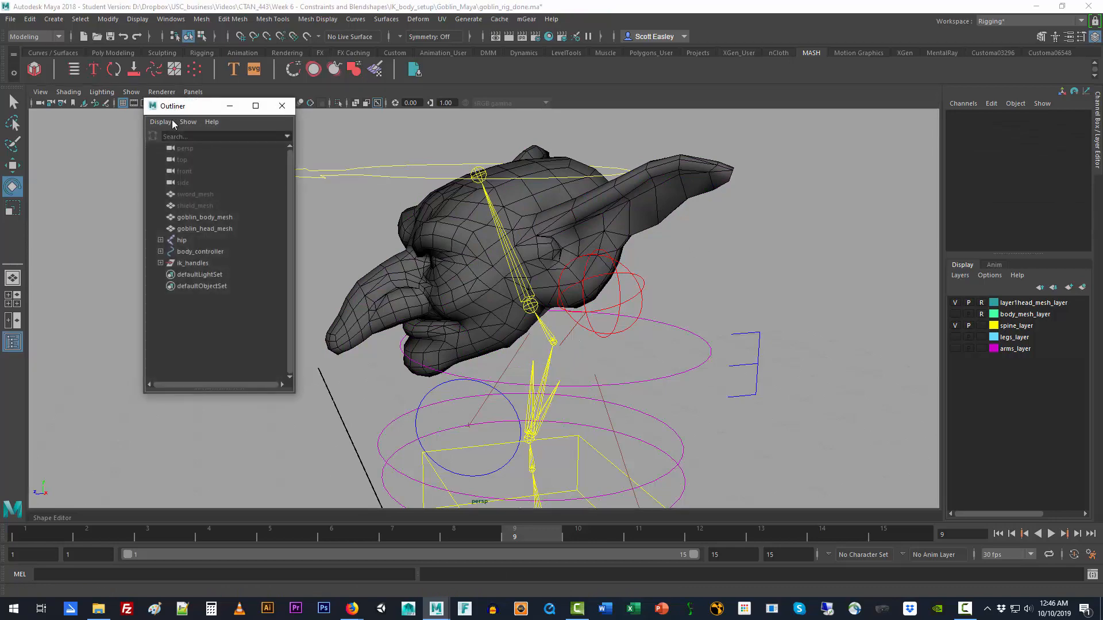
pyautogui.click(192, 229)
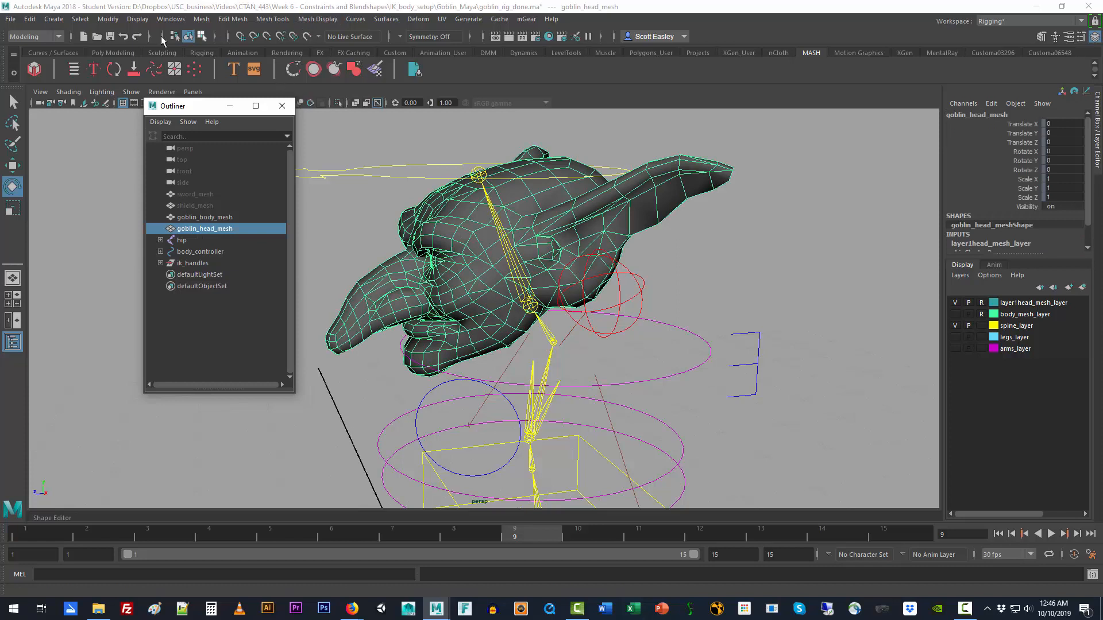
pyautogui.click(49, 36)
pyautogui.click(42, 60)
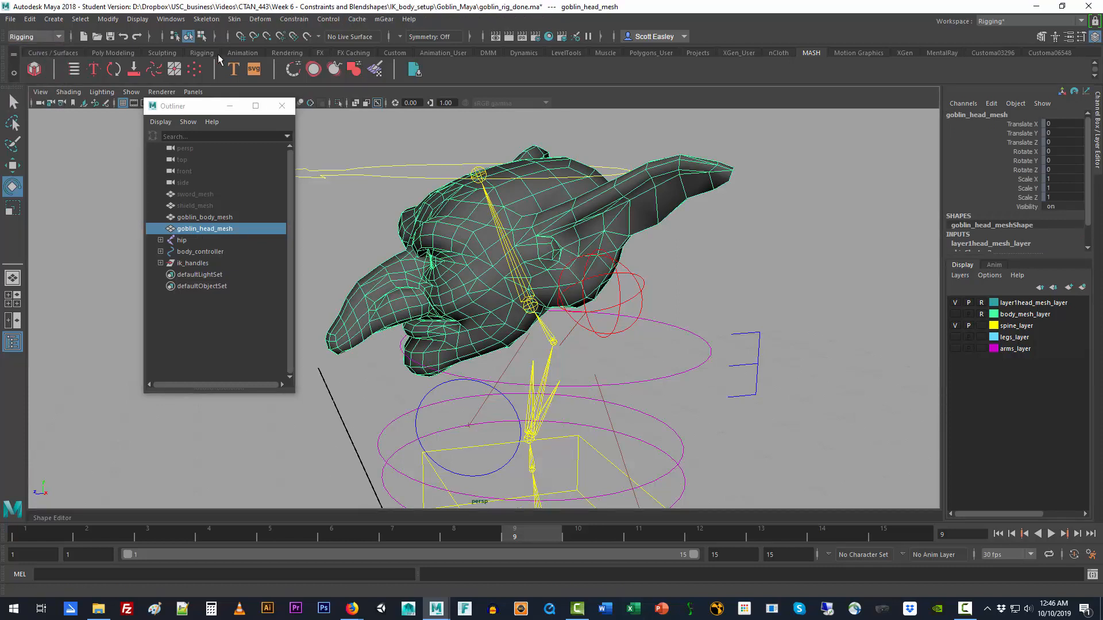
pyautogui.click(235, 20)
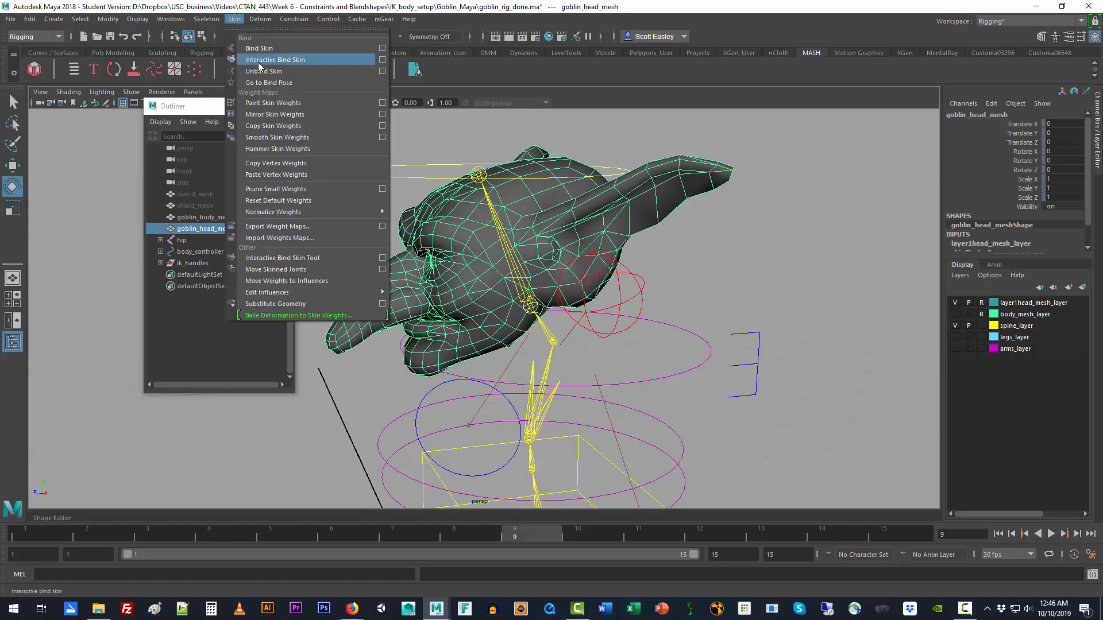
pyautogui.click(252, 70)
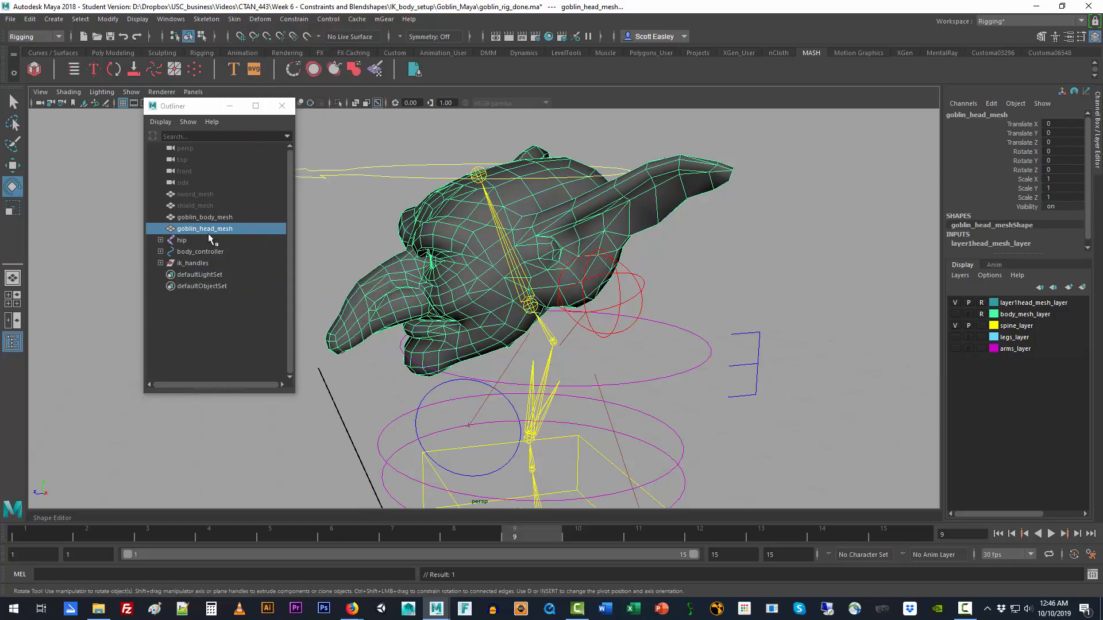
# Step: Separate goblin_head_mesh into its individual pieces and expand its group in the Outliner
pyautogui.click(50, 37)
pyautogui.click(47, 49)
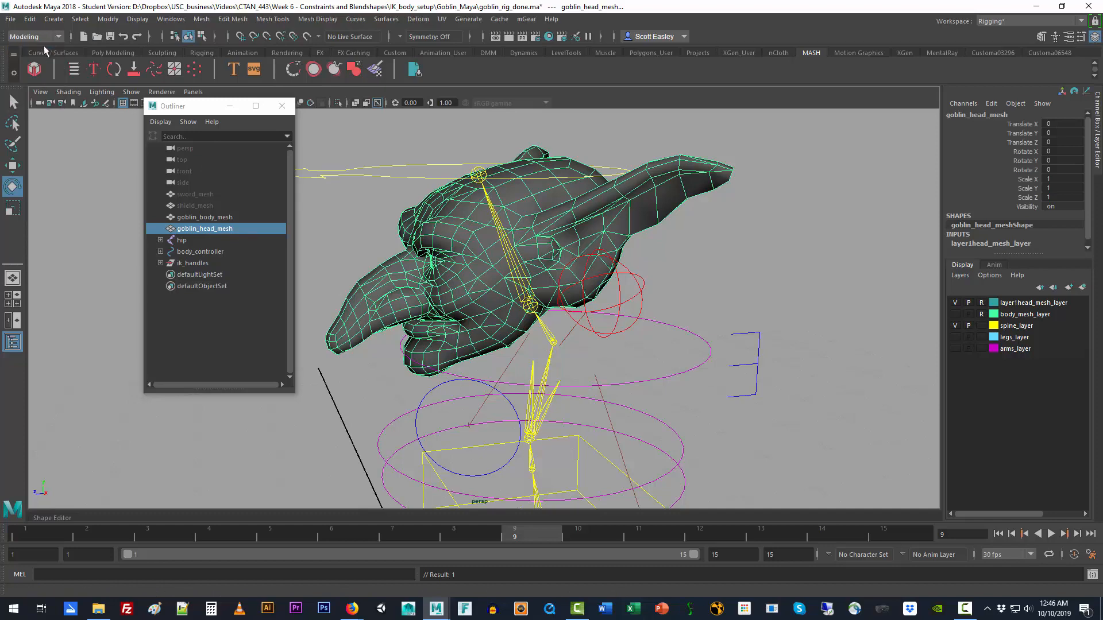
pyautogui.click(201, 19)
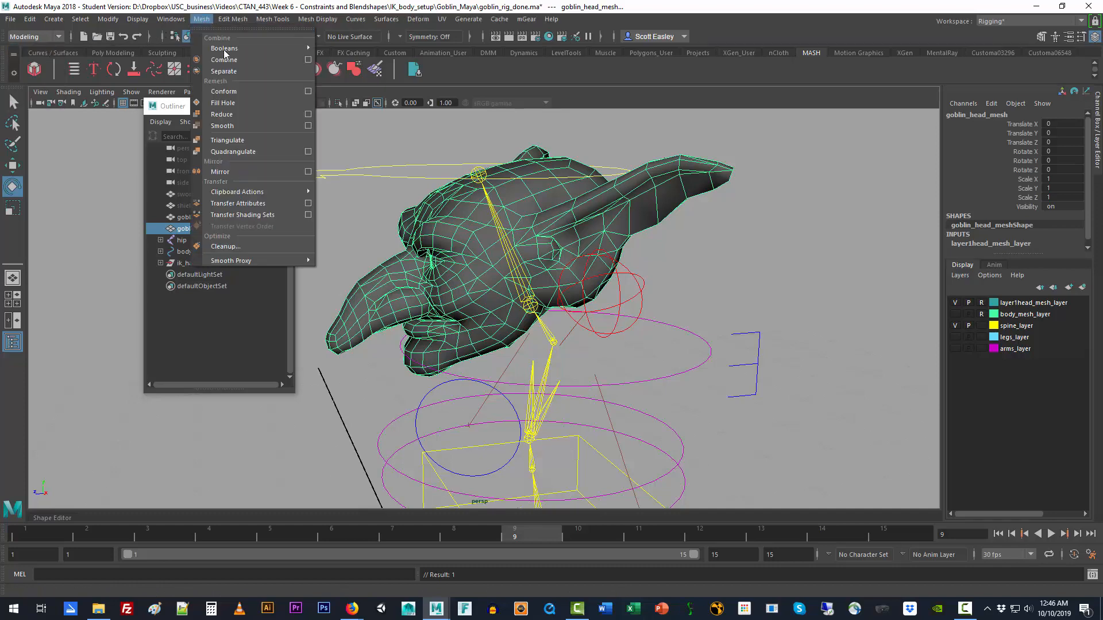
pyautogui.click(223, 71)
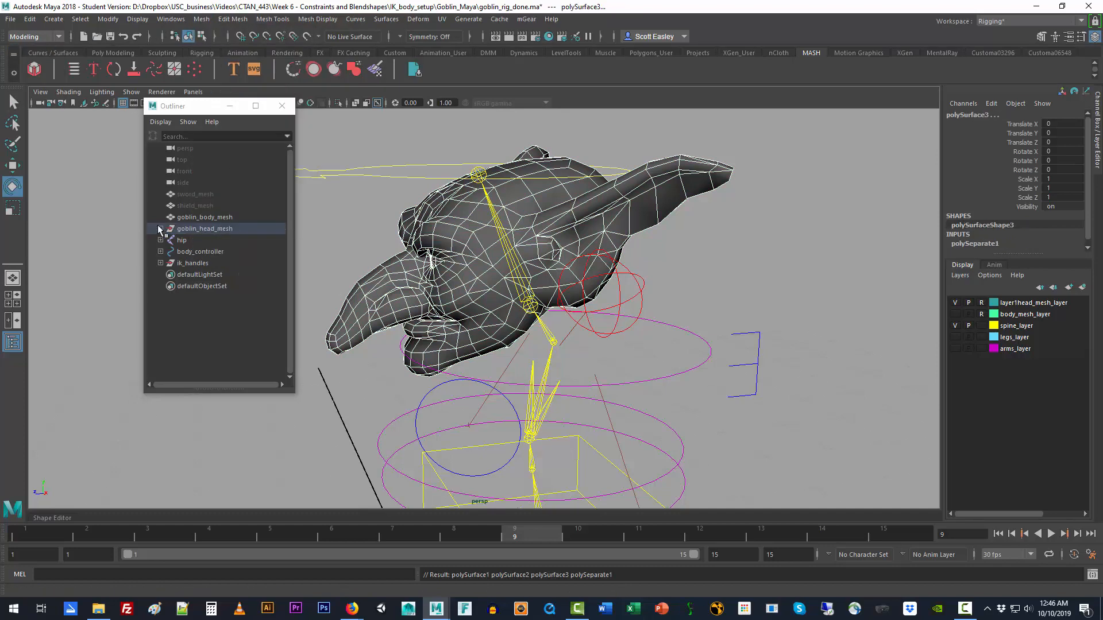
pyautogui.click(160, 229)
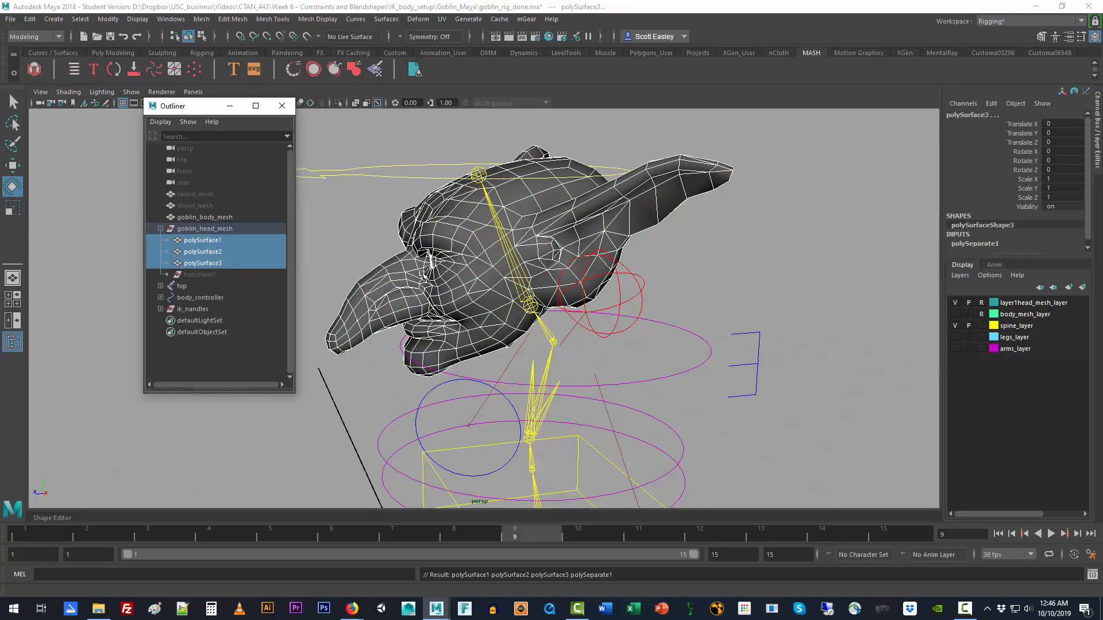
pyautogui.keyDown('alt'); pyautogui.moveTo(412, 288); pyautogui.dragTo(474, 280); pyautogui.keyUp('alt')
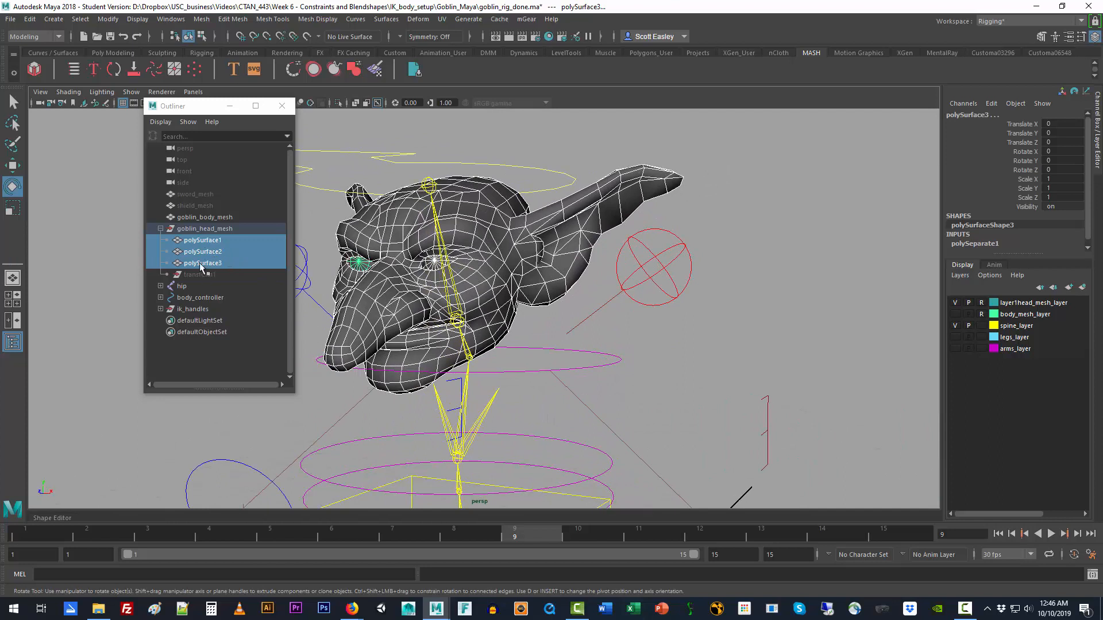
# Step: Delete the construction history of the goblin_head_mesh group
pyautogui.click(197, 229)
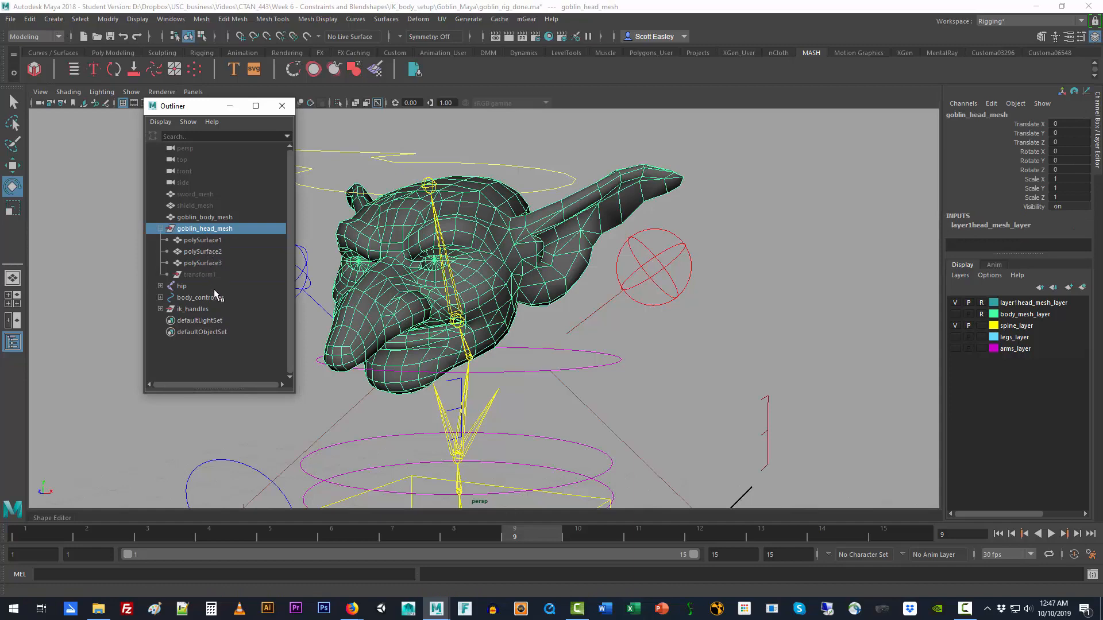
pyautogui.click(29, 19)
pyautogui.moveTo(93, 155)
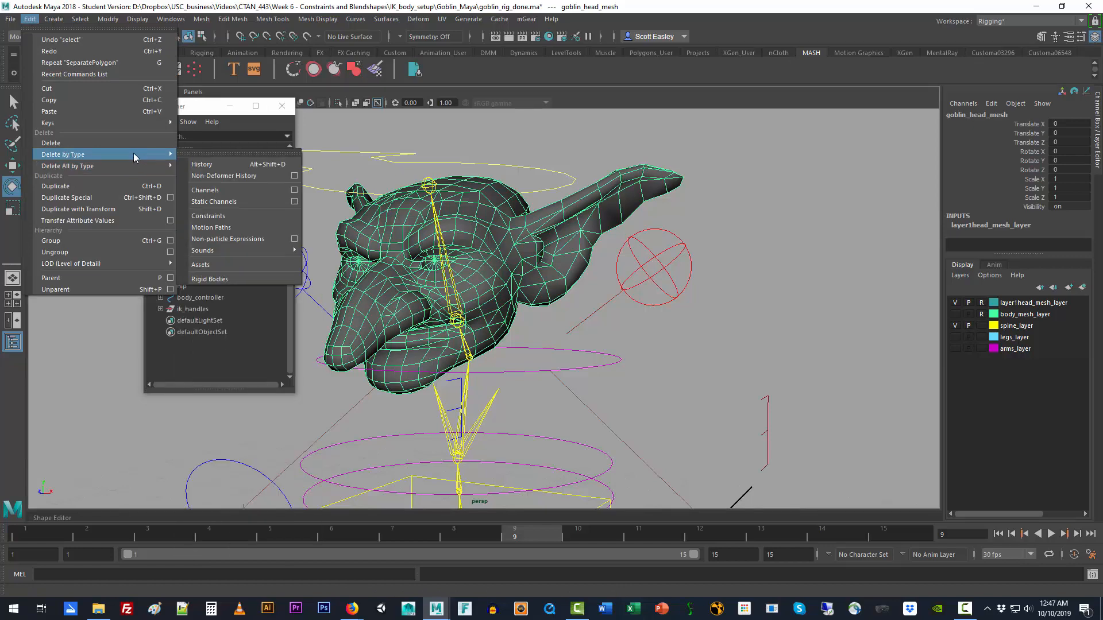
pyautogui.click(215, 164)
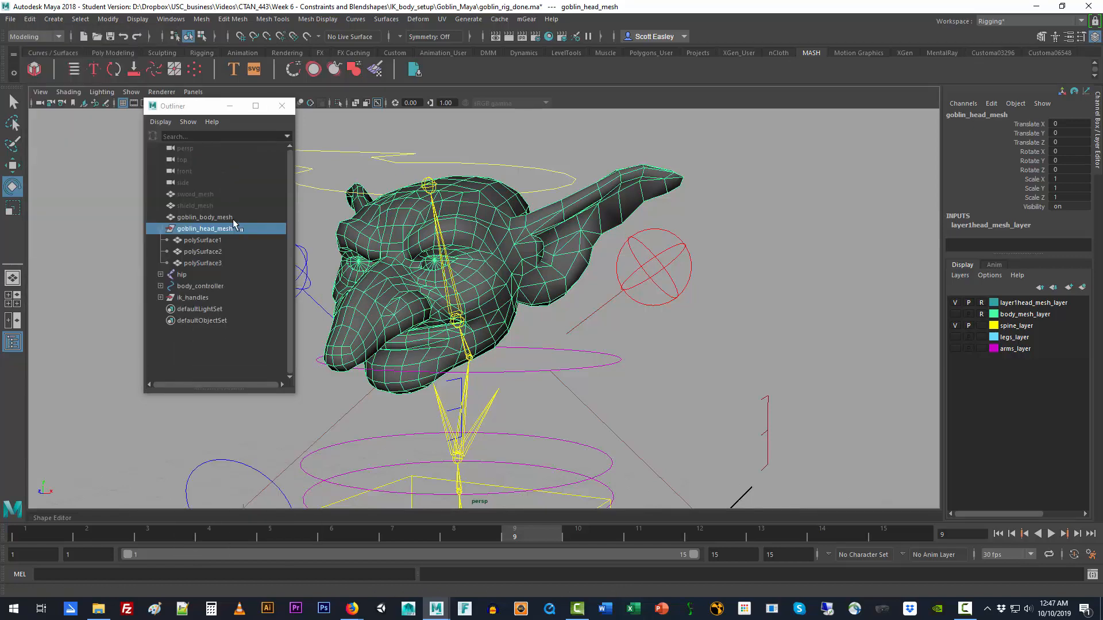
# Step: Rename the polySurface1 head piece inside the goblin_head_mesh group as goblin_head_mesh
pyautogui.click(208, 241)
pyautogui.doubleClick(208, 241)
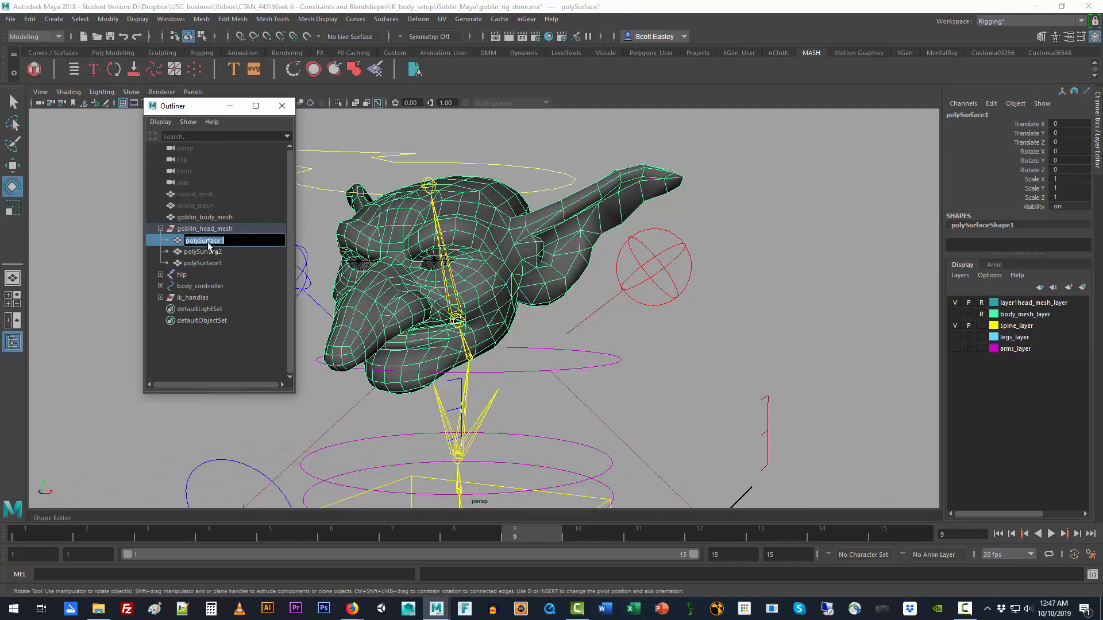
pyautogui.write('goblin_head_mes')
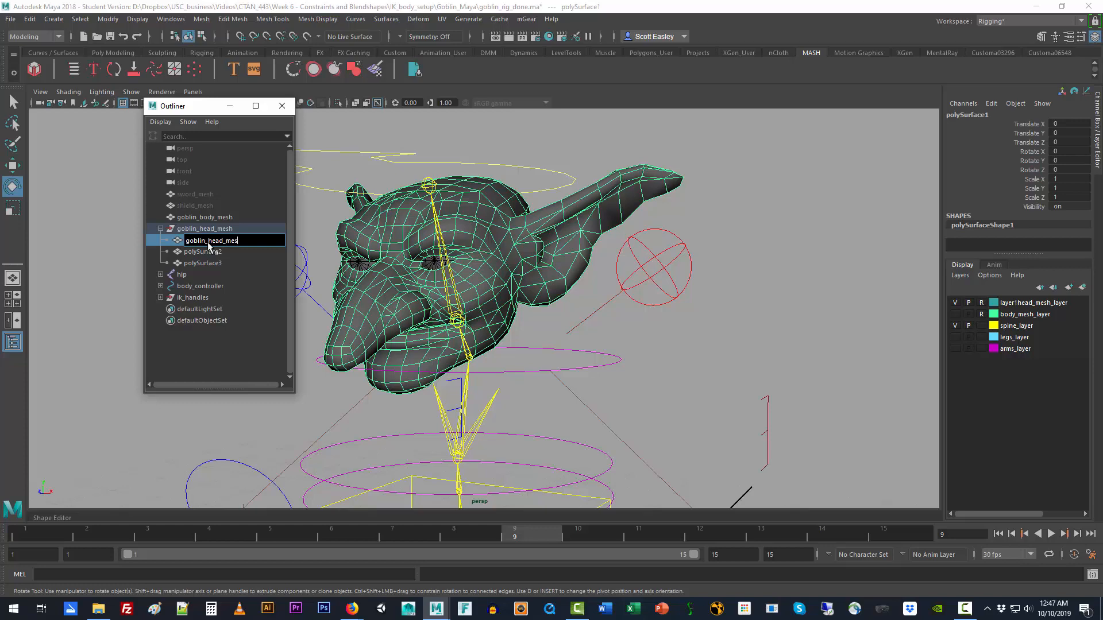
pyautogui.write('h')
pyautogui.press('Return')
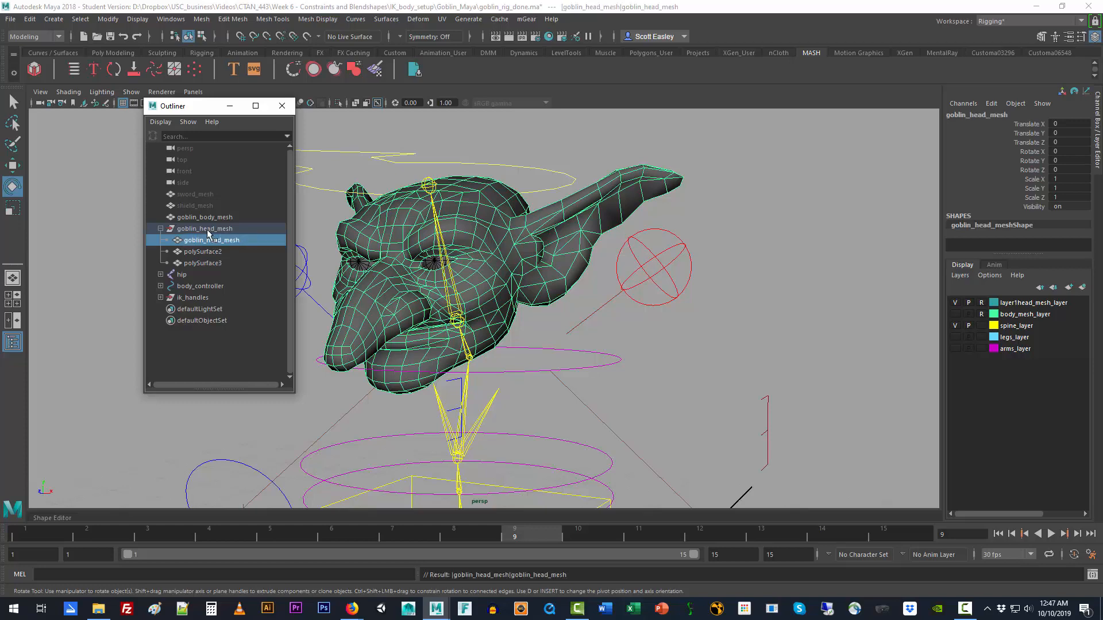
# Step: Unparent the head piece, polySurface2 and polySurface3 from the goblin_head_mesh group and delete the empty group
pyautogui.keyDown('shift'); pyautogui.click(204, 261); pyautogui.keyUp('shift')
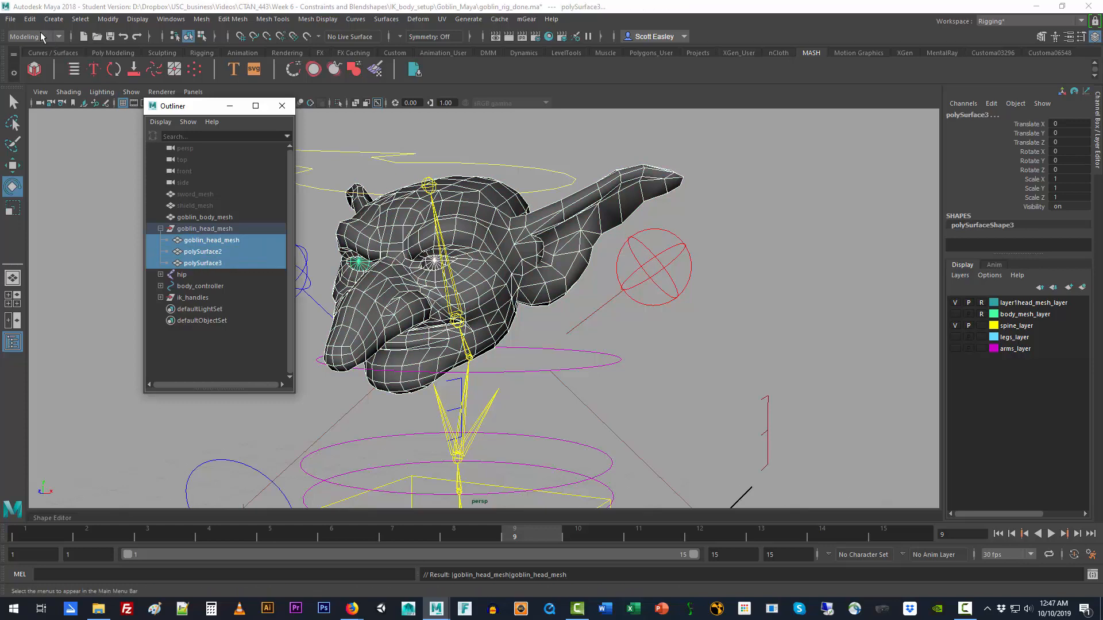
pyautogui.click(30, 19)
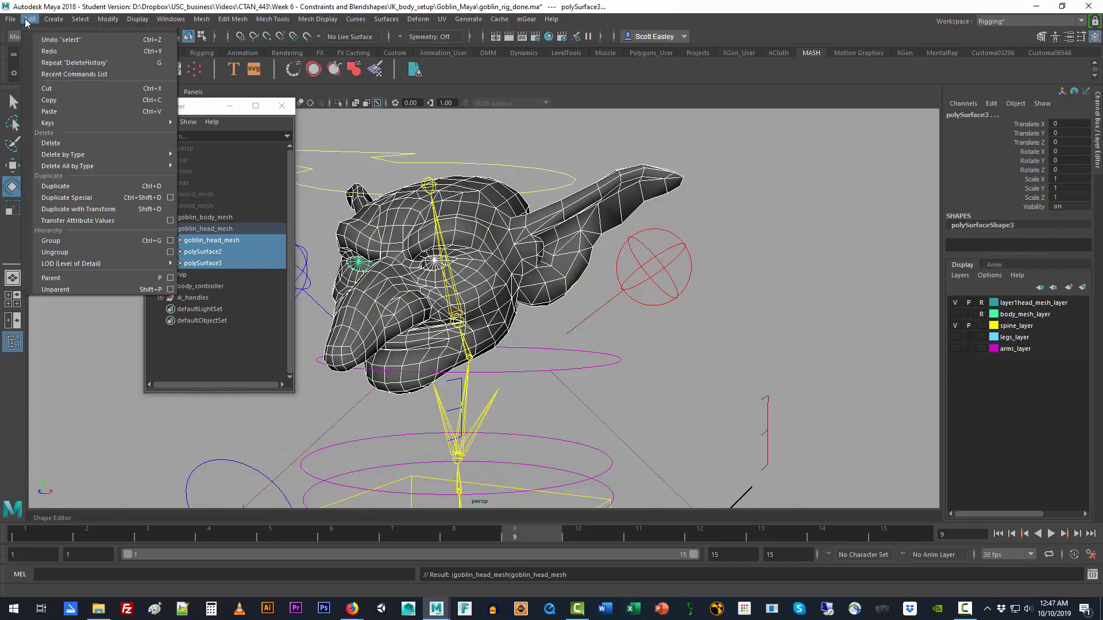
pyautogui.click(77, 288)
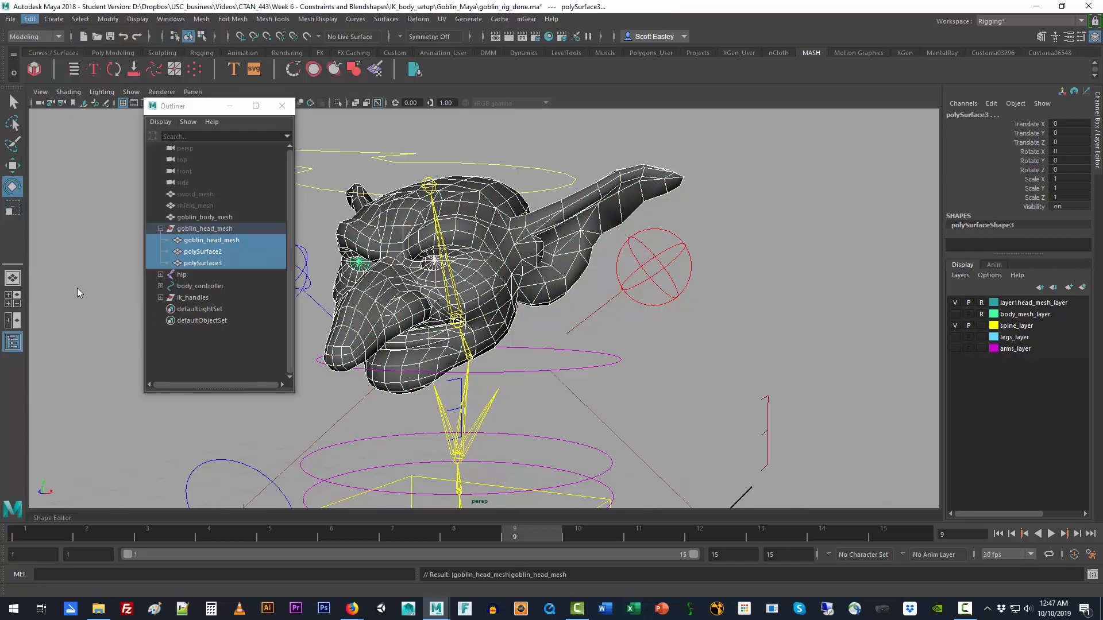
pyautogui.click(204, 228)
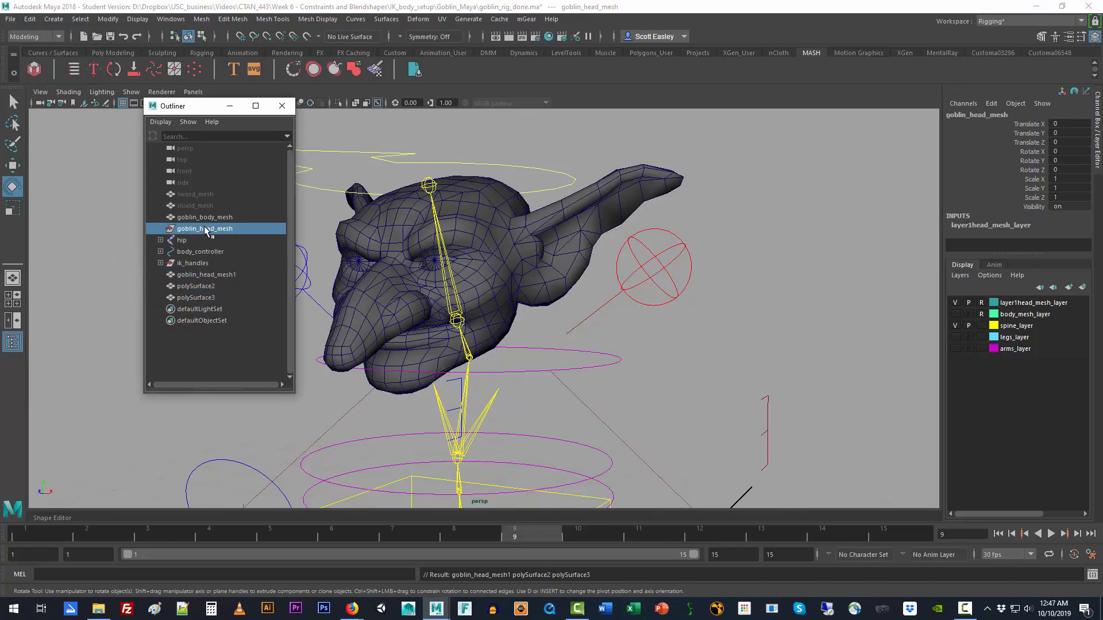
pyautogui.press('Delete')
# Step: Rename the unparented head piece as goblin_head_mesh and the polySurface2 eye as goblin_eye_L_mesh
pyautogui.doubleClick(217, 264)
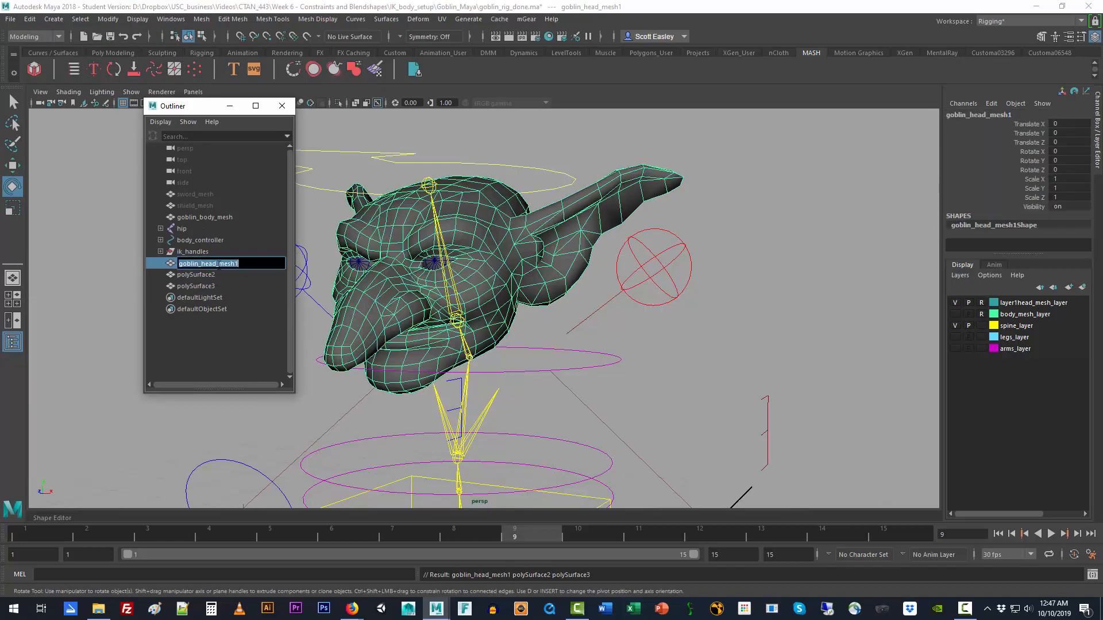
pyautogui.press('Return')
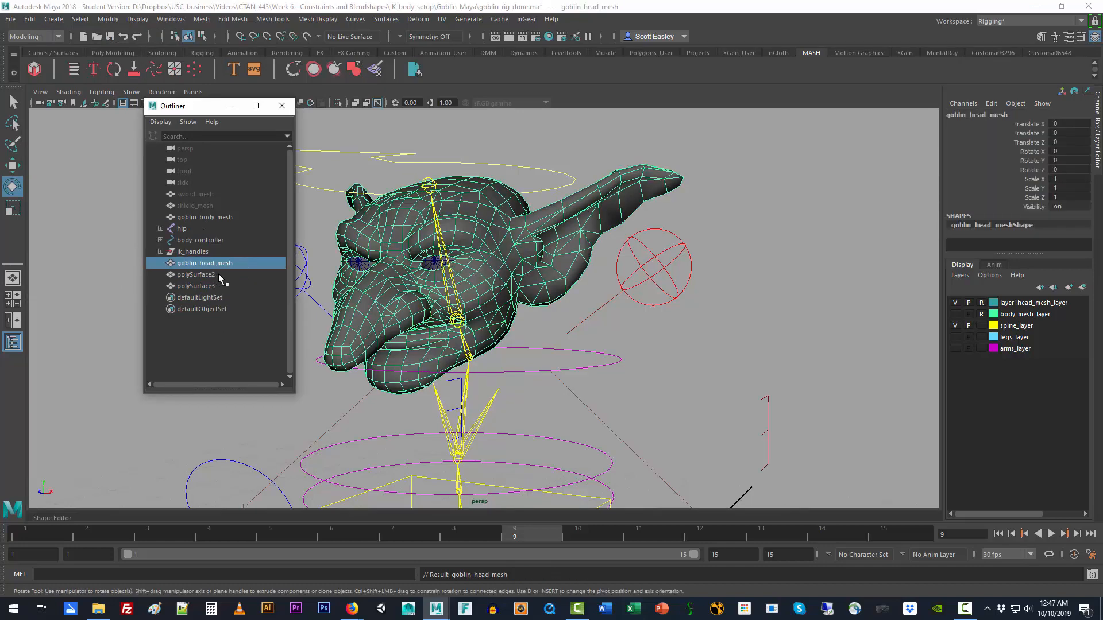
pyautogui.doubleClick(223, 266)
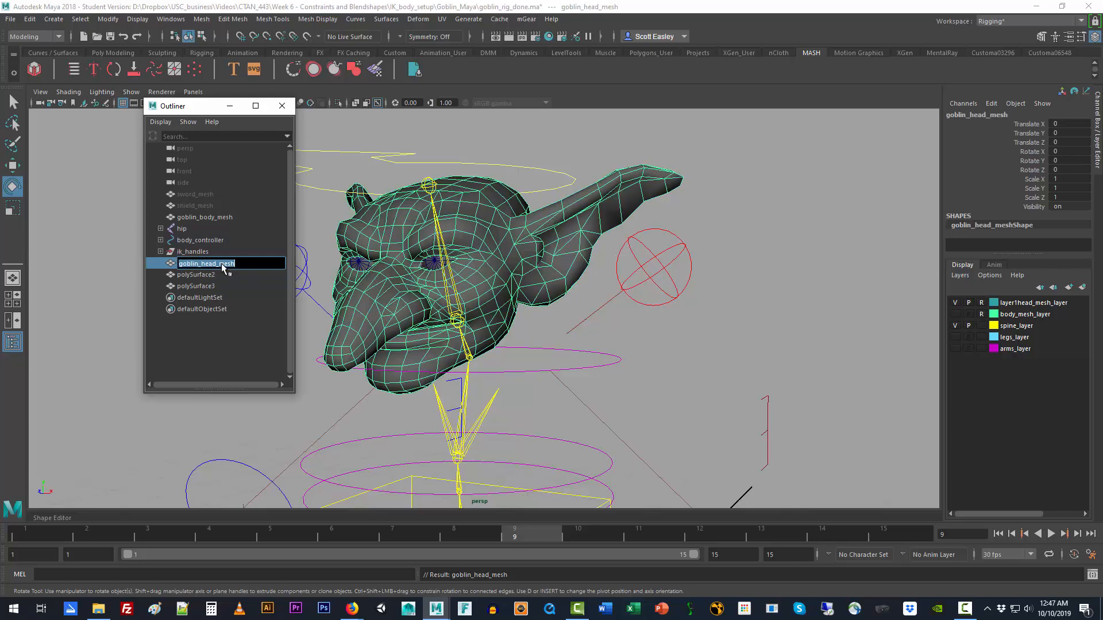
pyautogui.doubleClick(215, 277)
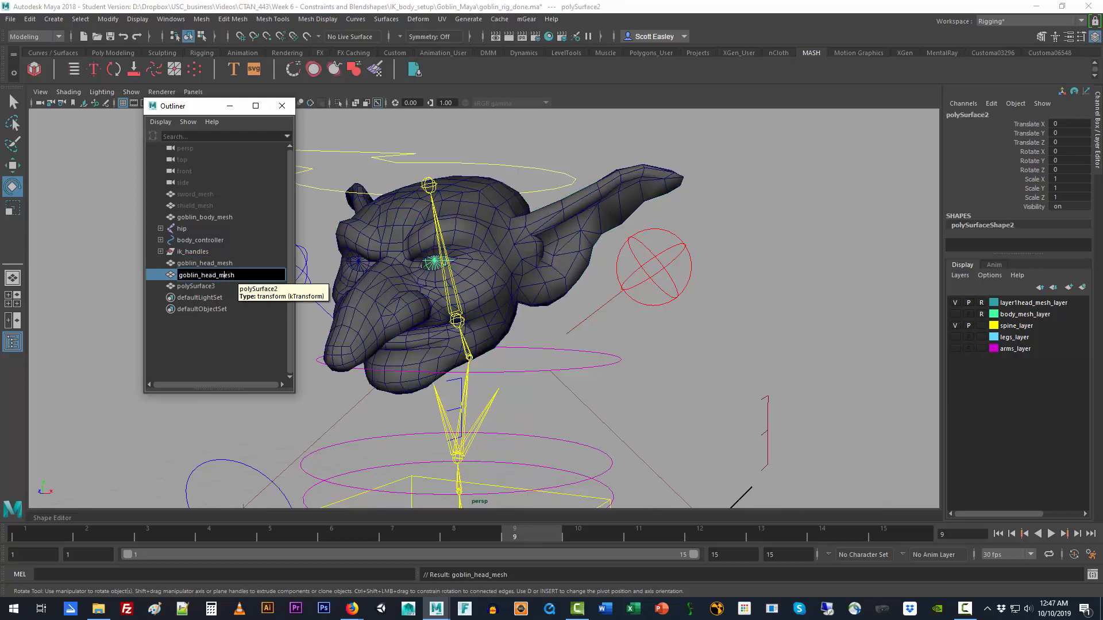
pyautogui.write('e_L')
pyautogui.press('Return')
pyautogui.hotkey('ctrl', 'c')
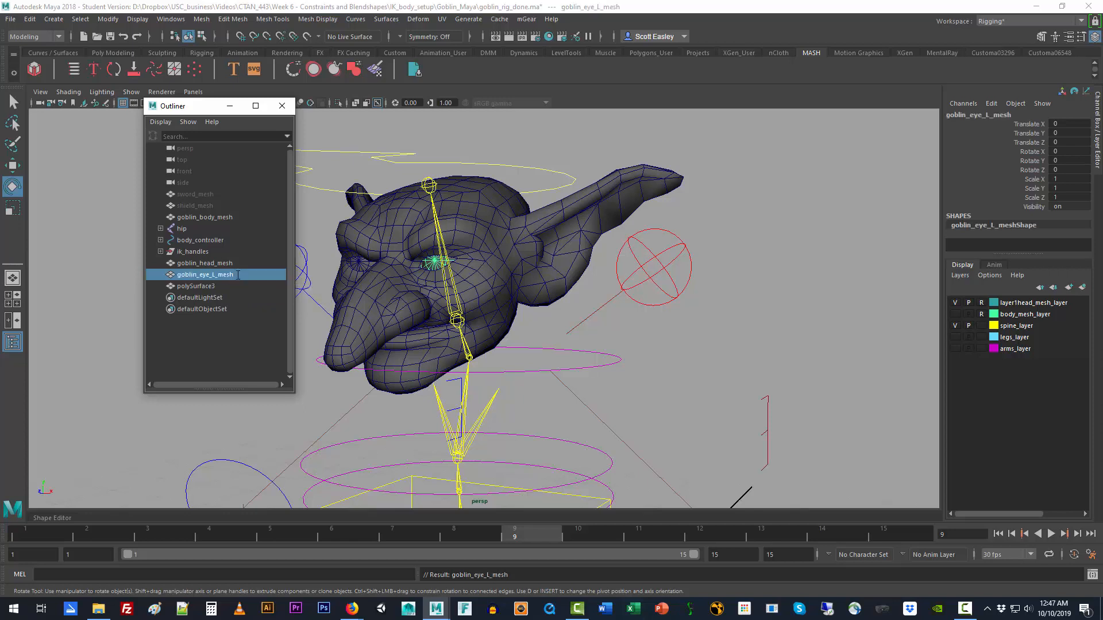
# Step: Rename the polySurface3 eye as goblin_eye_R_mesh and close the Outliner
pyautogui.doubleClick(210, 287)
pyautogui.hotkey('ctrl', 'v')
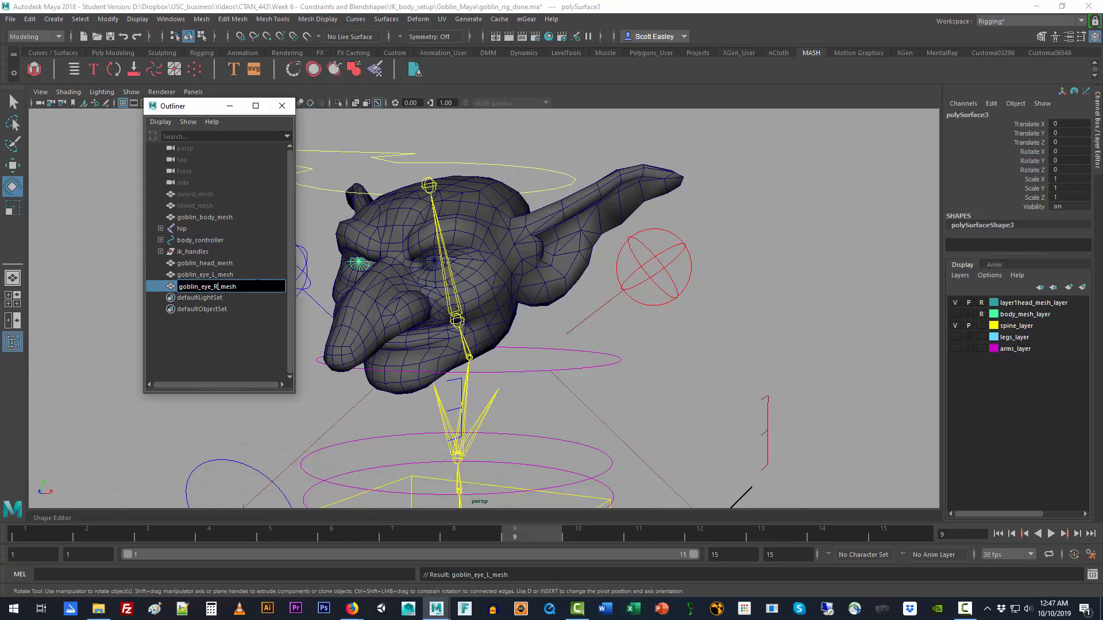
pyautogui.press('Return')
pyautogui.click(282, 106)
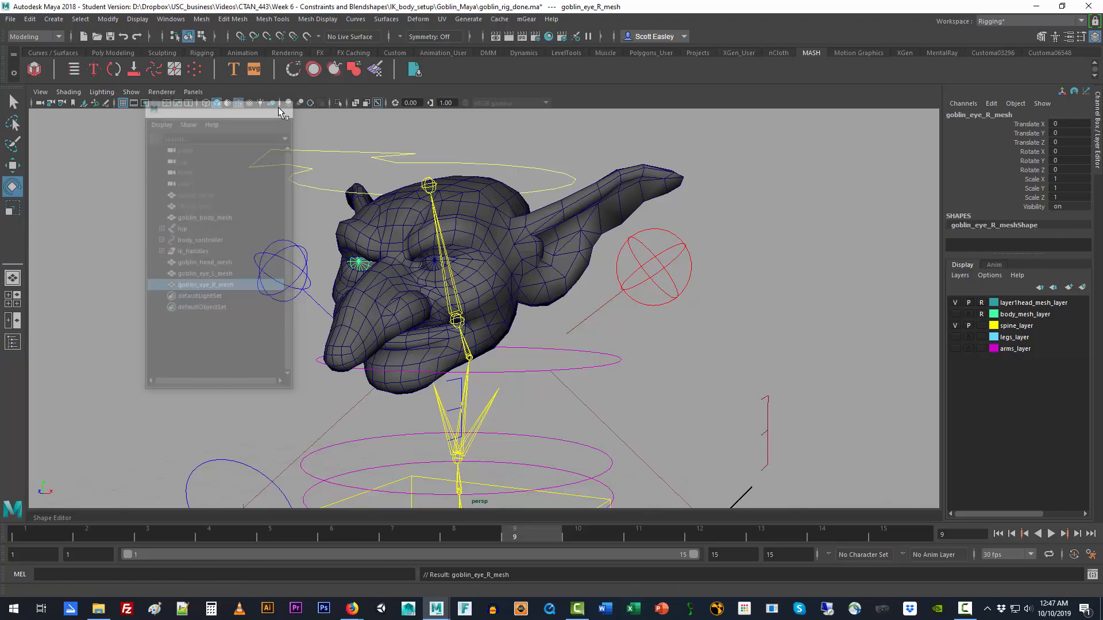
# Step: Switch to the side view and frame goblin_head_mesh so the whole jaw area is in view
pyautogui.click(806, 339)
pyautogui.keyDown('alt'); pyautogui.moveTo(662, 340); pyautogui.dragTo(633, 333); pyautogui.keyUp('alt')
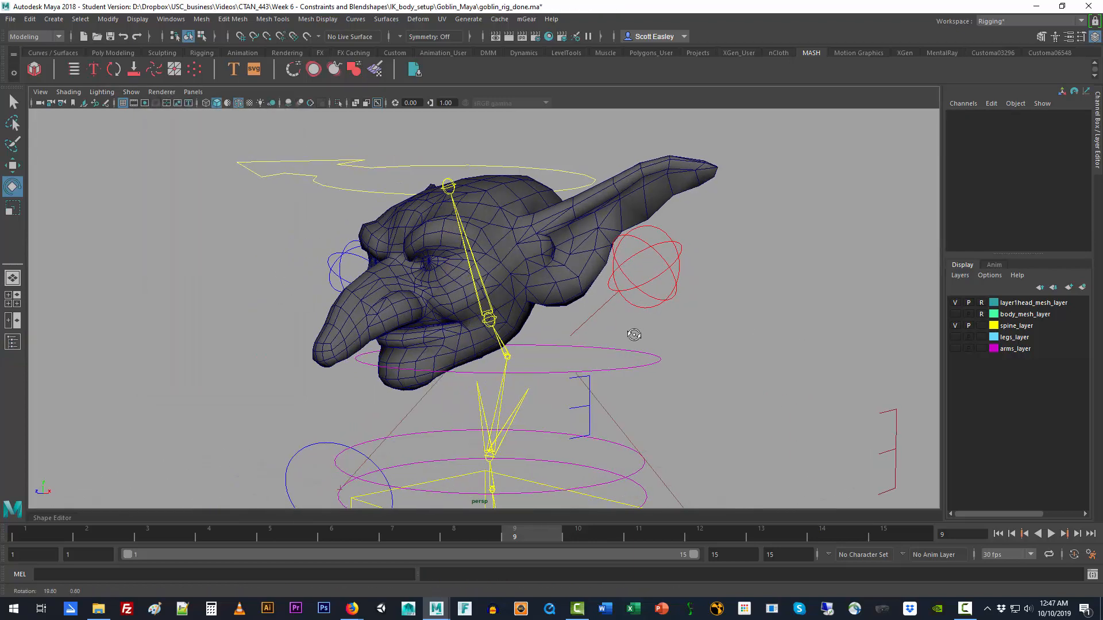
pyautogui.click(955, 314)
pyautogui.click(955, 314)
pyautogui.press('space')
pyautogui.moveTo(564, 343); pyautogui.dragTo(587, 343)
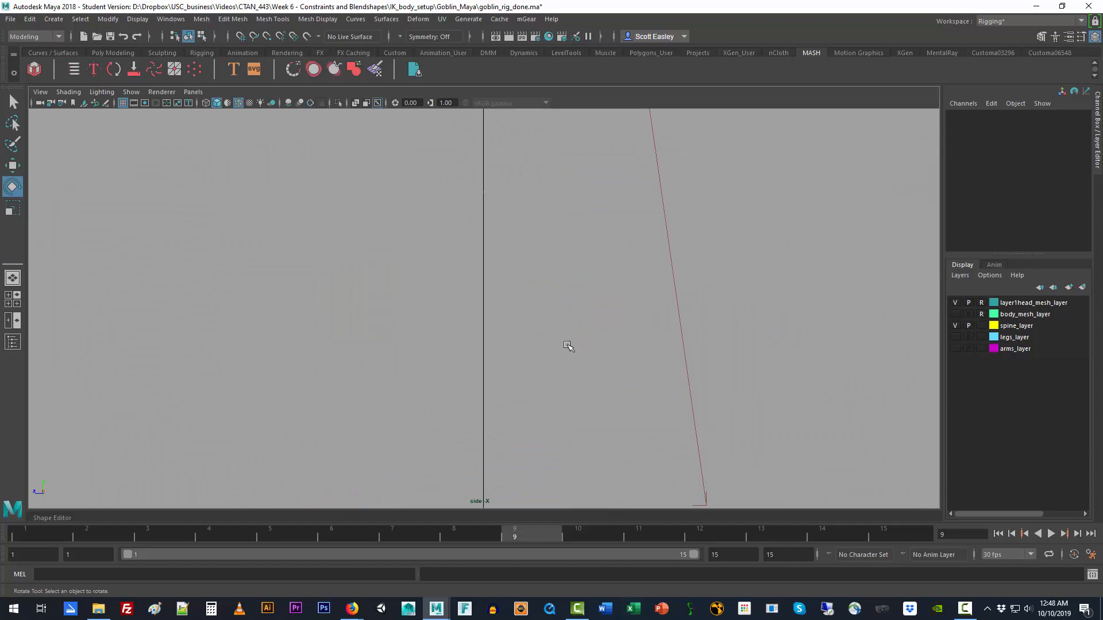
pyautogui.press('f')
pyautogui.click(501, 148)
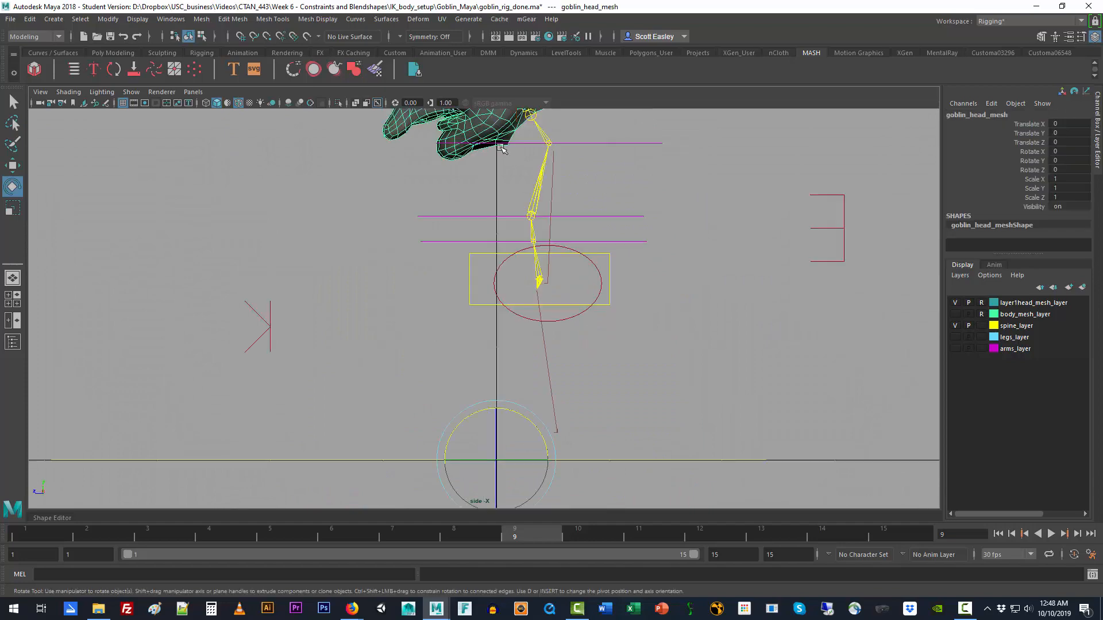
pyautogui.press('f')
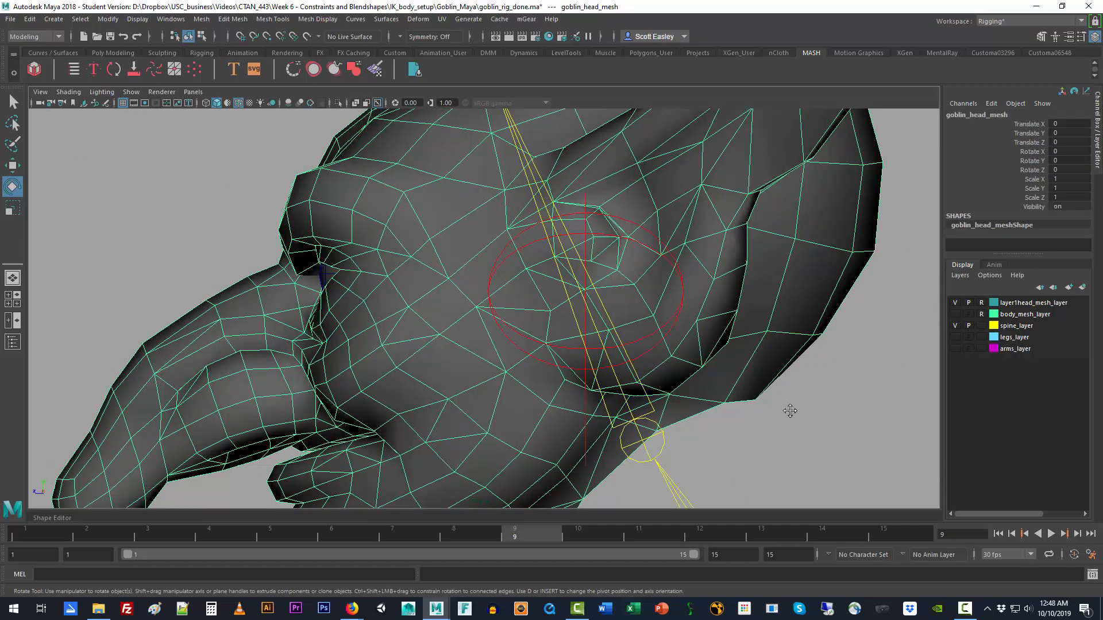
pyautogui.scroll(-6, 711, 300)
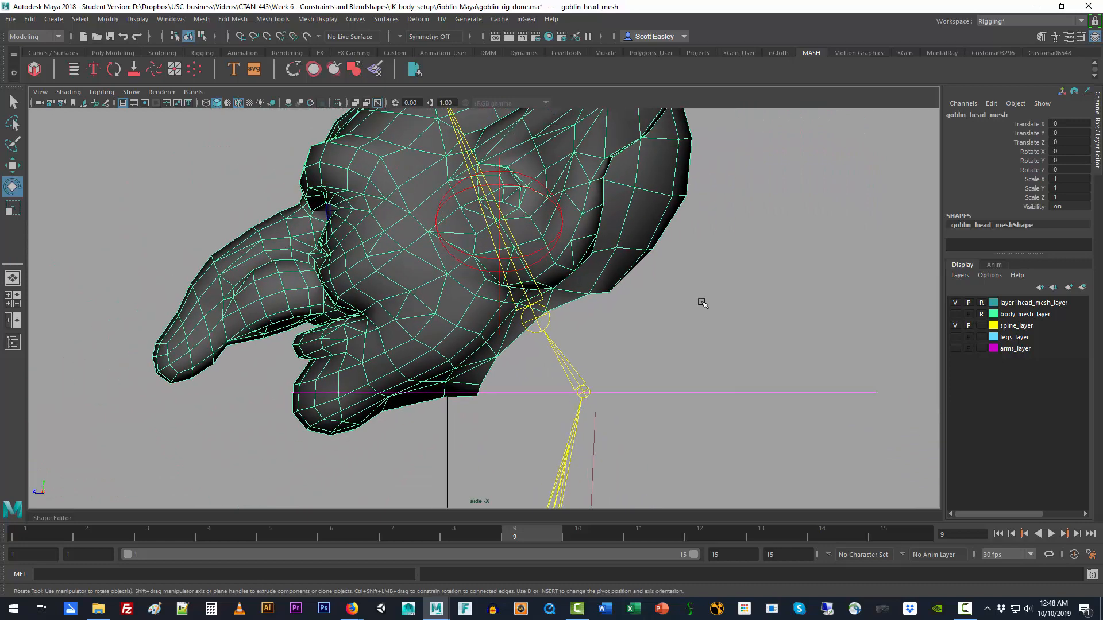
pyautogui.keyDown('alt'); pyautogui.moveTo(703, 303); pyautogui.dragTo(721, 374, button='middle'); pyautogui.keyUp('alt')
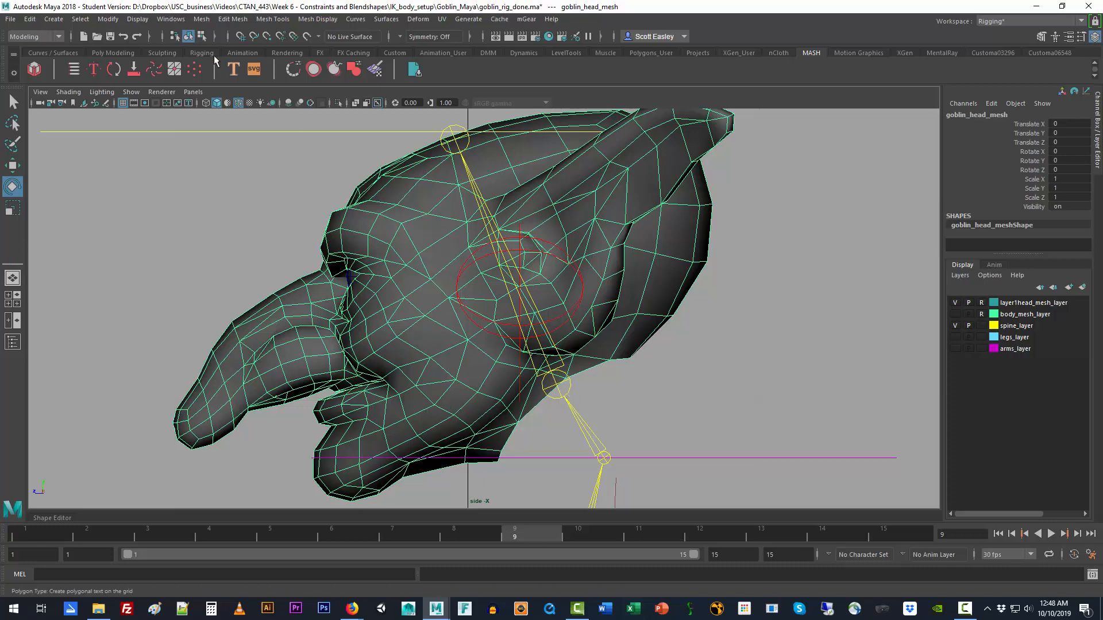
# Step: Create a two-joint chain in the side view from the jaw hinge to the tip of the chin
pyautogui.click(39, 36)
pyautogui.click(36, 56)
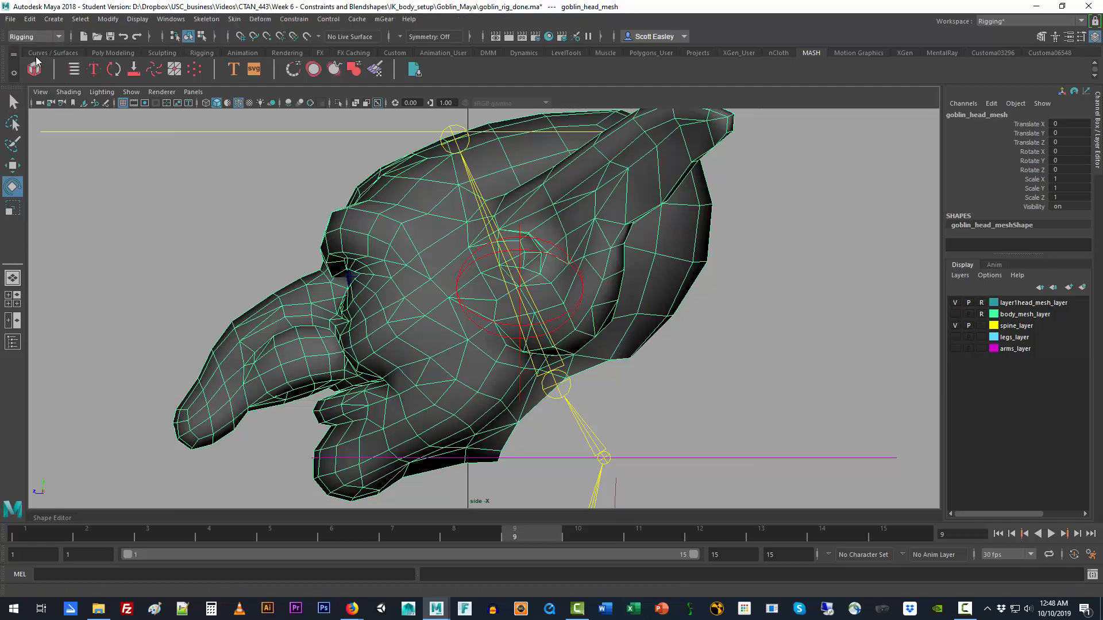
pyautogui.click(214, 19)
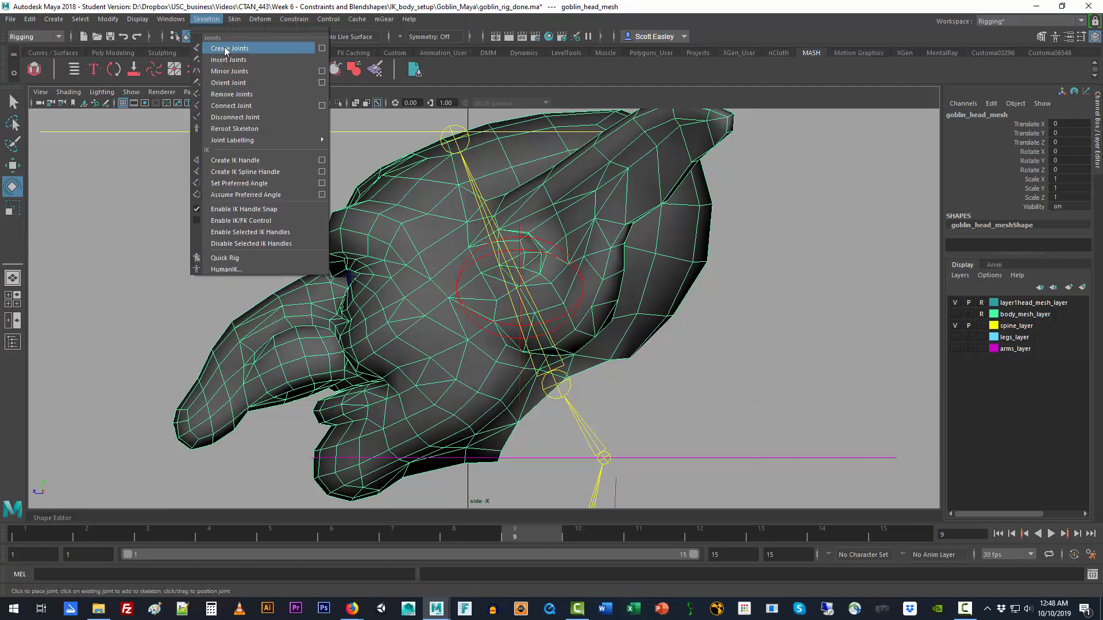
pyautogui.click(224, 46)
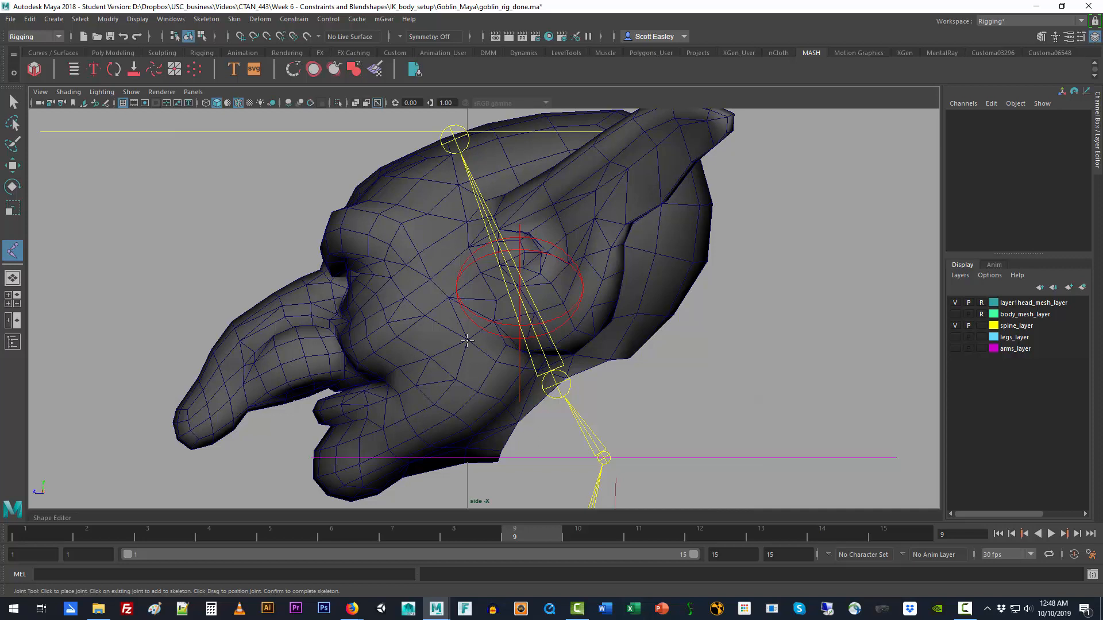
pyautogui.click(467, 341)
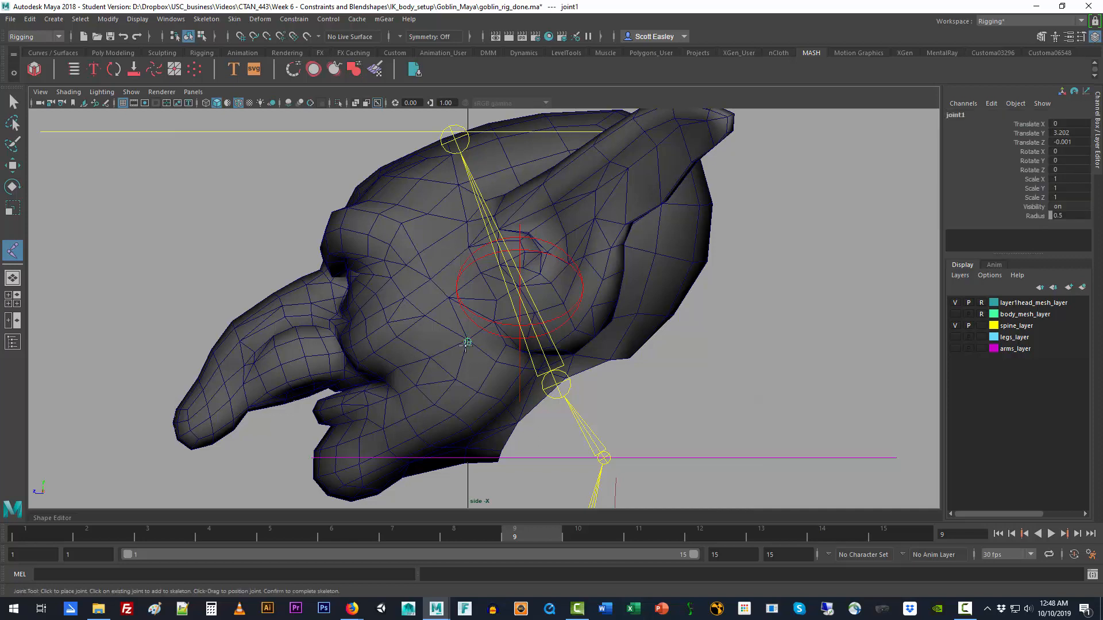
pyautogui.click(314, 482)
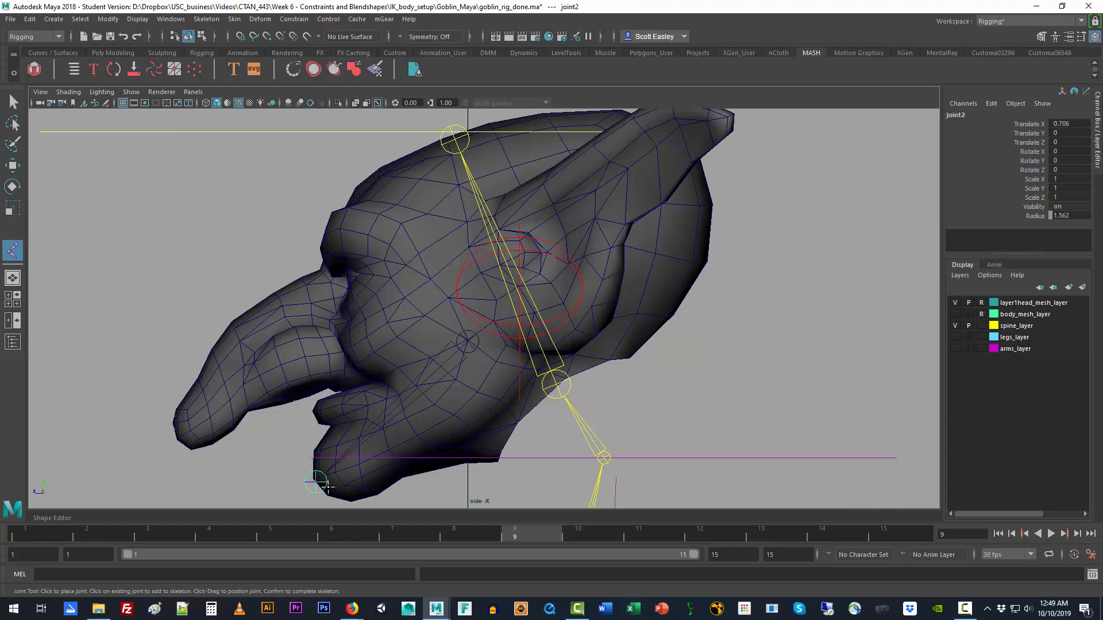
pyautogui.click(12, 109)
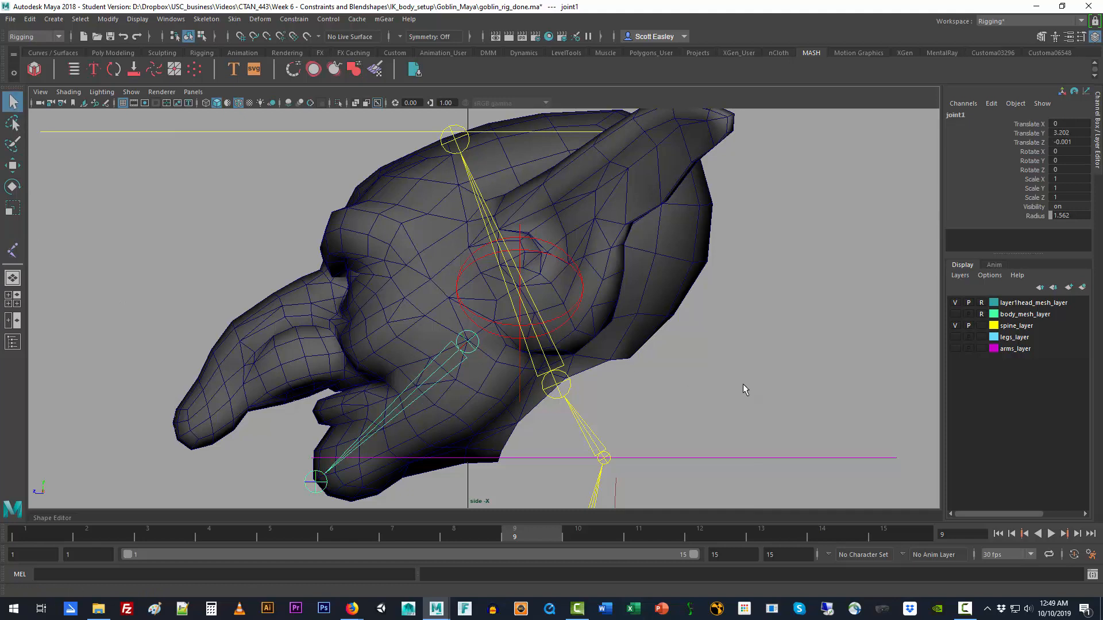
# Step: Open the Outliner and reveal the head joint within the hip hierarchy, with the window enlarged to list every node
pyautogui.hotkey('shift', 'o')
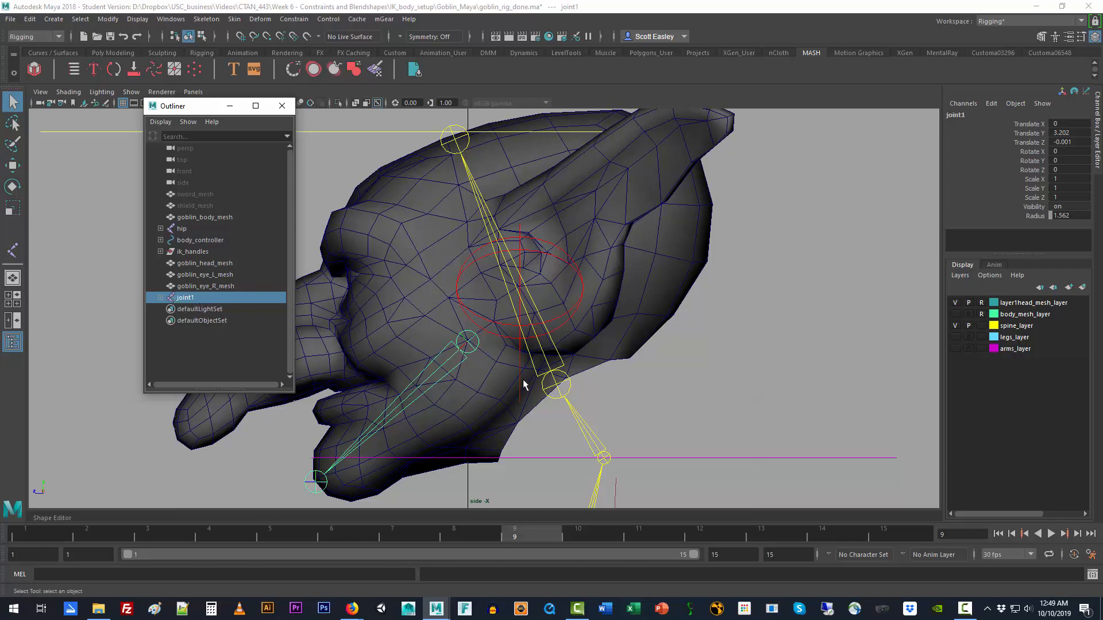
pyautogui.click(562, 368)
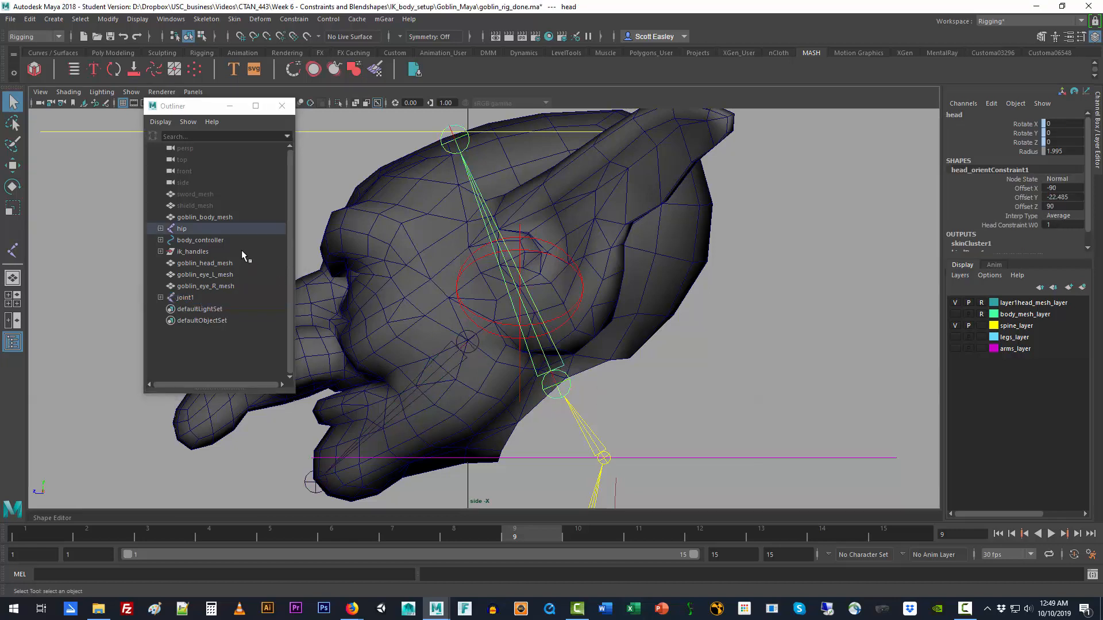
pyautogui.moveTo(198, 112); pyautogui.dragTo(752, 74)
pyautogui.press('f')
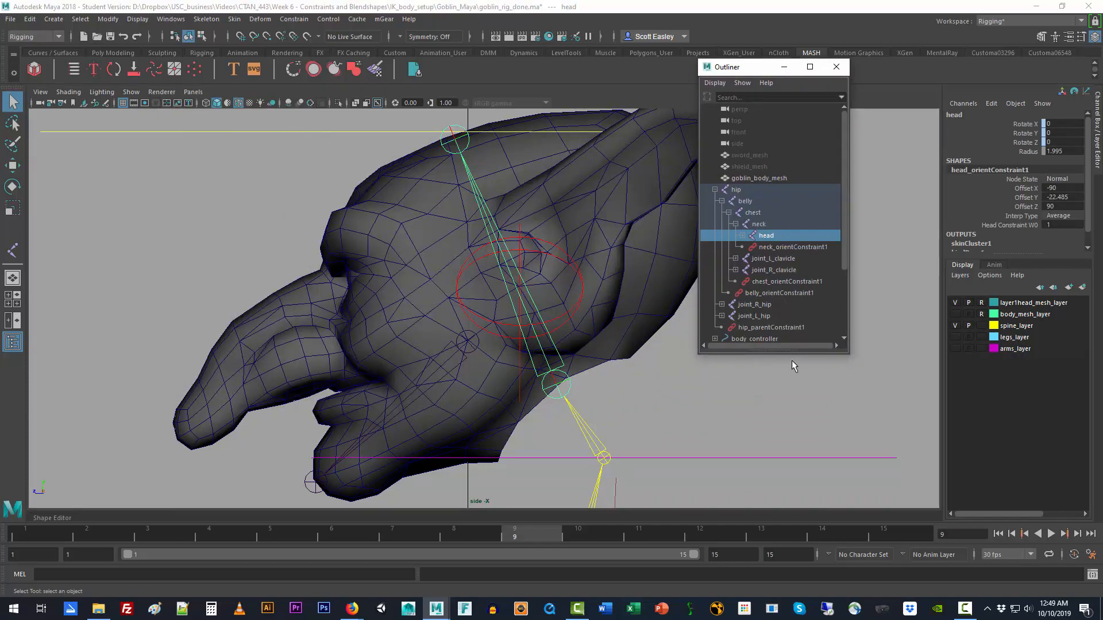
pyautogui.moveTo(794, 357); pyautogui.dragTo(815, 543)
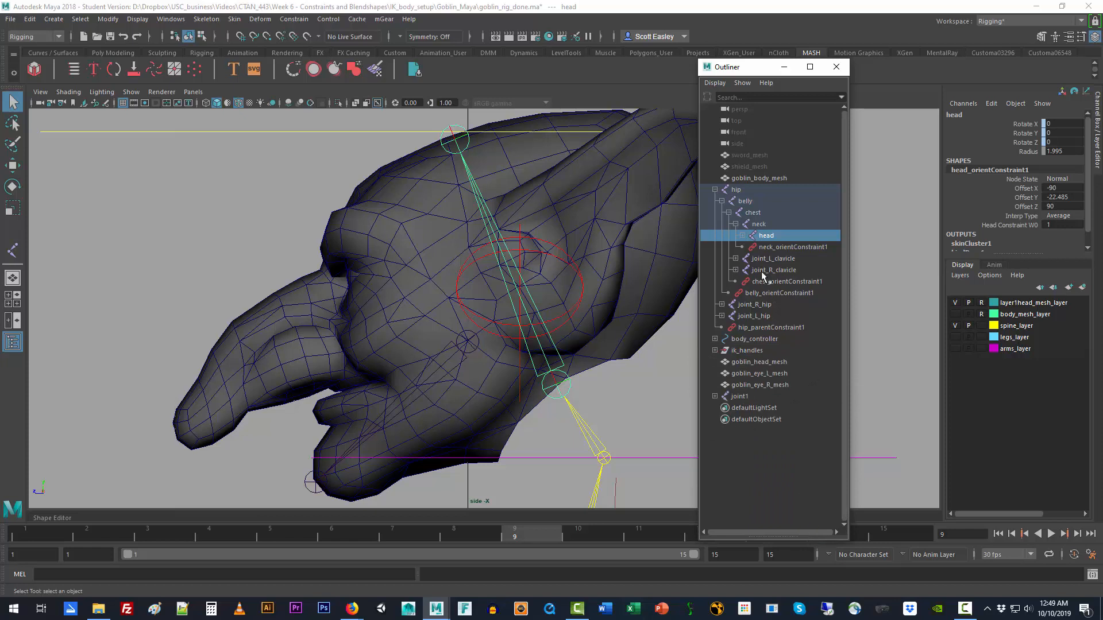
# Step: Rename the new chain's root joint1 as jaw and its child joint2 as jaw_end
pyautogui.click(739, 397)
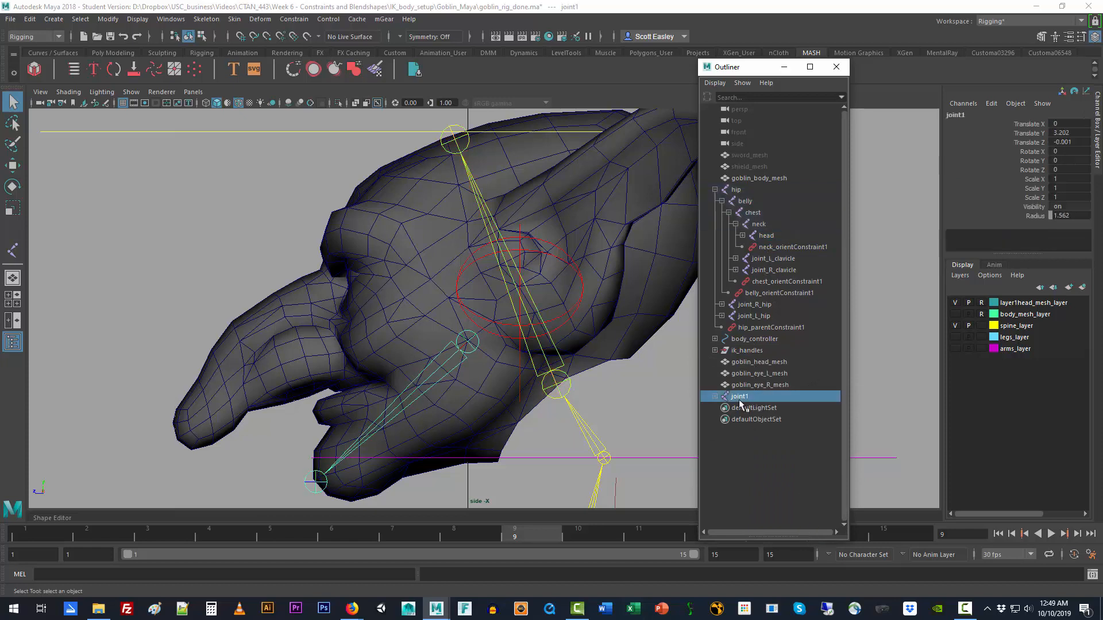
pyautogui.click(715, 397)
pyautogui.doubleClick(740, 396)
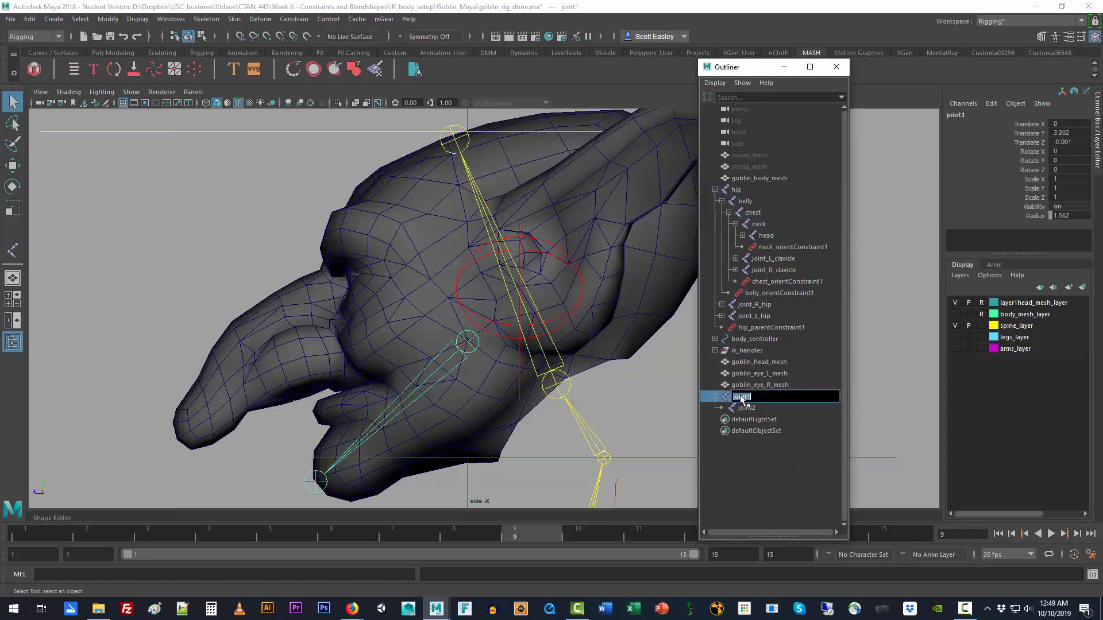
pyautogui.write('j')
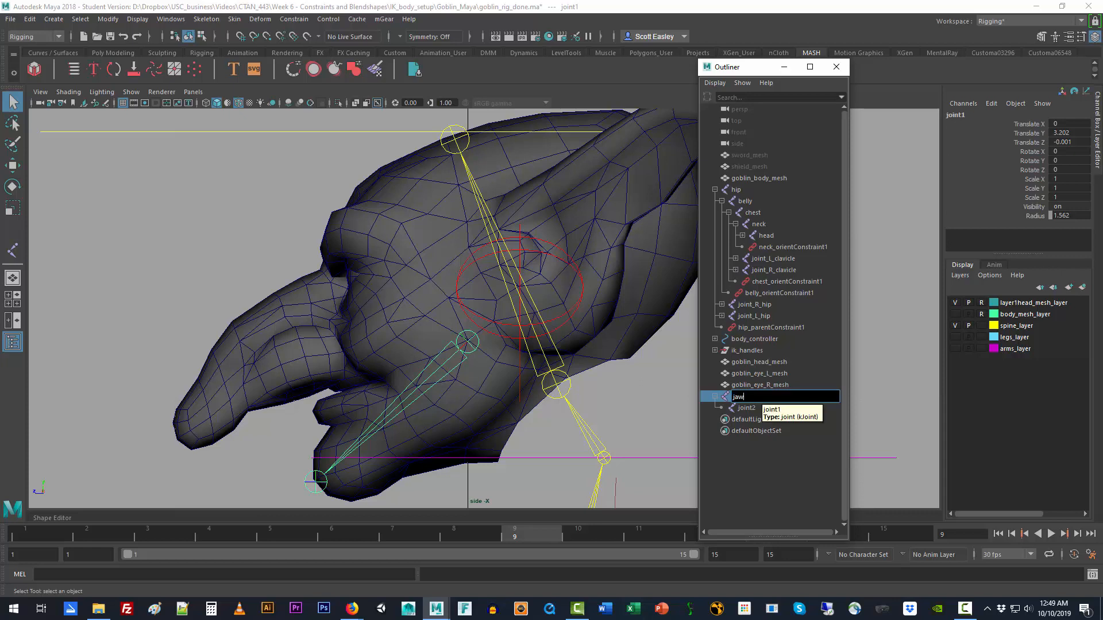
pyautogui.write('aw')
pyautogui.doubleClick(759, 408)
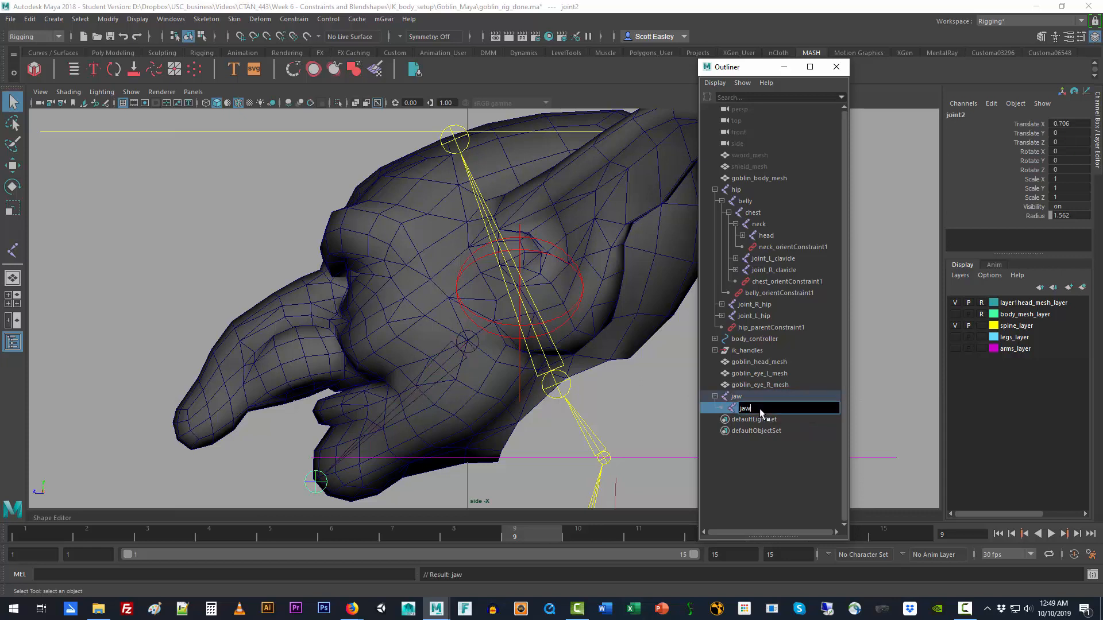
pyautogui.write('jaw_end')
pyautogui.press('Return')
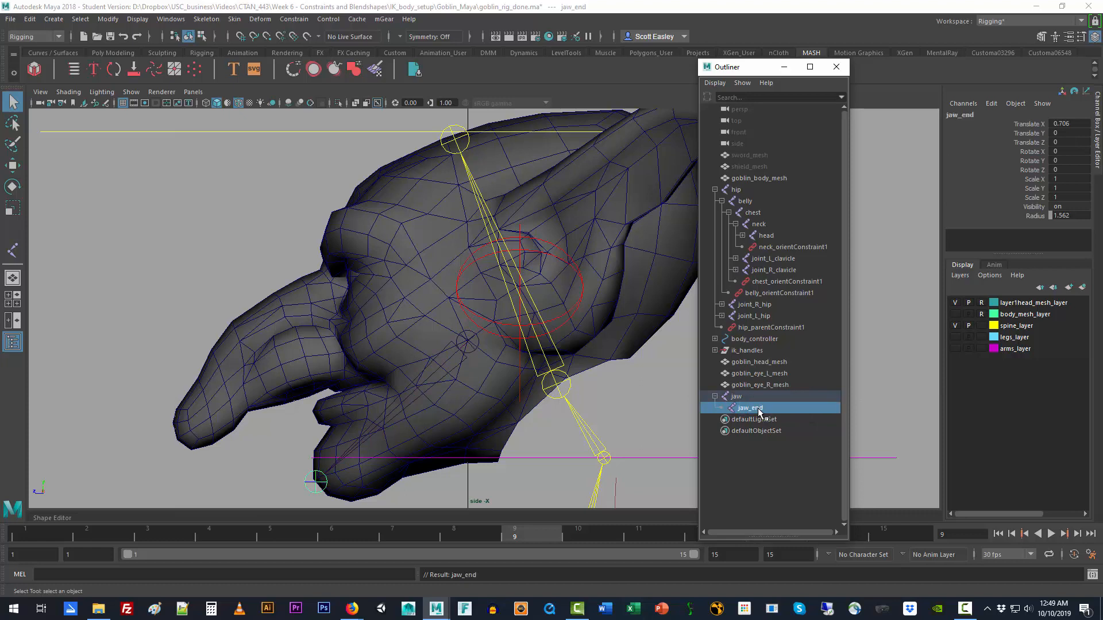
# Step: Try parenting with the head joint selected first and the jaw joint last, and undo the result
pyautogui.click(753, 396)
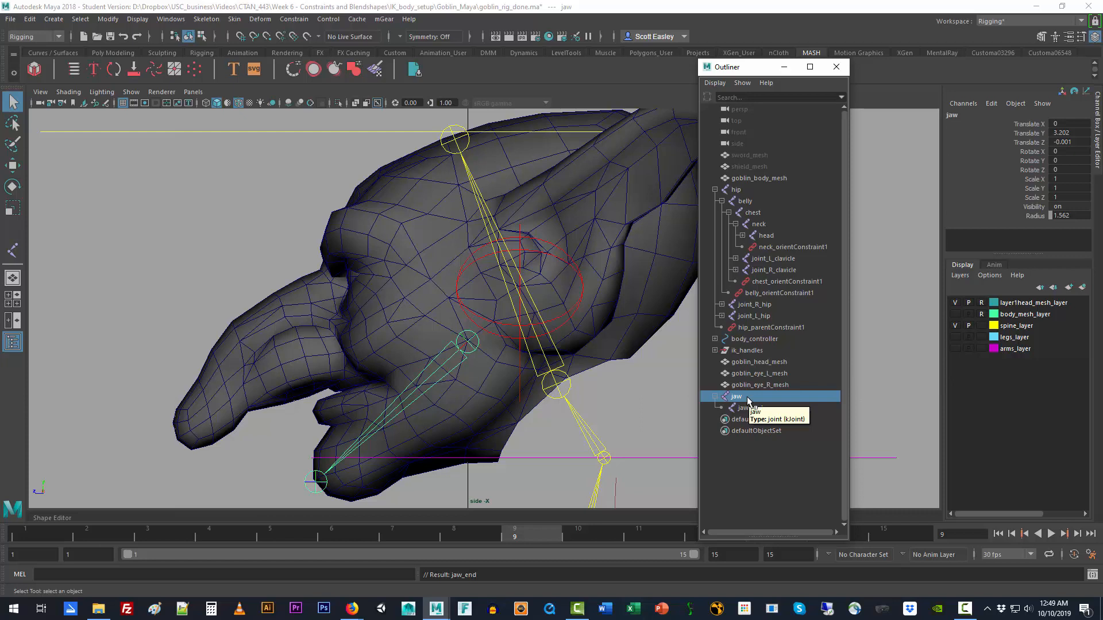
pyautogui.click(773, 237)
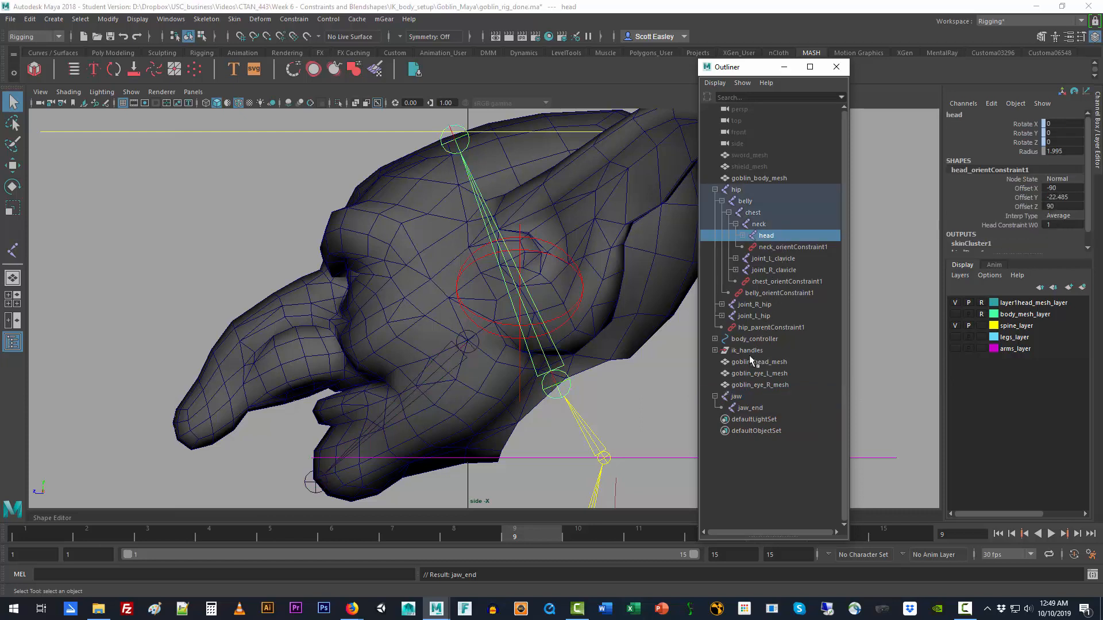
pyautogui.keyDown('ctrl'); pyautogui.click(747, 397); pyautogui.keyUp('ctrl')
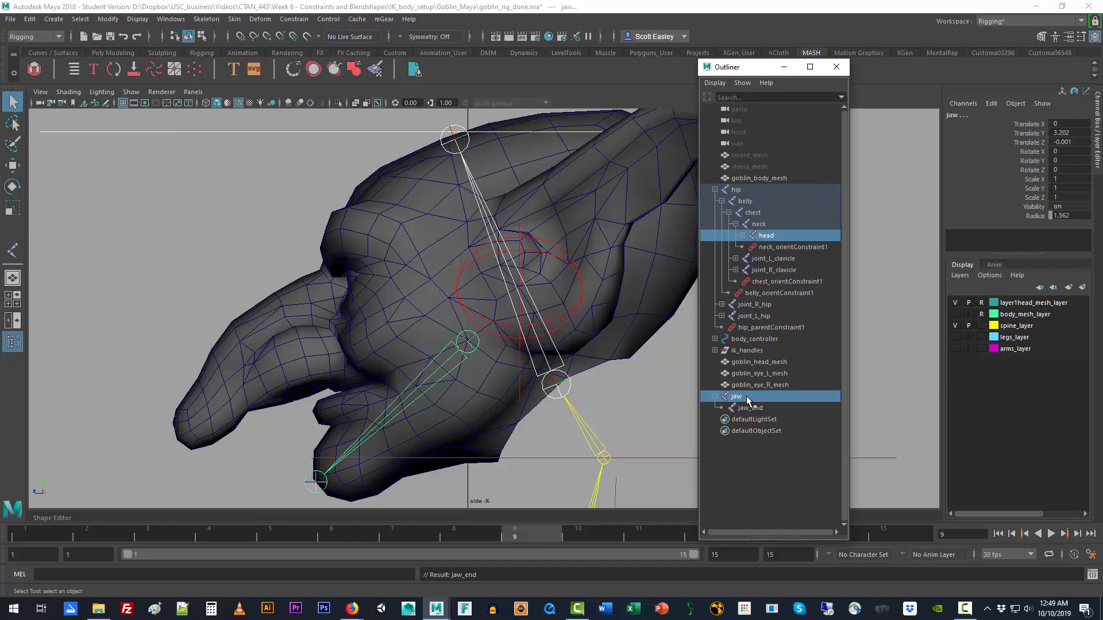
pyautogui.press('p')
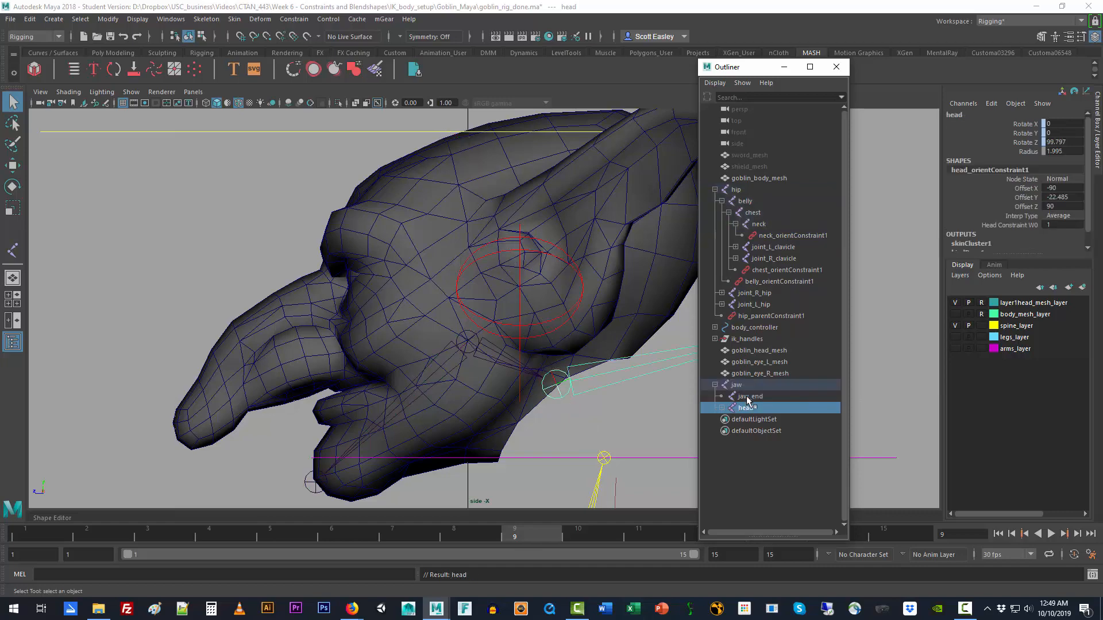
pyautogui.hotkey('ctrl', 'z')
# Step: Try parenting with the jaw joint selected first and the head joint last, and undo the parenting
pyautogui.moveTo(746, 400); pyautogui.dragTo(777, 233, button='middle')
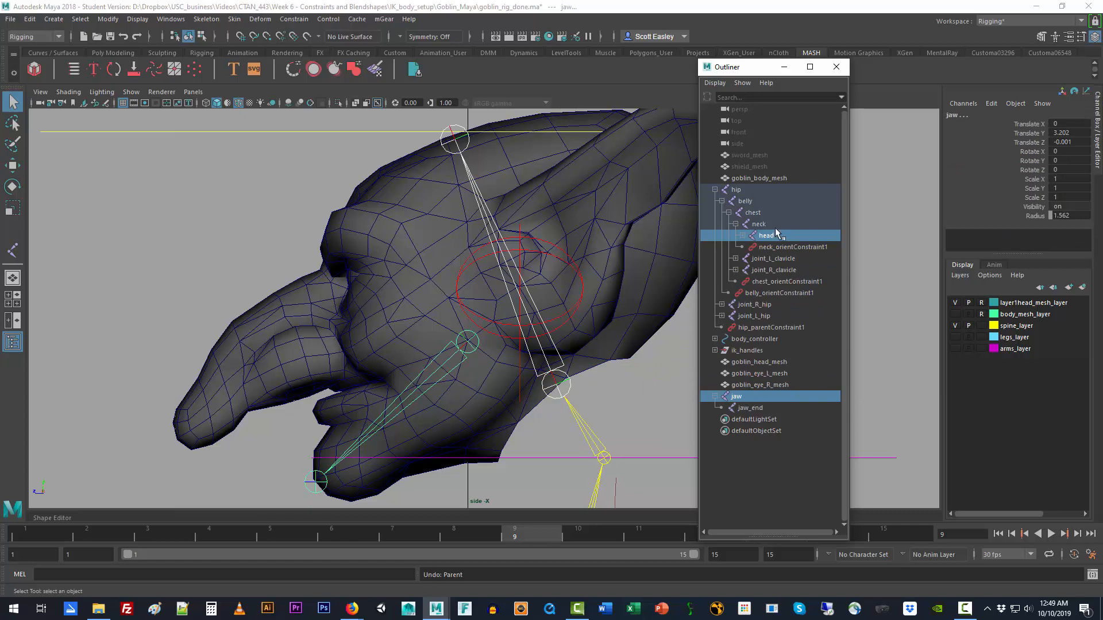
pyautogui.click(756, 396)
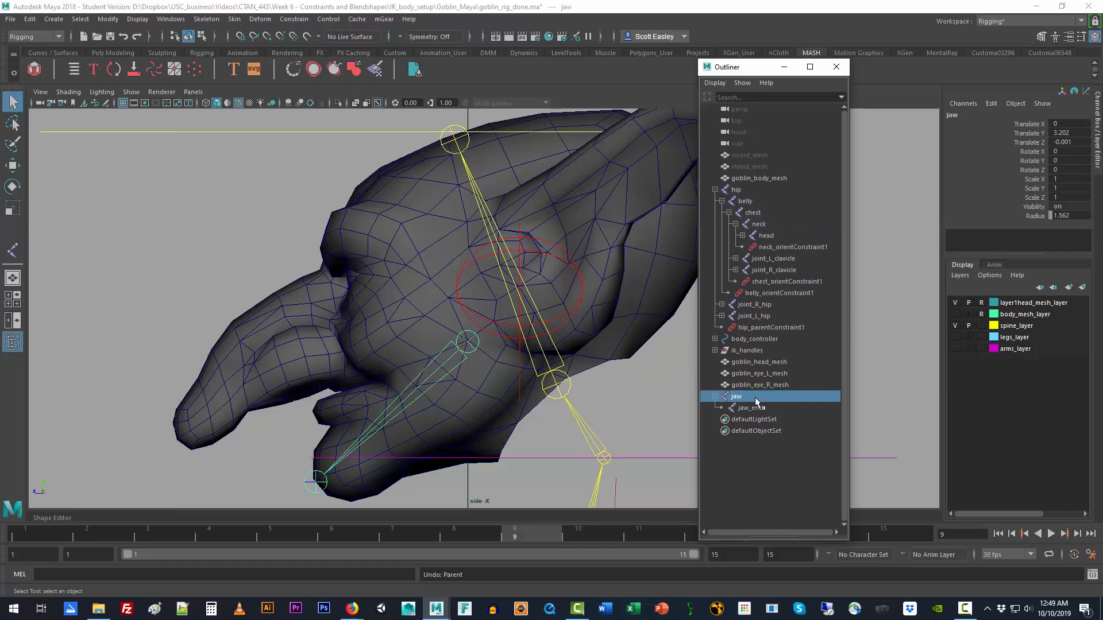
pyautogui.keyDown('ctrl'); pyautogui.click(774, 236); pyautogui.keyUp('ctrl')
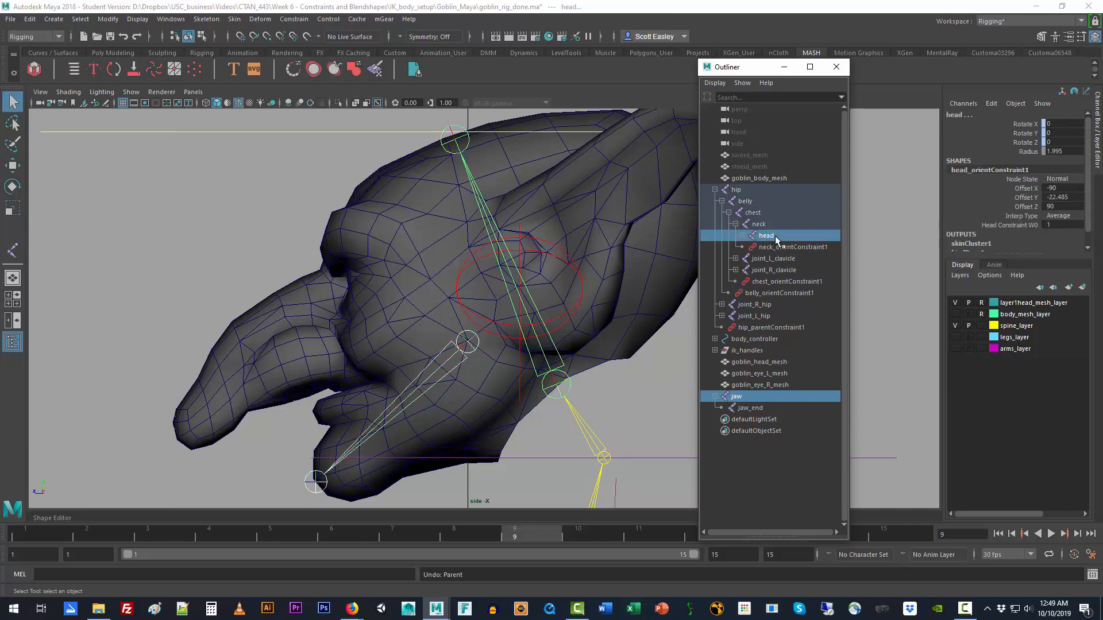
pyautogui.press('p')
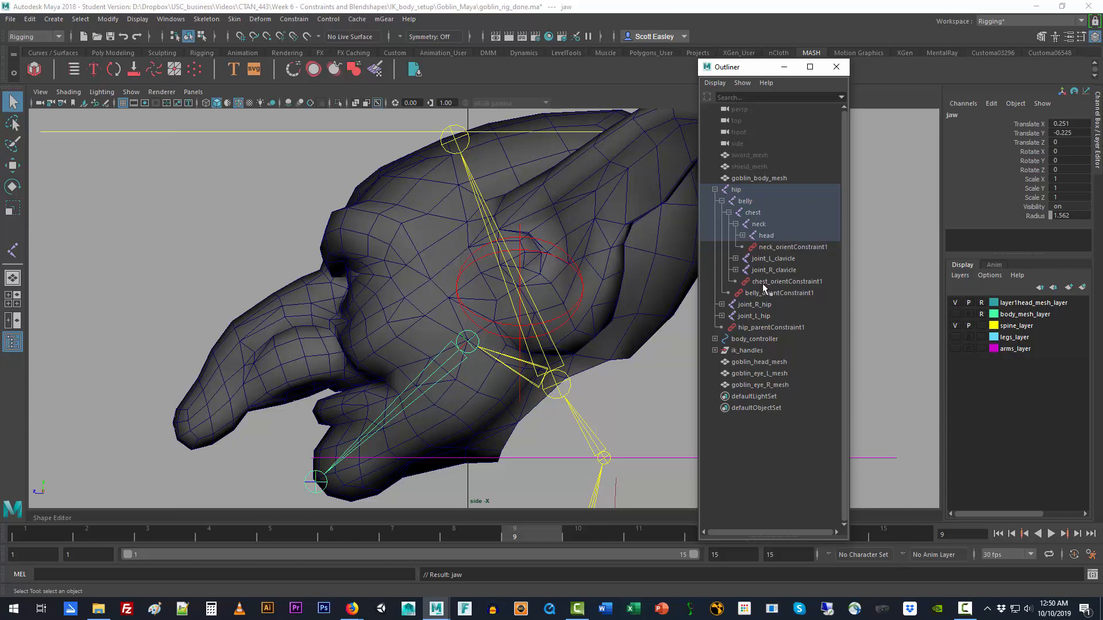
pyautogui.hotkey('ctrl', 'z')
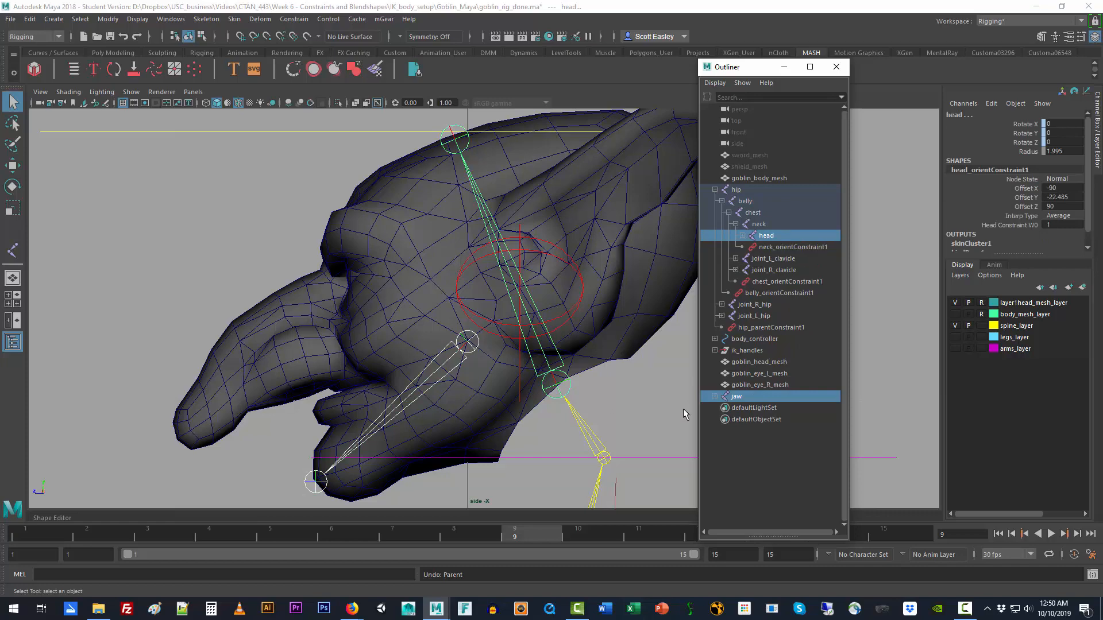
# Step: Switch to the perspective view and parent the jaw joint under the head joint
pyautogui.click(741, 396)
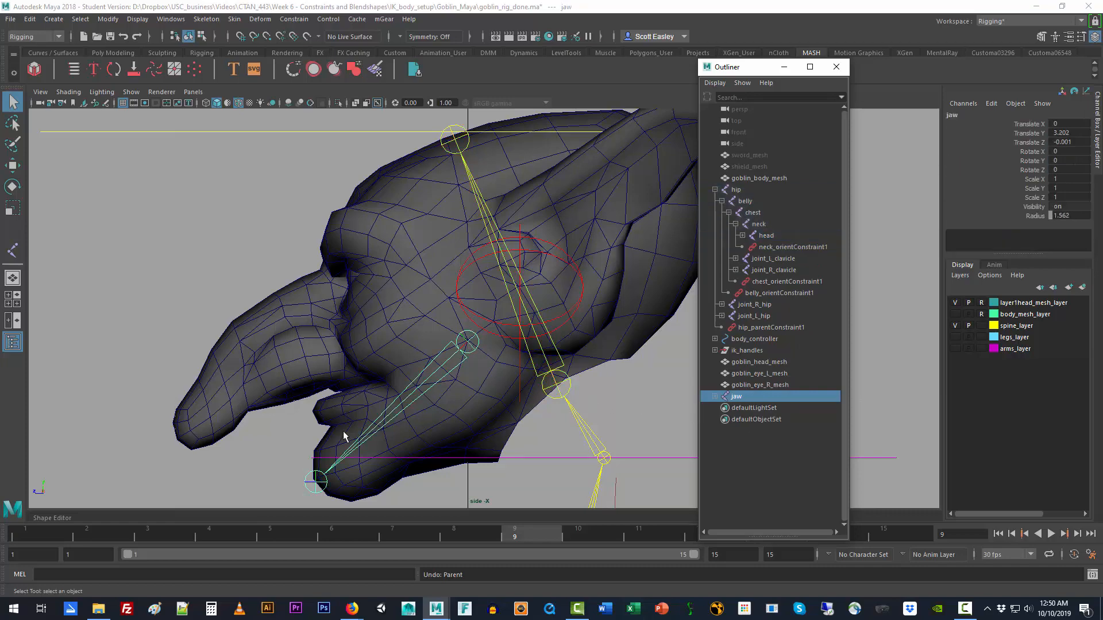
pyautogui.press('space')
pyautogui.moveTo(546, 344); pyautogui.dragTo(546, 363)
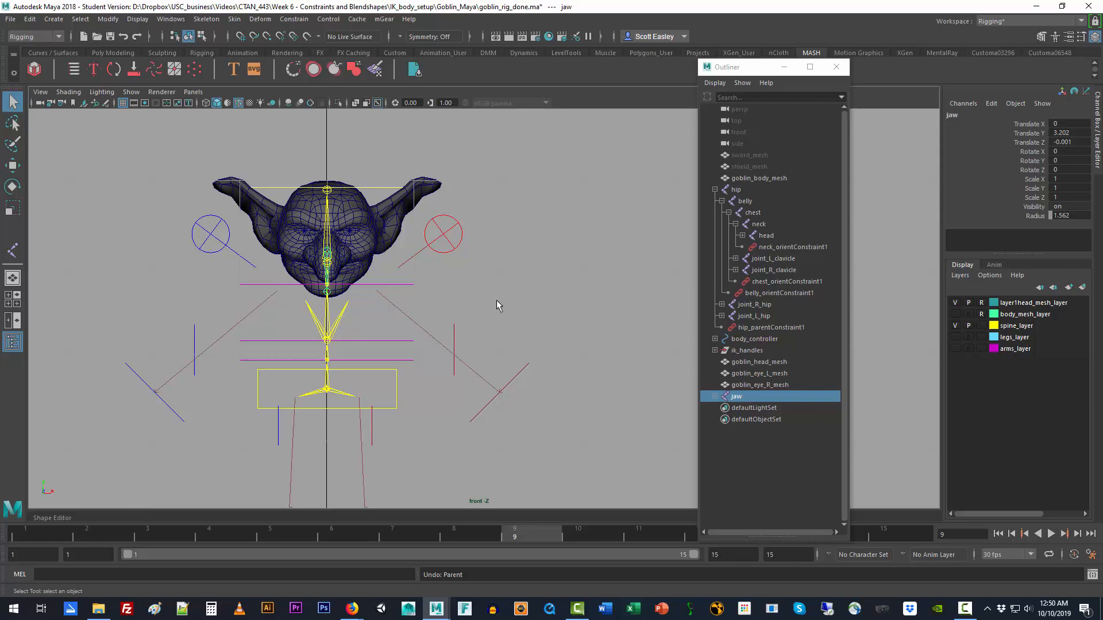
pyautogui.press('space')
pyautogui.moveTo(549, 317); pyautogui.dragTo(556, 293)
pyautogui.press('space')
pyautogui.moveTo(518, 396)
pyautogui.keyDown('alt'); pyautogui.mouseDown()
pyautogui.moveTo(609, 386)
pyautogui.moveTo(570, 414)
pyautogui.moveTo(531, 409)
pyautogui.mouseUp(); pyautogui.keyUp('alt')
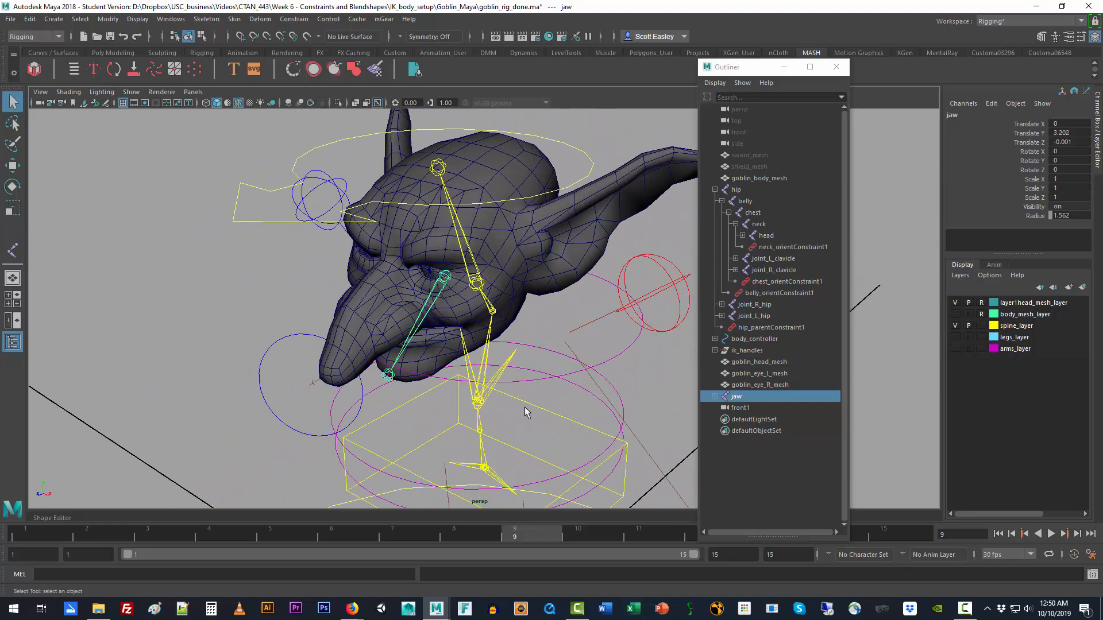
pyautogui.press('space')
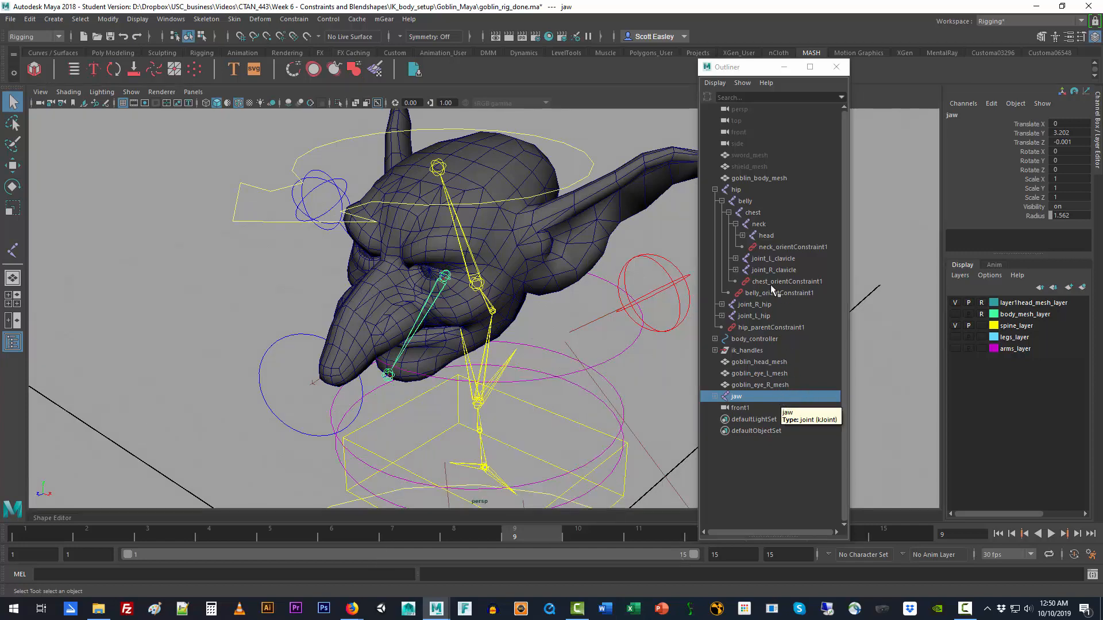
pyautogui.keyDown('ctrl'); pyautogui.click(777, 239); pyautogui.keyUp('ctrl')
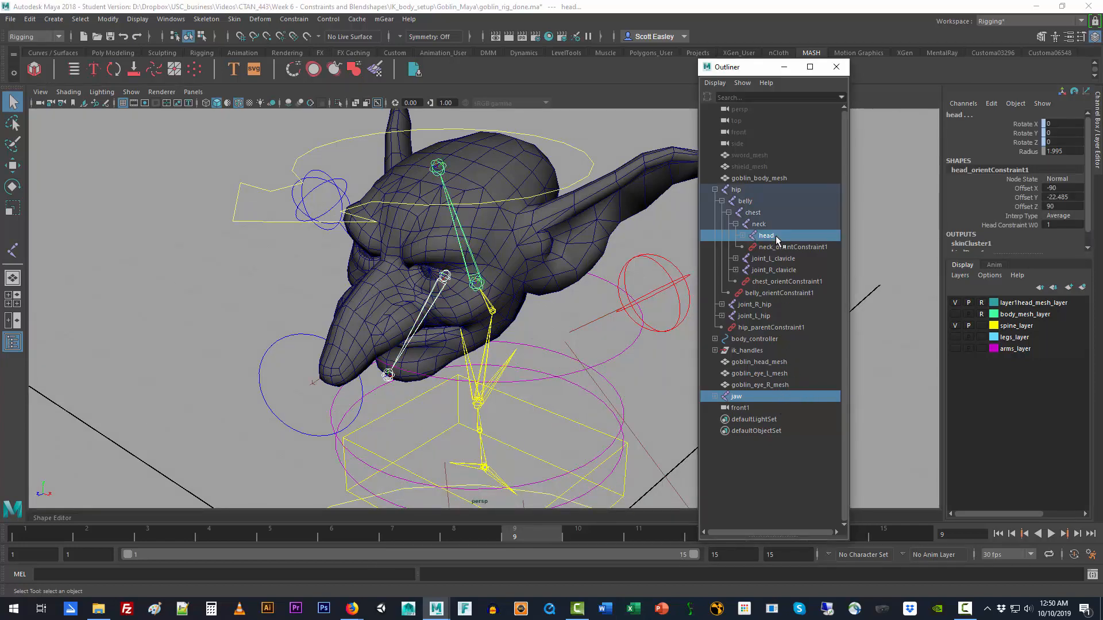
pyautogui.press('p')
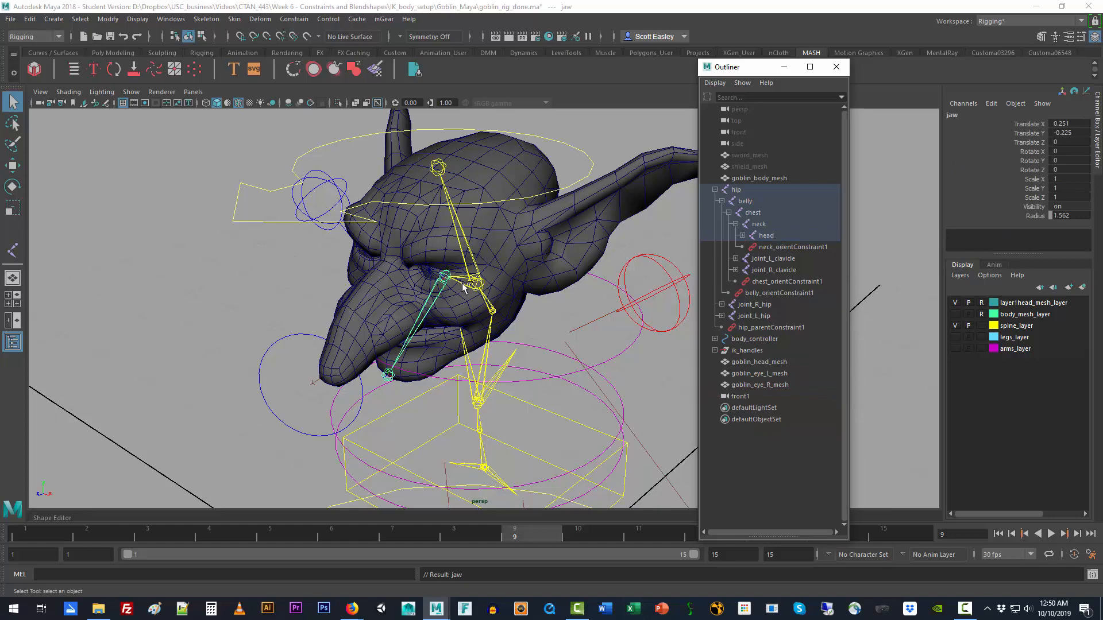
# Step: Examine the attached jaw chain up close and check that goblin_head_mesh and goblin_eye_L_mesh select as separate objects
pyautogui.keyDown('alt'); pyautogui.moveTo(567, 375); pyautogui.dragTo(612, 363); pyautogui.keyUp('alt')
pyautogui.keyDown('alt'); pyautogui.moveTo(374, 376); pyautogui.dragTo(456, 409); pyautogui.keyUp('alt')
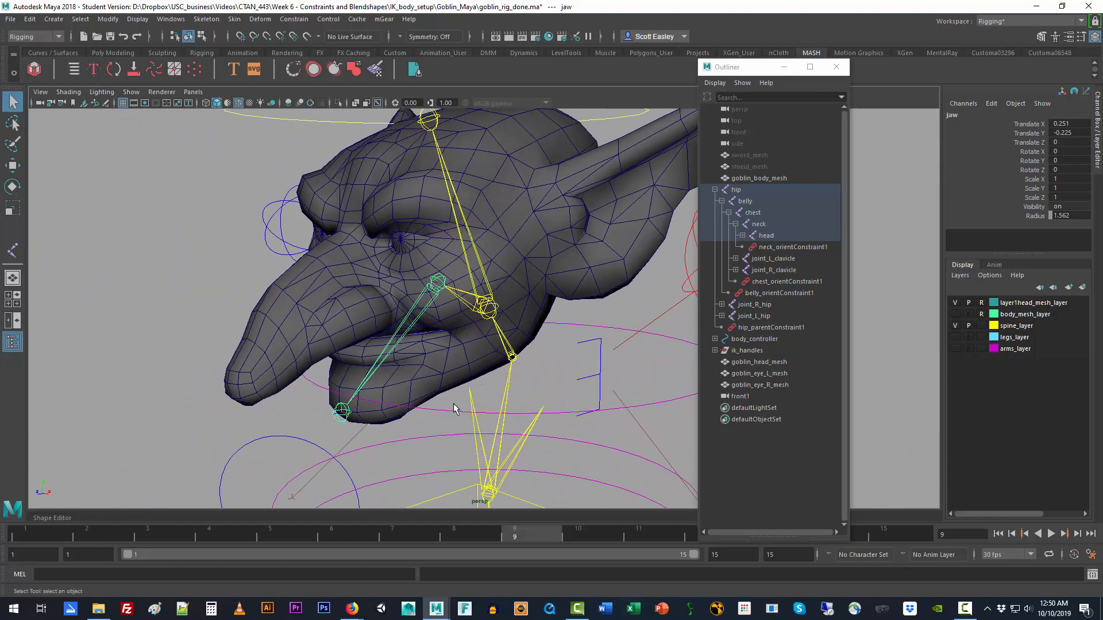
pyautogui.click(602, 280)
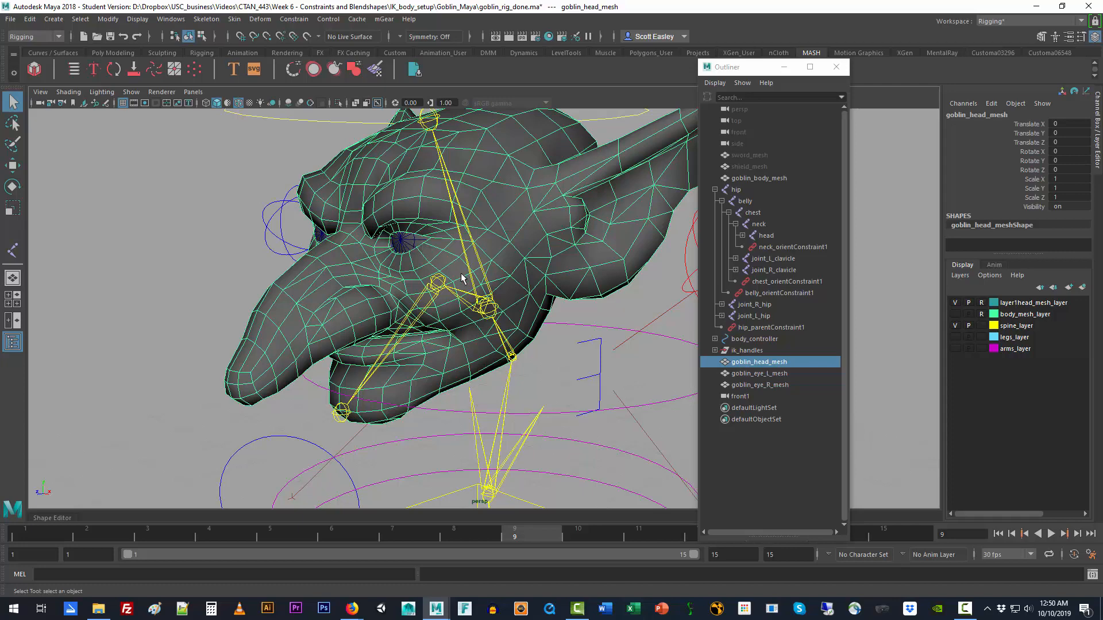
pyautogui.click(404, 240)
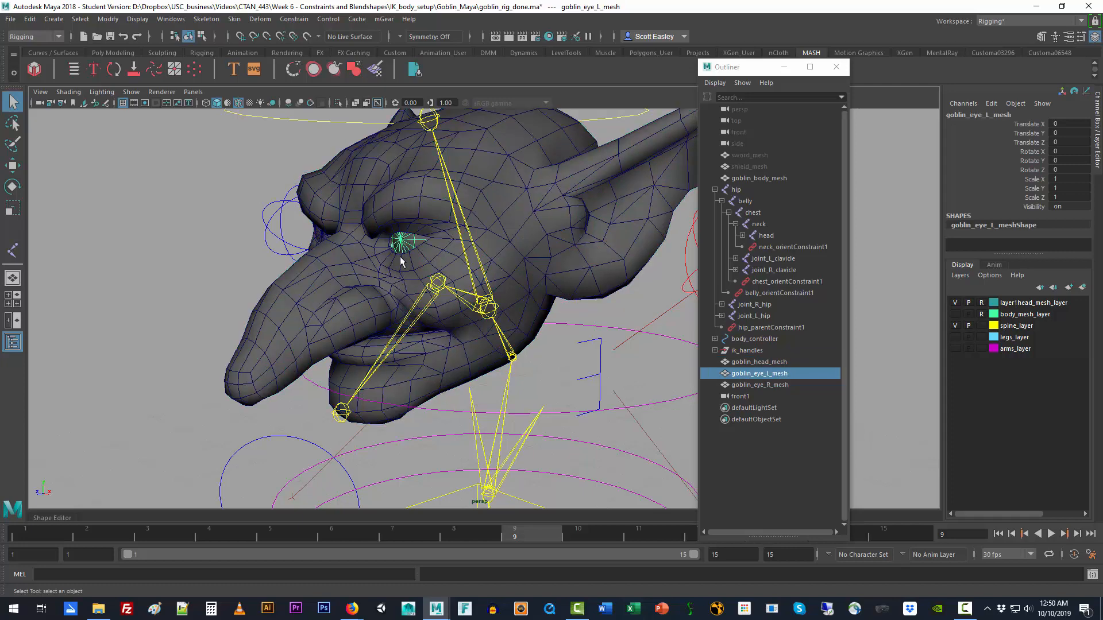
pyautogui.click(425, 212)
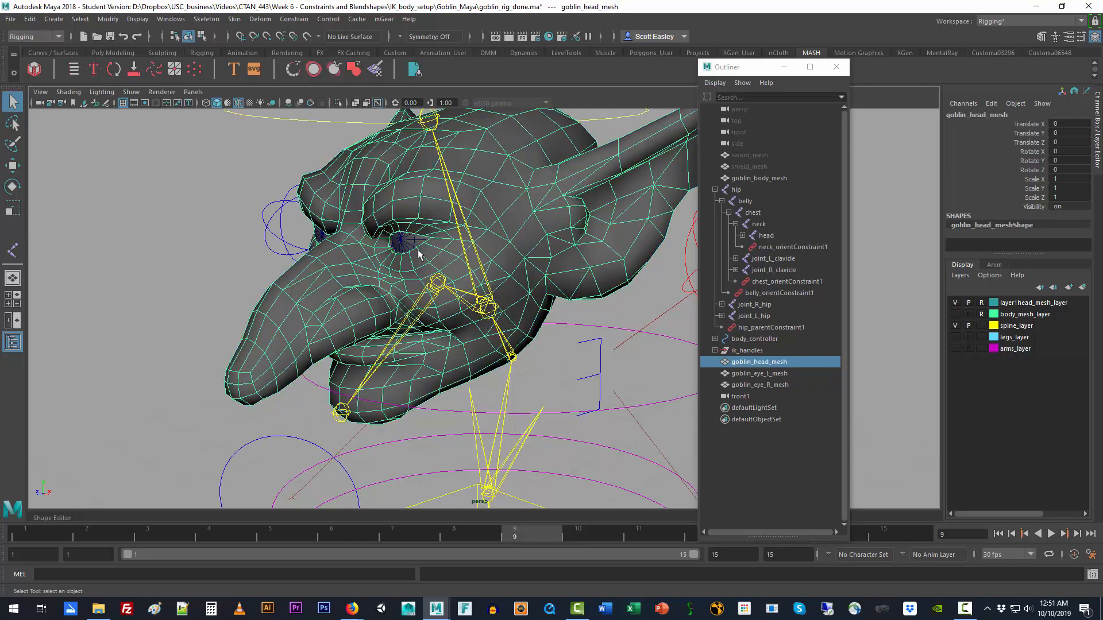
pyautogui.moveTo(368, 281)
pyautogui.keyDown('alt'); pyautogui.mouseDown()
pyautogui.moveTo(396, 273)
pyautogui.moveTo(355, 265)
pyautogui.moveTo(325, 279)
pyautogui.moveTo(350, 292)
pyautogui.mouseUp(); pyautogui.keyUp('alt')
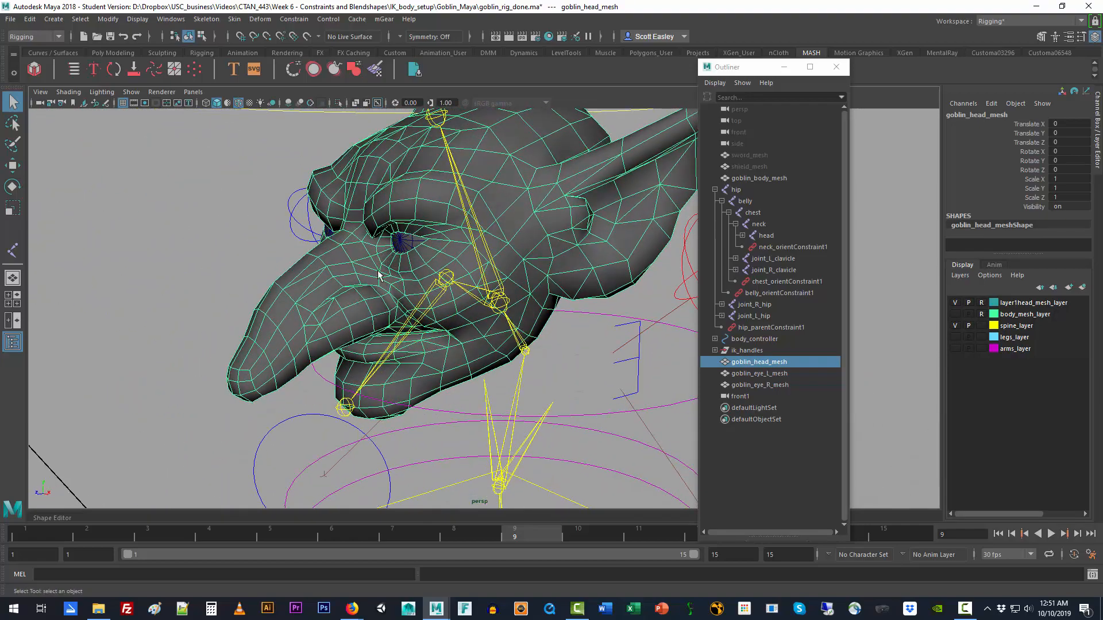
pyautogui.click(401, 247)
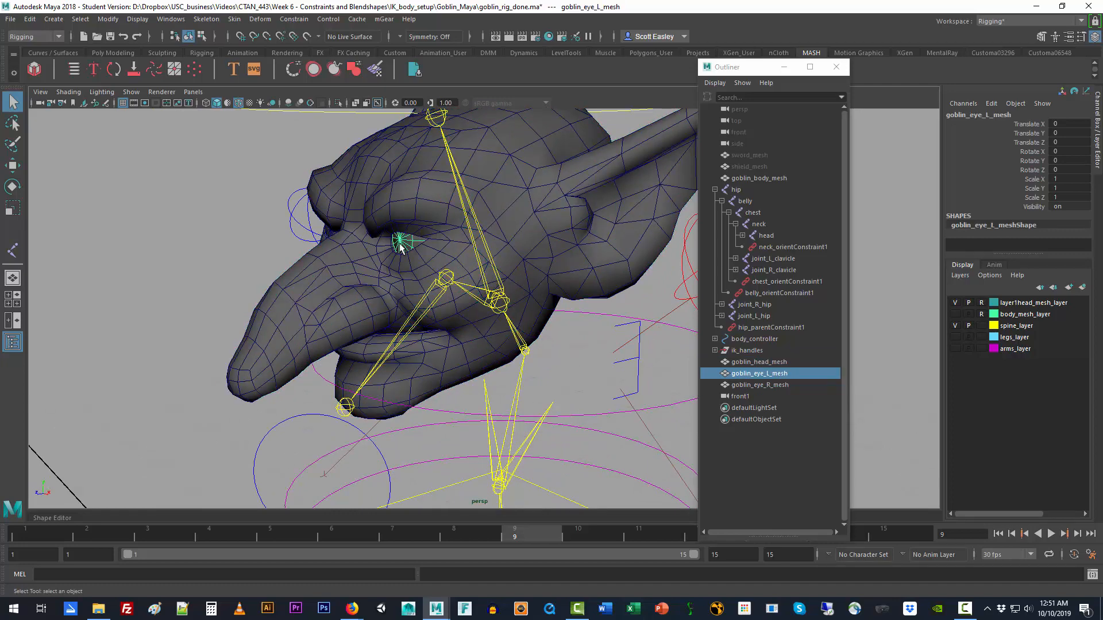
# Step: Duplicate goblin_head_mesh twice and line the copies up beside the original along X, with the first copy at about -3.34
pyautogui.click(538, 271)
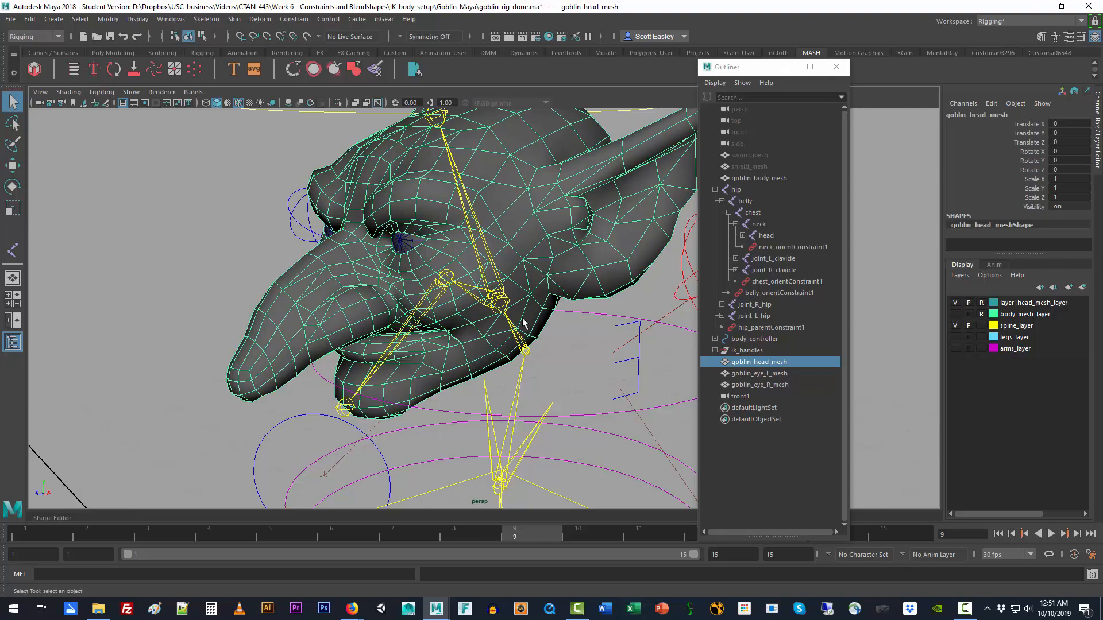
pyautogui.keyDown('alt'); pyautogui.moveTo(556, 396); pyautogui.dragTo(635, 393); pyautogui.keyUp('alt')
pyautogui.scroll(-8, 631, 391)
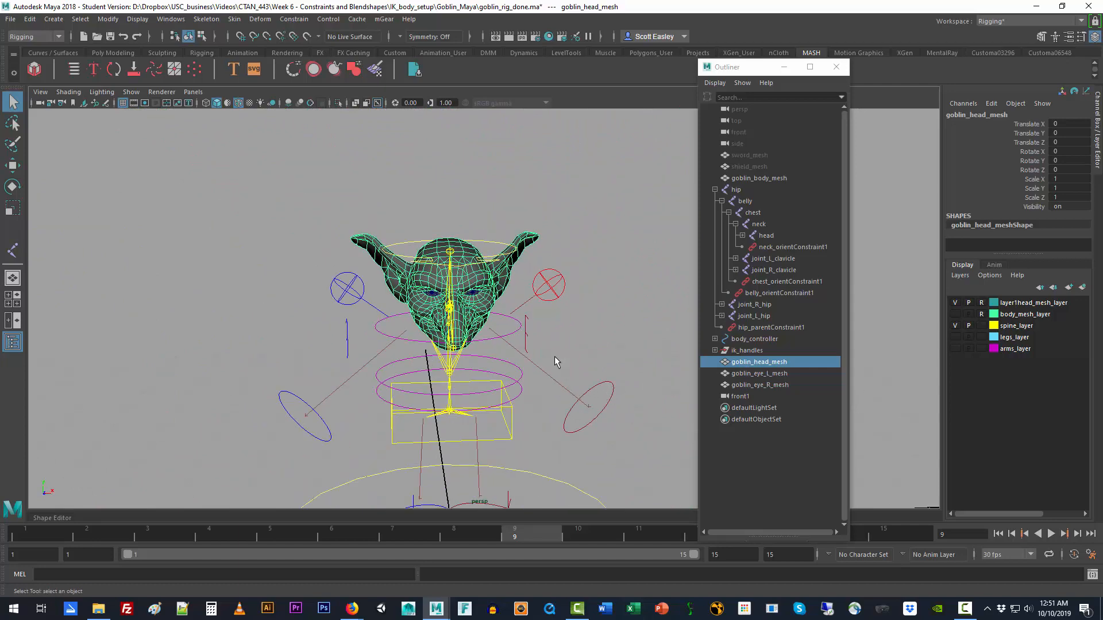
pyautogui.hotkey('ctrl', 'd')
pyautogui.press('w')
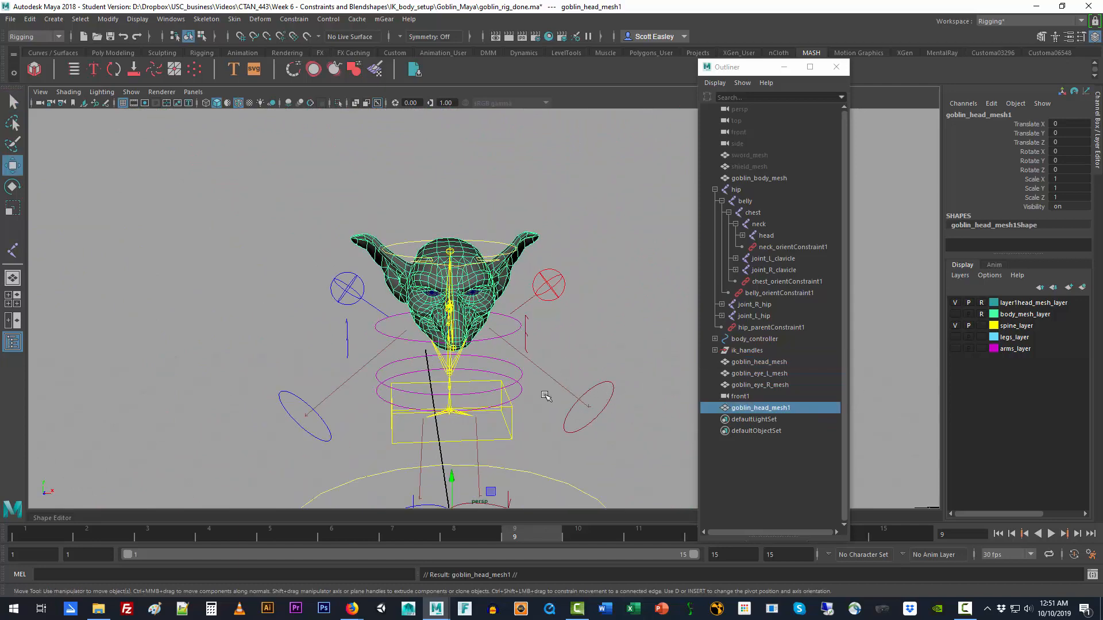
pyautogui.scroll(-3, 485, 463)
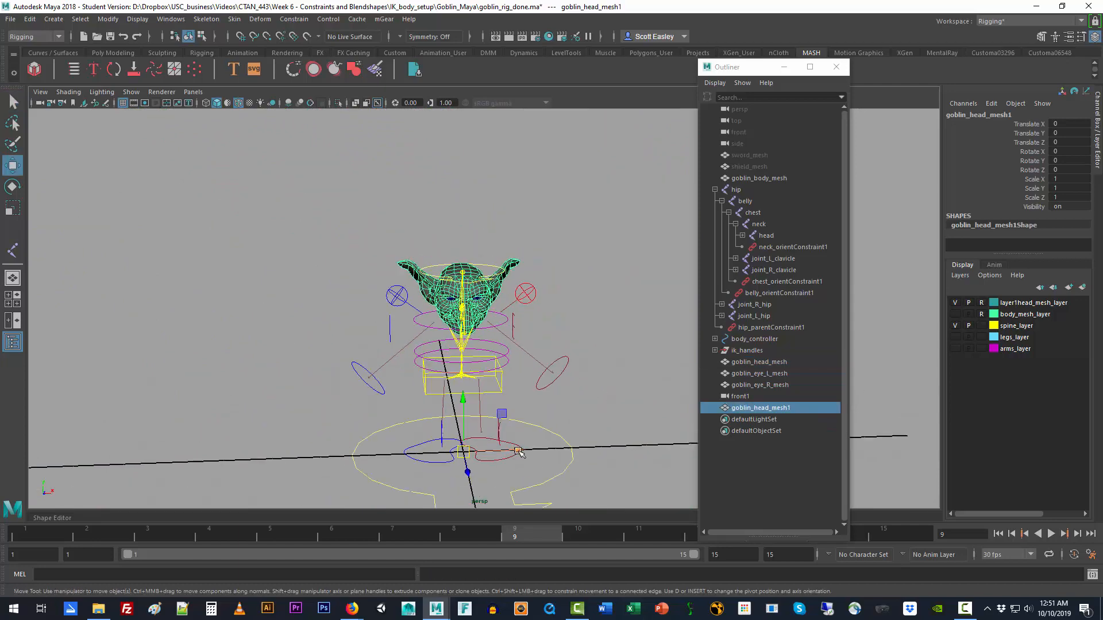
pyautogui.moveTo(518, 452); pyautogui.dragTo(358, 455)
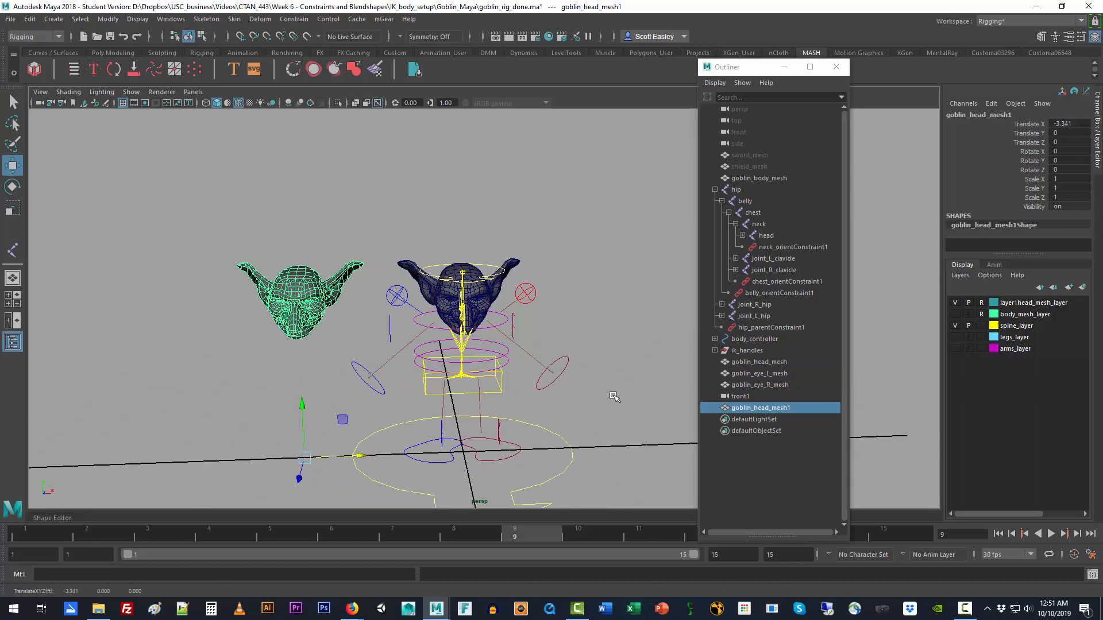
pyautogui.hotkey('ctrl', 'd')
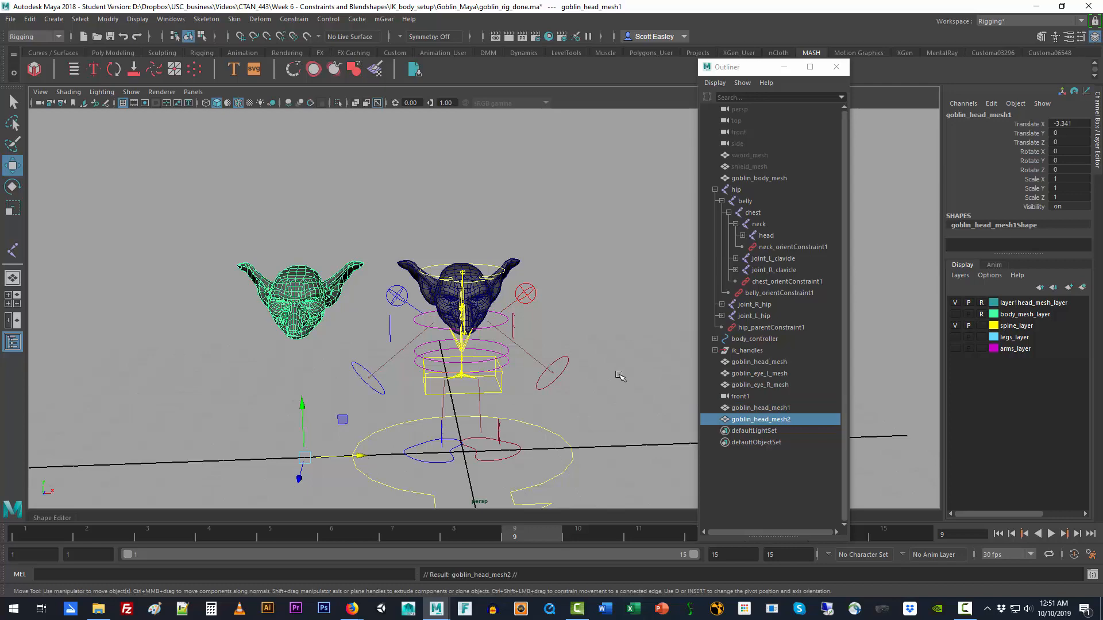
pyautogui.moveTo(357, 457); pyautogui.dragTo(209, 462)
# Step: Put the first head copy, goblin_head_mesh1, into vertex mode and select one vertex on the cheek near the mouth corner
pyautogui.click(302, 305)
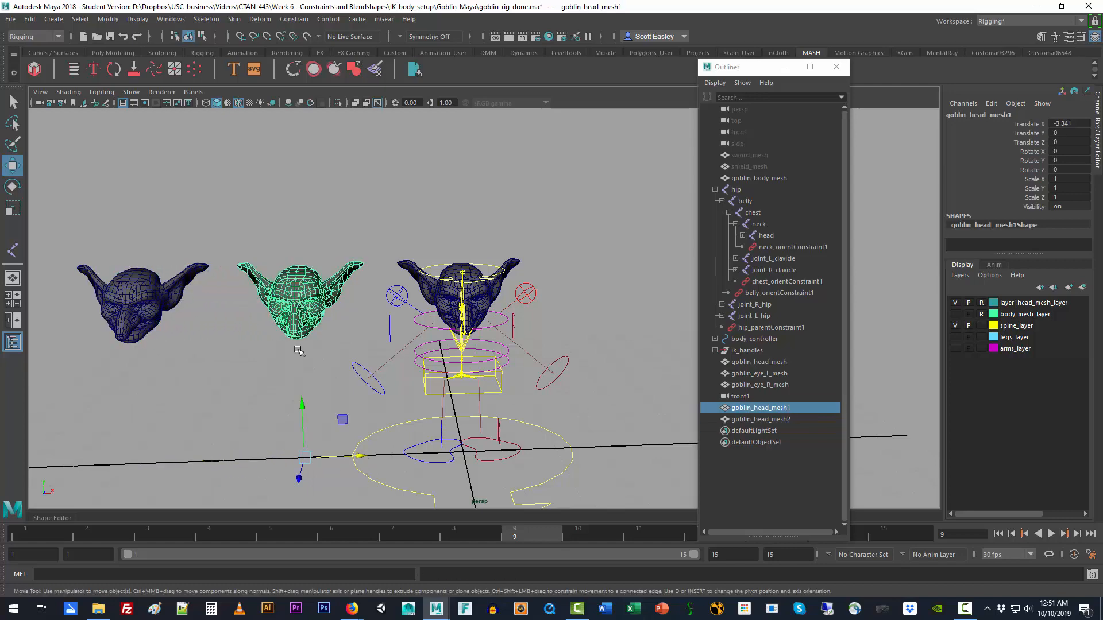
pyautogui.keyDown('alt'); pyautogui.moveTo(318, 346); pyautogui.dragTo(283, 322); pyautogui.keyUp('alt')
pyautogui.scroll(9, 218, 336)
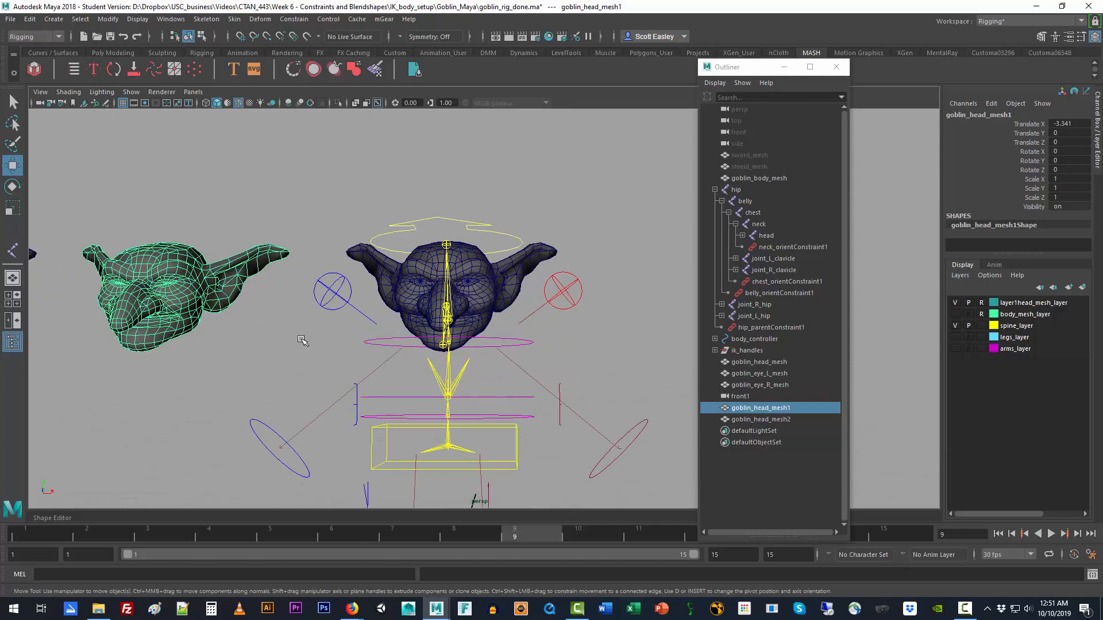
pyautogui.keyDown('alt'); pyautogui.moveTo(218, 336); pyautogui.dragTo(561, 345, button='middle'); pyautogui.keyUp('alt')
pyautogui.keyDown('alt'); pyautogui.moveTo(562, 345); pyautogui.dragTo(500, 338); pyautogui.keyUp('alt')
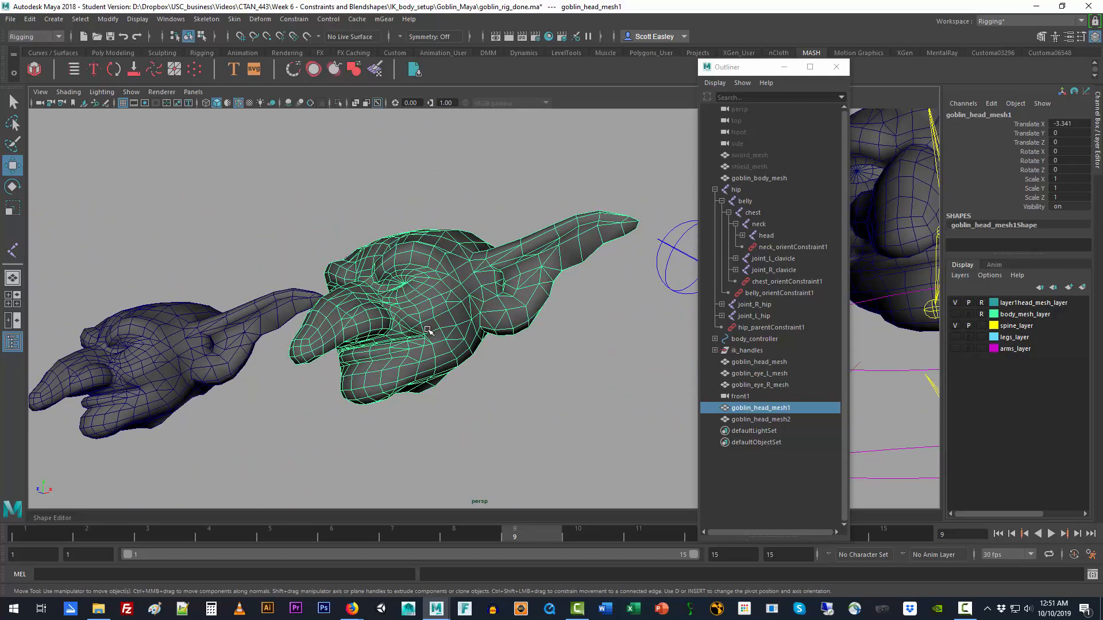
pyautogui.moveTo(431, 292); pyautogui.dragTo(379, 284, button='right')
pyautogui.click(424, 335)
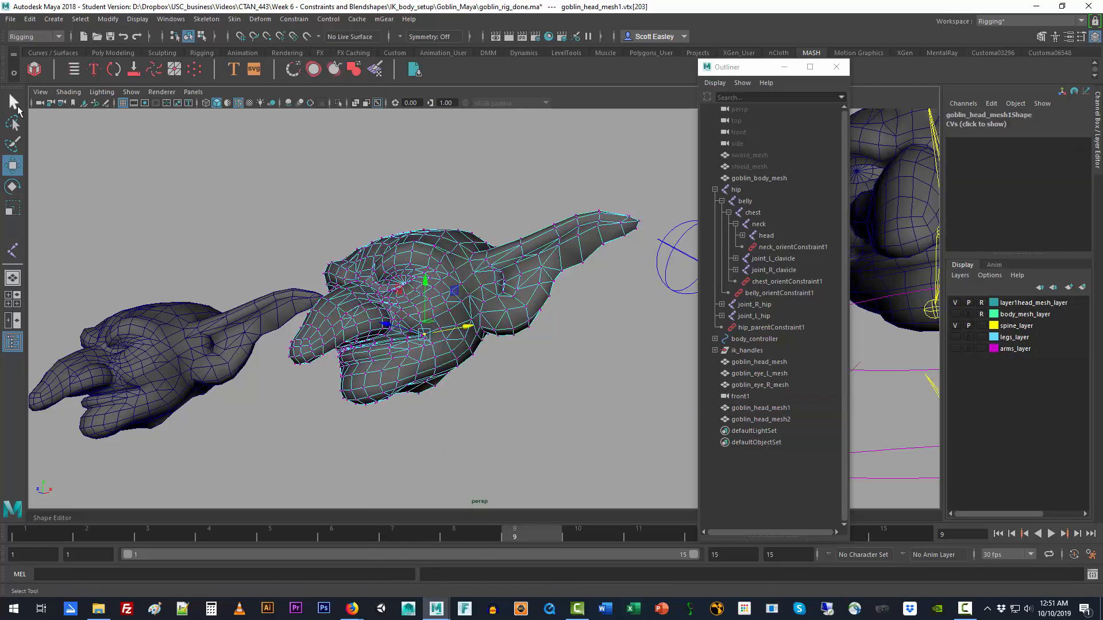
# Step: Enable Soft Select in the Select Tool settings and set its falloff radius to 11.11
pyautogui.doubleClick(13, 101)
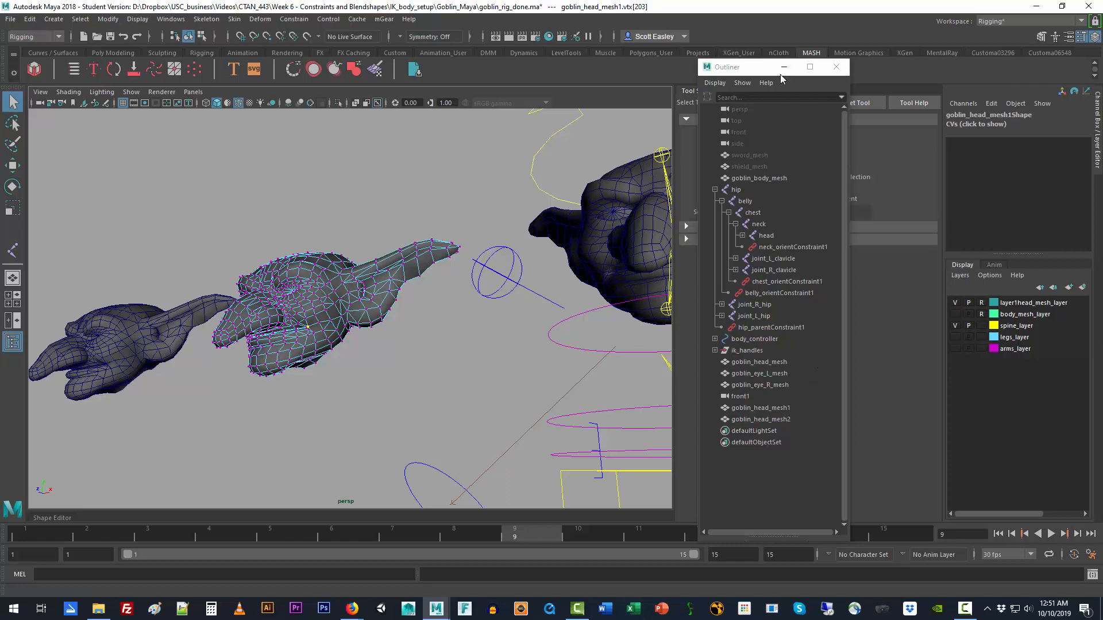
pyautogui.moveTo(757, 71); pyautogui.dragTo(566, 63)
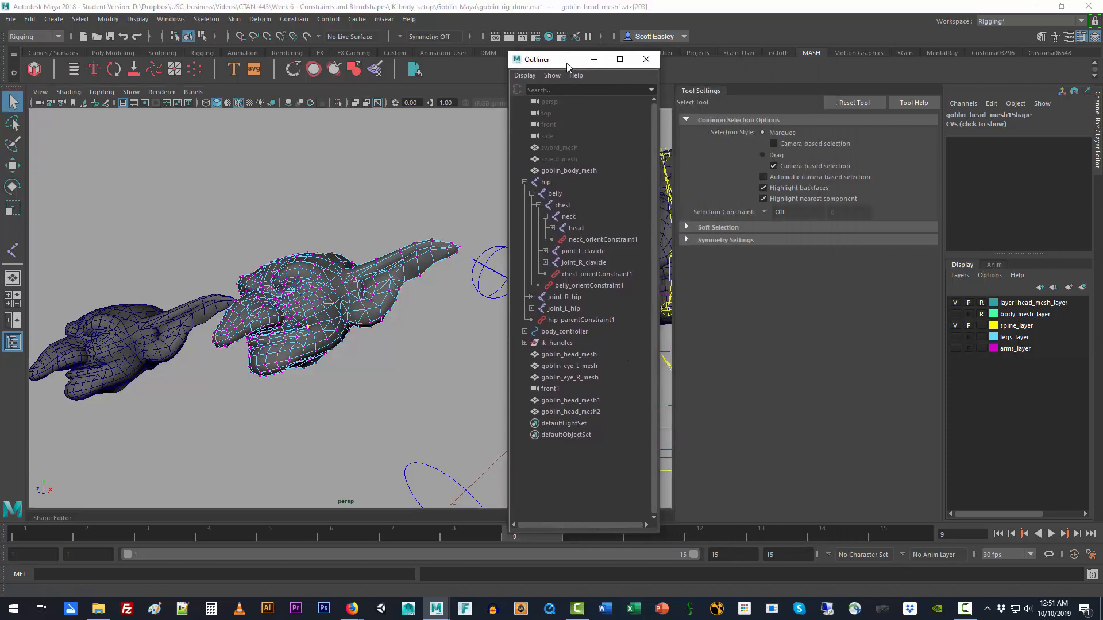
pyautogui.click(717, 227)
pyautogui.click(763, 242)
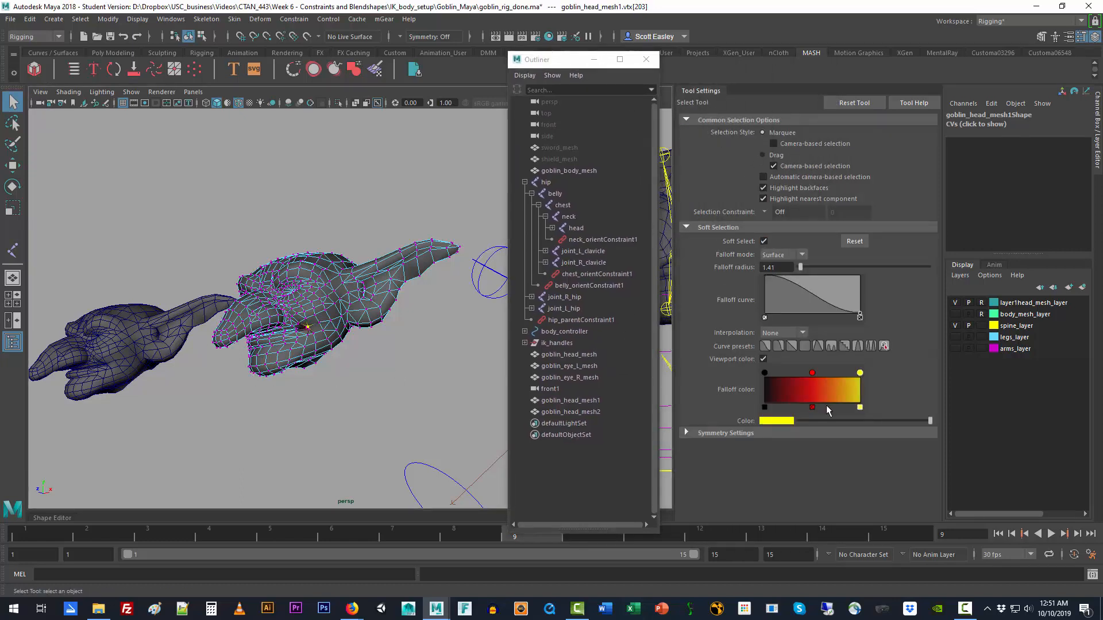
pyautogui.click(812, 266)
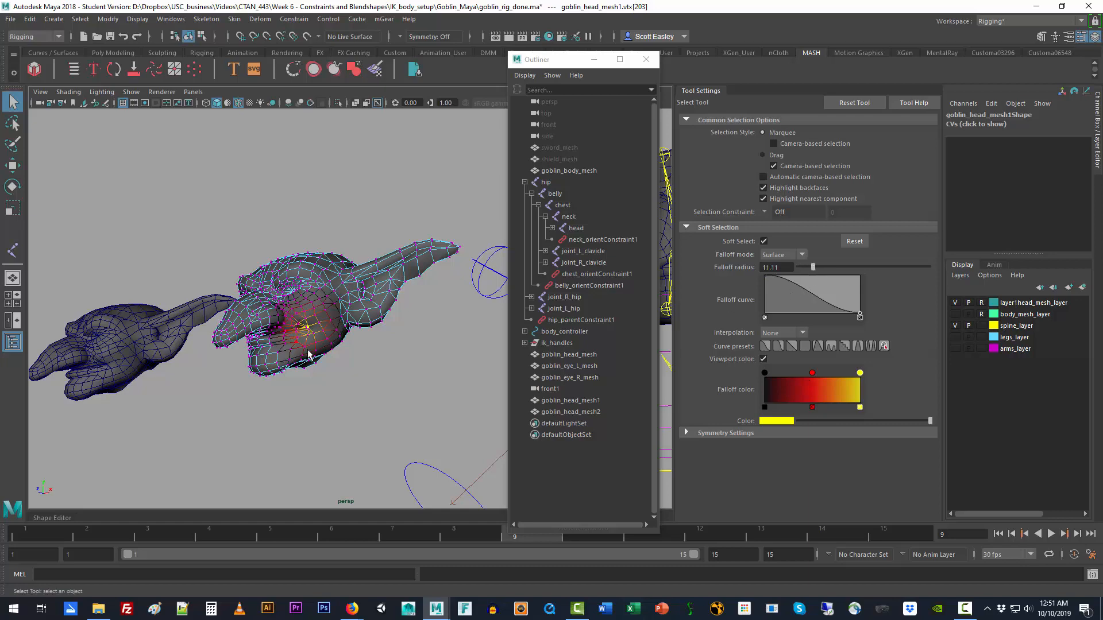
# Step: Raise the cheek near the mouth corner on both sides of goblin_head_mesh1 with soft-selected vertex moves to form a smile
pyautogui.press('w')
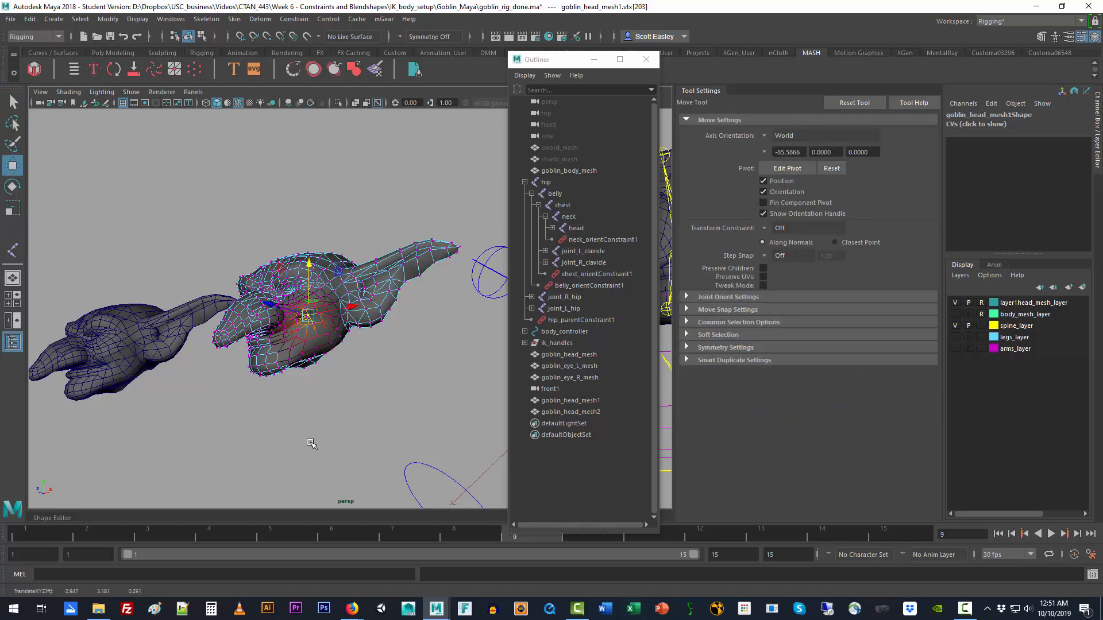
pyautogui.keyDown('alt'); pyautogui.moveTo(313, 445); pyautogui.dragTo(241, 304); pyautogui.keyUp('alt')
pyautogui.click(236, 301)
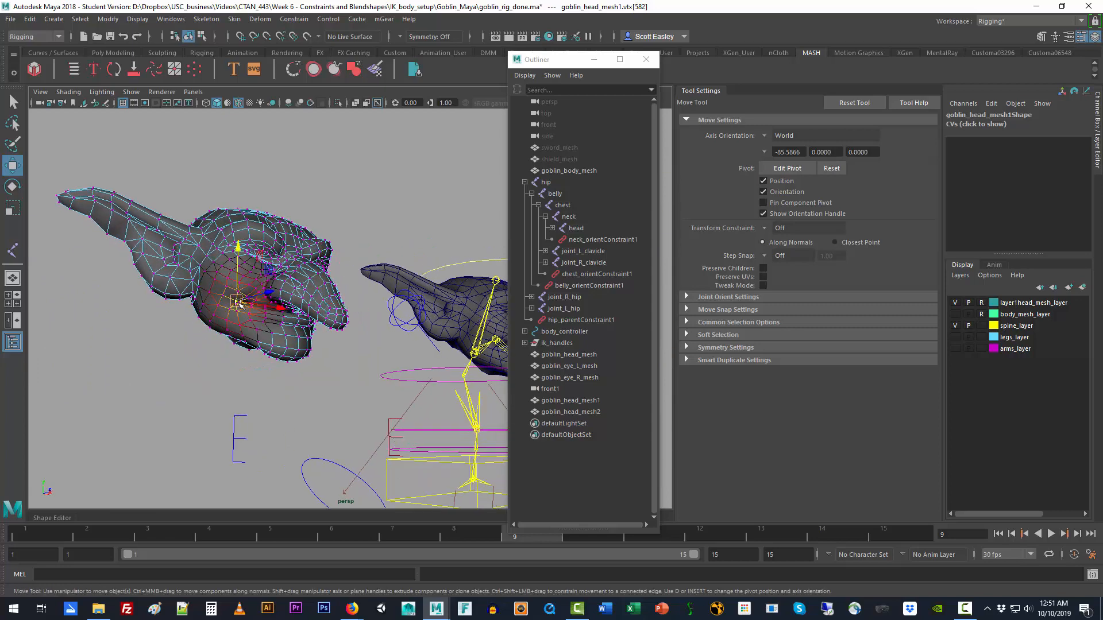
pyautogui.moveTo(236, 249); pyautogui.dragTo(239, 236)
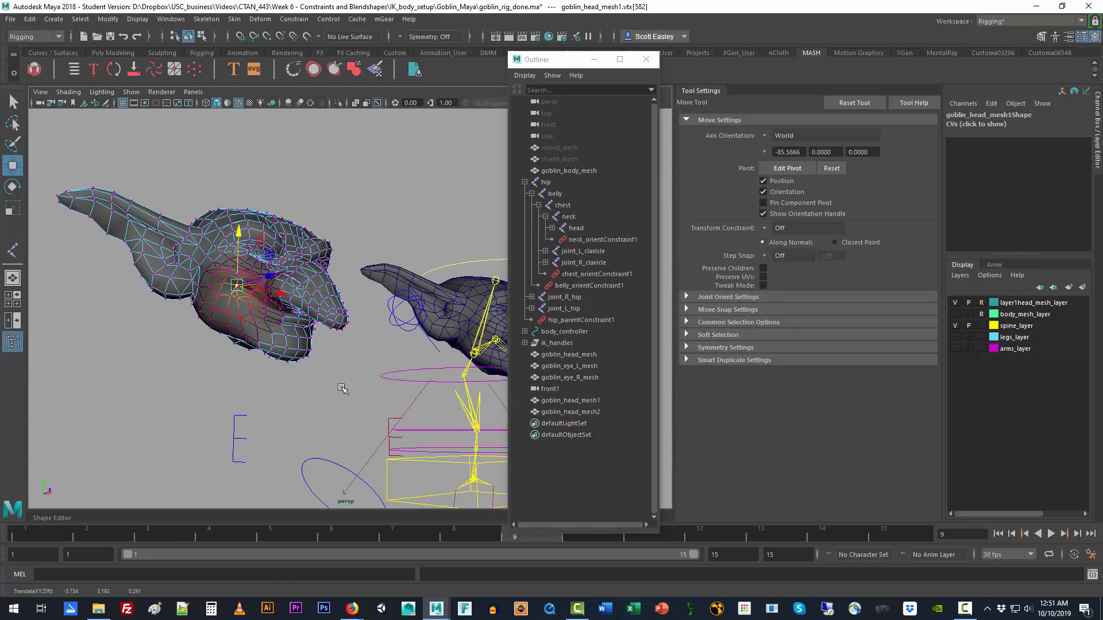
pyautogui.moveTo(345, 391)
pyautogui.keyDown('alt'); pyautogui.mouseDown()
pyautogui.moveTo(140, 415)
pyautogui.moveTo(476, 382)
pyautogui.moveTo(342, 393)
pyautogui.moveTo(350, 388)
pyautogui.mouseUp(); pyautogui.keyUp('alt')
# Step: Put goblin_head_mesh2 into vertex mode and pull one soft-selected brow vertex above the eye upward for a surprised look
pyautogui.click(315, 269)
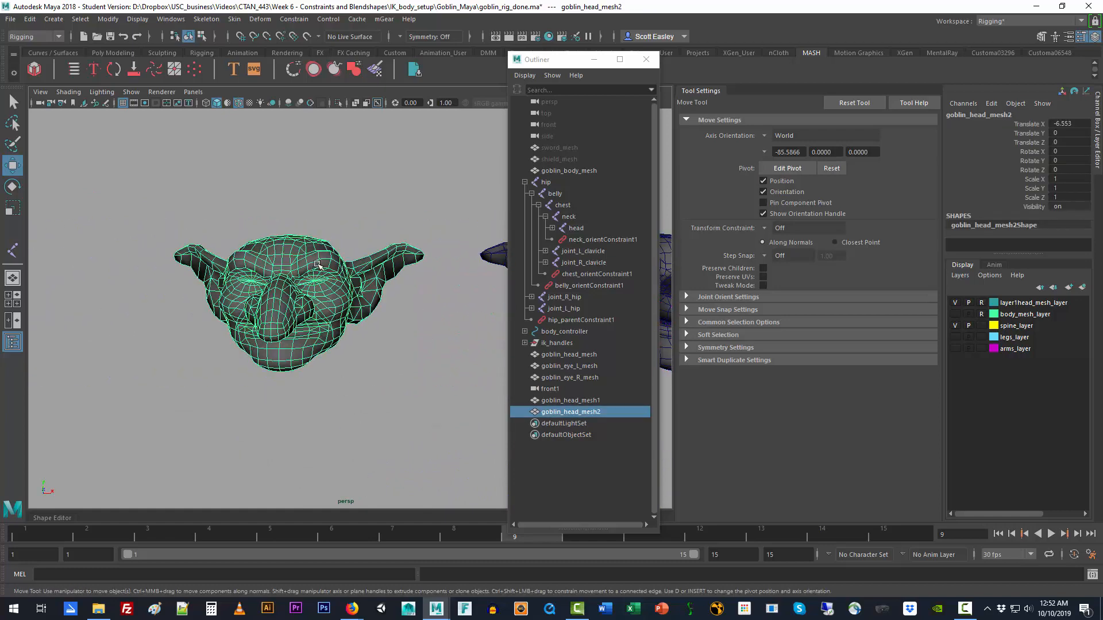
pyautogui.moveTo(318, 262); pyautogui.dragTo(299, 260, button='right')
pyautogui.click(319, 258)
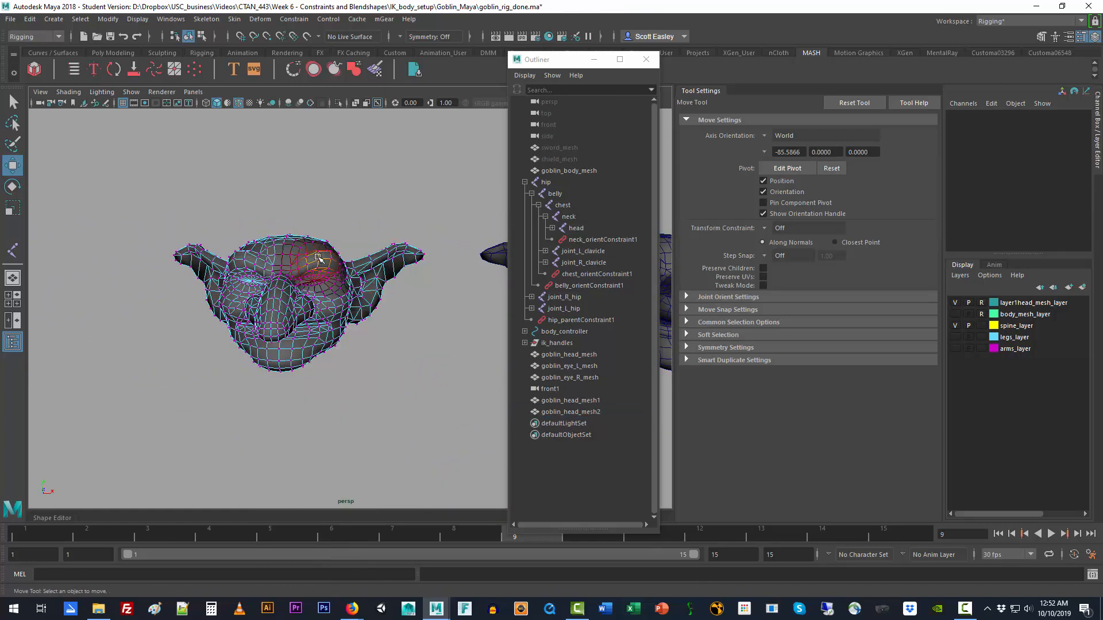
pyautogui.moveTo(319, 205); pyautogui.dragTo(319, 190)
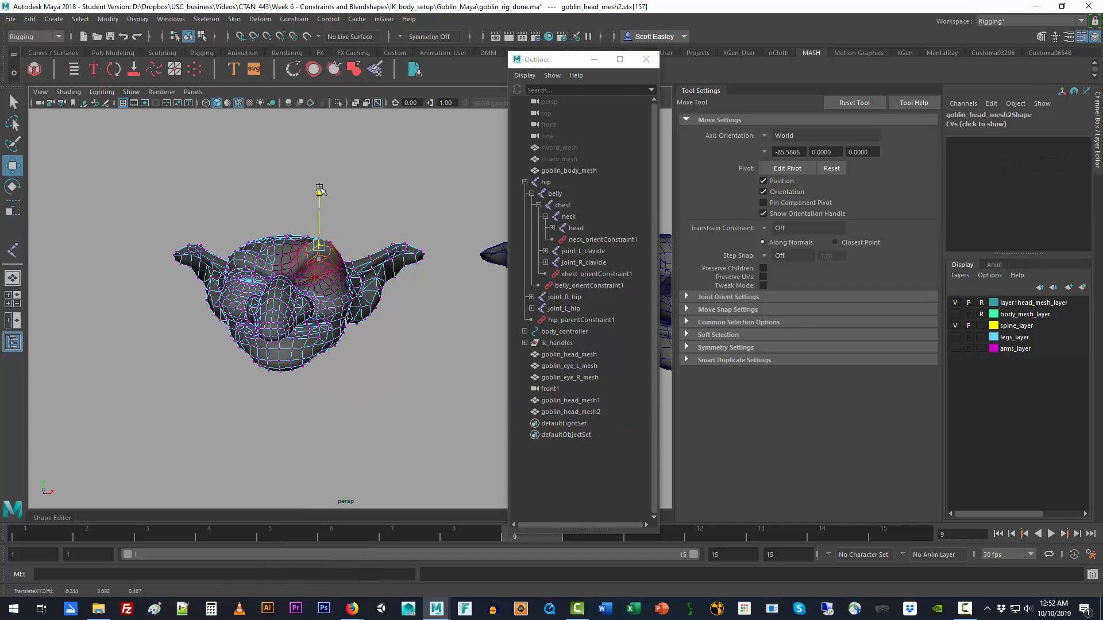
pyautogui.click(399, 396)
pyautogui.keyDown('alt'); pyautogui.moveTo(406, 399); pyautogui.dragTo(274, 426); pyautogui.keyUp('alt')
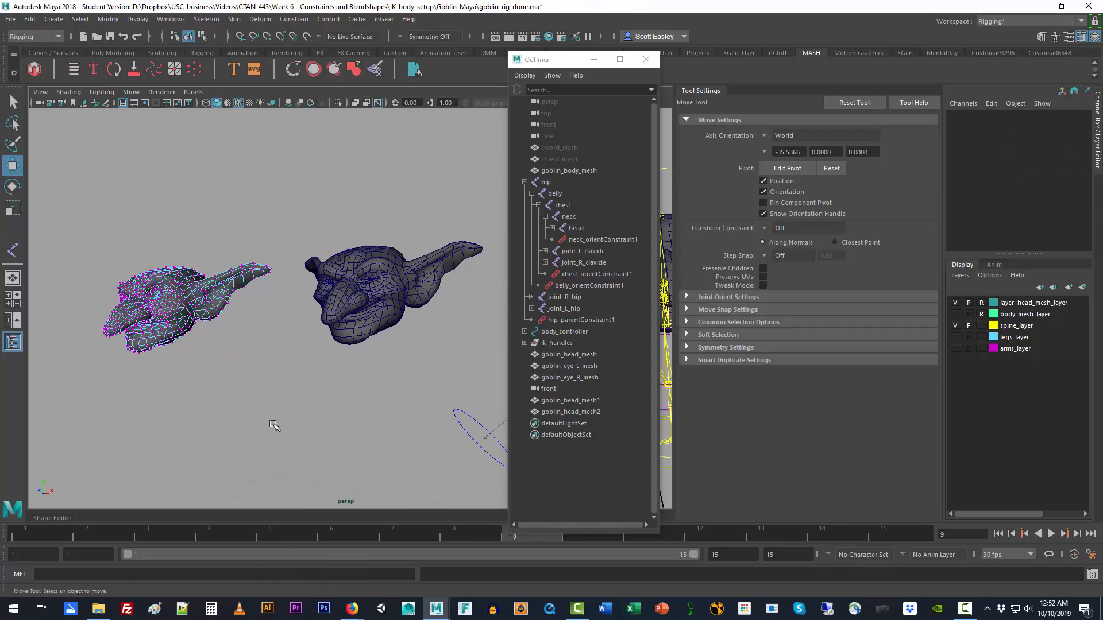
# Step: Return goblin_head_mesh2 to object mode and rename it goblin_head_suprize_mesh
pyautogui.moveTo(216, 287); pyautogui.dragTo(255, 292, button='right')
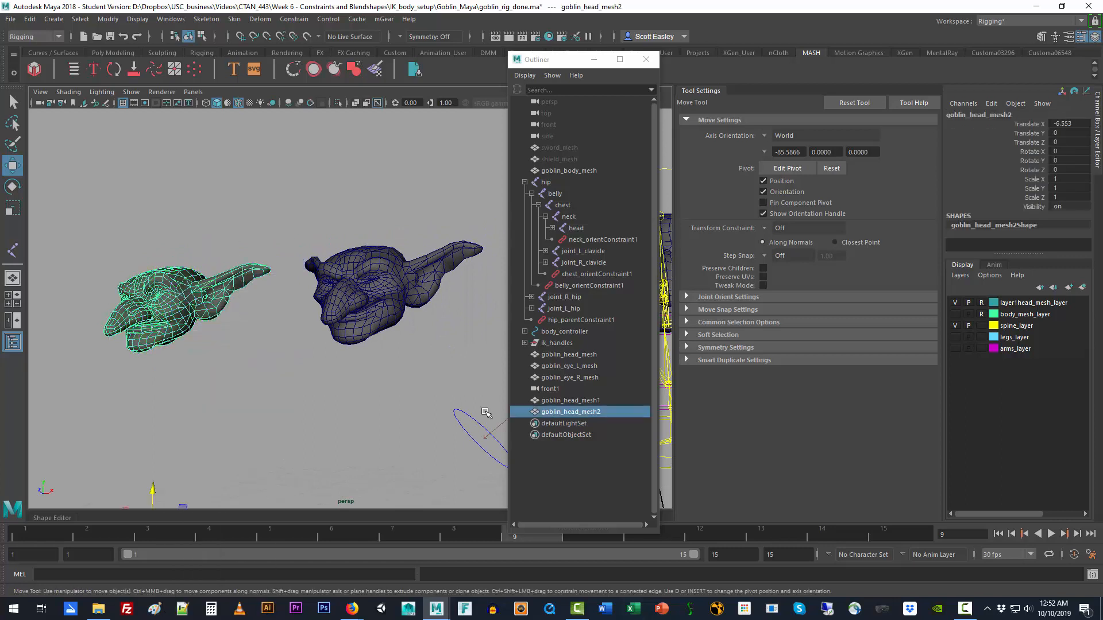
pyautogui.doubleClick(594, 412)
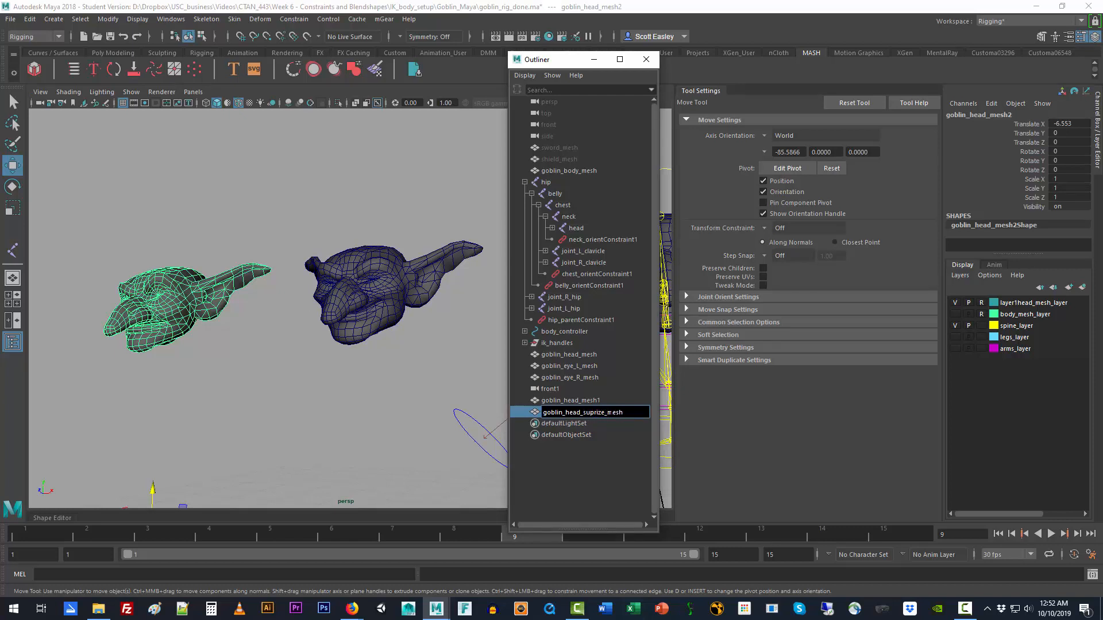
pyautogui.press('Return')
# Step: Rename the smiling copy, goblin_head_mesh1, as goblin_head_smile_mesh
pyautogui.click(589, 401)
pyautogui.doubleClick(589, 401)
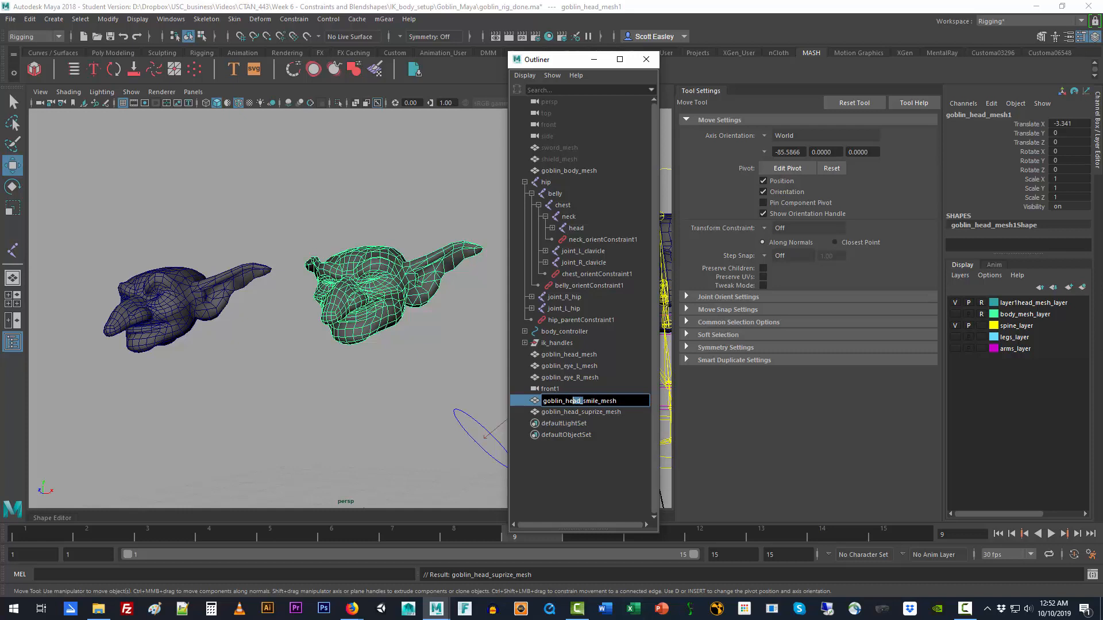
pyautogui.moveTo(572, 401); pyautogui.dragTo(543, 401)
pyautogui.click(596, 412)
pyautogui.click(582, 401)
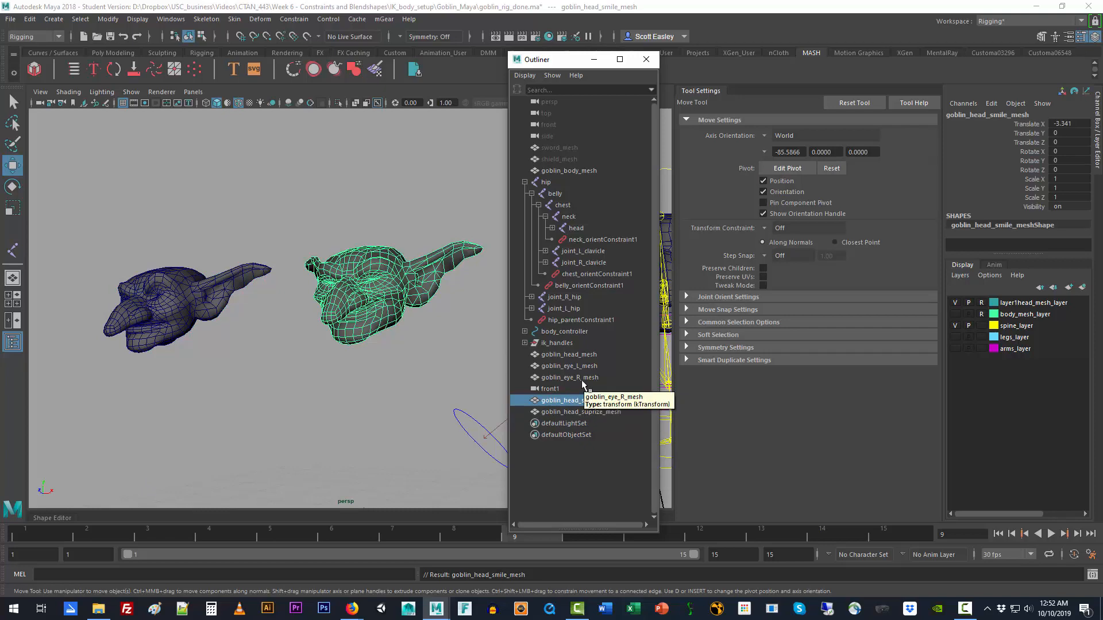
# Step: Select the smile and suprize heads, add goblin_head_mesh last, and create a blend shape node named expressions
pyautogui.keyDown('alt'); pyautogui.moveTo(425, 375); pyautogui.dragTo(332, 367, button='middle'); pyautogui.keyUp('alt')
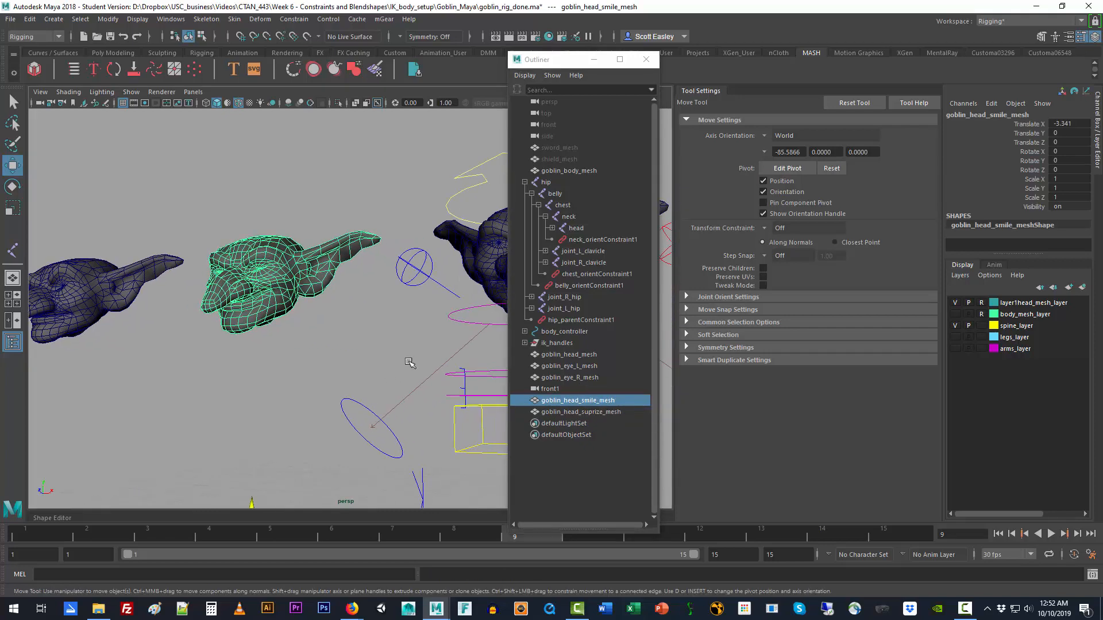
pyautogui.keyDown('alt'); pyautogui.moveTo(411, 363); pyautogui.dragTo(278, 374, button='right'); pyautogui.keyUp('alt')
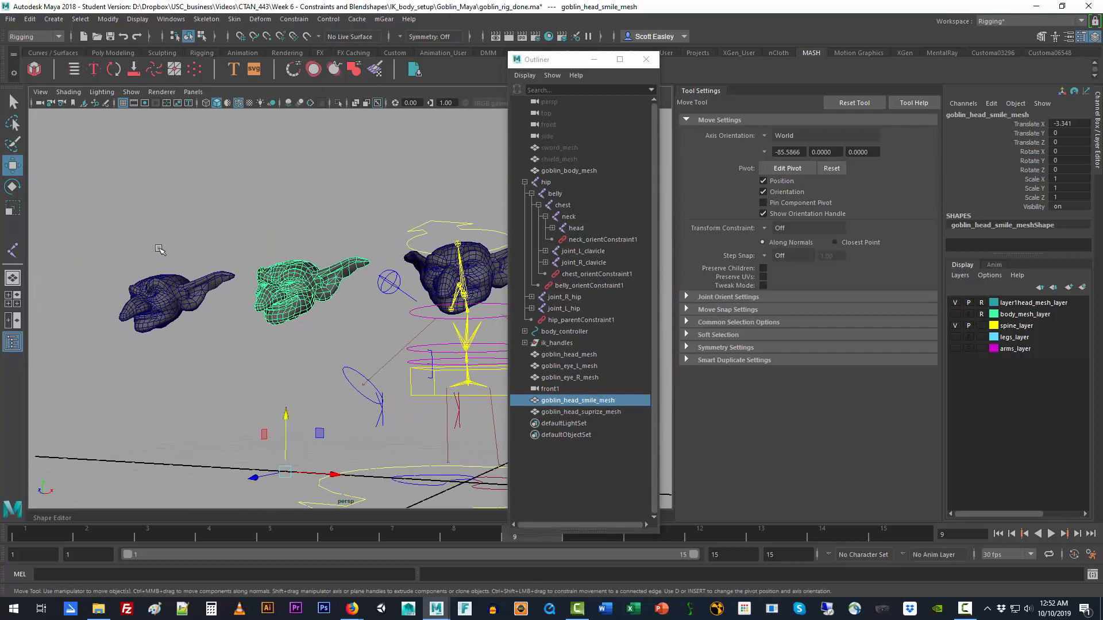
pyautogui.moveTo(157, 249); pyautogui.dragTo(294, 345)
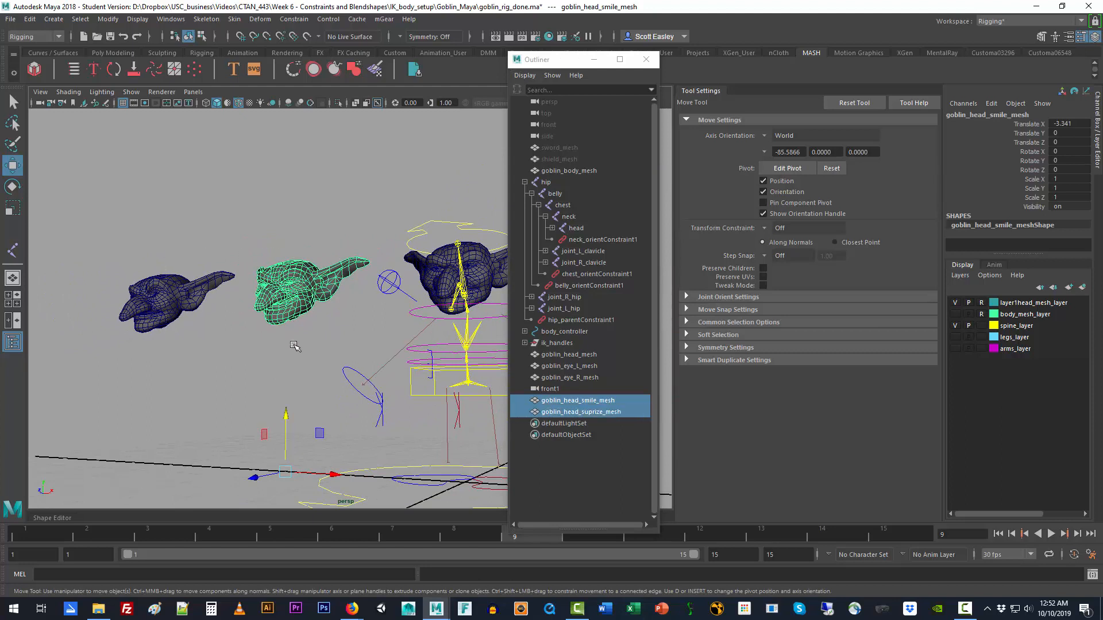
pyautogui.keyDown('shift'); pyautogui.click(498, 282); pyautogui.keyUp('shift')
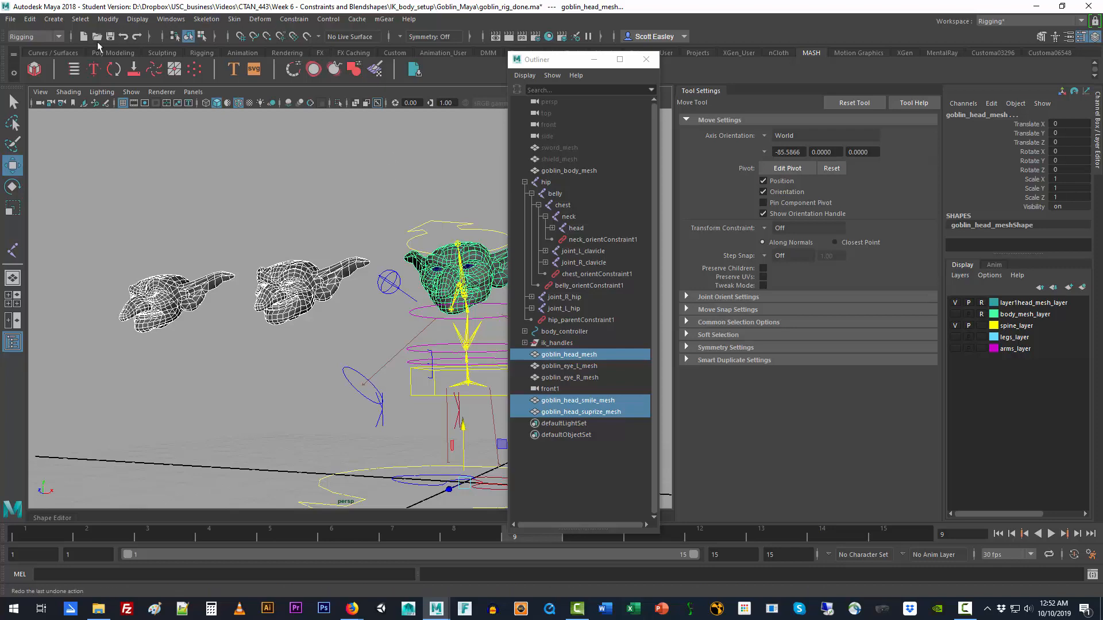
pyautogui.click(260, 18)
pyautogui.click(384, 48)
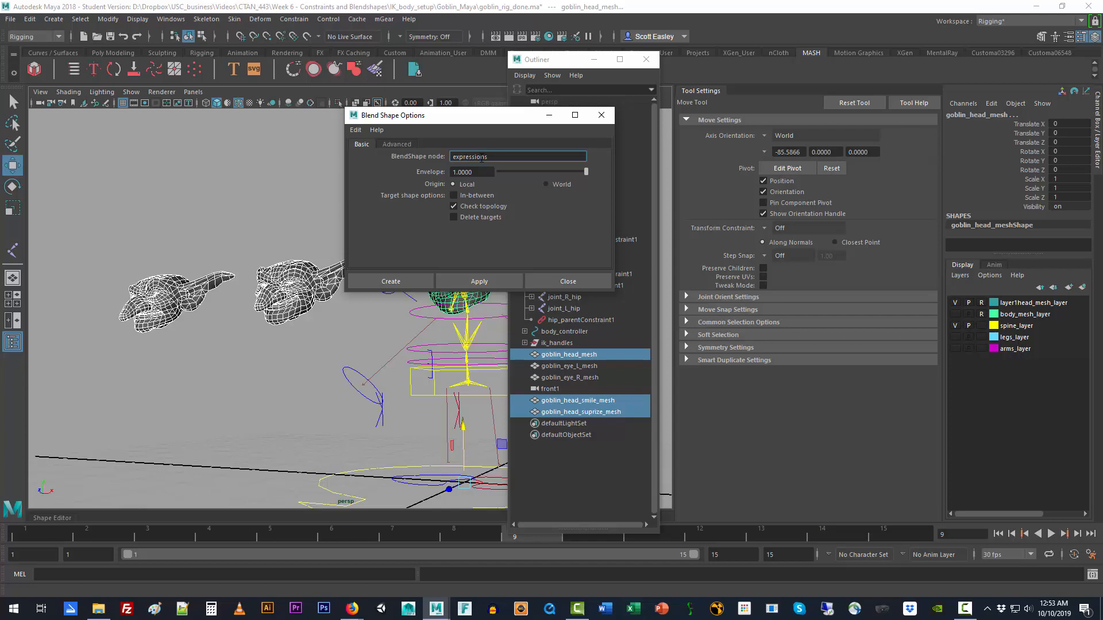
pyautogui.click(471, 279)
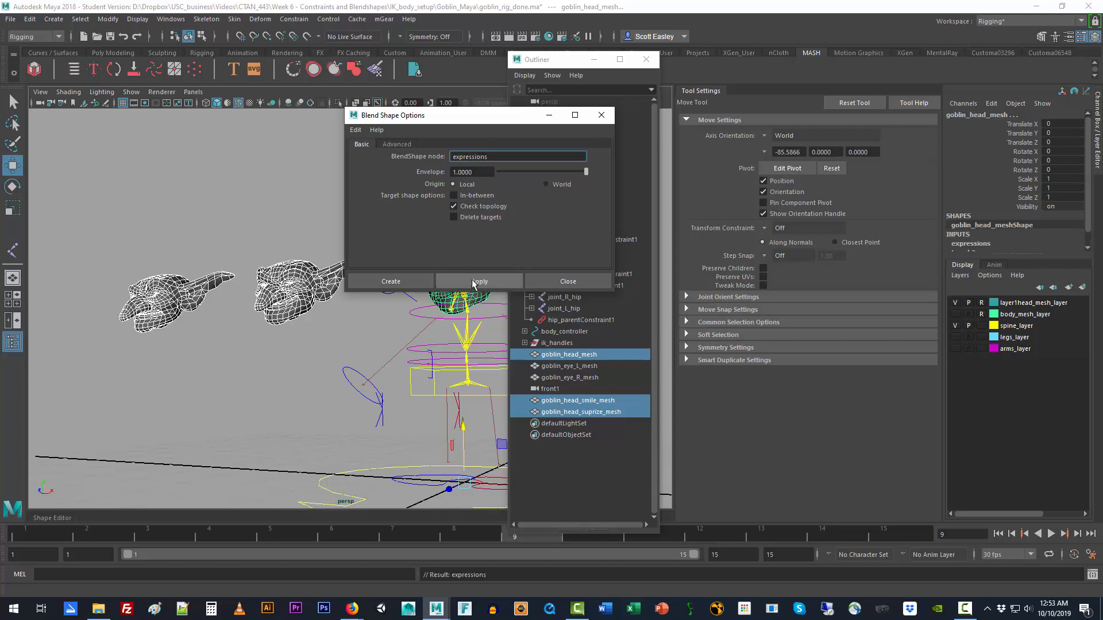
pyautogui.click(566, 284)
# Step: Hide the two blend shape target heads, goblin_head_smile_mesh and goblin_head_suprize_mesh
pyautogui.click(231, 236)
pyautogui.moveTo(224, 247); pyautogui.dragTo(269, 308)
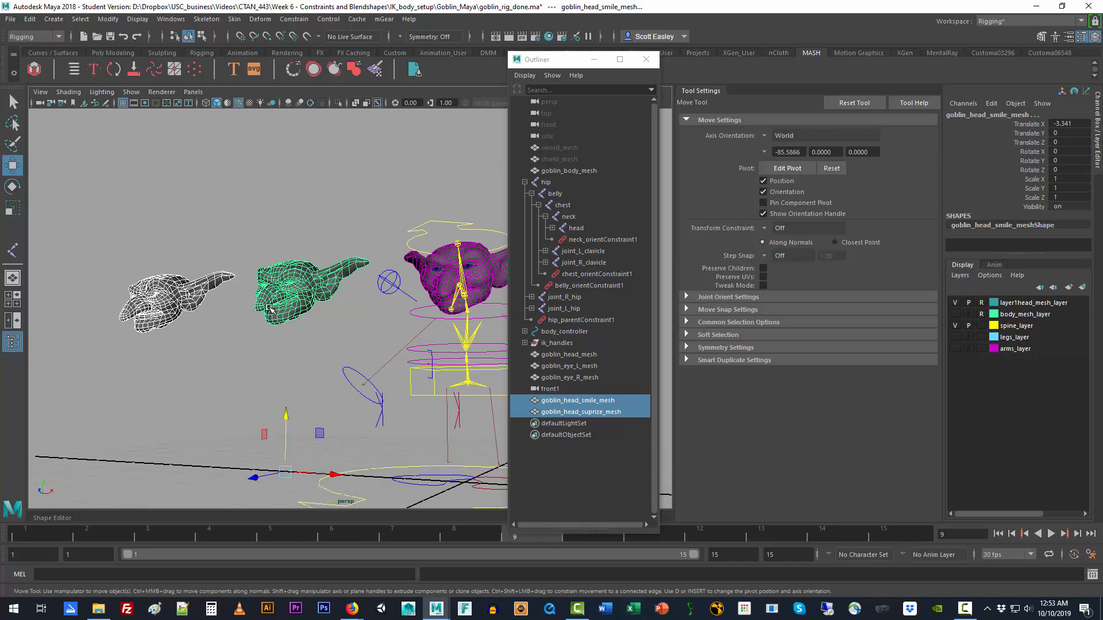
pyautogui.hotkey('ctrl', 'h')
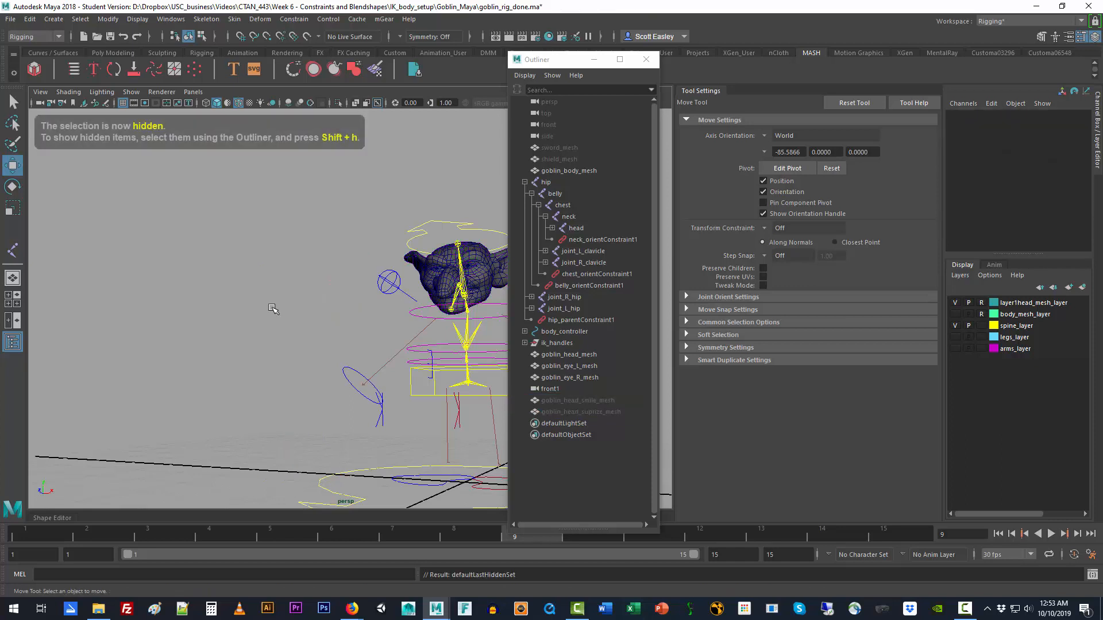
pyautogui.click(596, 402)
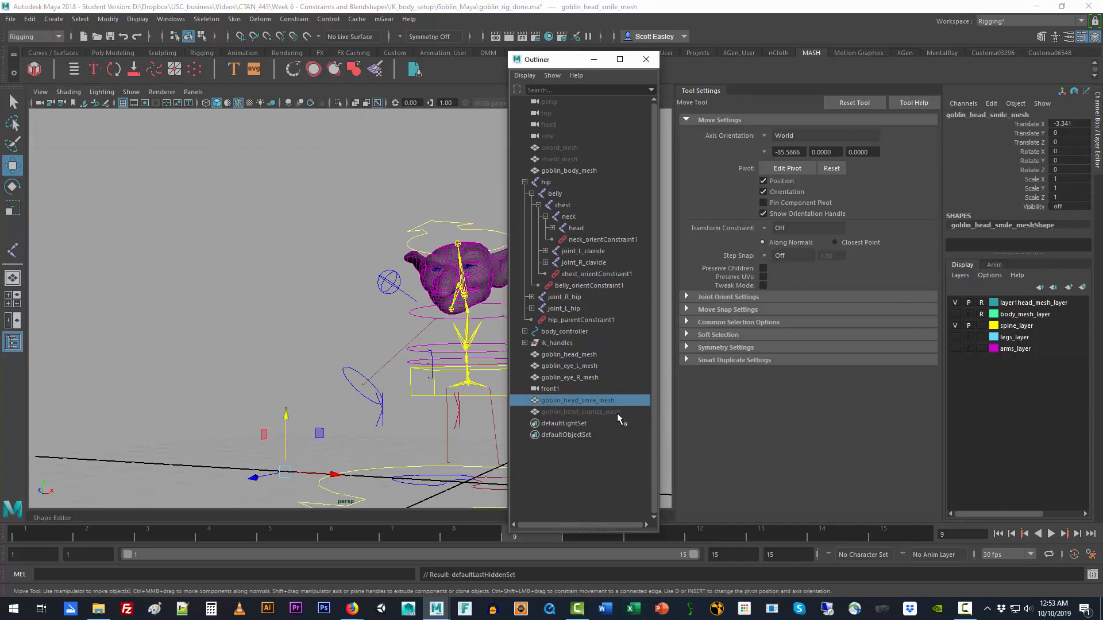
pyautogui.click(162, 227)
# Step: Select goblin_head_mesh and open the Shape Editor, placing it clear of the goblin's head
pyautogui.click(433, 276)
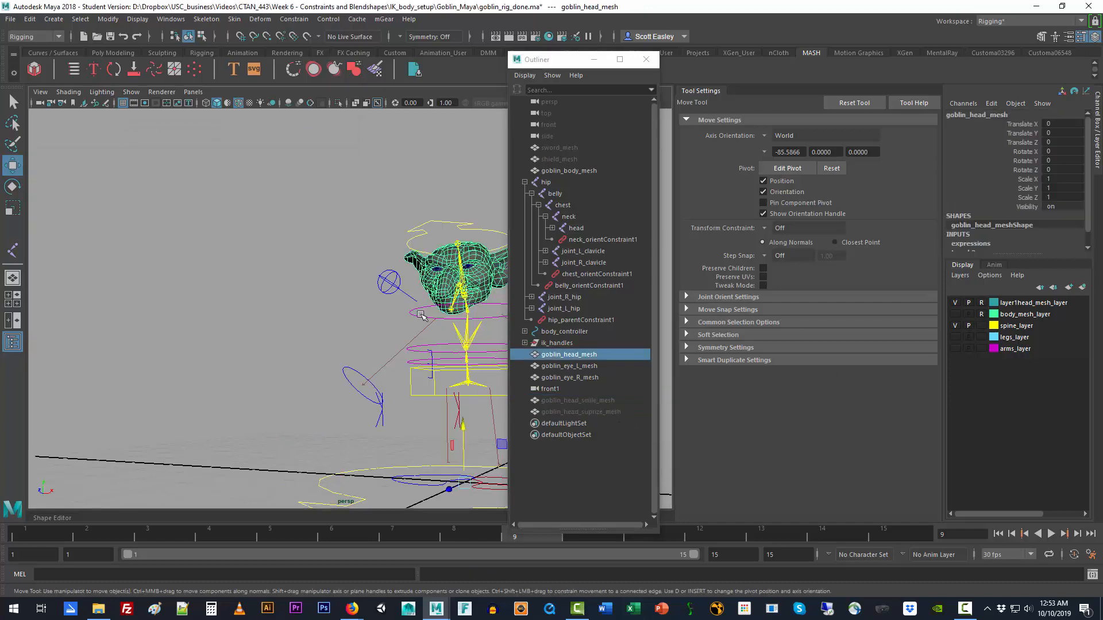
pyautogui.keyDown('alt'); pyautogui.moveTo(422, 315); pyautogui.dragTo(310, 287, button='middle'); pyautogui.keyUp('alt')
pyautogui.keyDown('alt'); pyautogui.moveTo(310, 287); pyautogui.dragTo(276, 315); pyautogui.keyUp('alt')
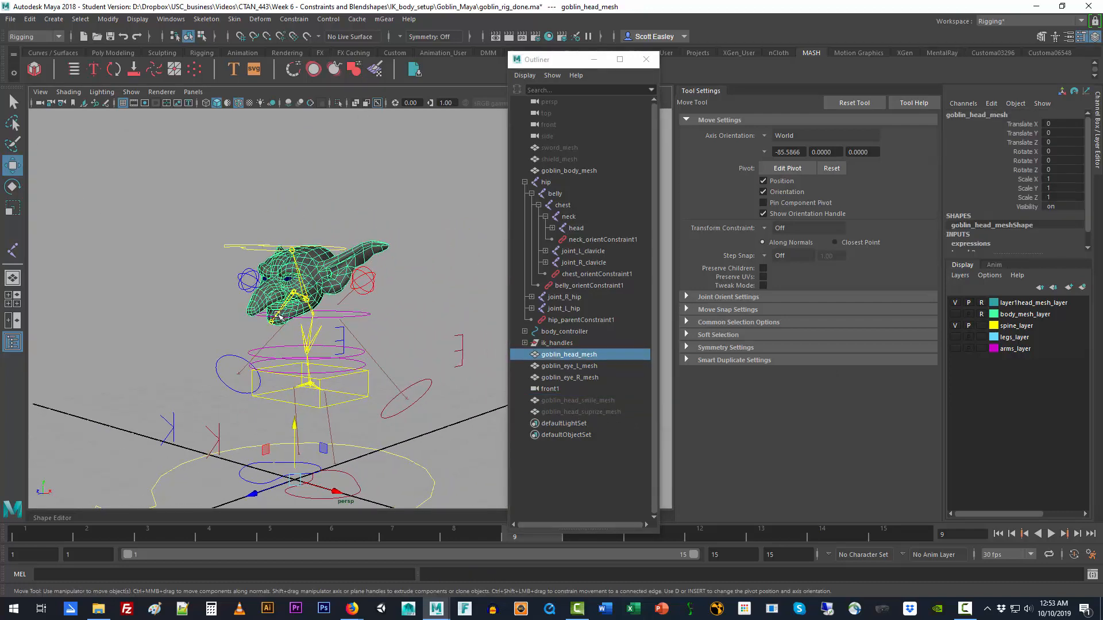
pyautogui.scroll(5, 276, 315)
pyautogui.keyDown('alt'); pyautogui.moveTo(257, 322); pyautogui.dragTo(355, 303, button='middle'); pyautogui.keyUp('alt')
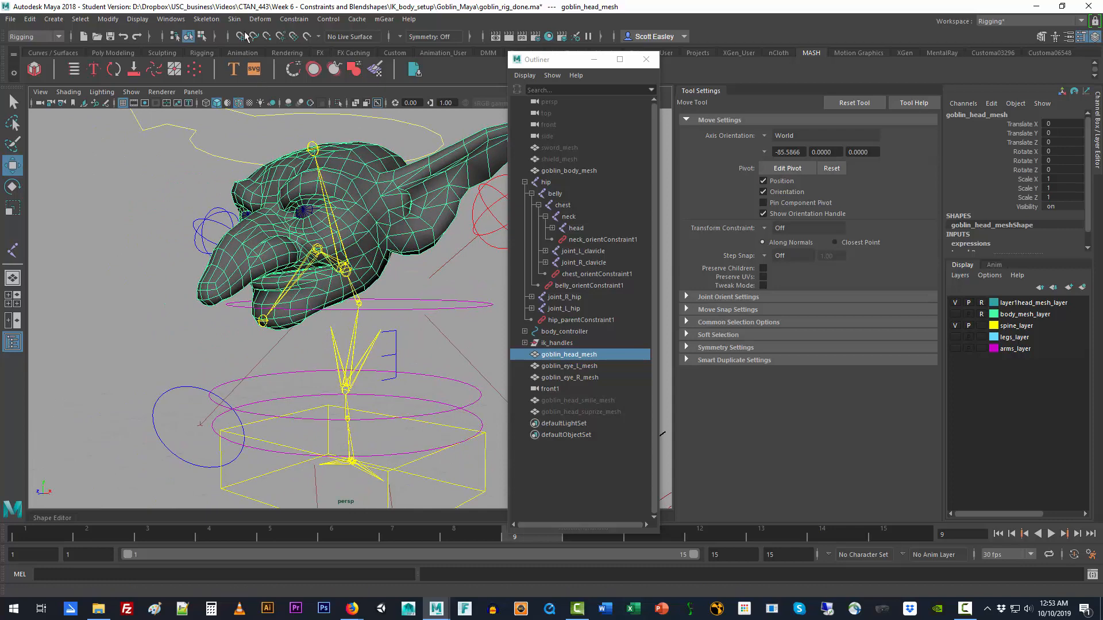
pyautogui.click(170, 19)
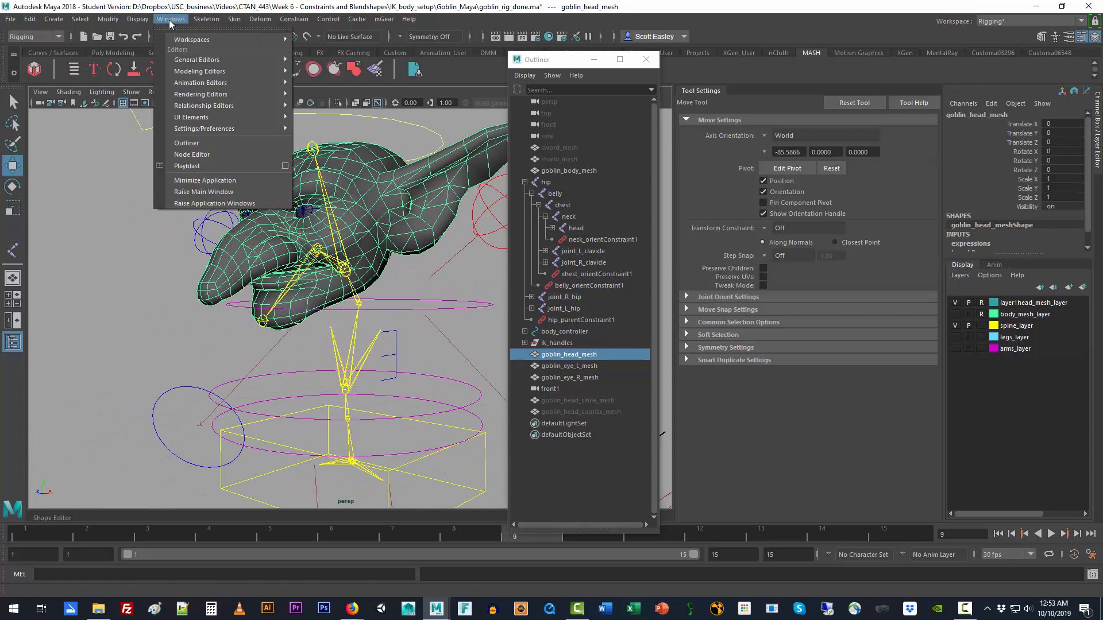
pyautogui.moveTo(261, 84)
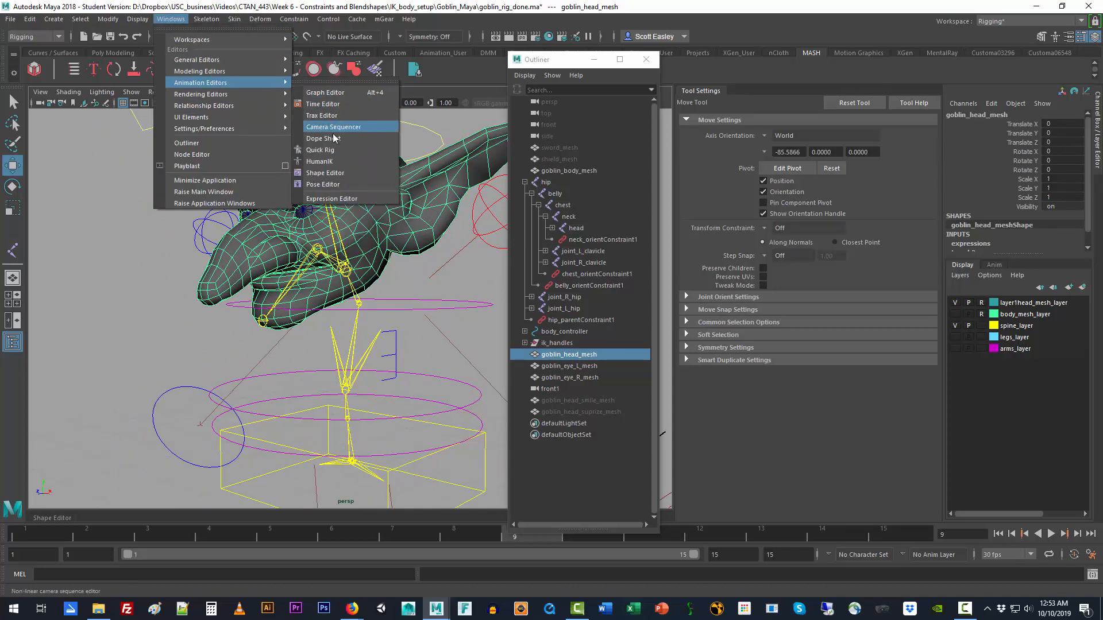
pyautogui.click(340, 173)
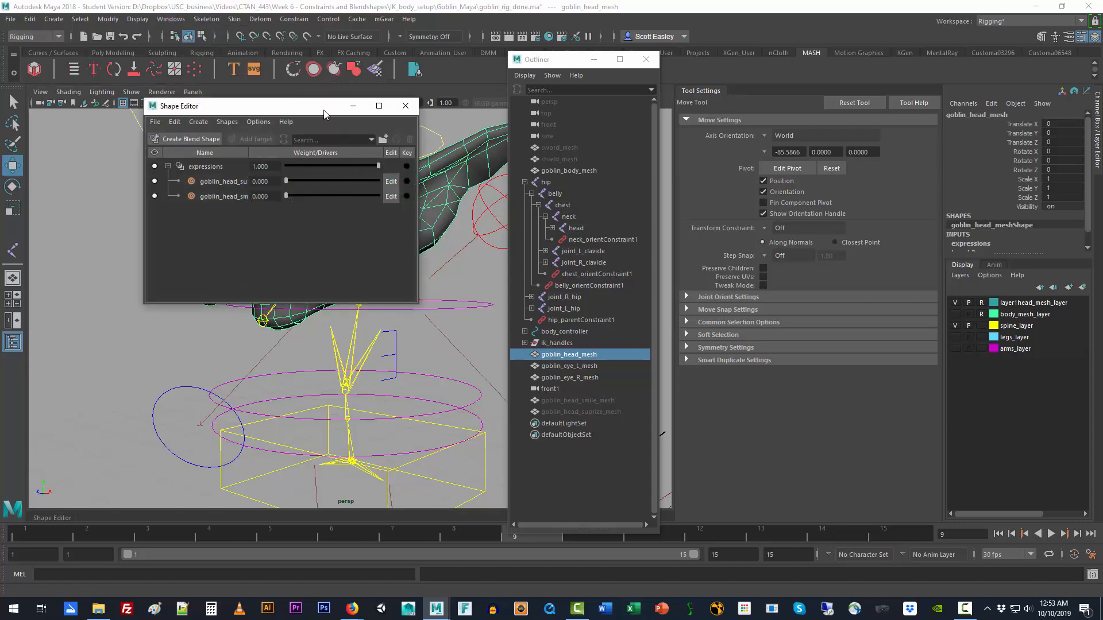
pyautogui.moveTo(331, 106); pyautogui.dragTo(715, 156)
# Step: Raise the suprize target's weight to about 0.913 and inspect the deformed face around the mouth and eye
pyautogui.click(697, 232)
pyautogui.moveTo(696, 232); pyautogui.dragTo(756, 260)
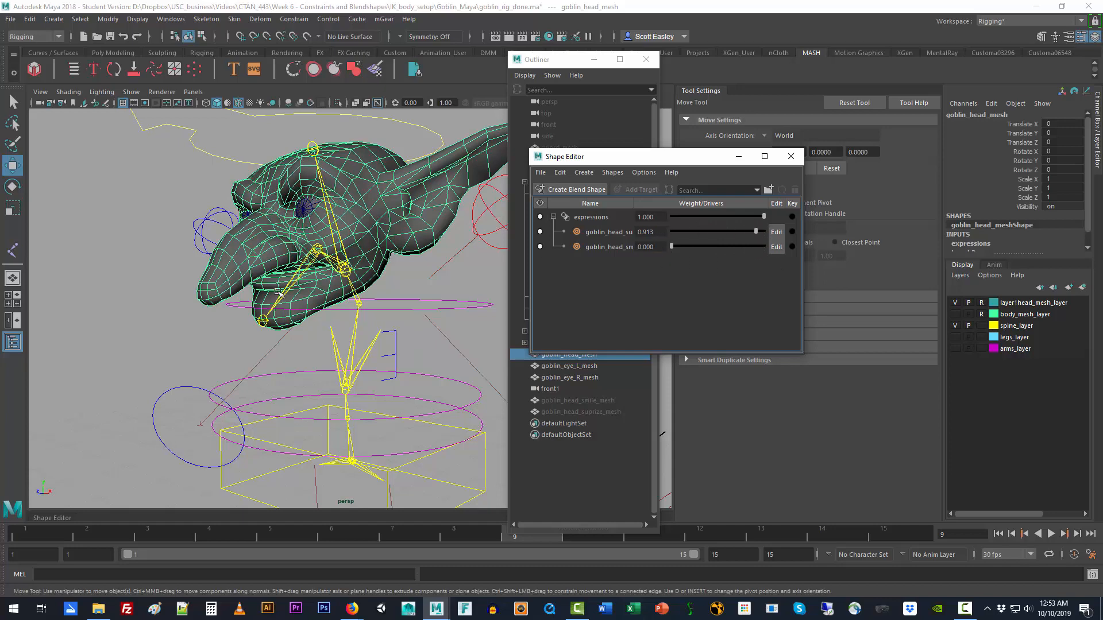
pyautogui.keyDown('alt'); pyautogui.moveTo(281, 293); pyautogui.dragTo(309, 295); pyautogui.keyUp('alt')
pyautogui.scroll(5, 333, 292)
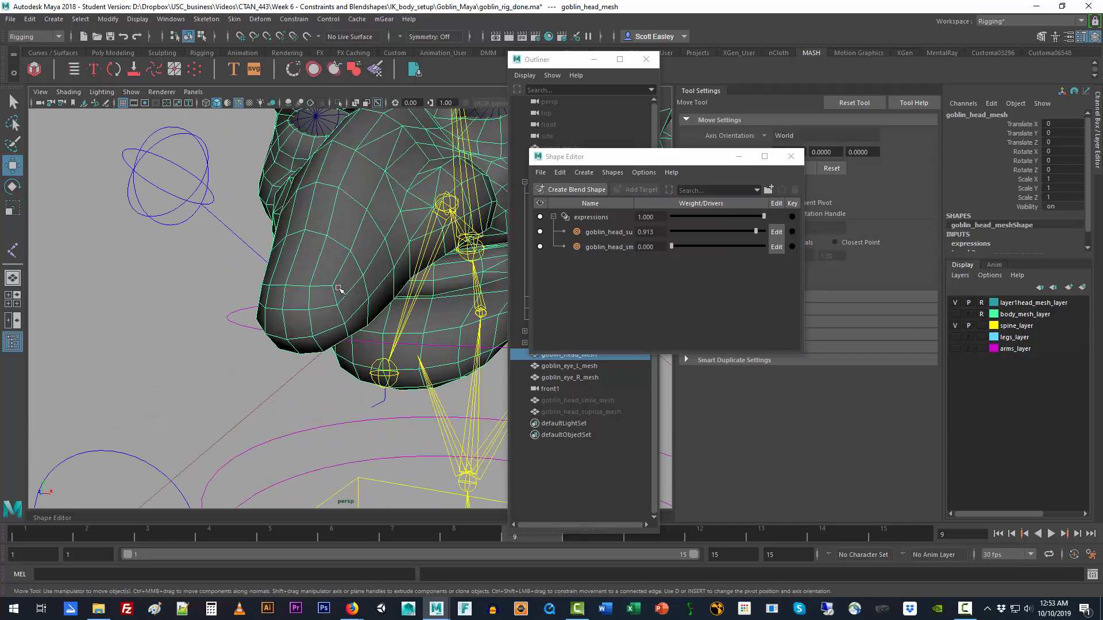
pyautogui.keyDown('alt'); pyautogui.moveTo(354, 279); pyautogui.dragTo(313, 343, button='middle'); pyautogui.keyUp('alt')
pyautogui.keyDown('alt'); pyautogui.moveTo(329, 333); pyautogui.dragTo(316, 337); pyautogui.keyUp('alt')
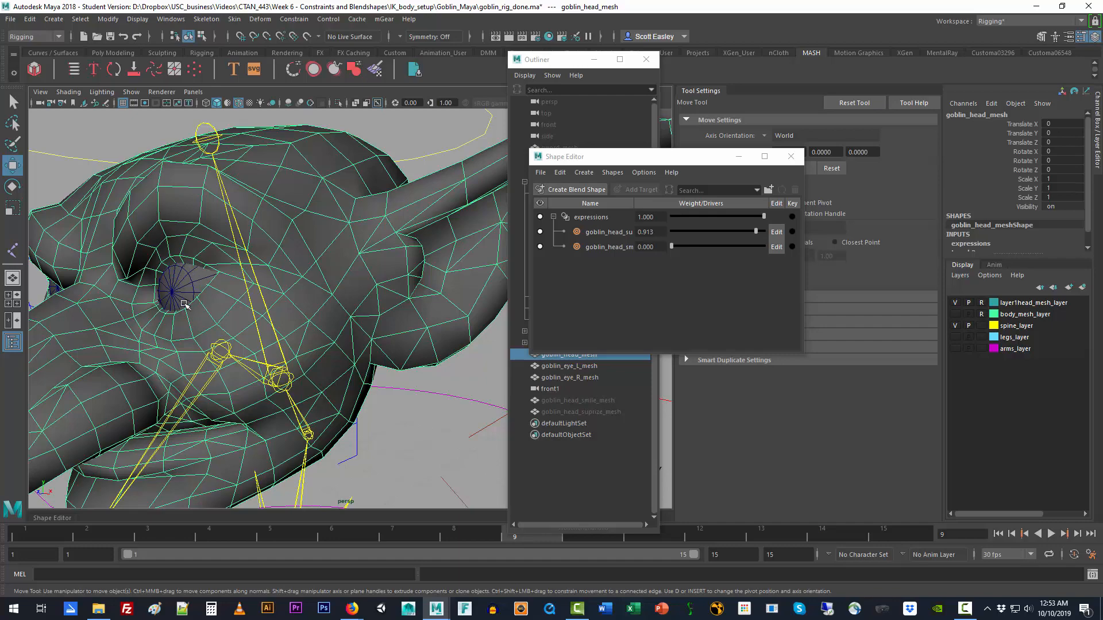
pyautogui.moveTo(184, 304)
pyautogui.keyDown('alt'); pyautogui.mouseDown()
pyautogui.moveTo(215, 305)
pyautogui.moveTo(196, 305)
pyautogui.mouseUp(); pyautogui.keyUp('alt')
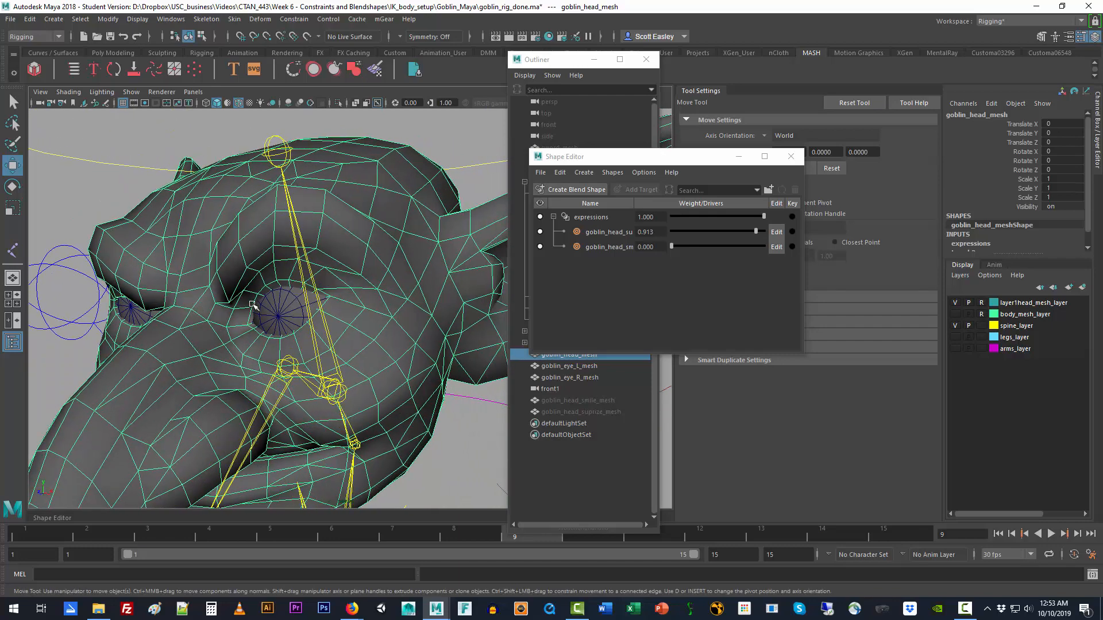
# Step: Temporarily hide goblin_eye_L_mesh to inspect the head mesh inside the eye socket, and undo the hiding
pyautogui.click(278, 308)
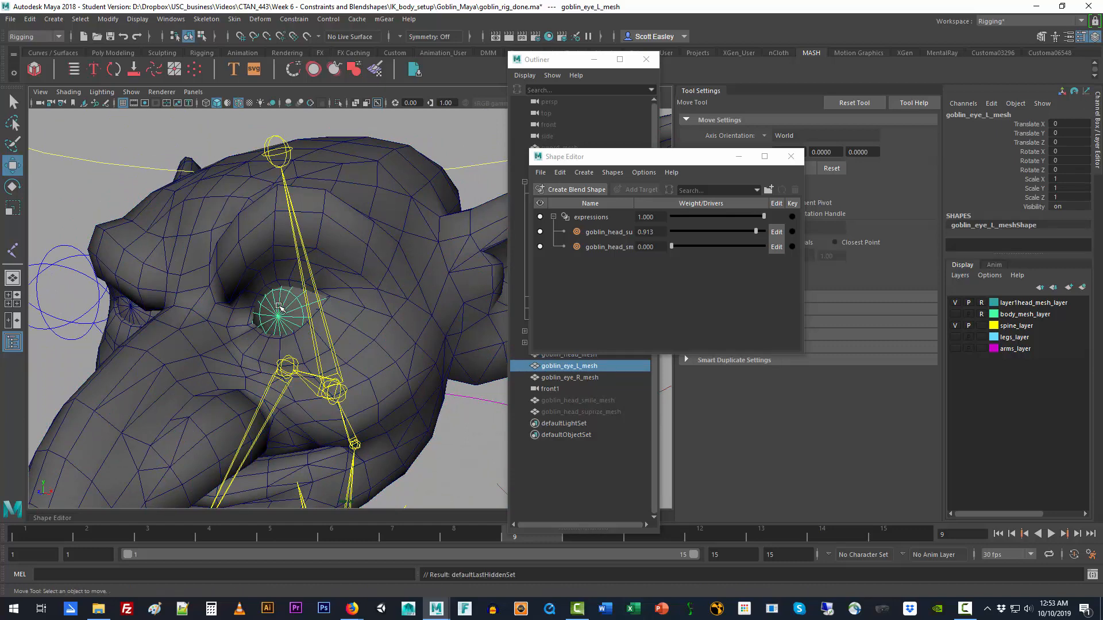
pyautogui.hotkey('ctrl', 'h')
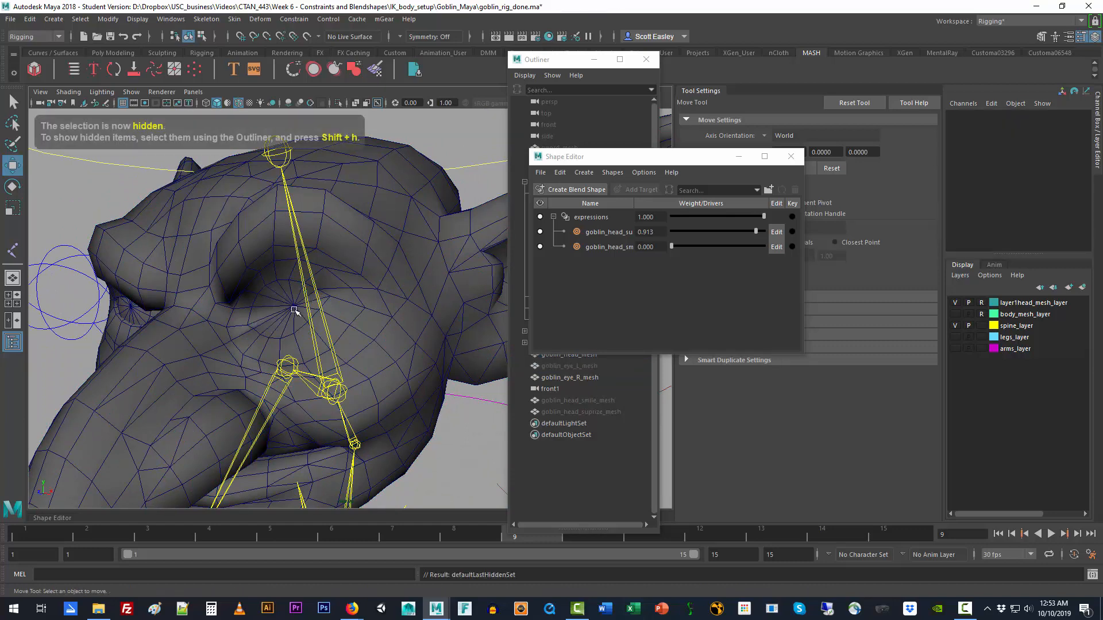
pyautogui.click(294, 311)
pyautogui.keyDown('alt'); pyautogui.moveTo(290, 323); pyautogui.dragTo(220, 313); pyautogui.keyUp('alt')
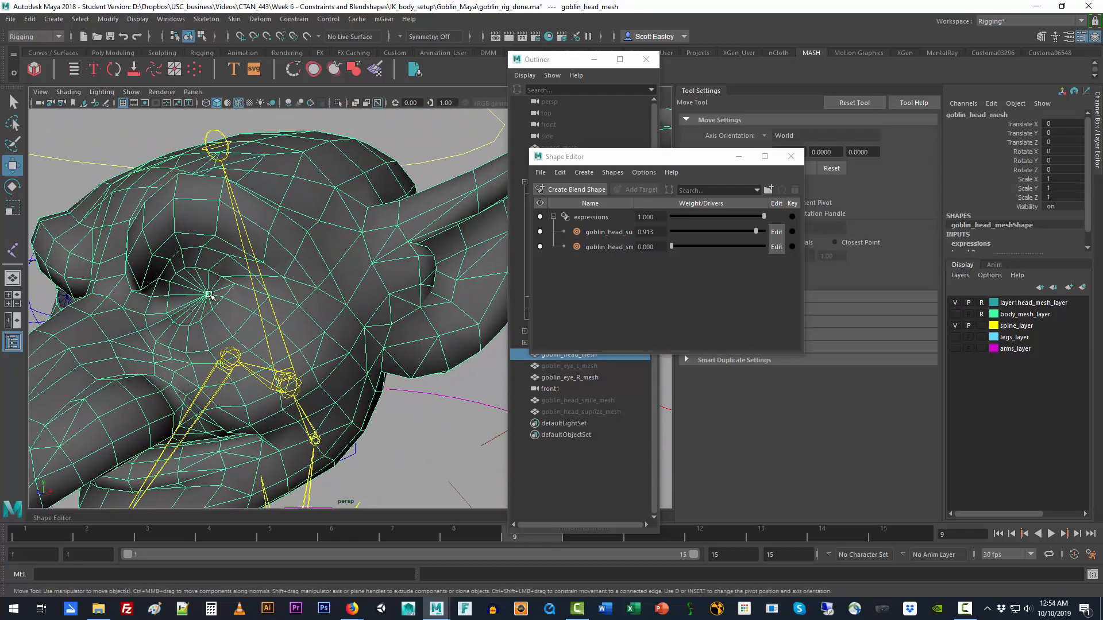
pyautogui.hotkey('ctrl', 'z')
pyautogui.hotkey('ctrl', 'z')
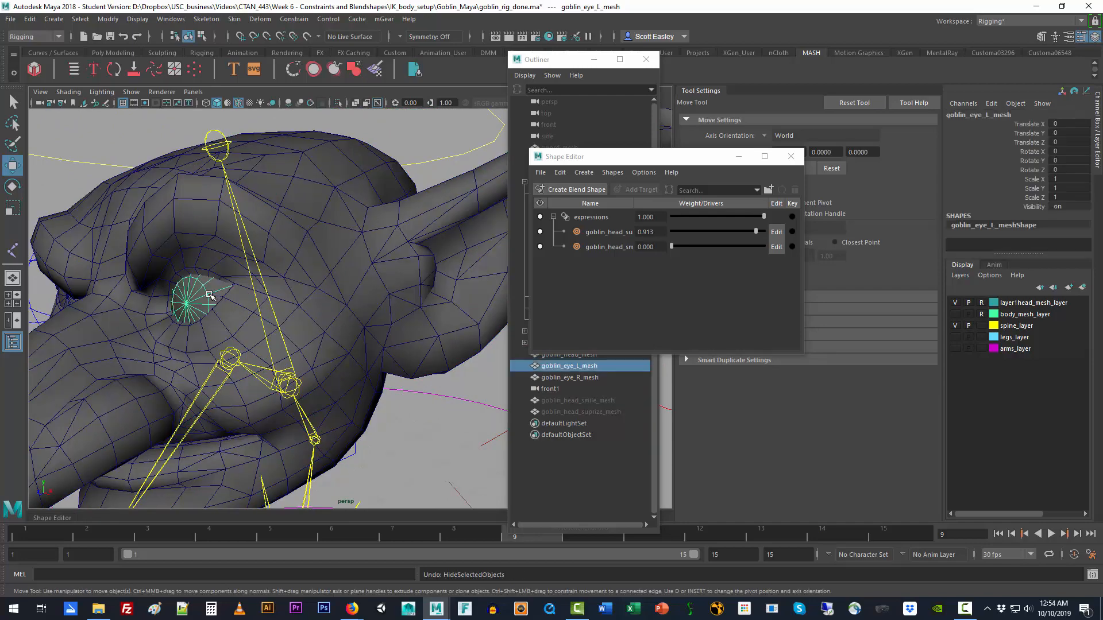
pyautogui.moveTo(213, 298)
pyautogui.keyDown('alt'); pyautogui.mouseDown()
pyautogui.moveTo(227, 297)
pyautogui.moveTo(217, 288)
pyautogui.mouseUp(); pyautogui.keyUp('alt')
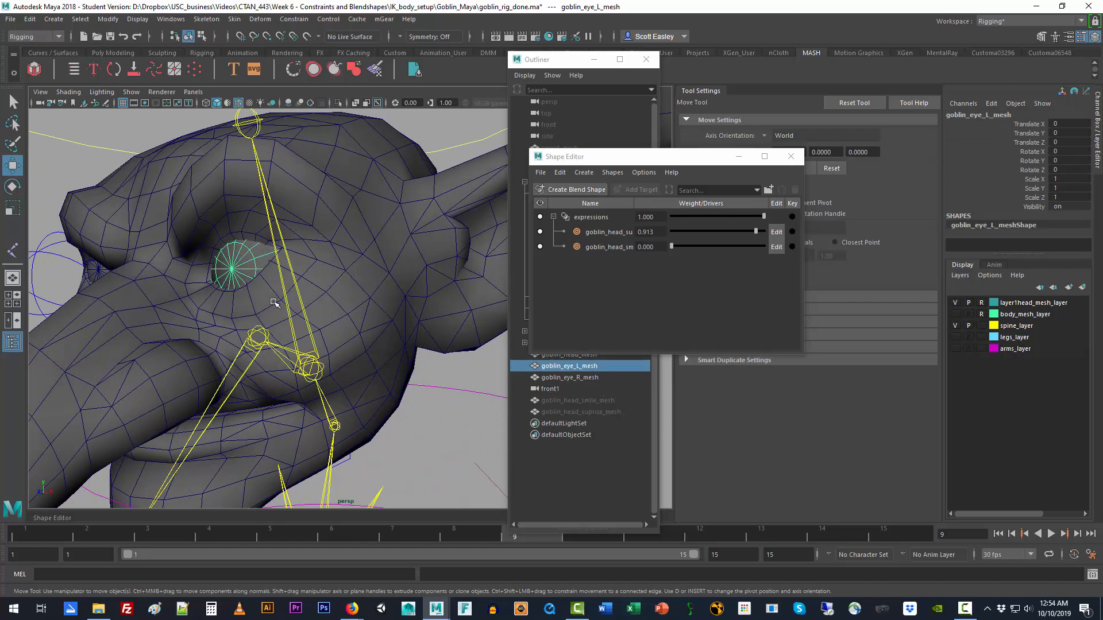
# Step: Select goblin_head_mesh and reset the suprize target's weight to 0
pyautogui.scroll(-5, 274, 303)
pyautogui.click(285, 224)
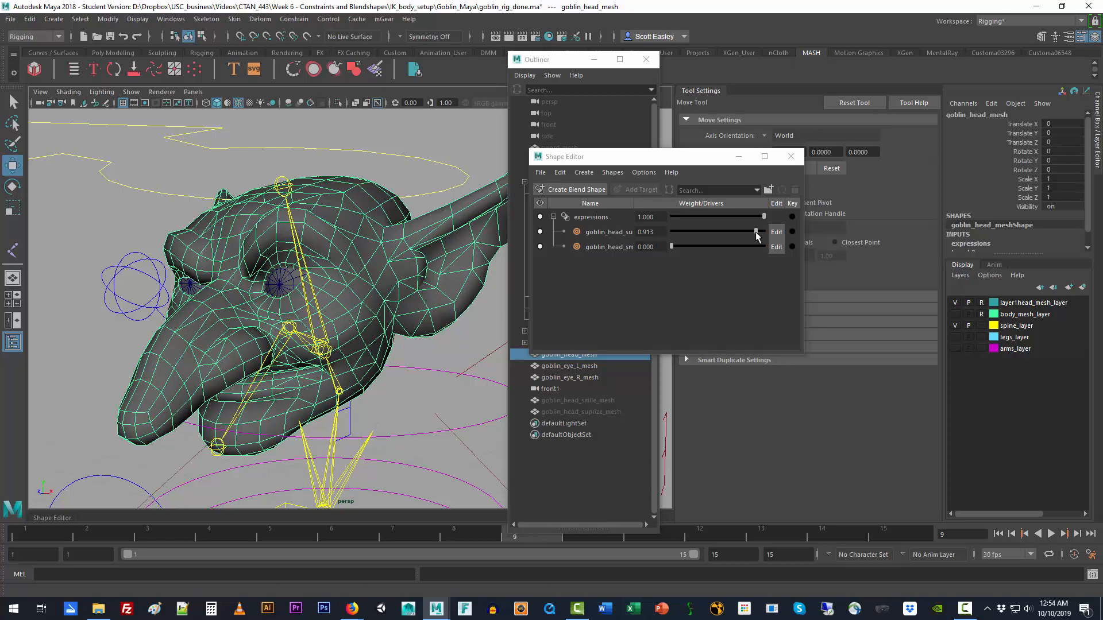
pyautogui.moveTo(756, 232); pyautogui.dragTo(666, 255)
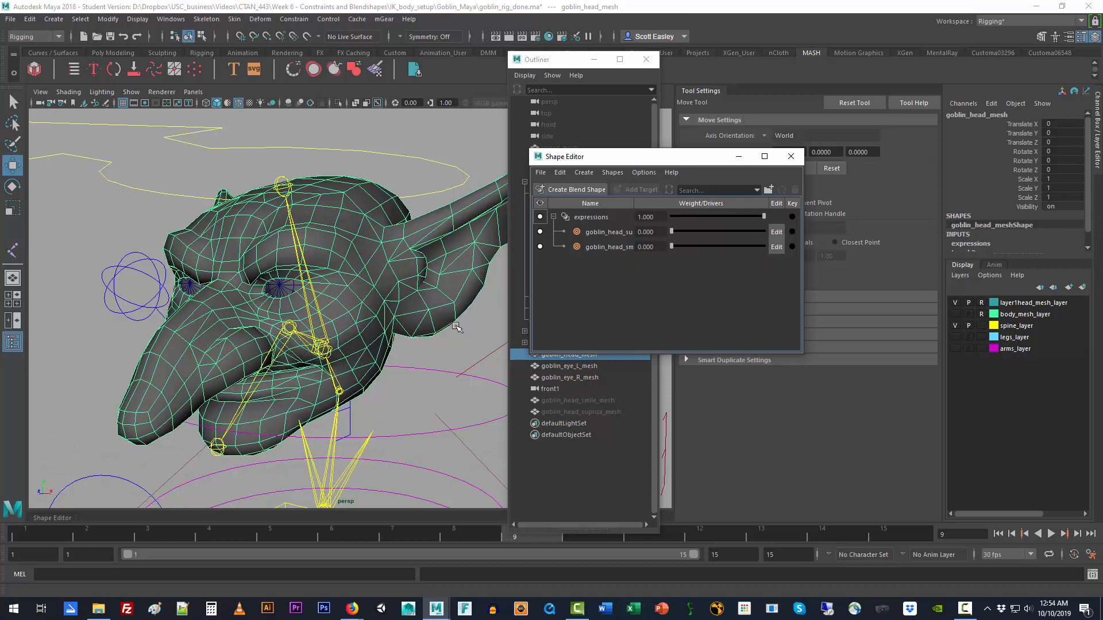
# Step: Select the hip root joint by walking up the spine hierarchy and try to return the skeleton to its bind pose
pyautogui.click(339, 390)
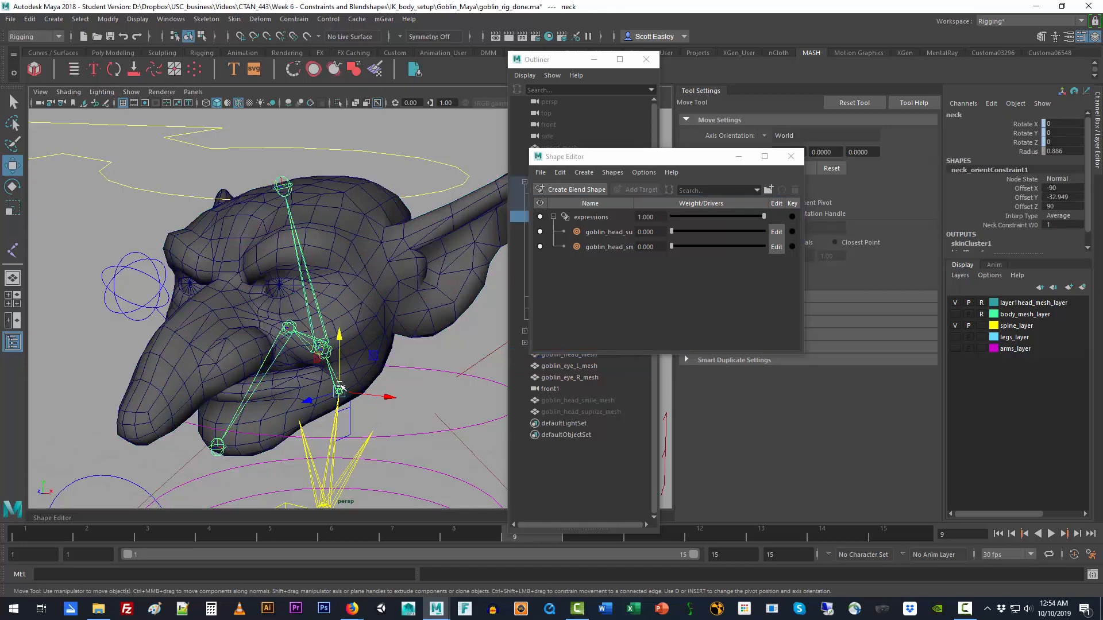
pyautogui.keyDown('alt'); pyautogui.moveTo(400, 369); pyautogui.dragTo(401, 349); pyautogui.keyUp('alt')
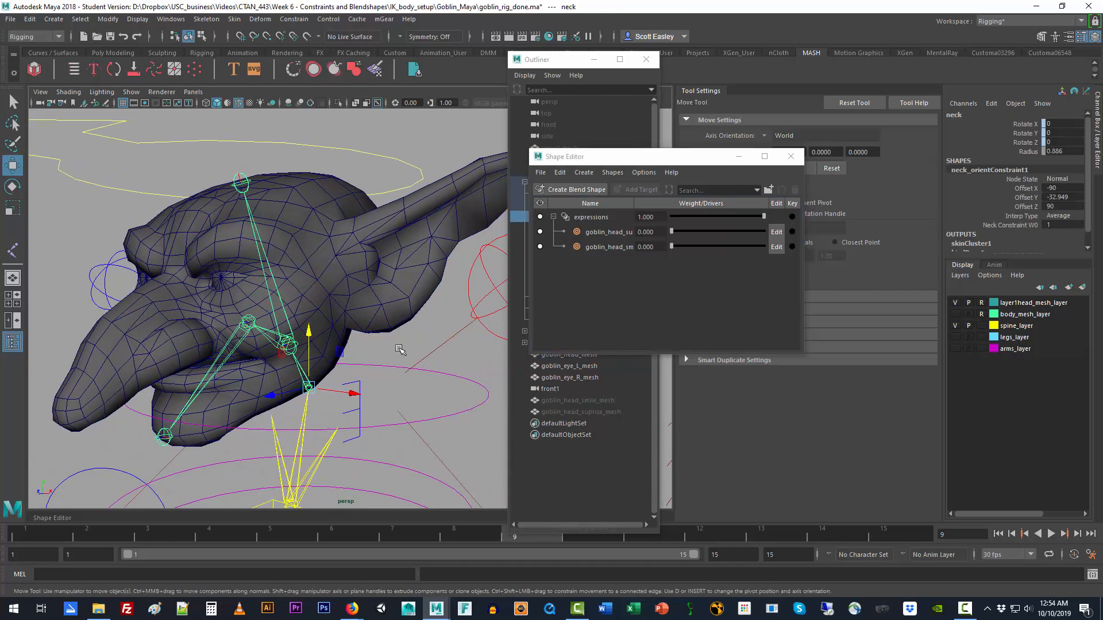
pyautogui.click(393, 310)
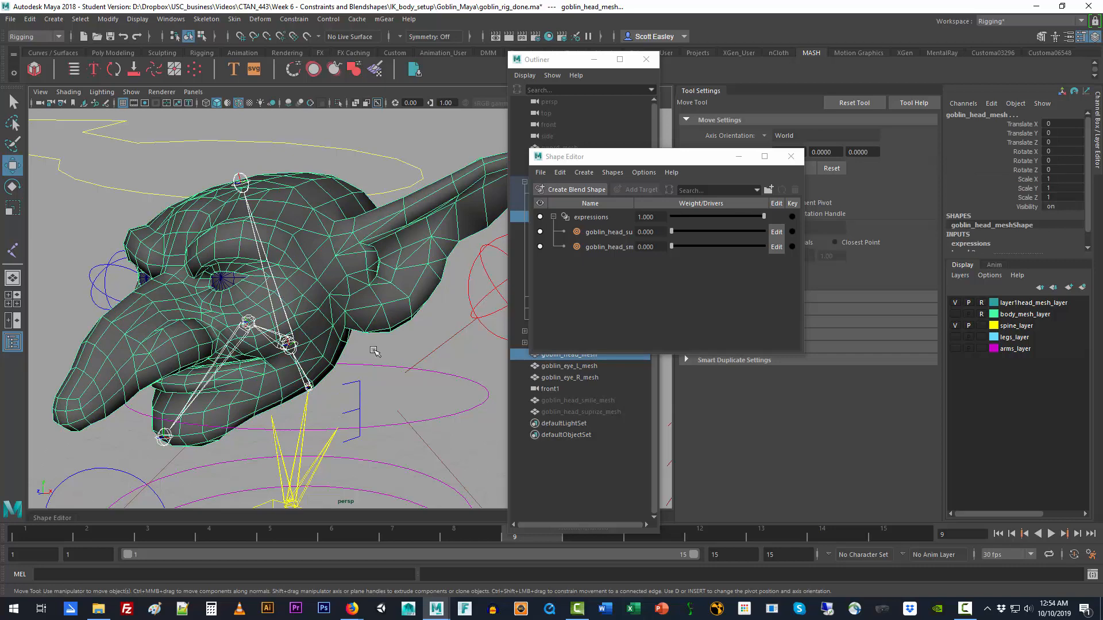
pyautogui.click(306, 419)
pyautogui.scroll(-5, 306, 419)
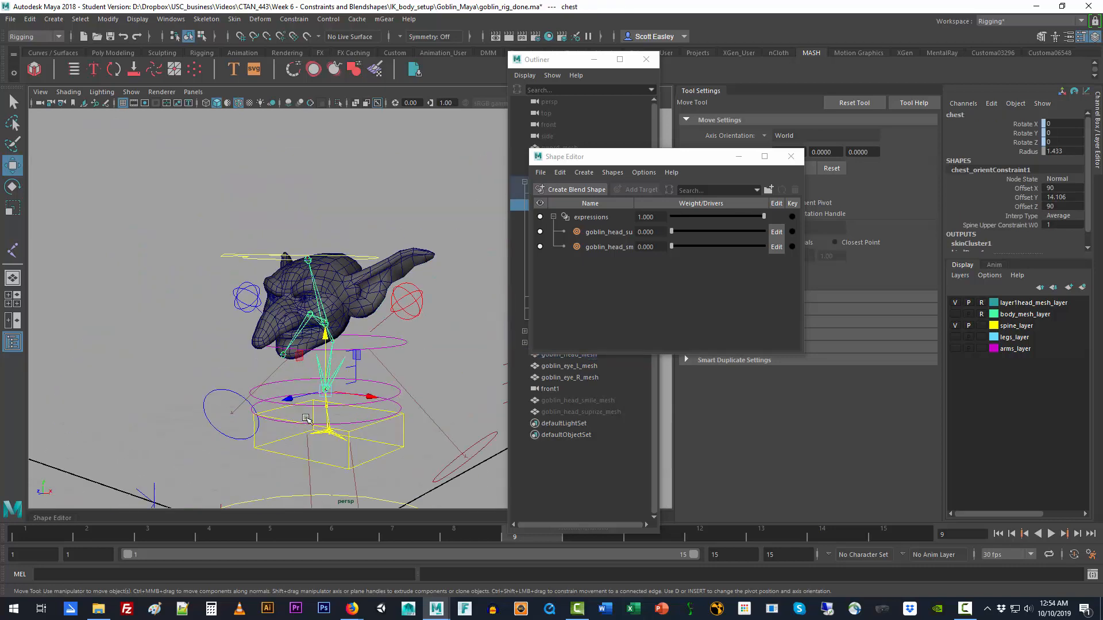
pyautogui.press('Up')
pyautogui.press('Up')
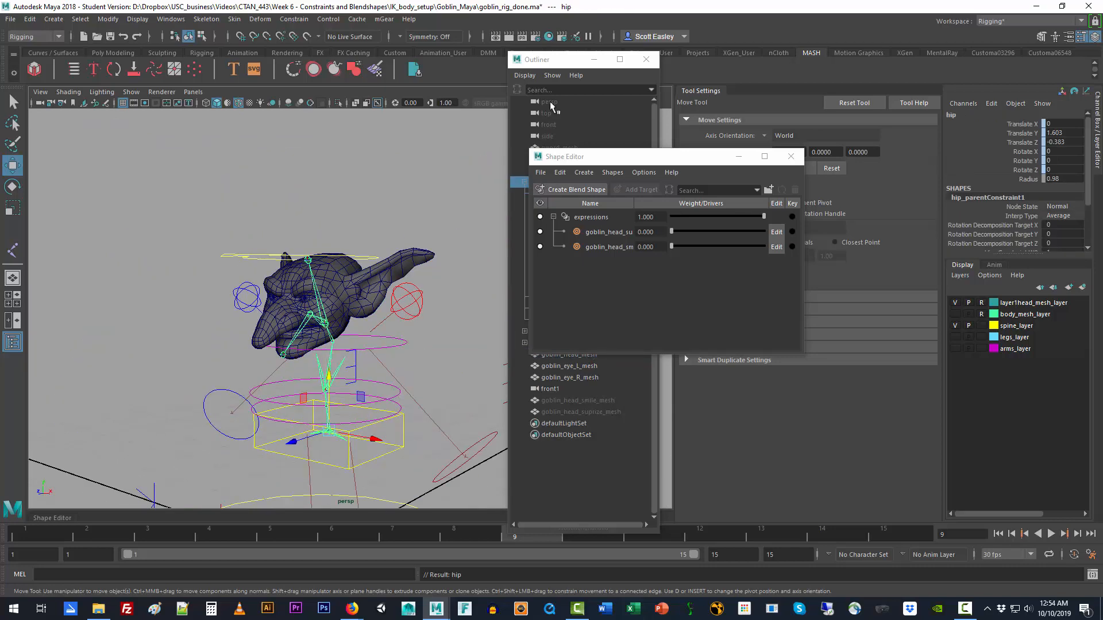
pyautogui.click(563, 62)
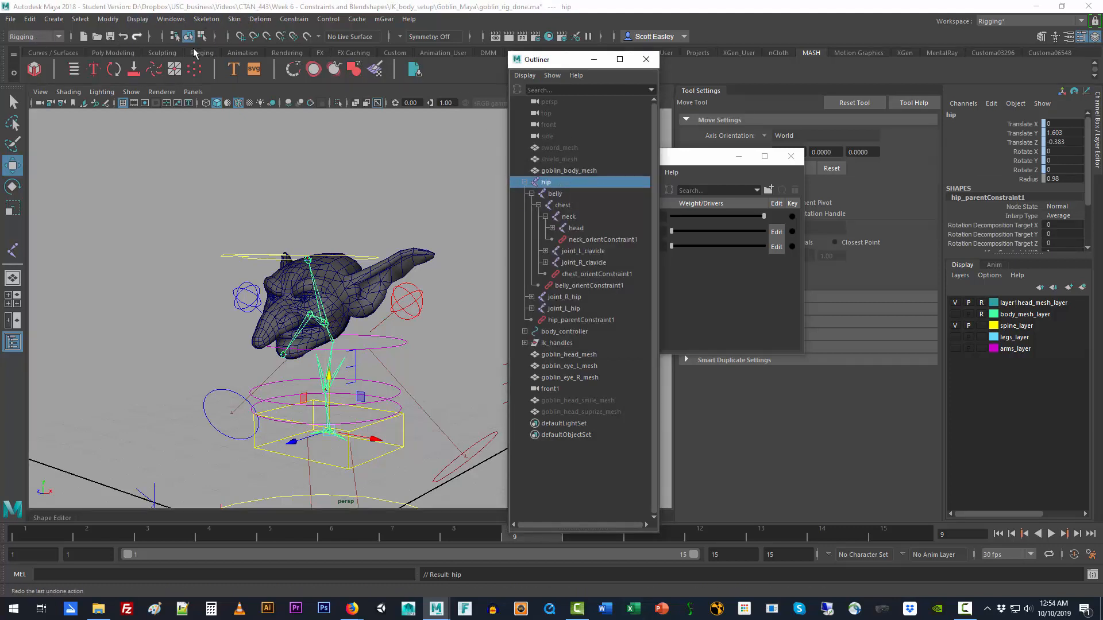
pyautogui.click(235, 19)
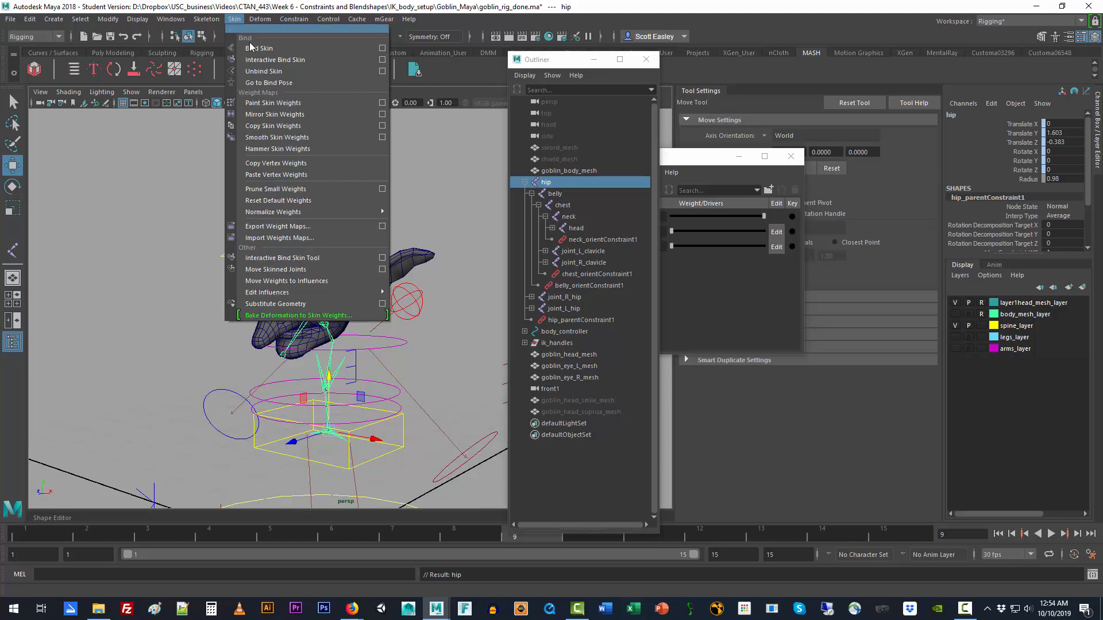
pyautogui.click(269, 81)
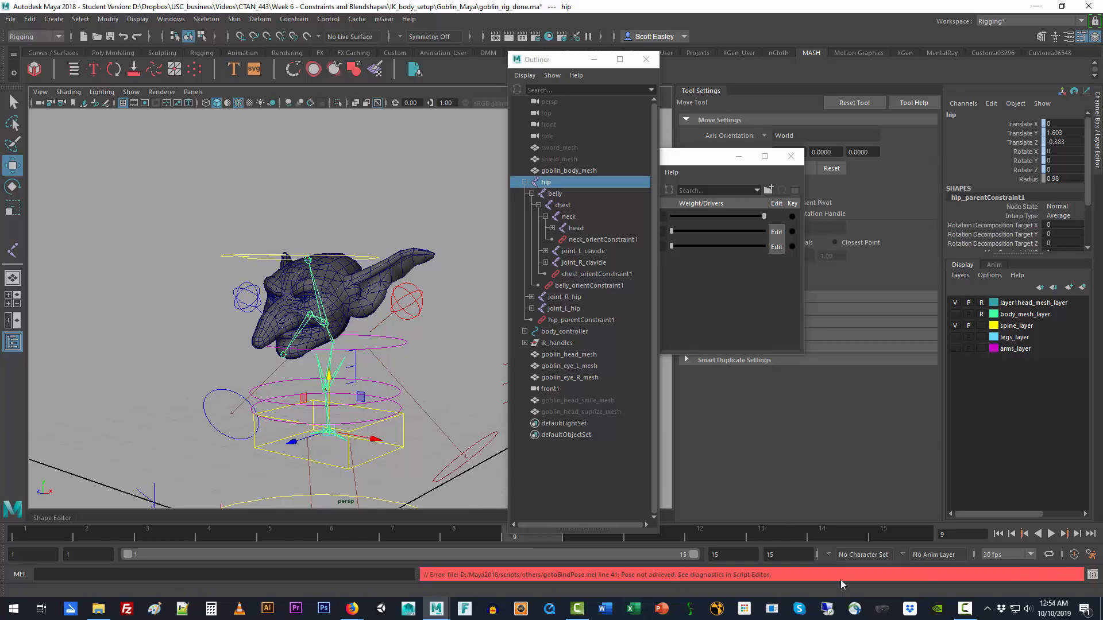
pyautogui.click(960, 609)
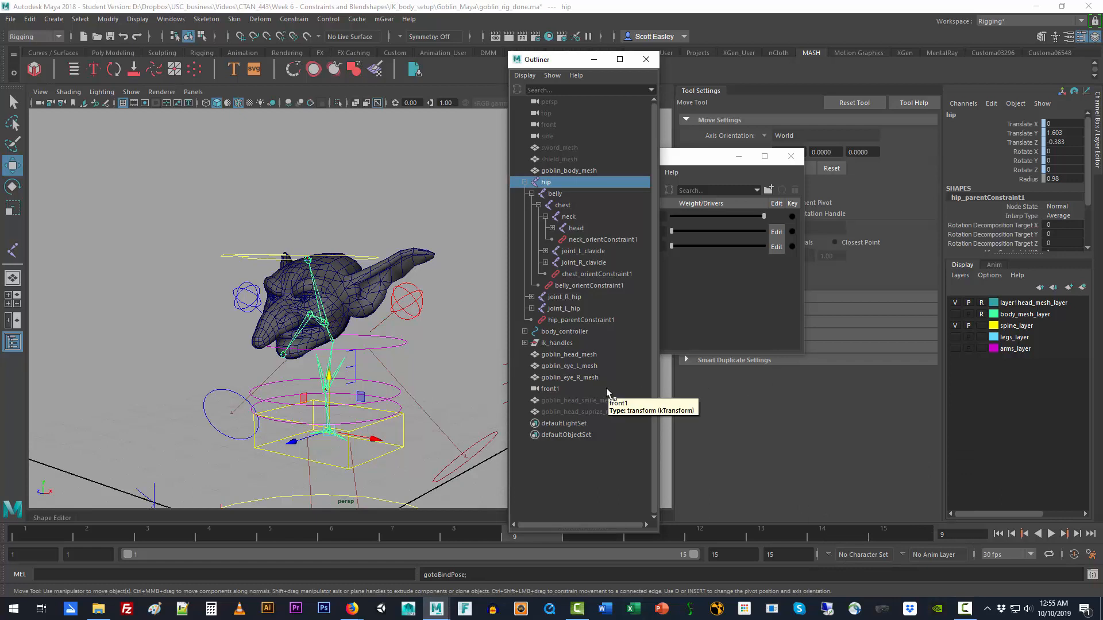
pyautogui.click(965, 609)
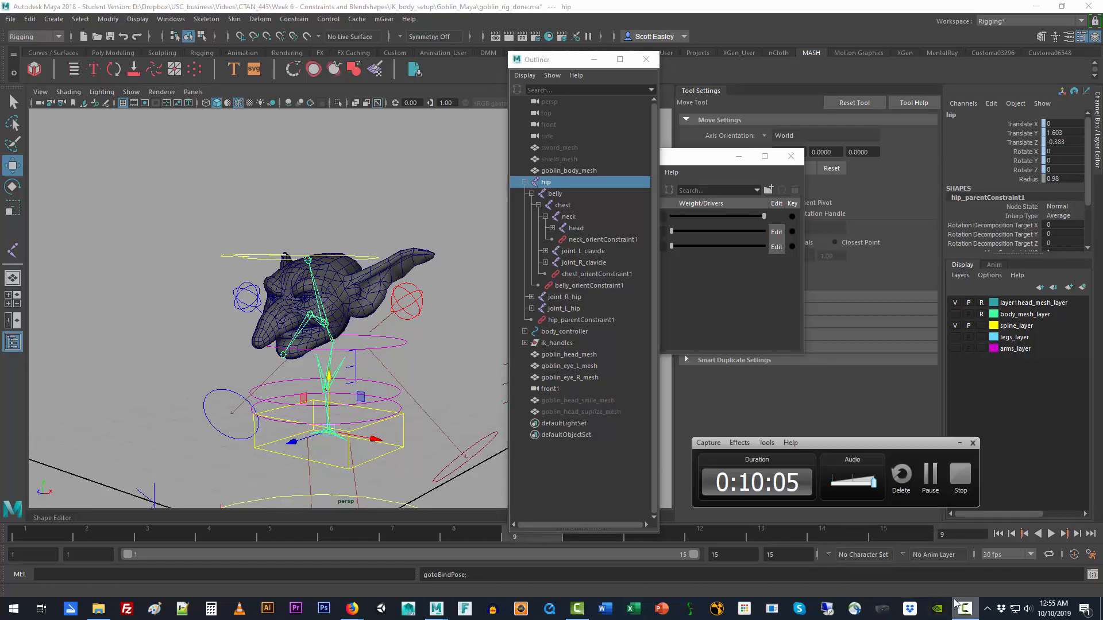
# Step: Turn on the visibility of body_mesh_layer and clear the selection
pyautogui.click(168, 172)
pyautogui.click(308, 262)
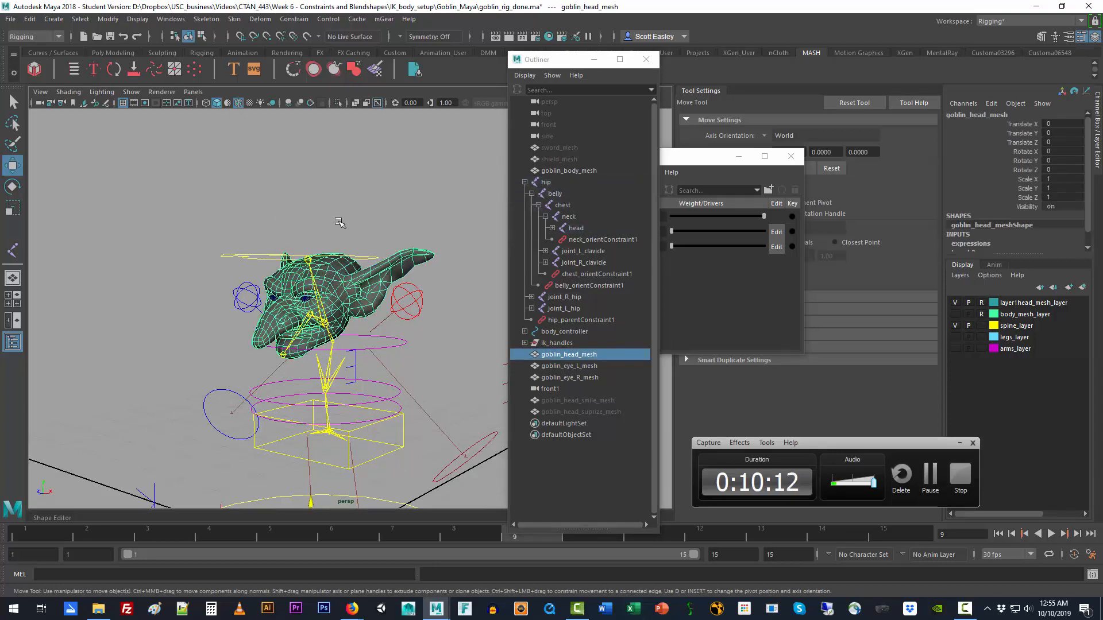
pyautogui.click(958, 315)
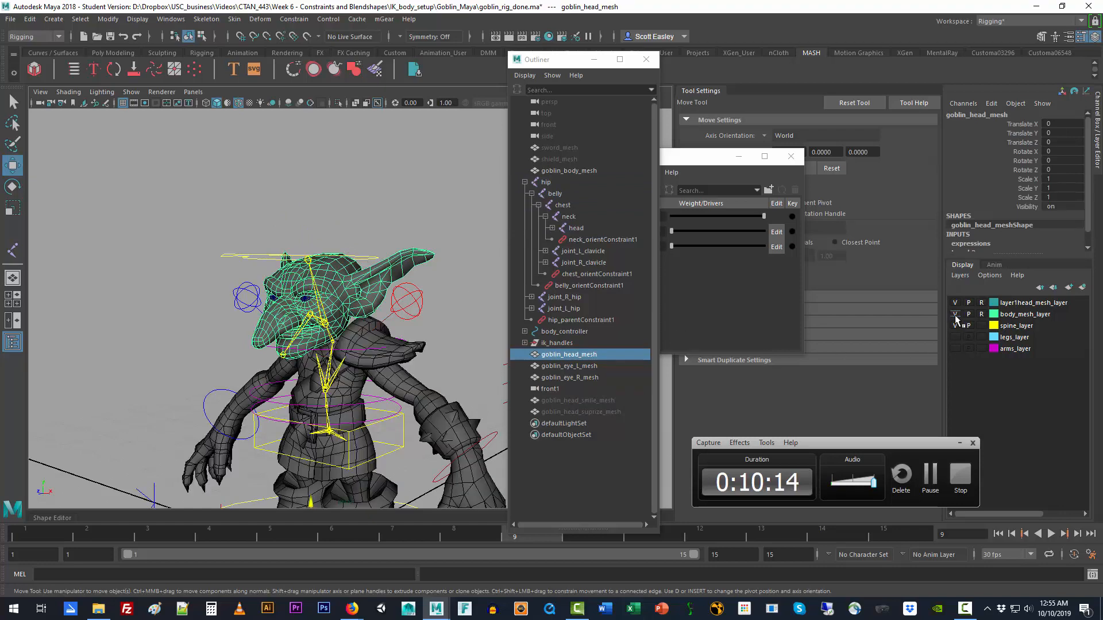
pyautogui.click(415, 385)
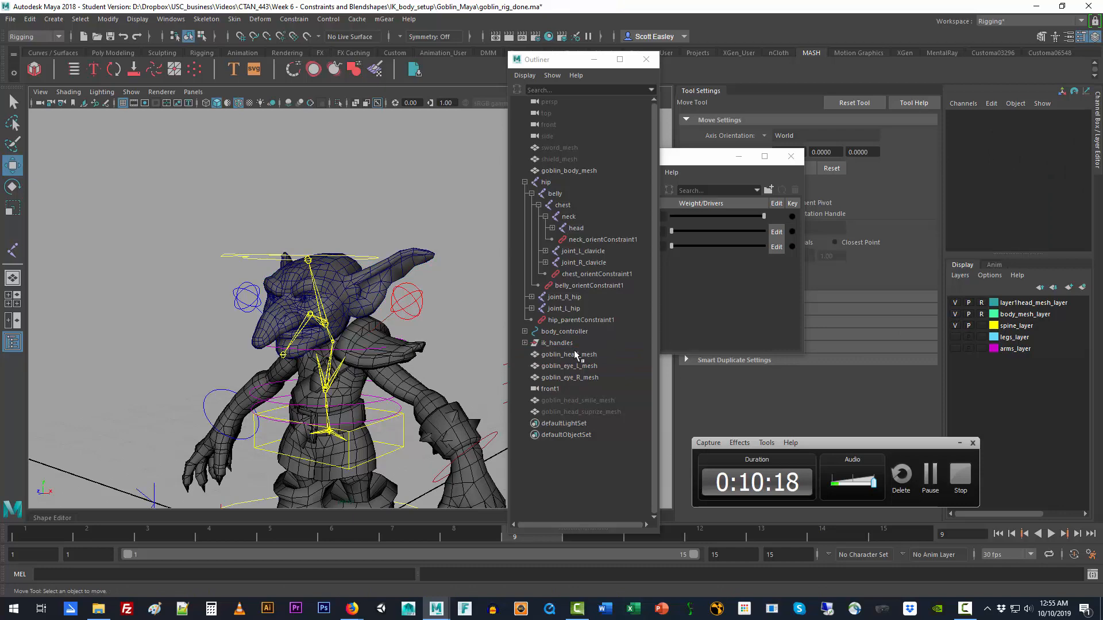
# Step: Select goblin_body_mesh and try to return it to its bind pose
pyautogui.click(568, 170)
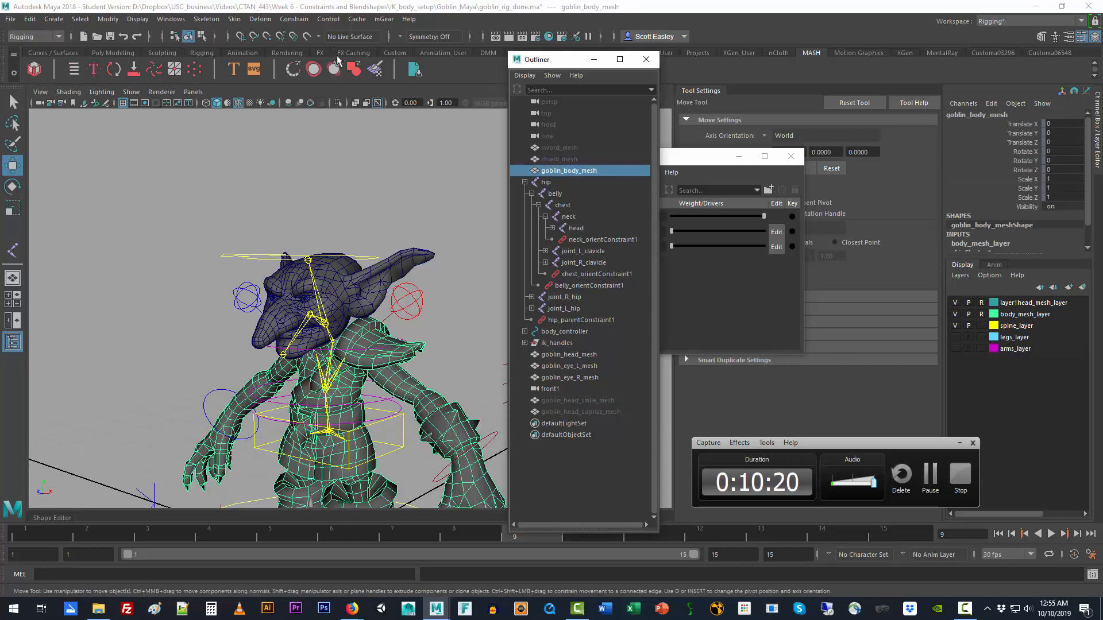
pyautogui.click(234, 19)
pyautogui.click(268, 84)
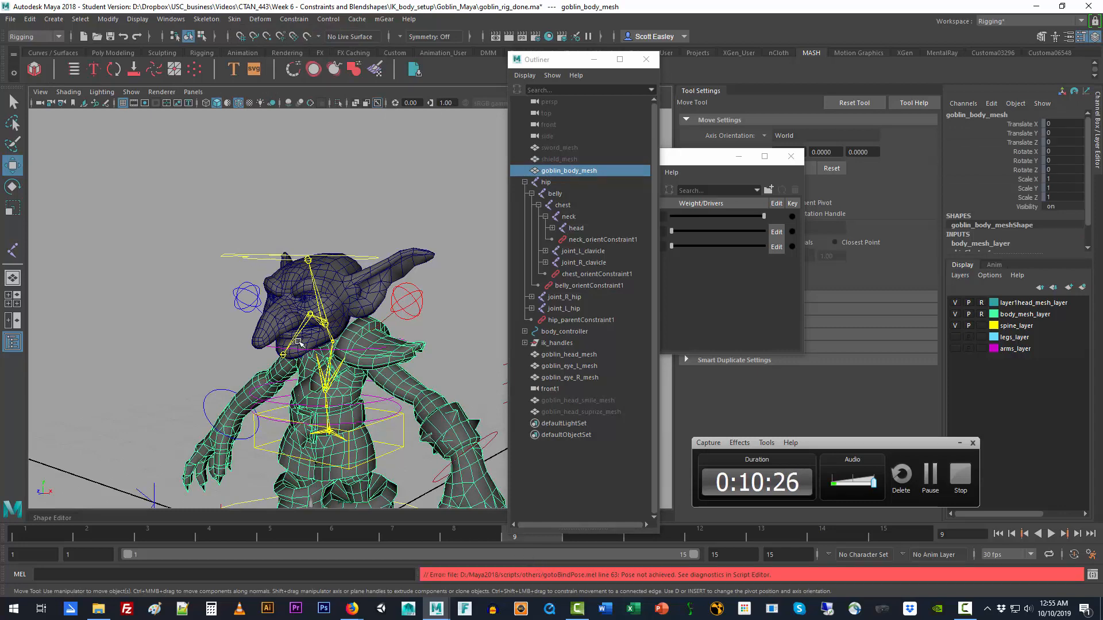
# Step: Disable evaluation of all node types with Ignore All and check that IK solvers, constraints and expressions are switched off
pyautogui.keyDown('alt'); pyautogui.moveTo(297, 342); pyautogui.dragTo(345, 271); pyautogui.keyUp('alt')
pyautogui.scroll(-3, 260, 280)
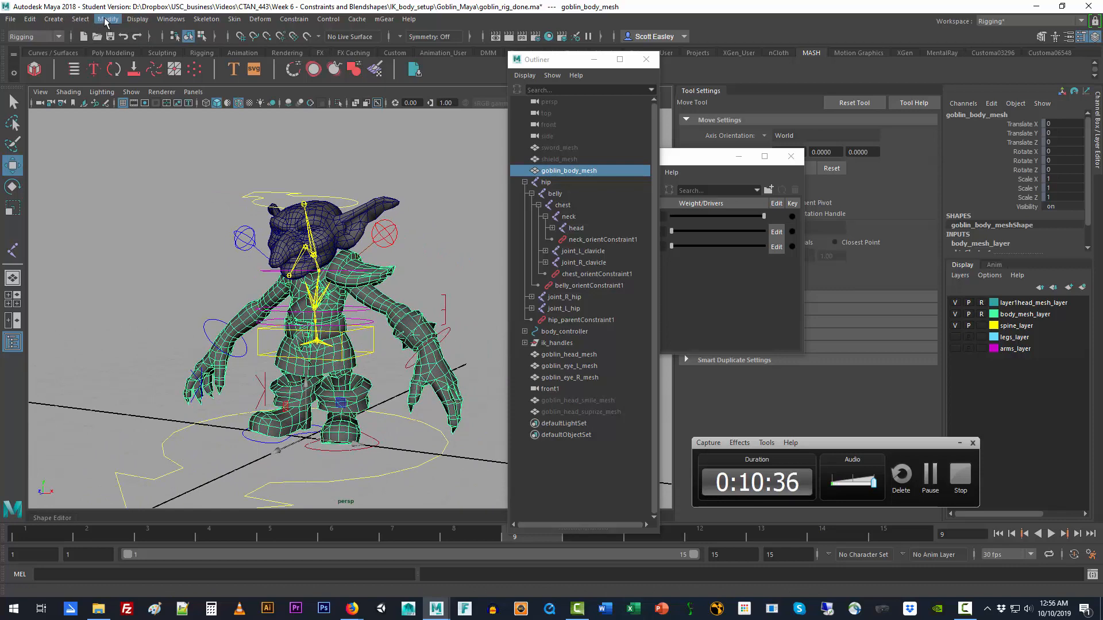
pyautogui.click(106, 20)
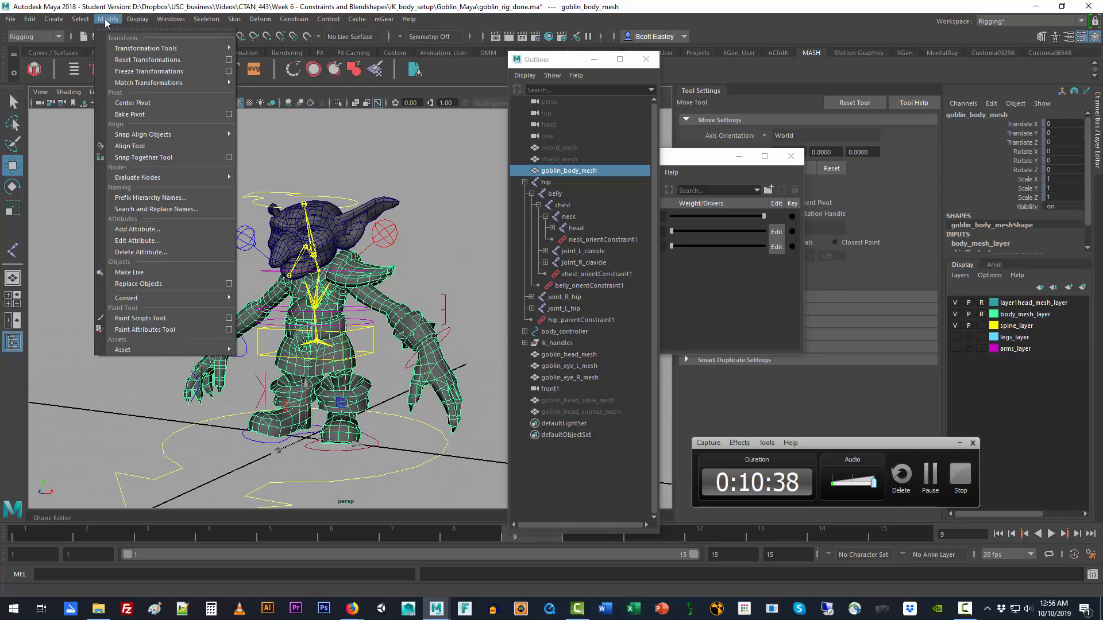
pyautogui.moveTo(162, 179)
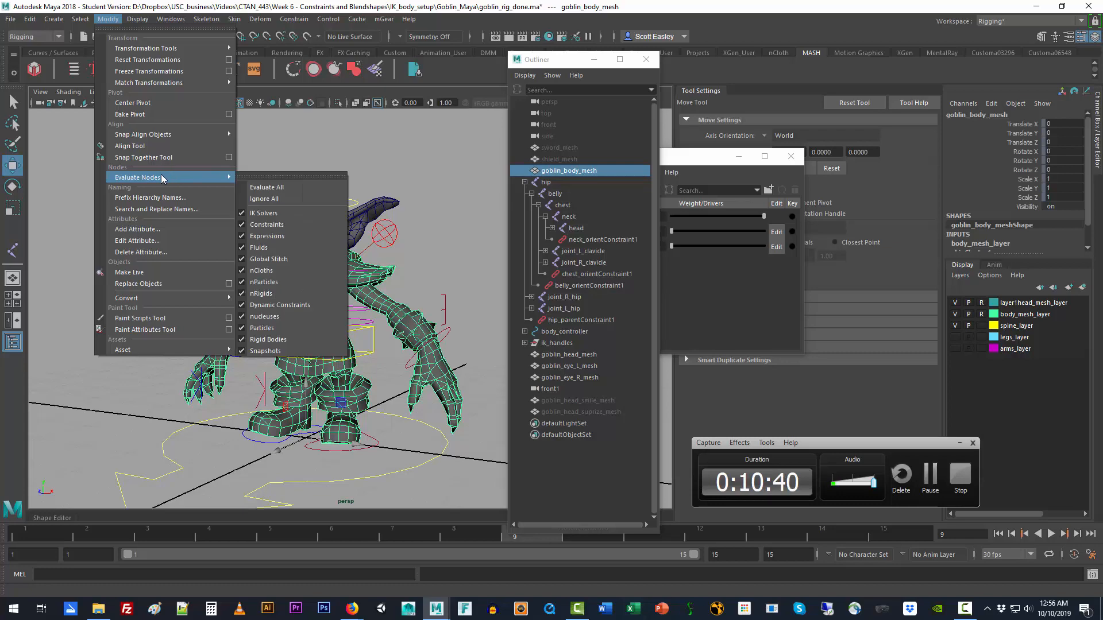
pyautogui.click(286, 198)
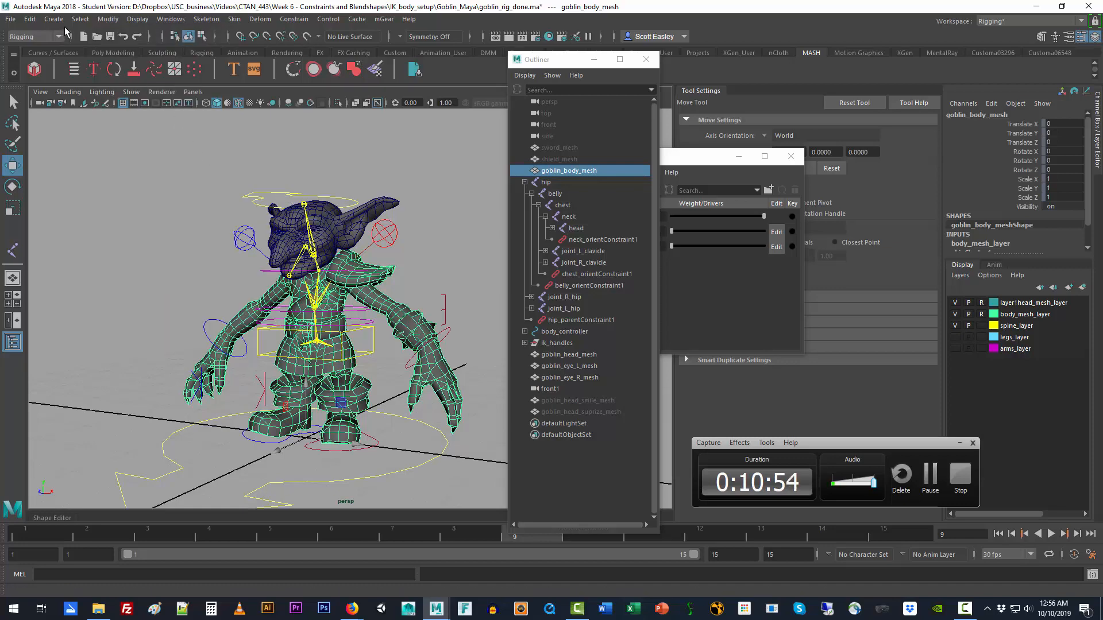
pyautogui.click(119, 20)
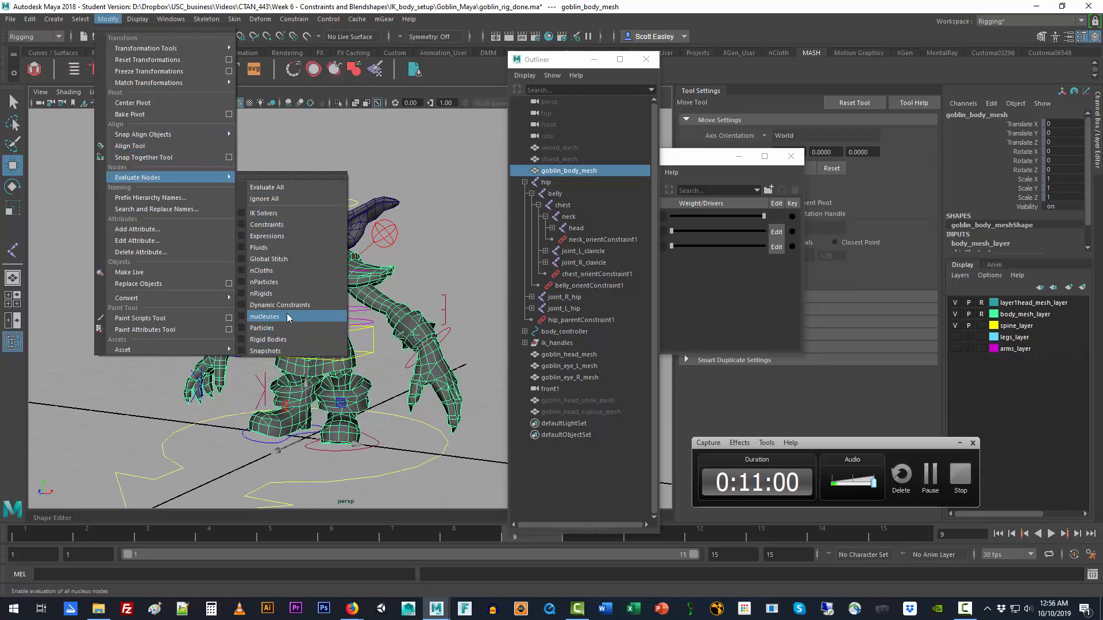
pyautogui.click(297, 236)
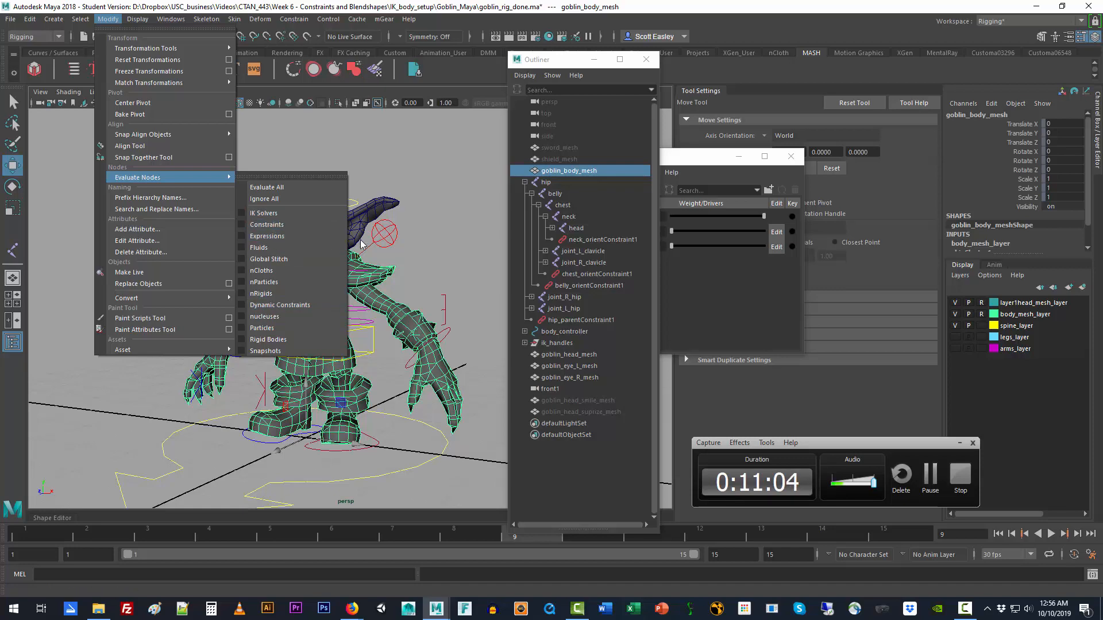
pyautogui.click(418, 242)
# Step: Test-rotate the L_clavicle_constraint control by about 2.5 degrees in Z, and undo the rotation
pyautogui.click(394, 232)
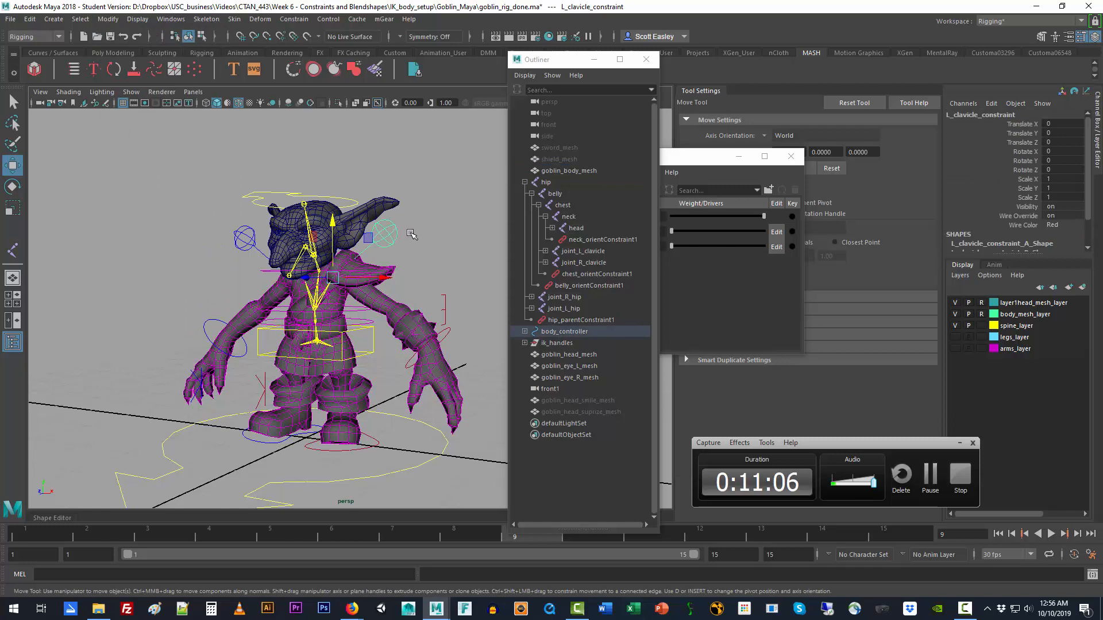
pyautogui.press('r')
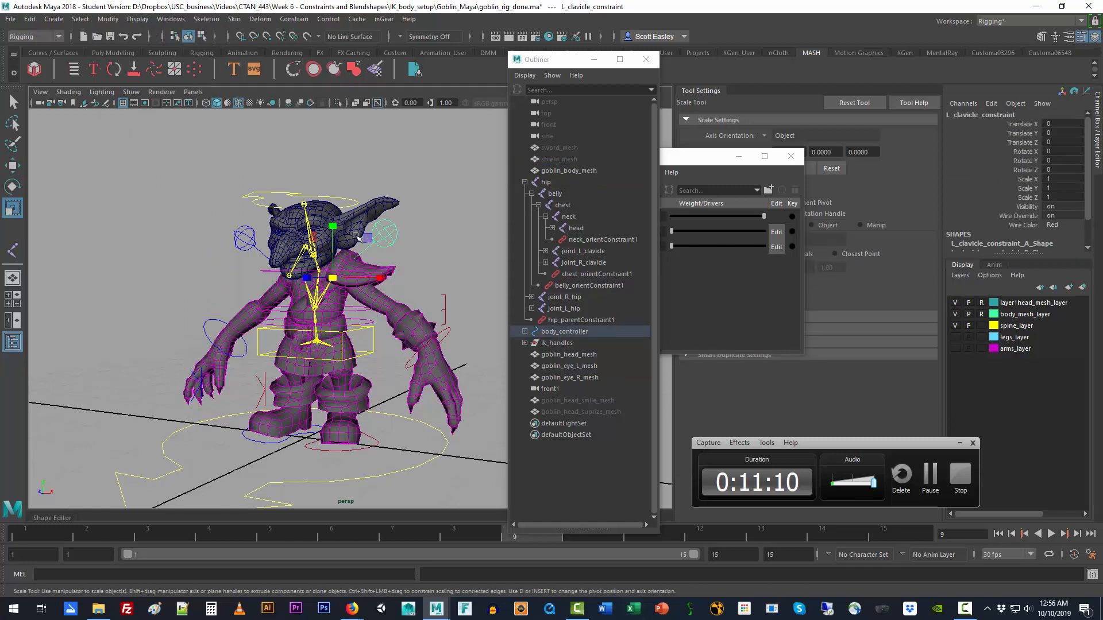
pyautogui.press('e')
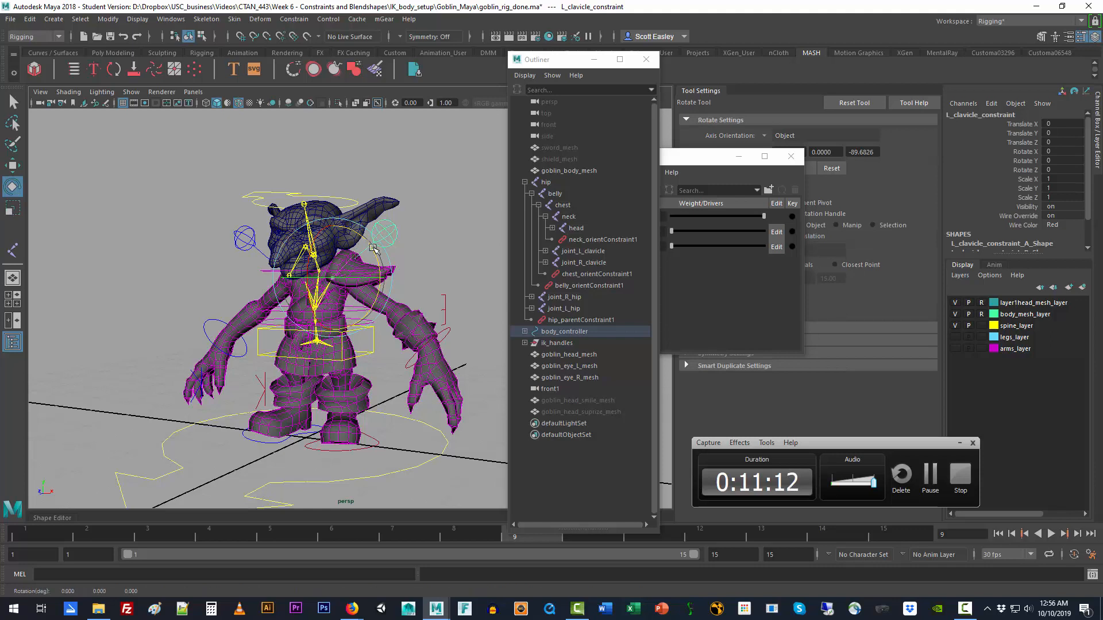
pyautogui.moveTo(373, 248); pyautogui.dragTo(375, 238)
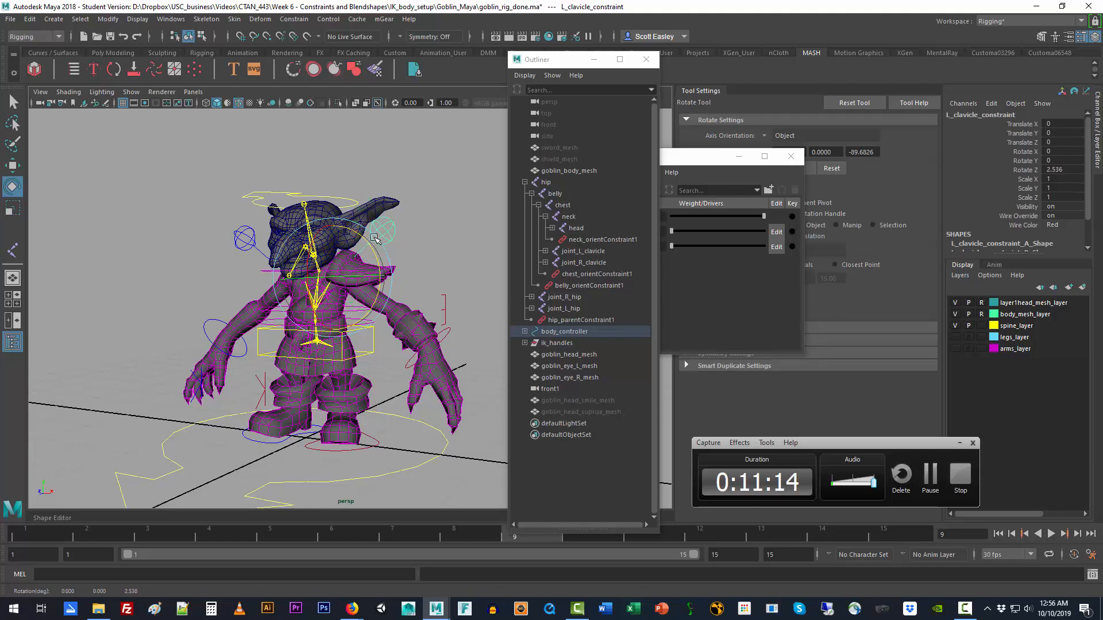
pyautogui.hotkey('ctrl', 'z')
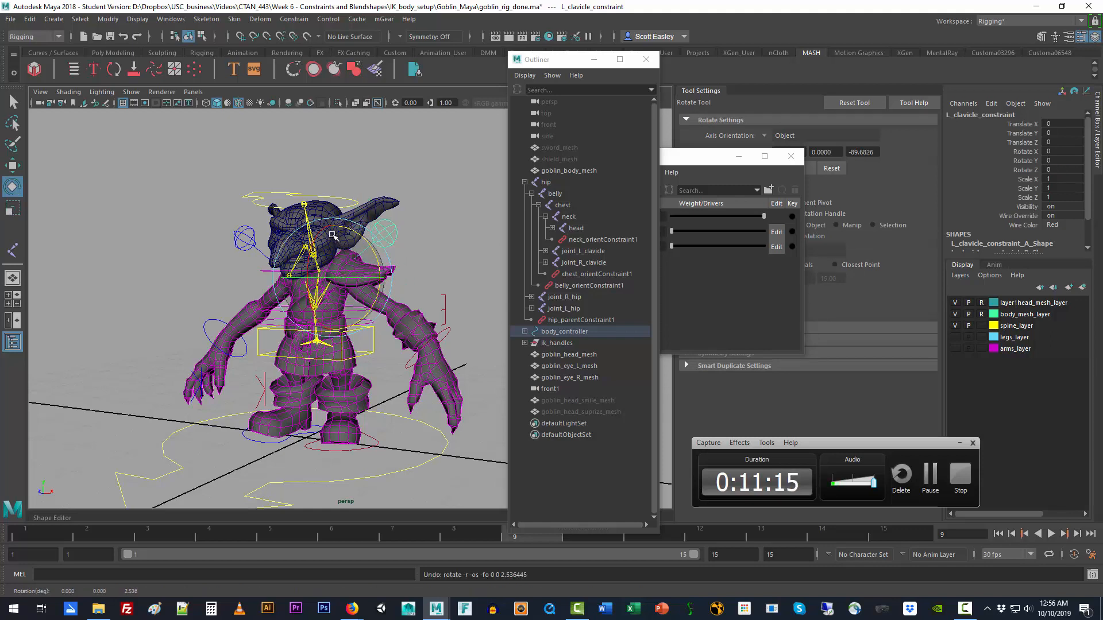
# Step: Select the hip root joint and send the skeleton to its bind pose
pyautogui.click(303, 203)
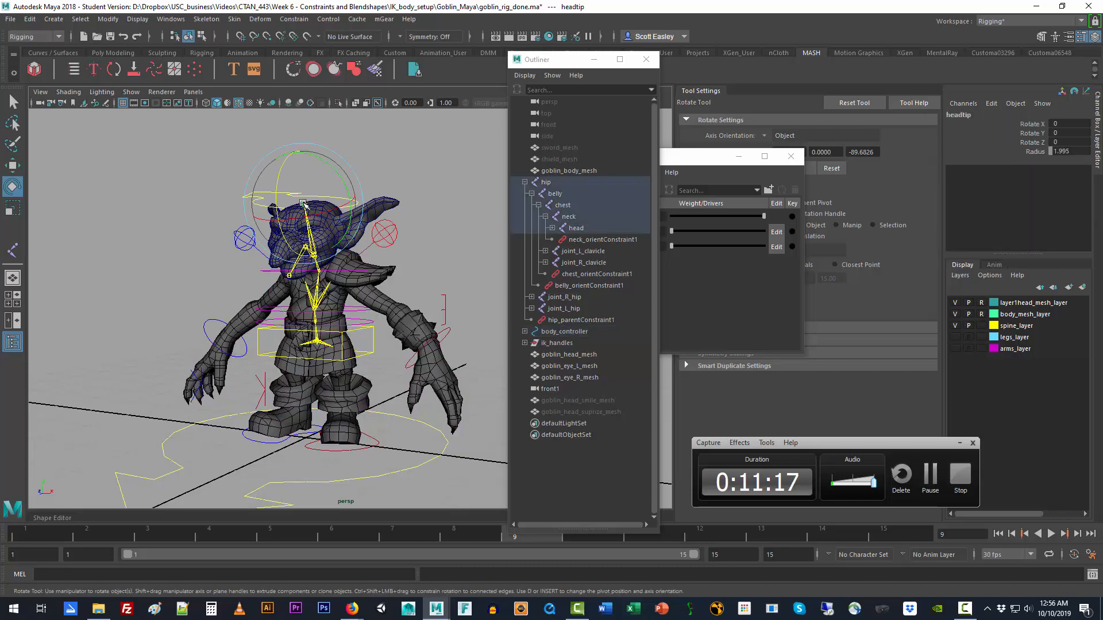
pyautogui.click(598, 178)
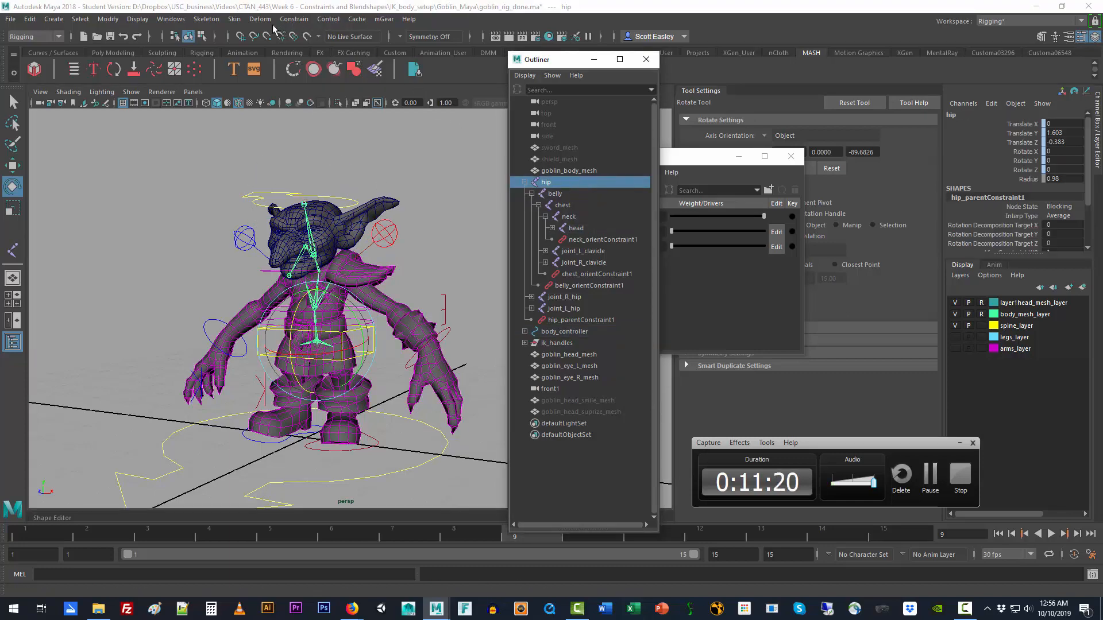
pyautogui.click(239, 21)
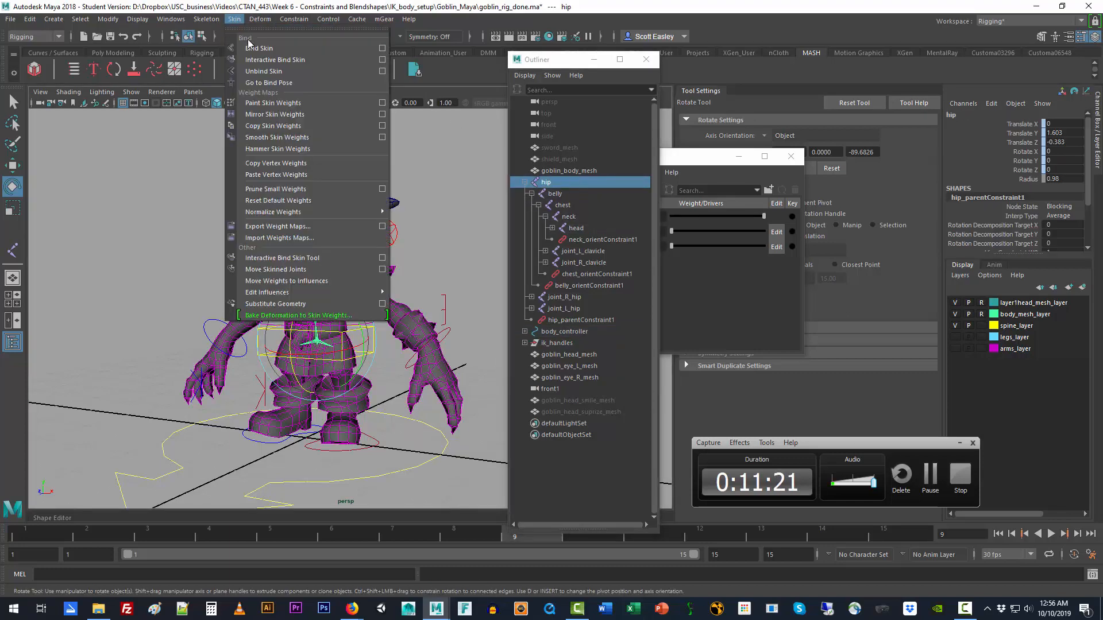
pyautogui.click(273, 84)
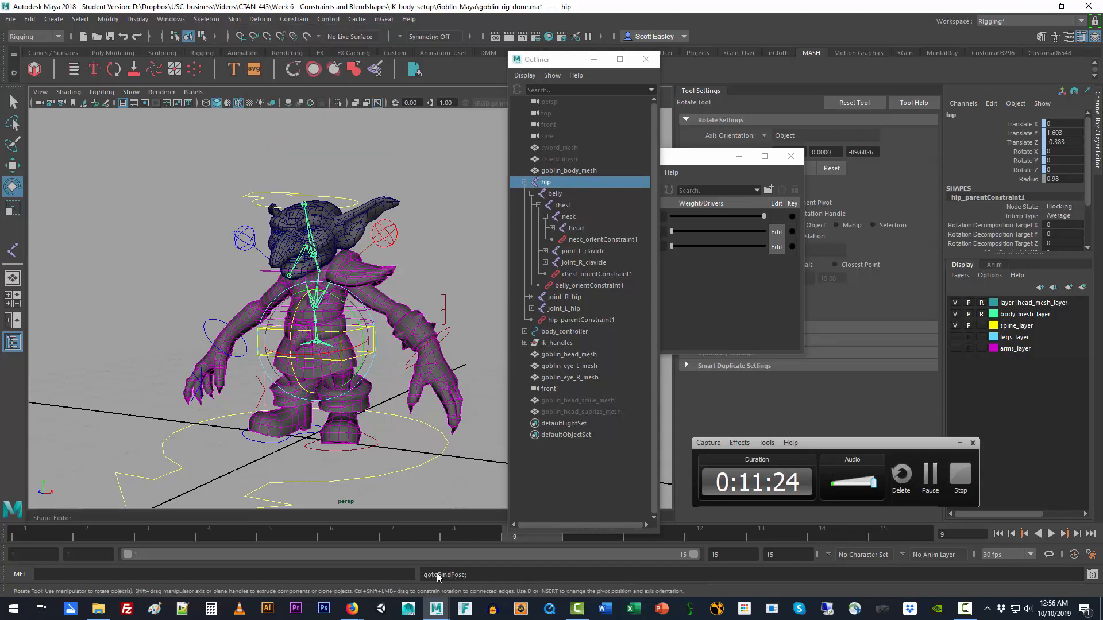
# Step: Select goblin_body_mesh and return it to its bind pose
pyautogui.click(390, 298)
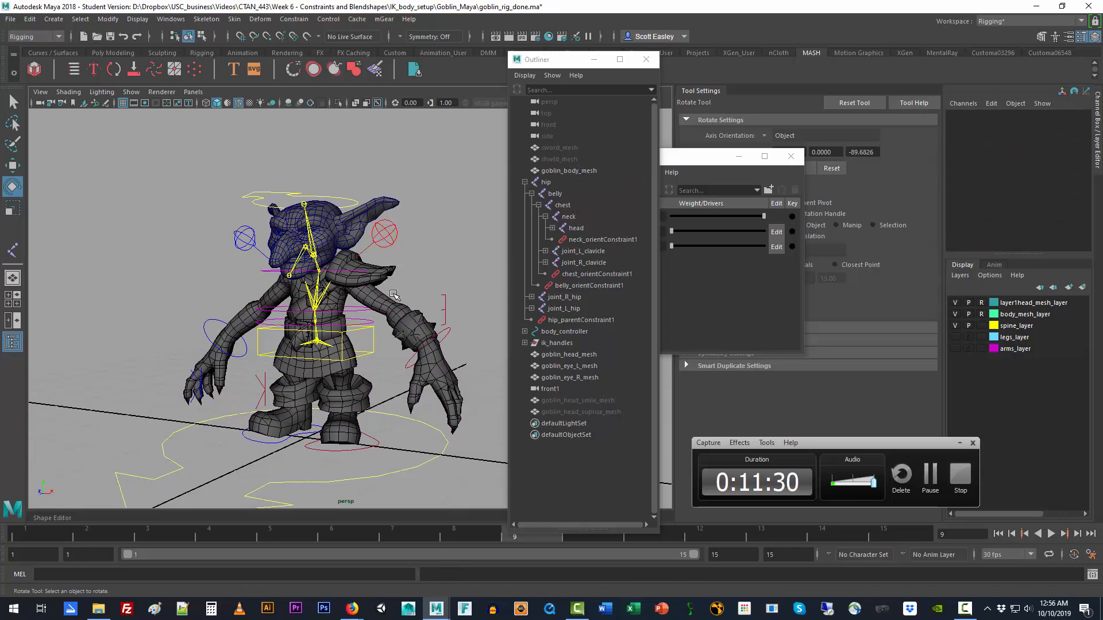
pyautogui.click(569, 171)
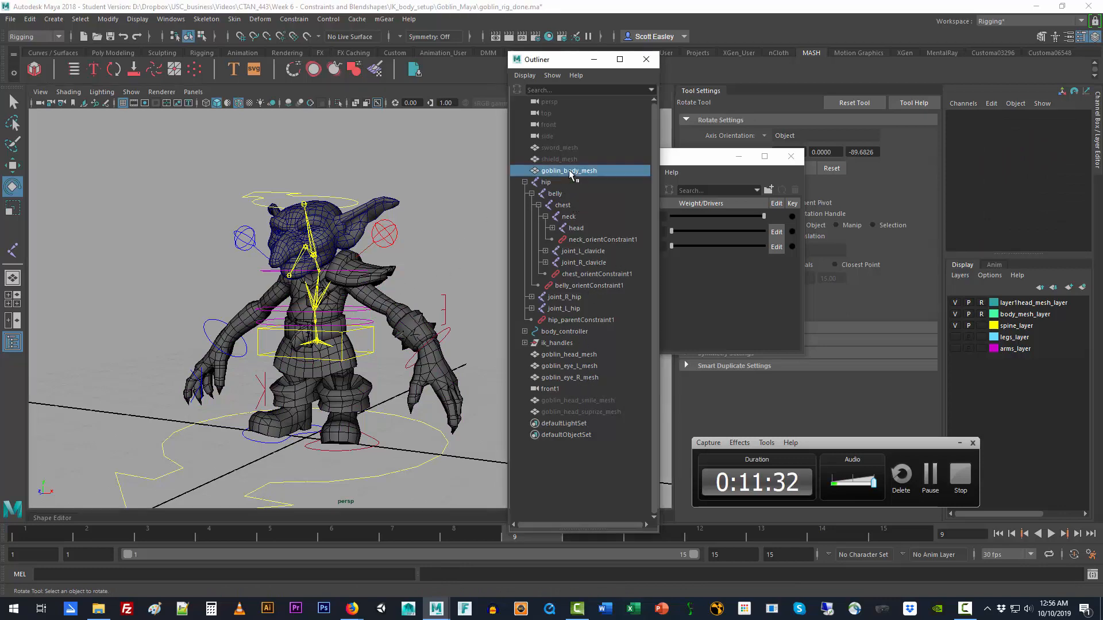
pyautogui.click(234, 19)
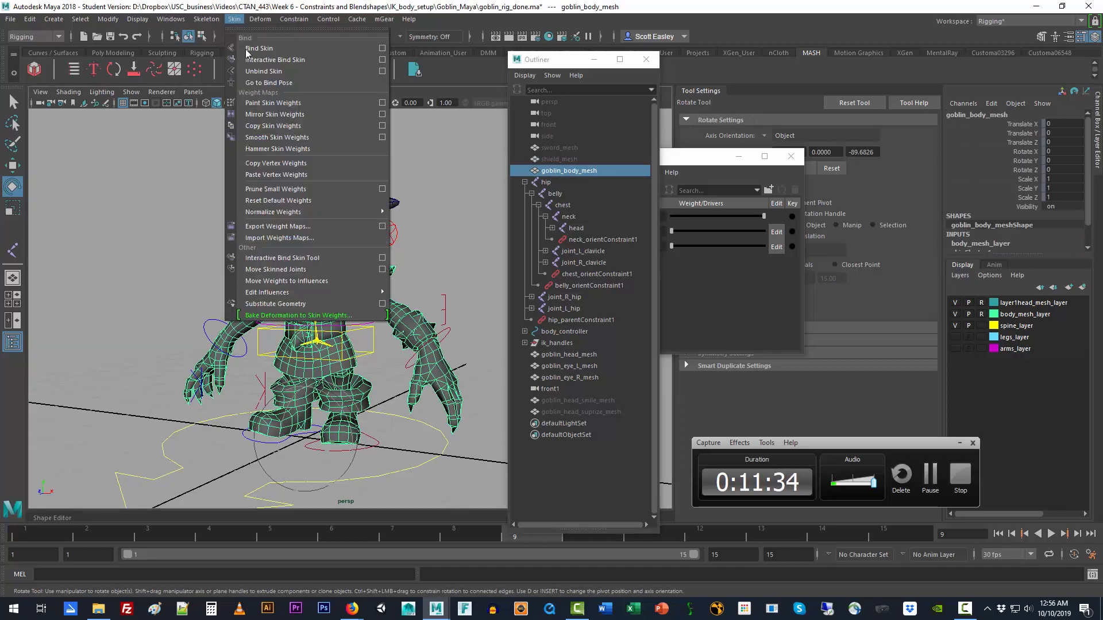
pyautogui.click(270, 83)
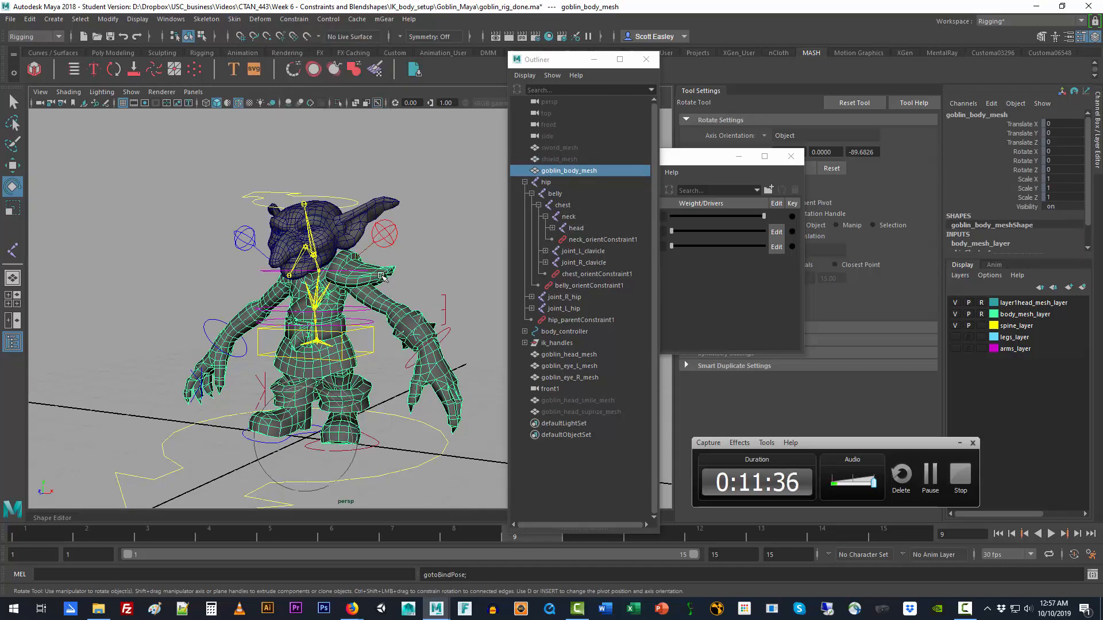
# Step: Check where the head, neck and chest joints sit in the skeleton and select the head joint
pyautogui.click(315, 228)
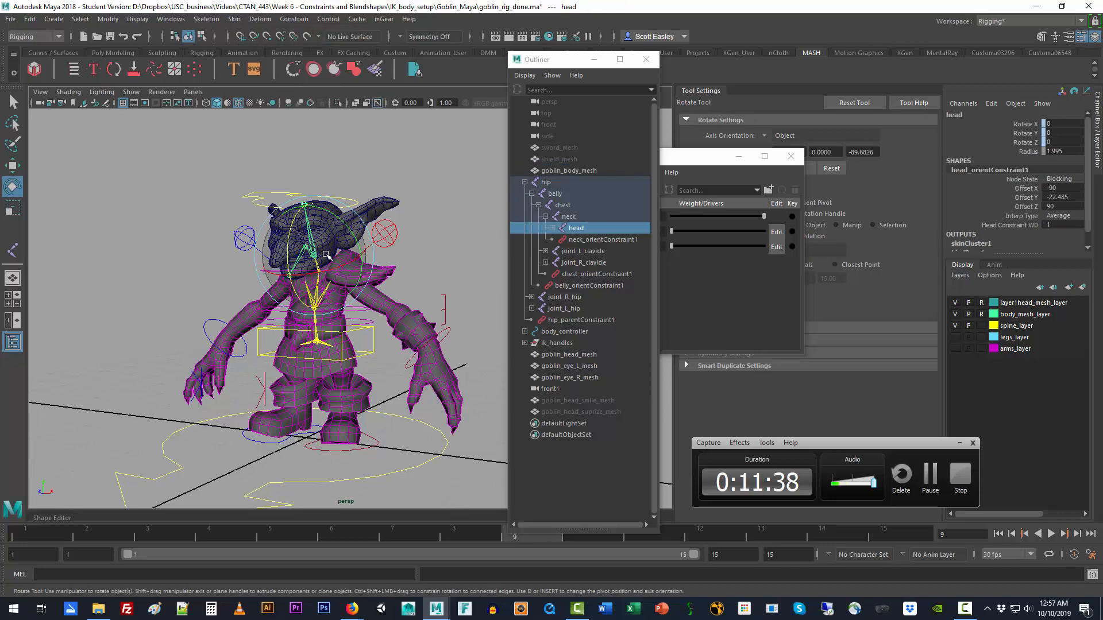
pyautogui.moveTo(325, 254)
pyautogui.mouseDown()
pyautogui.moveTo(308, 252)
pyautogui.moveTo(323, 246)
pyautogui.mouseUp()
pyautogui.keyDown('alt'); pyautogui.moveTo(172, 265); pyautogui.dragTo(218, 275, button='right'); pyautogui.keyUp('alt')
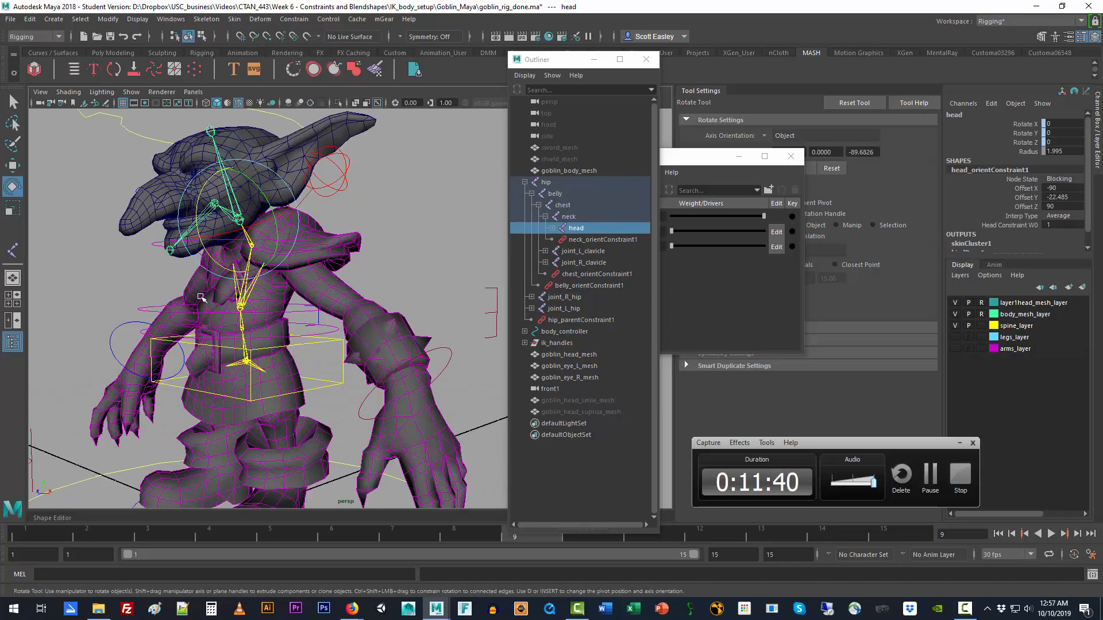
pyautogui.keyDown('alt'); pyautogui.moveTo(224, 262); pyautogui.dragTo(323, 335, button='middle'); pyautogui.keyUp('alt')
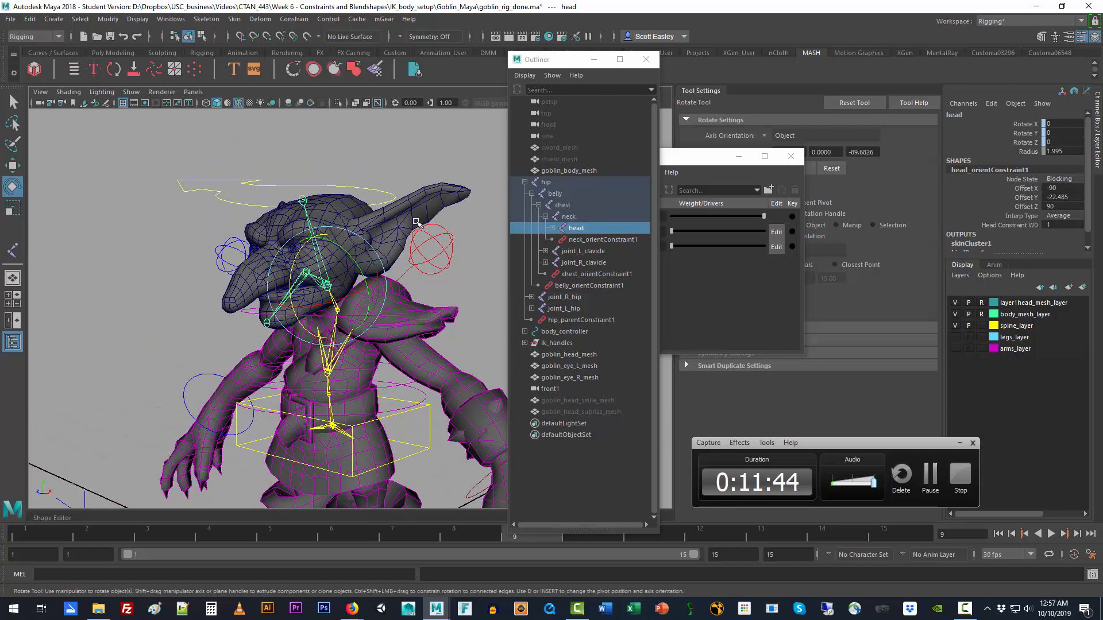
pyautogui.press('Up')
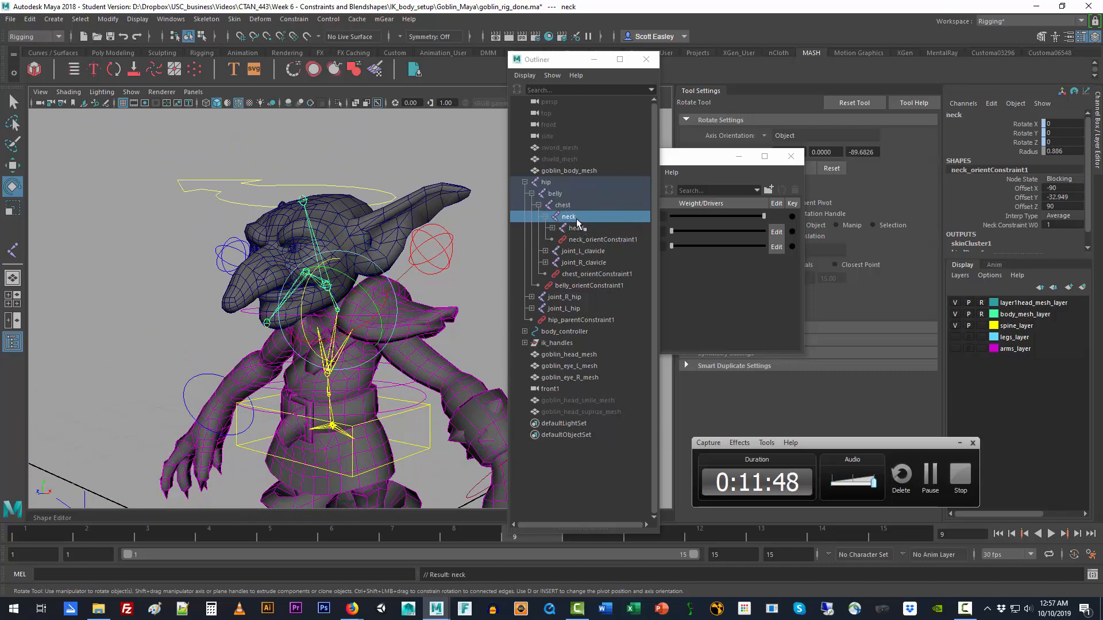
pyautogui.click(568, 208)
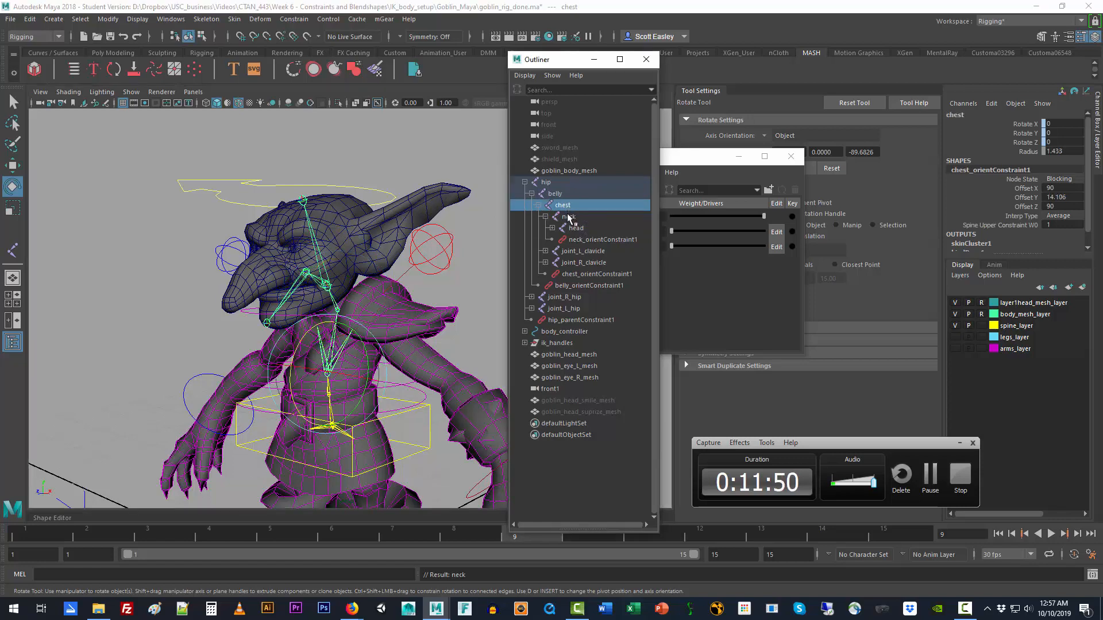
pyautogui.click(576, 230)
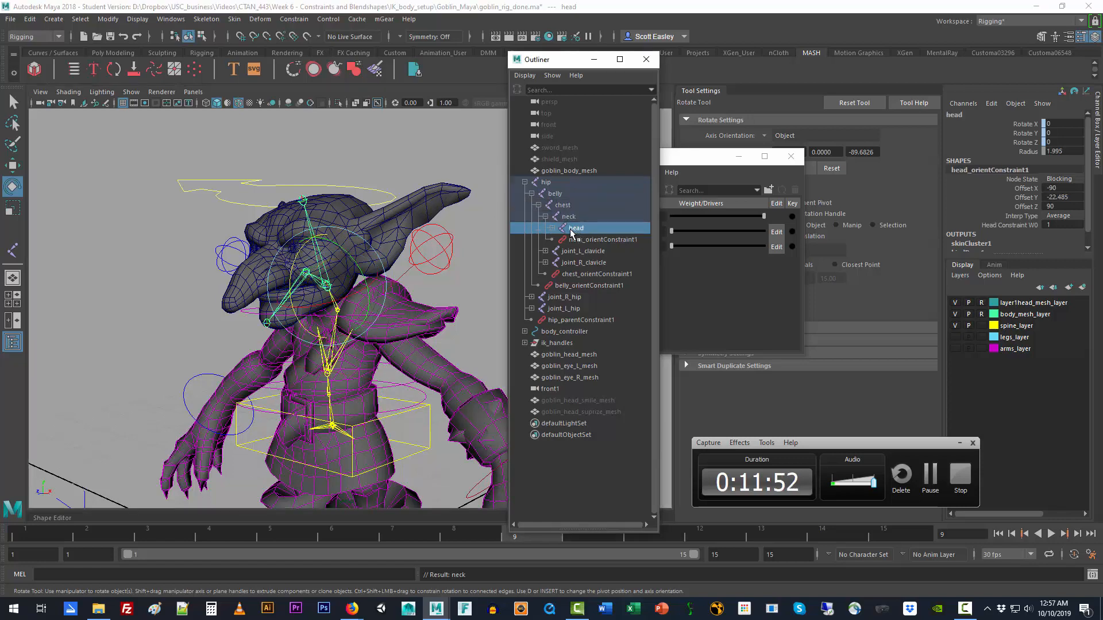
pyautogui.keyDown('alt'); pyautogui.moveTo(397, 340); pyautogui.dragTo(321, 304); pyautogui.keyUp('alt')
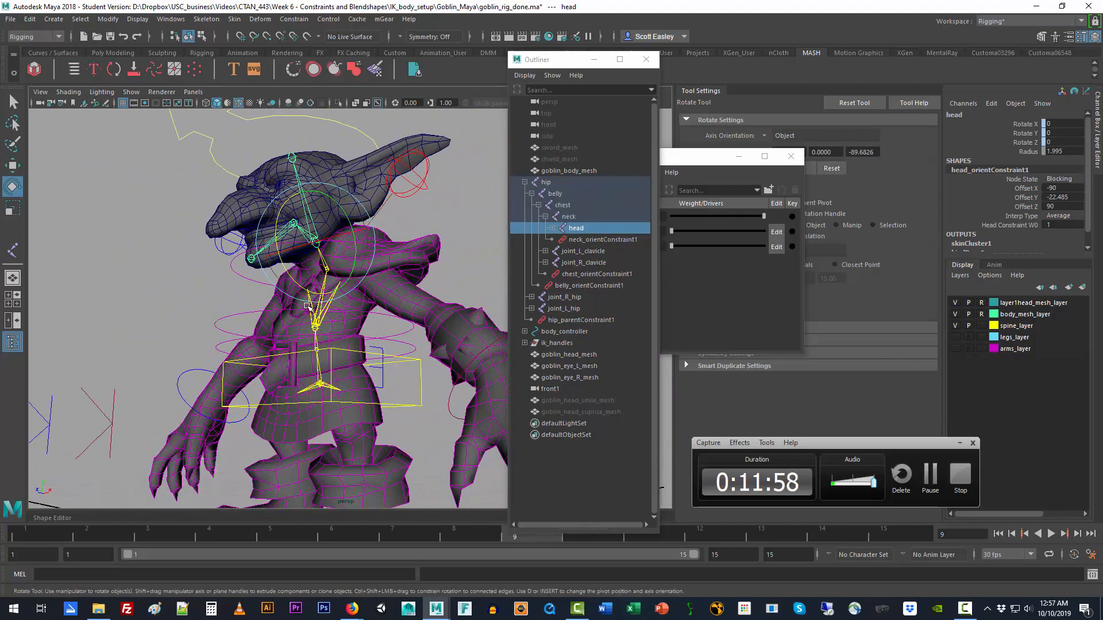
pyautogui.scroll(5, 306, 306)
pyautogui.keyDown('alt'); pyautogui.moveTo(259, 260); pyautogui.dragTo(296, 348, button='middle'); pyautogui.keyUp('alt')
pyautogui.keyDown('alt'); pyautogui.moveTo(297, 350); pyautogui.dragTo(248, 354); pyautogui.keyUp('alt')
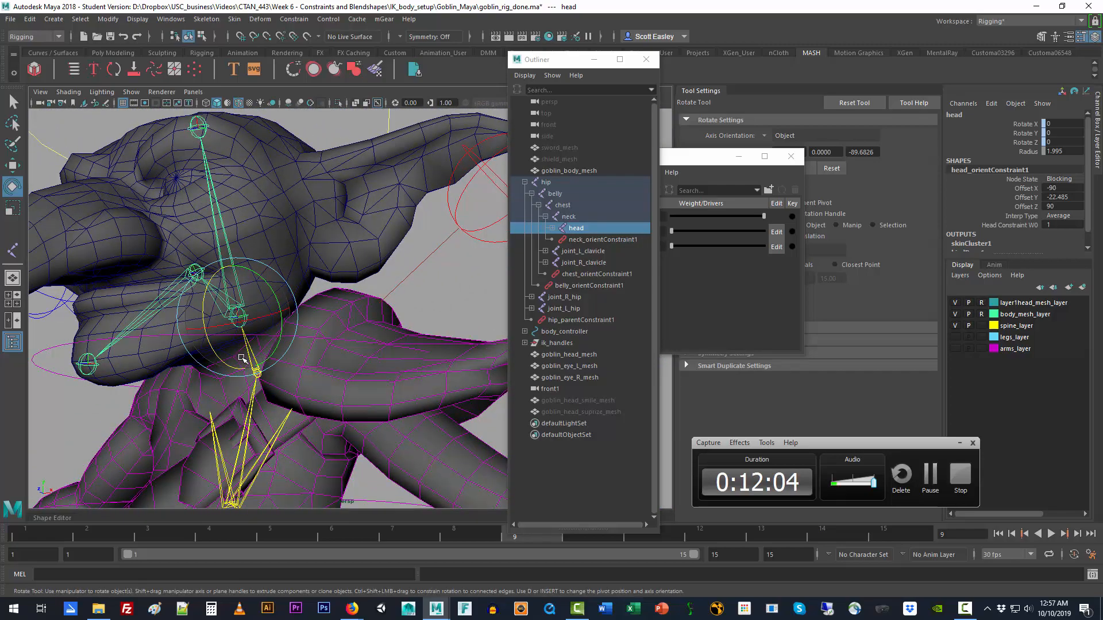
pyautogui.moveTo(232, 360)
pyautogui.keyDown('alt'); pyautogui.mouseDown()
pyautogui.moveTo(241, 357)
pyautogui.moveTo(221, 366)
pyautogui.moveTo(228, 361)
pyautogui.mouseUp(); pyautogui.keyUp('alt')
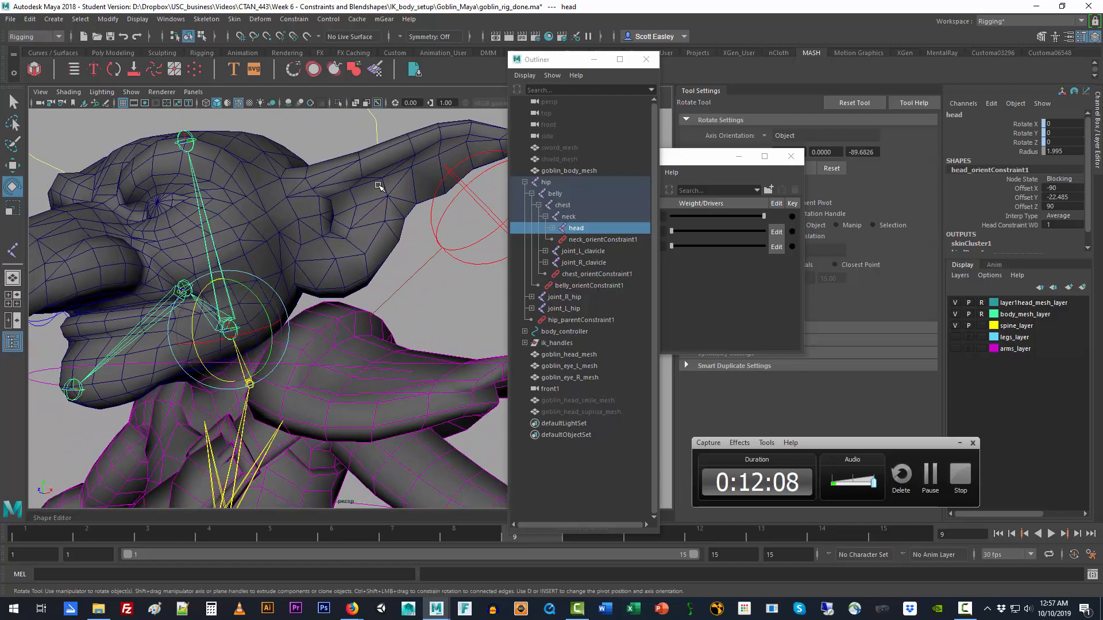
# Step: Add goblin_head_mesh to the head joint selection and bind its skin with Bind to set to Joint hierarchy
pyautogui.keyDown('shift'); pyautogui.click(468, 130); pyautogui.keyUp('shift')
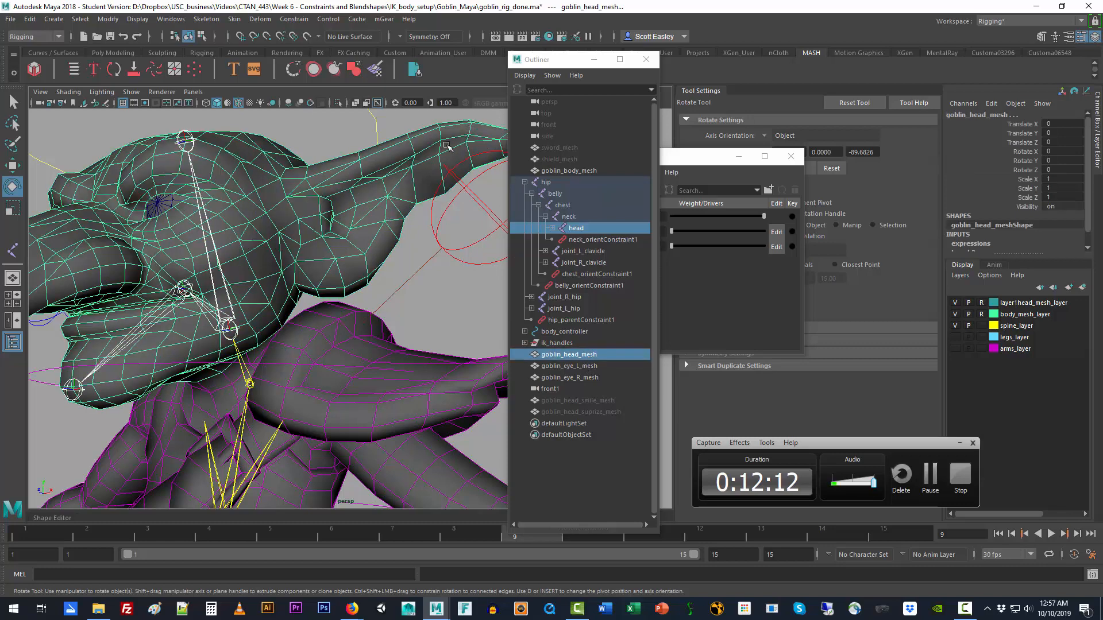
pyautogui.click(235, 19)
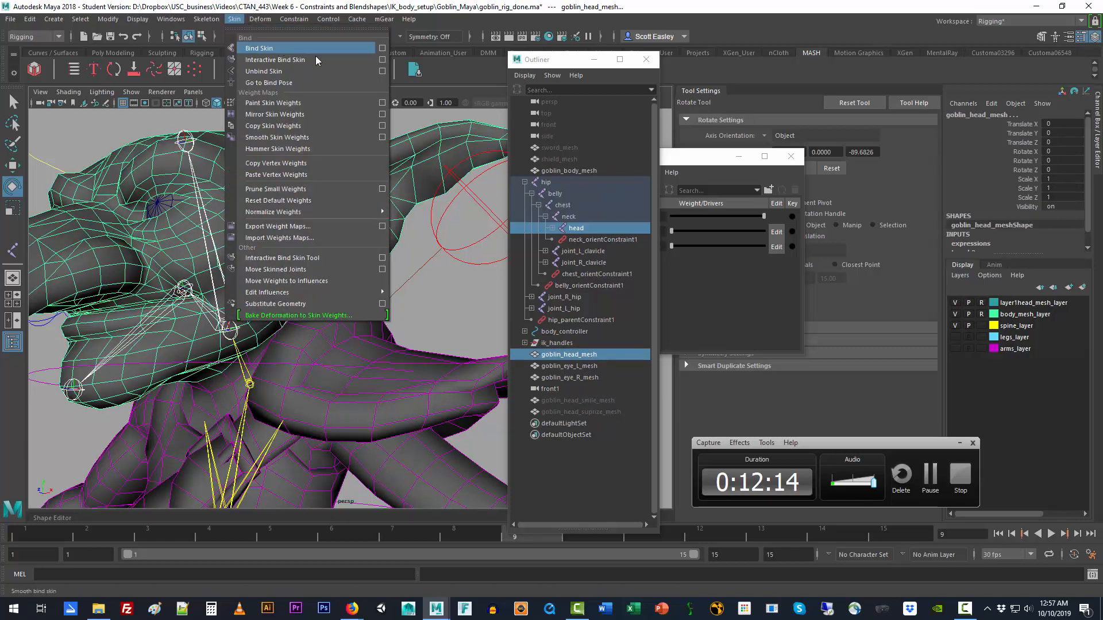
pyautogui.click(382, 49)
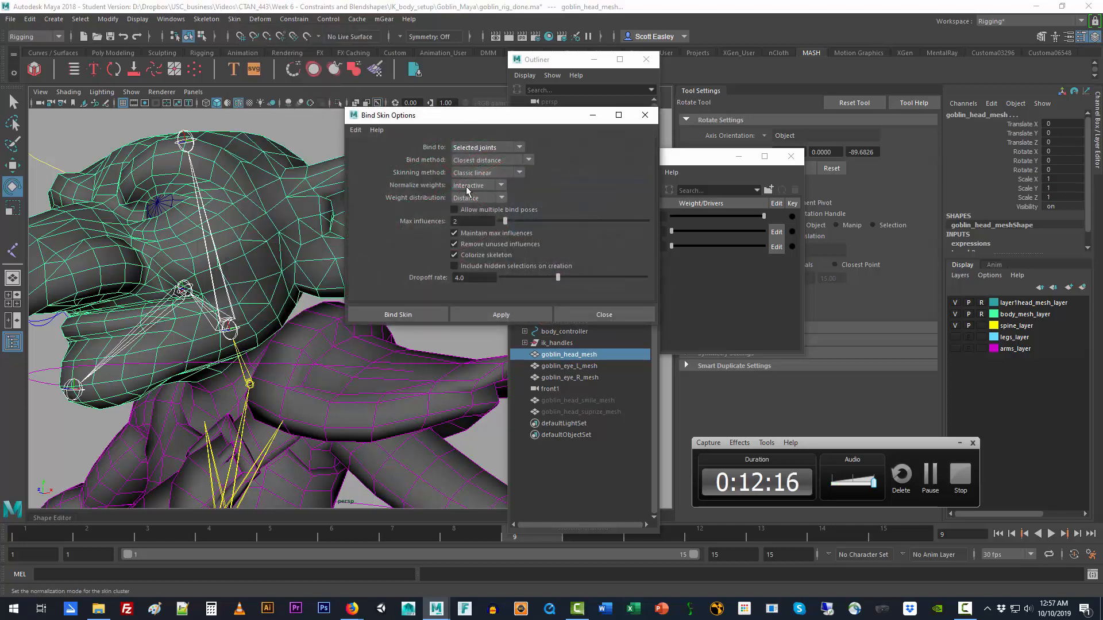
pyautogui.click(477, 150)
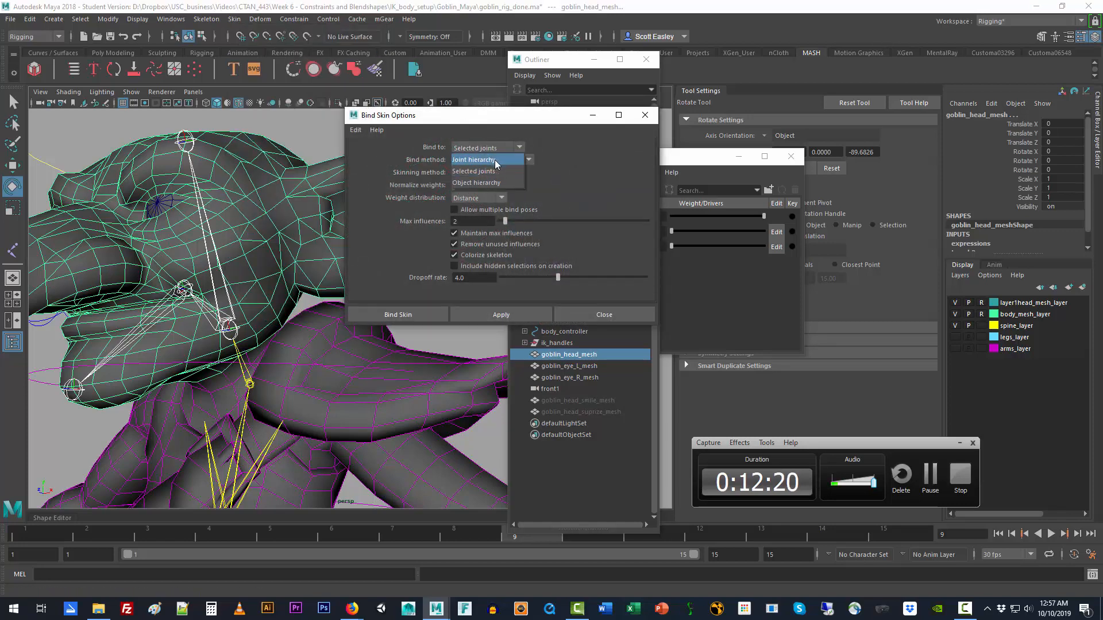
pyautogui.click(495, 159)
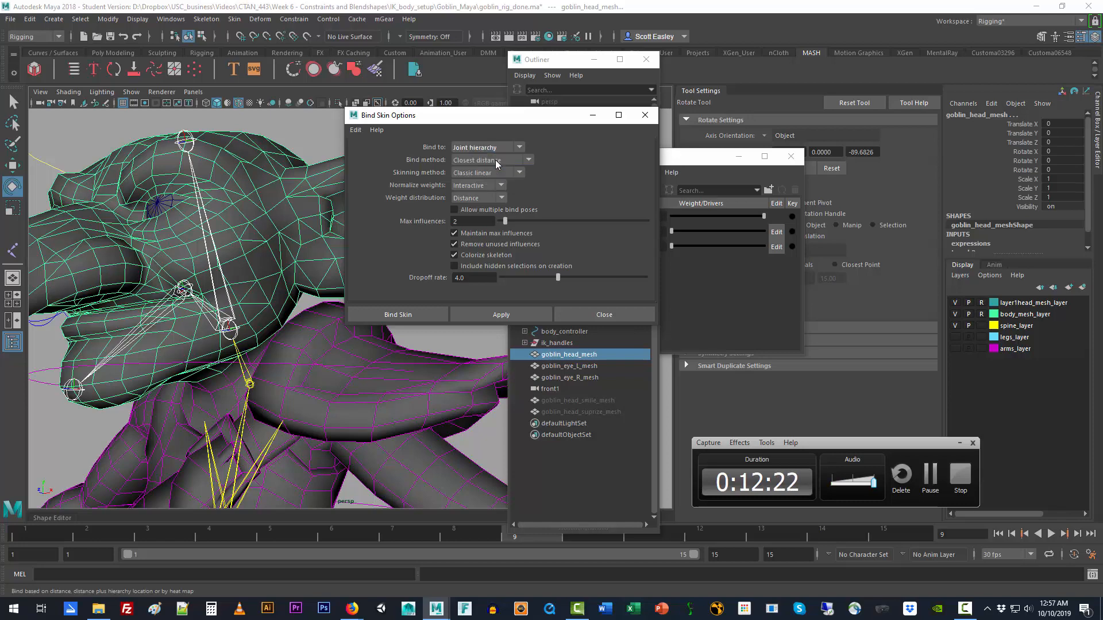
pyautogui.click(484, 316)
pyautogui.click(604, 315)
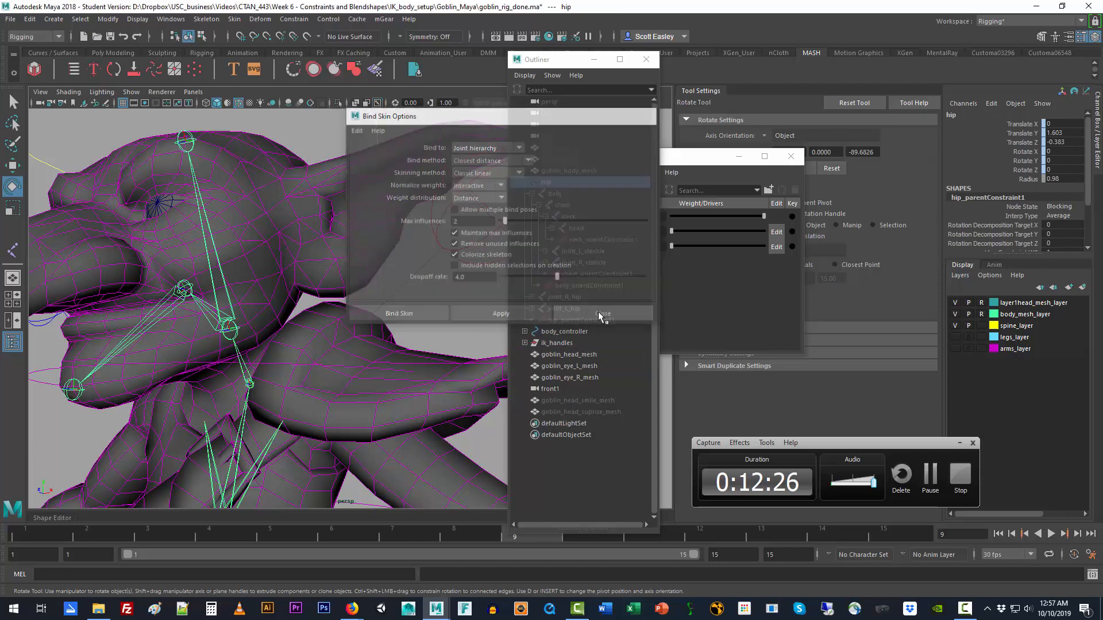
# Step: Test-rotate the jaw joint by about 5.9 degrees in Z, and undo the rotation
pyautogui.press('f')
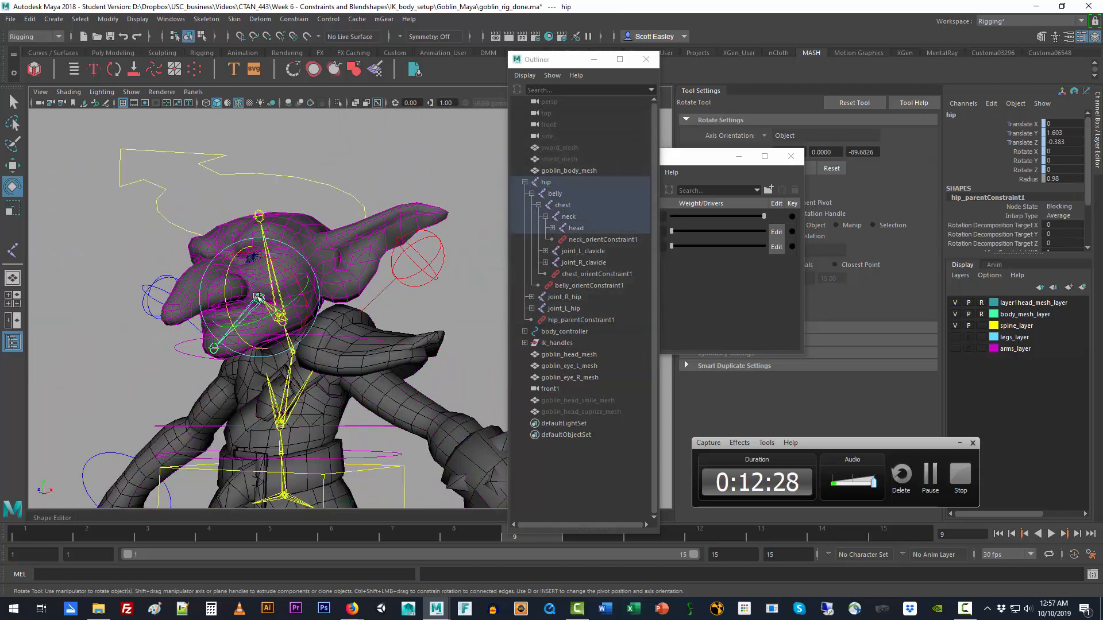
pyautogui.click(259, 297)
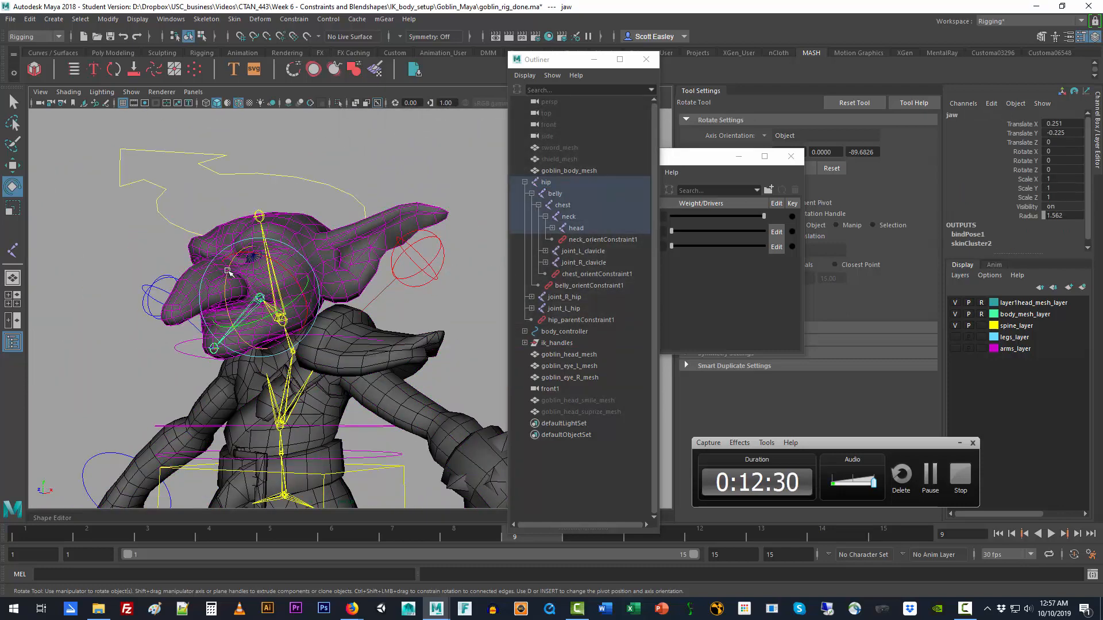
pyautogui.moveTo(227, 271)
pyautogui.mouseDown()
pyautogui.moveTo(228, 295)
pyautogui.moveTo(234, 266)
pyautogui.mouseUp()
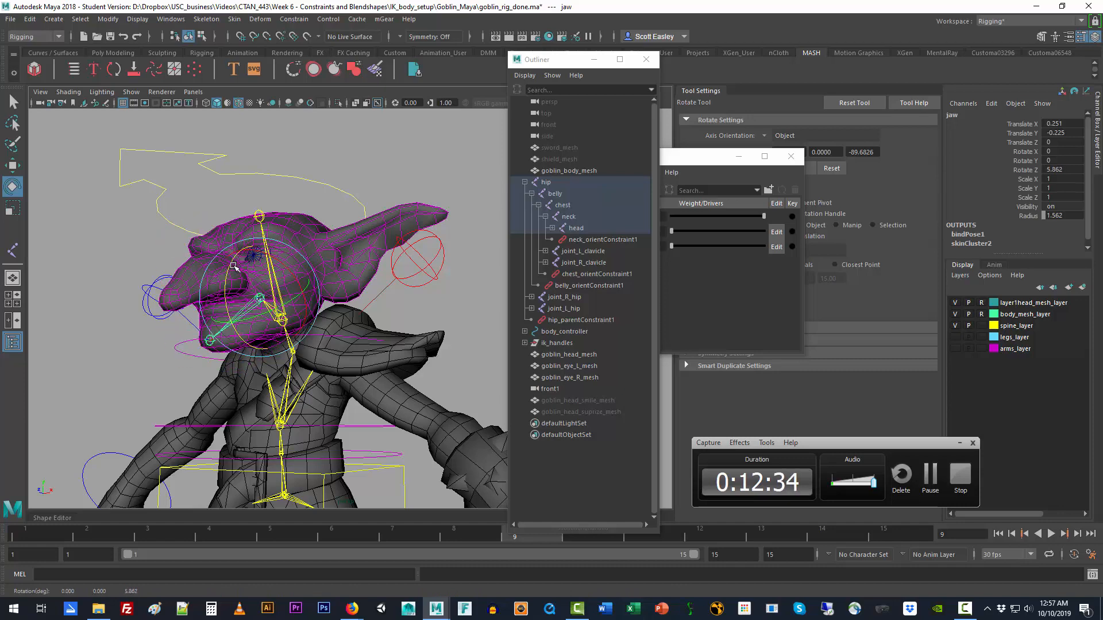
pyautogui.hotkey('ctrl', 'z')
pyautogui.keyDown('alt'); pyautogui.moveTo(384, 333); pyautogui.dragTo(250, 349); pyautogui.keyUp('alt')
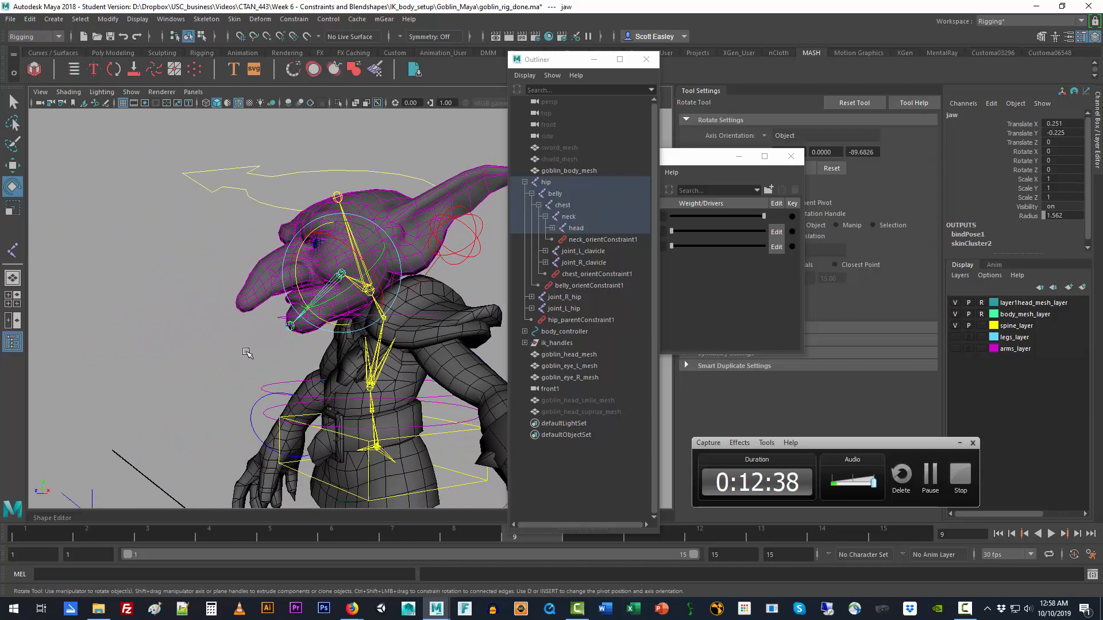
pyautogui.click(221, 351)
pyautogui.scroll(3, 221, 351)
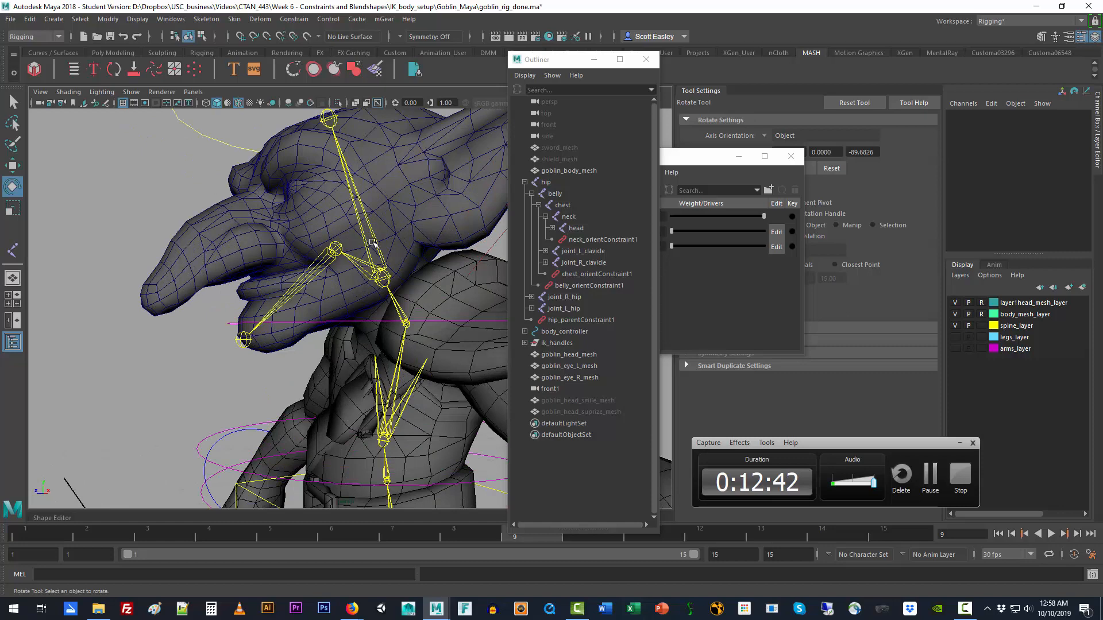
pyautogui.scroll(-3, 372, 244)
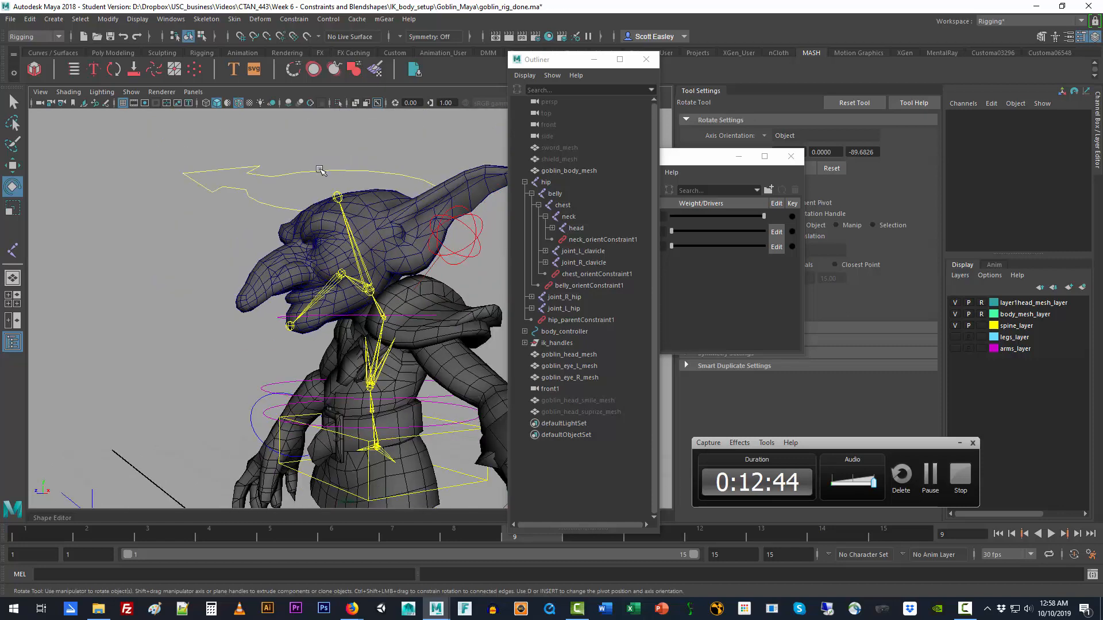
# Step: Rotate the head_constraint control to about 1.3 degrees in X and check the Evaluate Nodes settings
pyautogui.click(318, 169)
pyautogui.moveTo(340, 244); pyautogui.dragTo(331, 267)
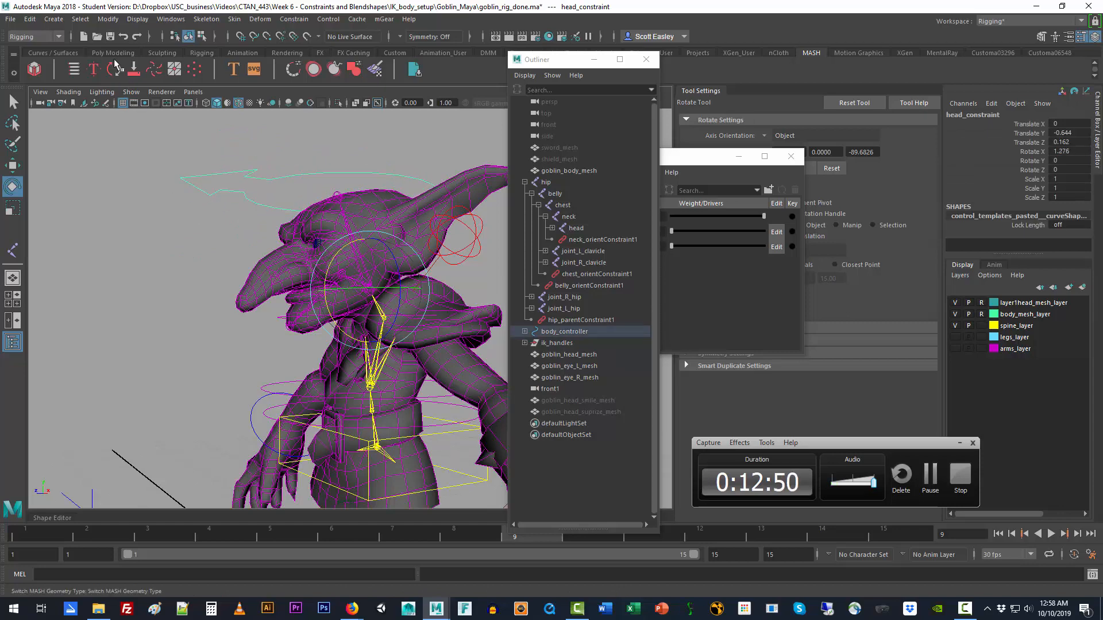
pyautogui.click(107, 19)
pyautogui.moveTo(156, 178)
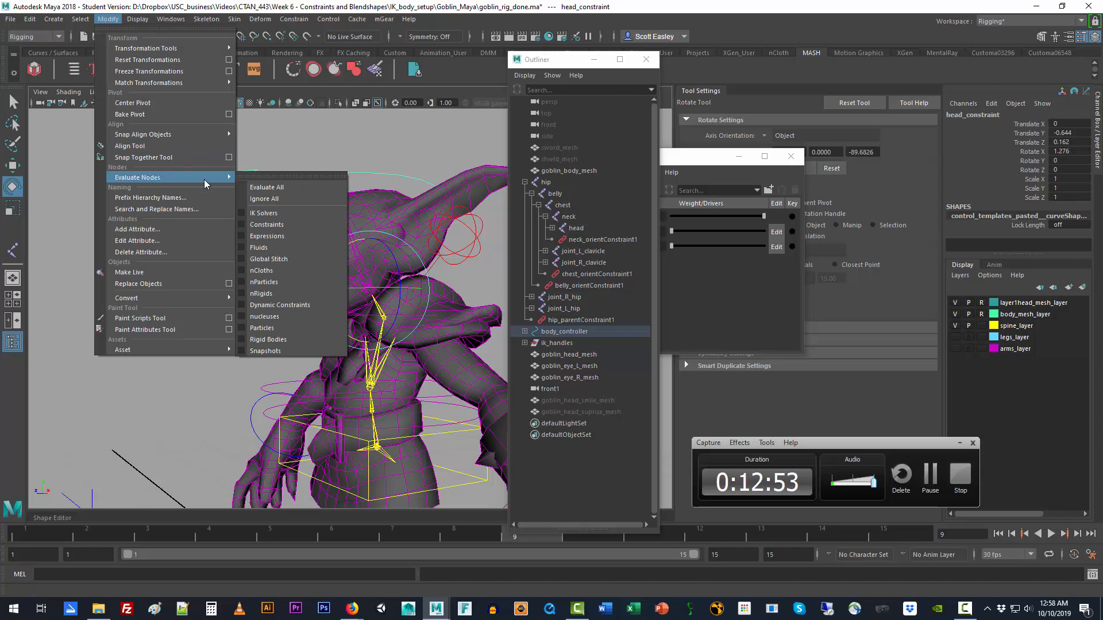
pyautogui.click(323, 122)
pyautogui.click(326, 128)
# Step: Rotate the head joint directly to about -34.3 degrees in X, -1.9 in Y and -1.7 in Z
pyautogui.click(365, 258)
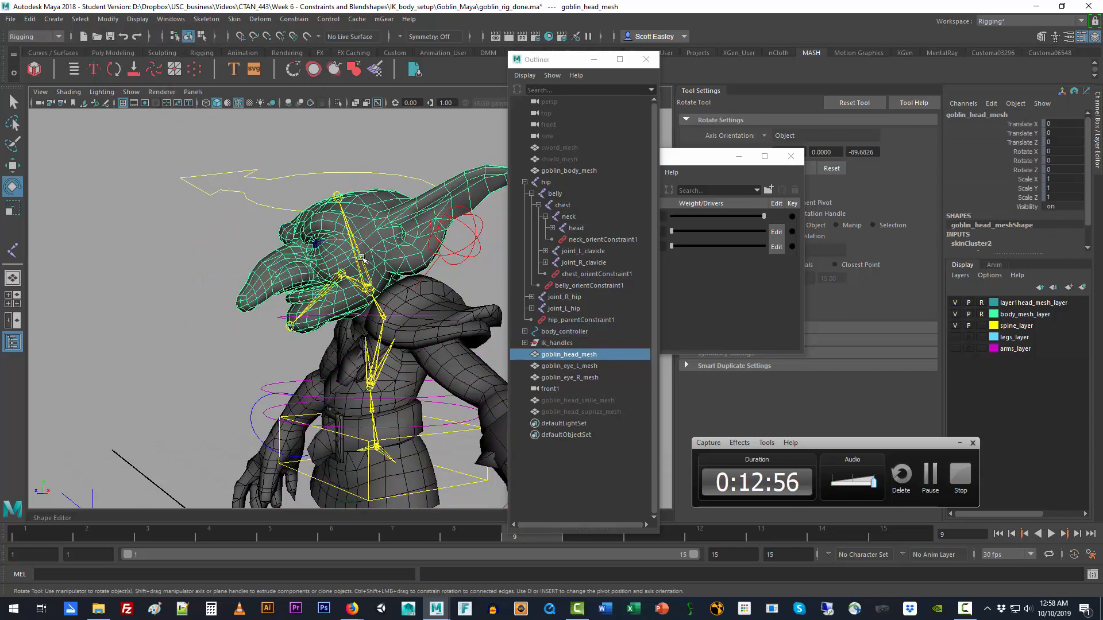
pyautogui.click(360, 257)
pyautogui.moveTo(345, 255)
pyautogui.mouseDown()
pyautogui.moveTo(345, 268)
pyautogui.moveTo(347, 235)
pyautogui.moveTo(345, 286)
pyautogui.moveTo(337, 269)
pyautogui.mouseUp()
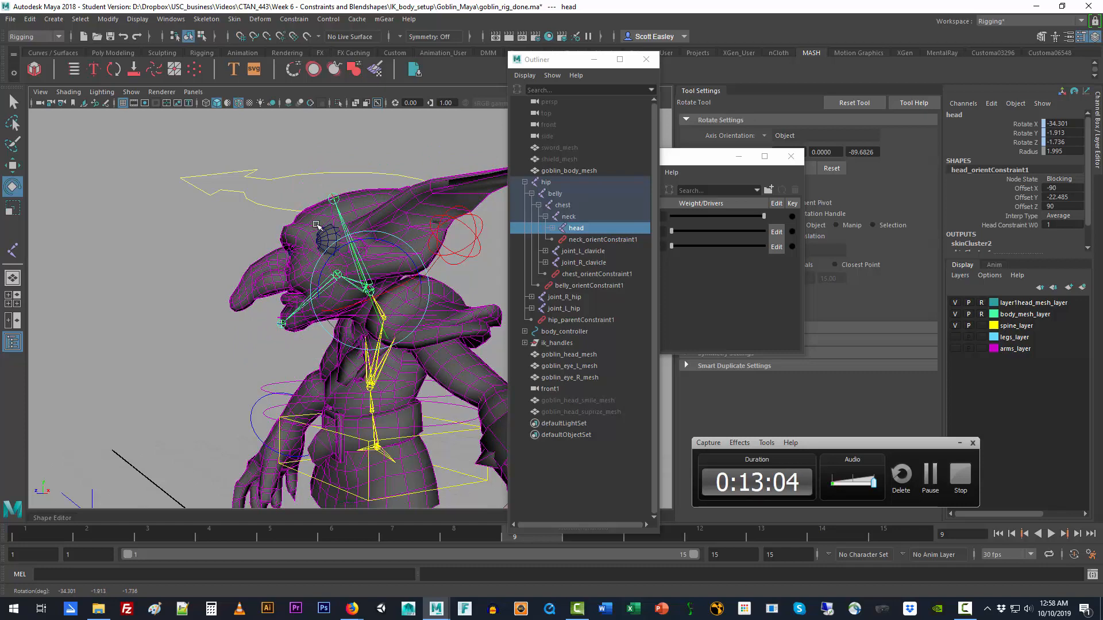
# Step: Re-enable evaluation of all node types with Evaluate All
pyautogui.click(191, 229)
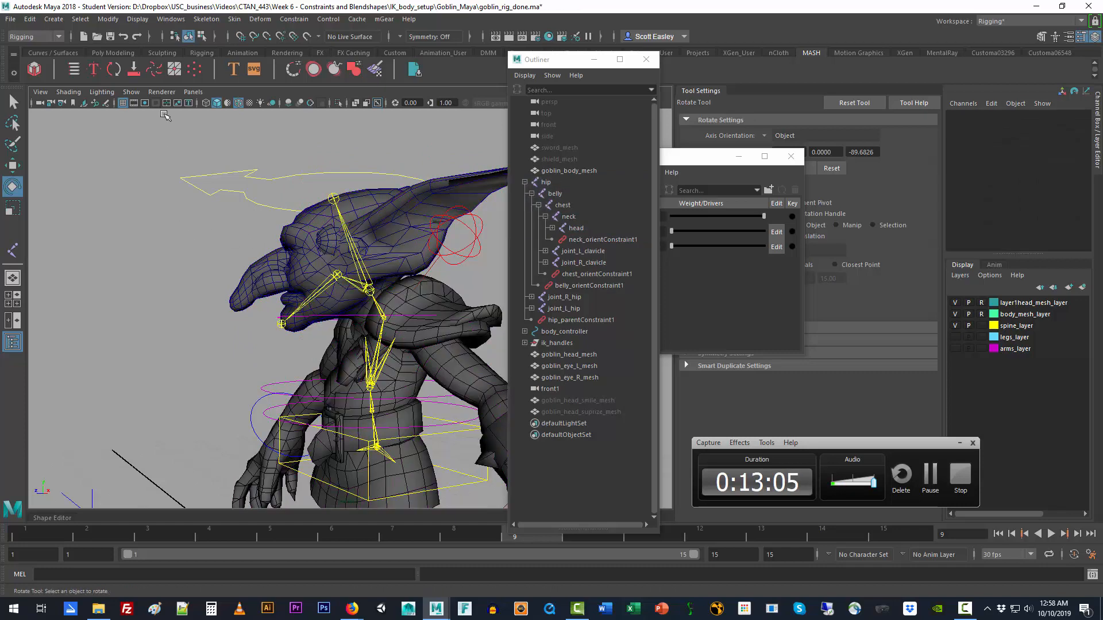
pyautogui.click(108, 19)
pyautogui.moveTo(144, 177)
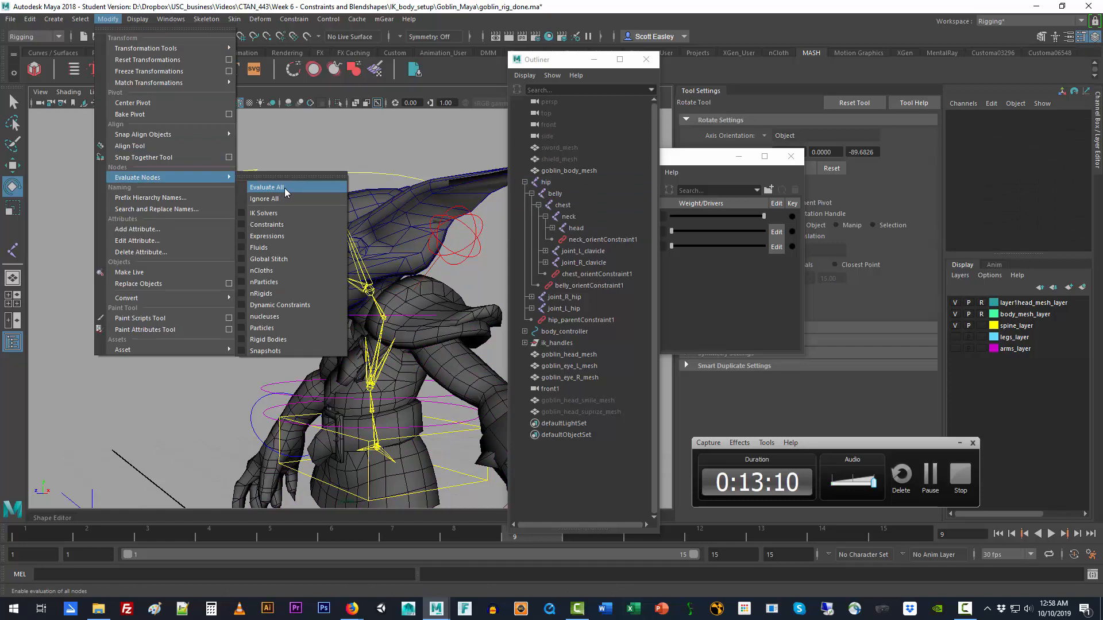
pyautogui.click(284, 188)
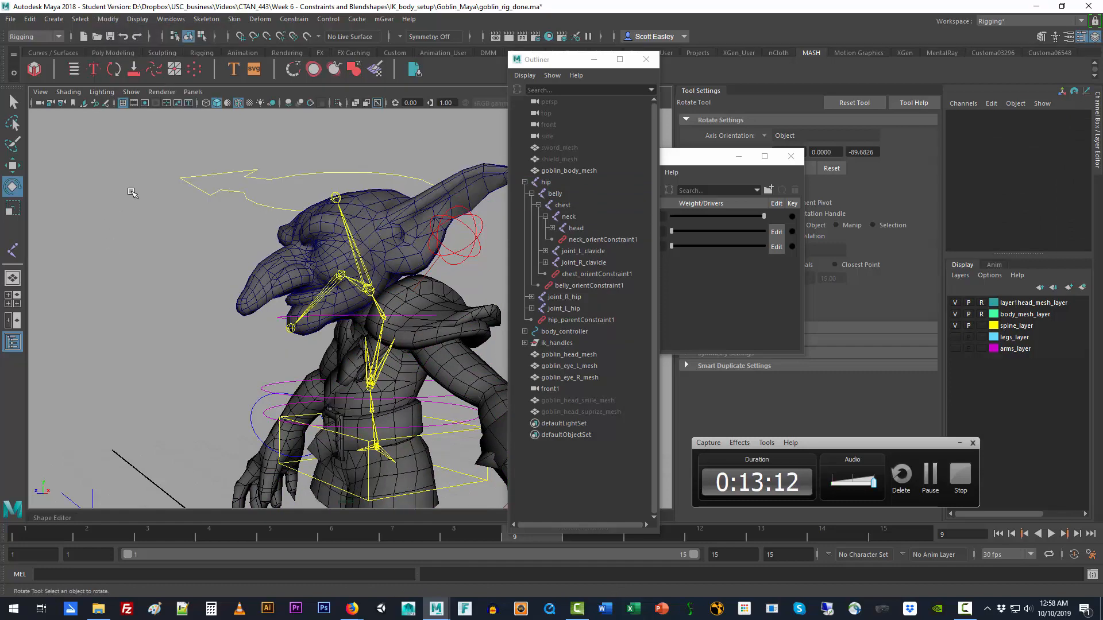
# Step: Test the head_constraint control's rotation and the surprise and smile blend shape weights on the skinned head, leaving both weights at 0
pyautogui.click(286, 183)
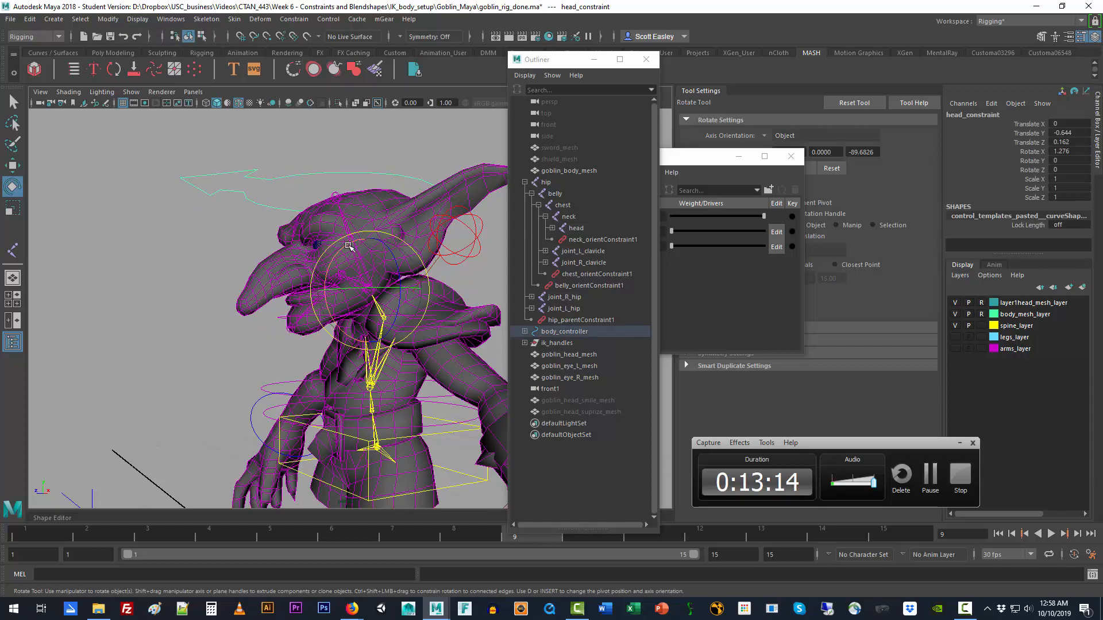
pyautogui.moveTo(349, 248)
pyautogui.mouseDown()
pyautogui.moveTo(338, 251)
pyautogui.moveTo(354, 264)
pyautogui.moveTo(362, 252)
pyautogui.mouseUp()
pyautogui.keyDown('alt'); pyautogui.moveTo(236, 310); pyautogui.dragTo(207, 295); pyautogui.keyUp('alt')
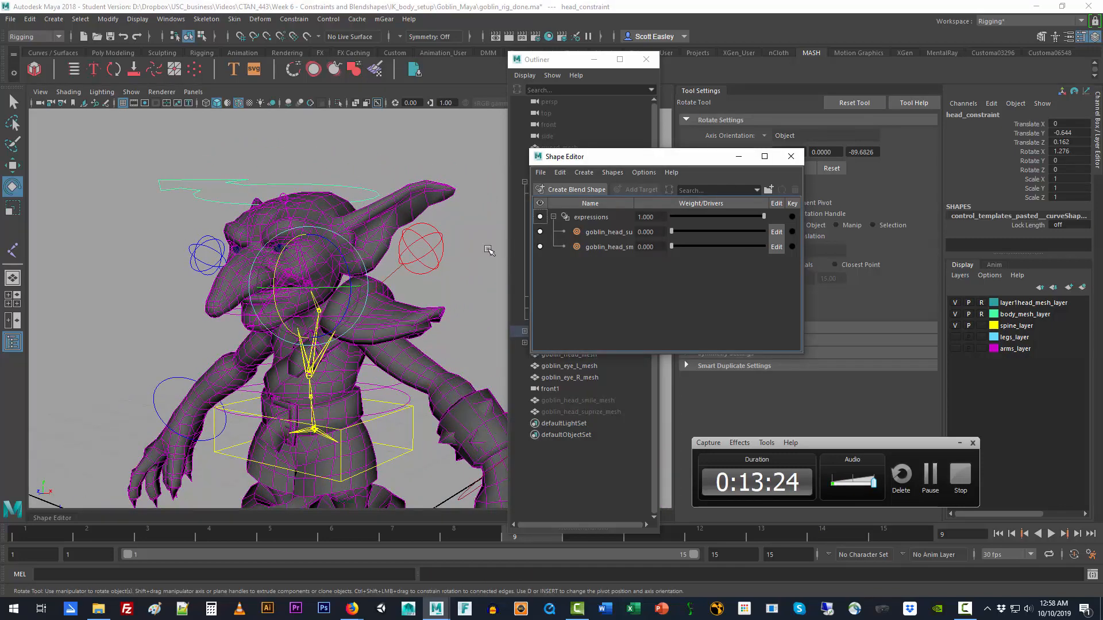
pyautogui.moveTo(670, 231)
pyautogui.mouseDown()
pyautogui.moveTo(772, 243)
pyautogui.moveTo(639, 231)
pyautogui.moveTo(680, 247)
pyautogui.moveTo(759, 248)
pyautogui.moveTo(664, 247)
pyautogui.mouseUp()
pyautogui.click(446, 147)
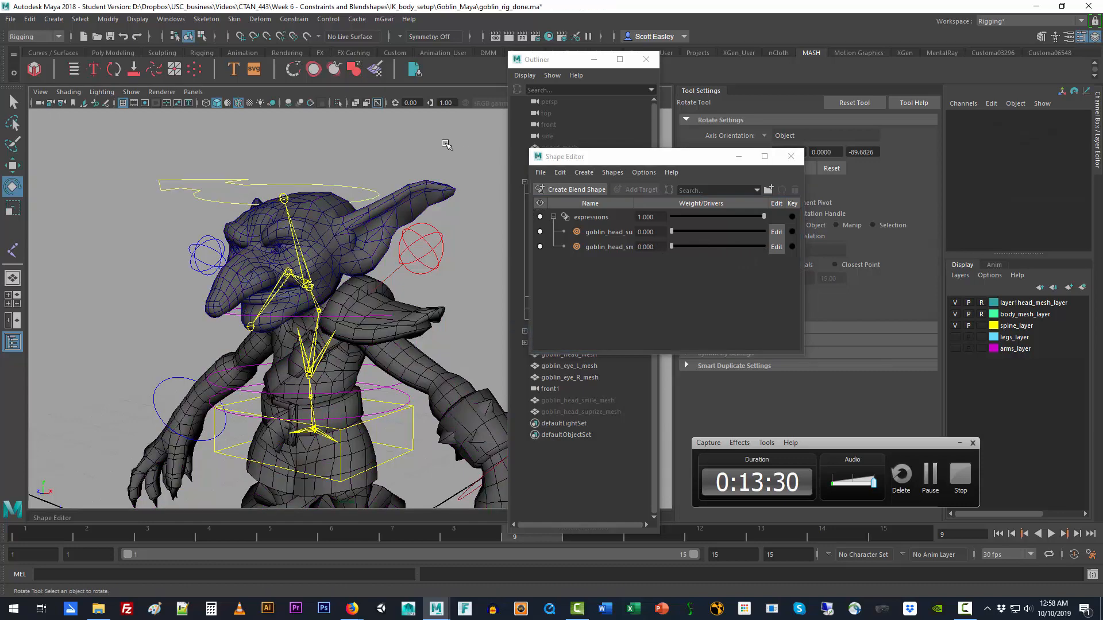
# Step: Open the list of all input operations for goblin_head_mesh and place it clear of the Shape Editor's weight sliders
pyautogui.click(428, 187)
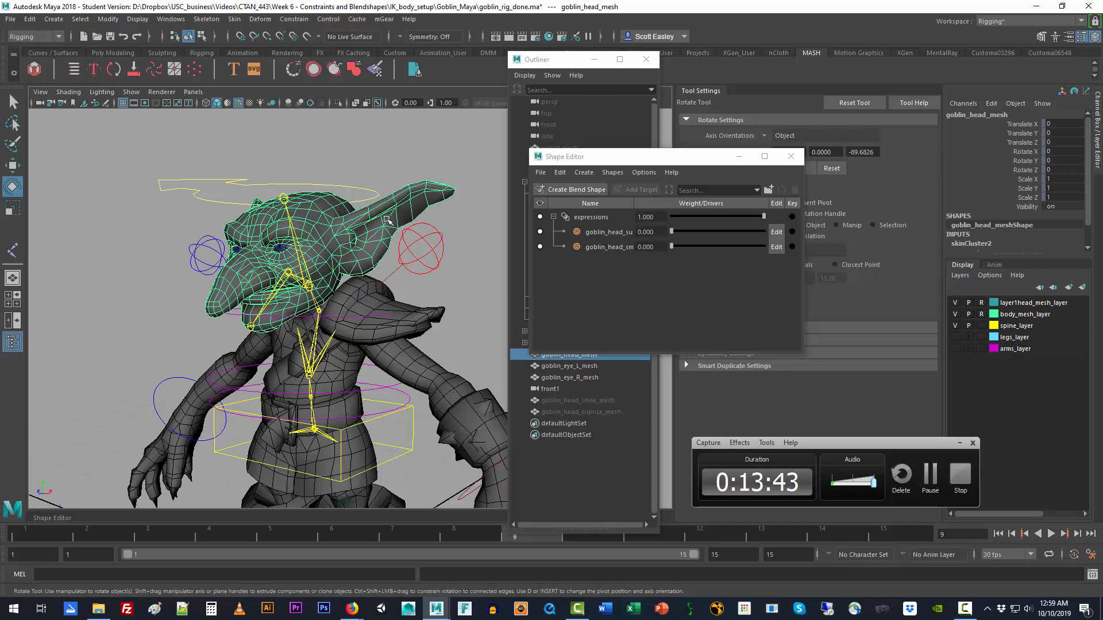
pyautogui.rightClick(417, 205)
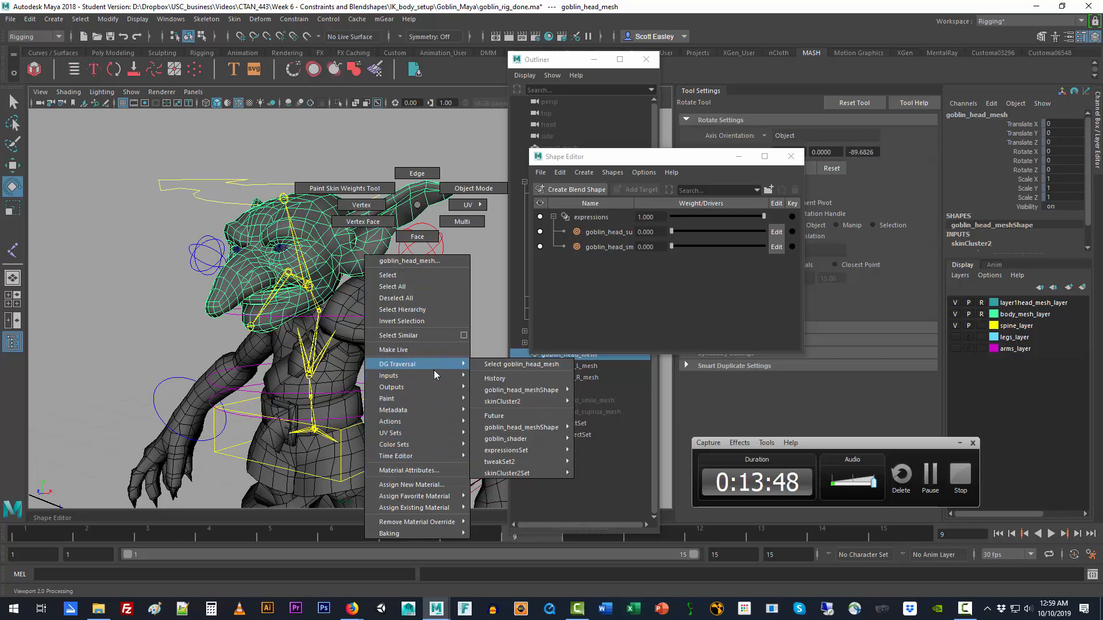
pyautogui.moveTo(437, 375)
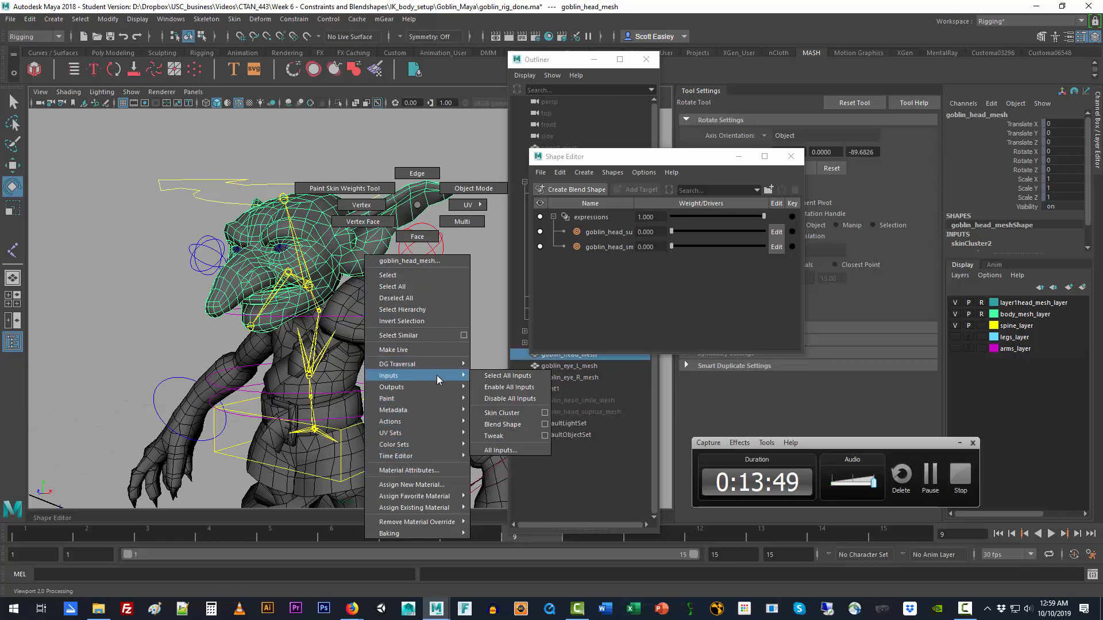
pyautogui.click(498, 450)
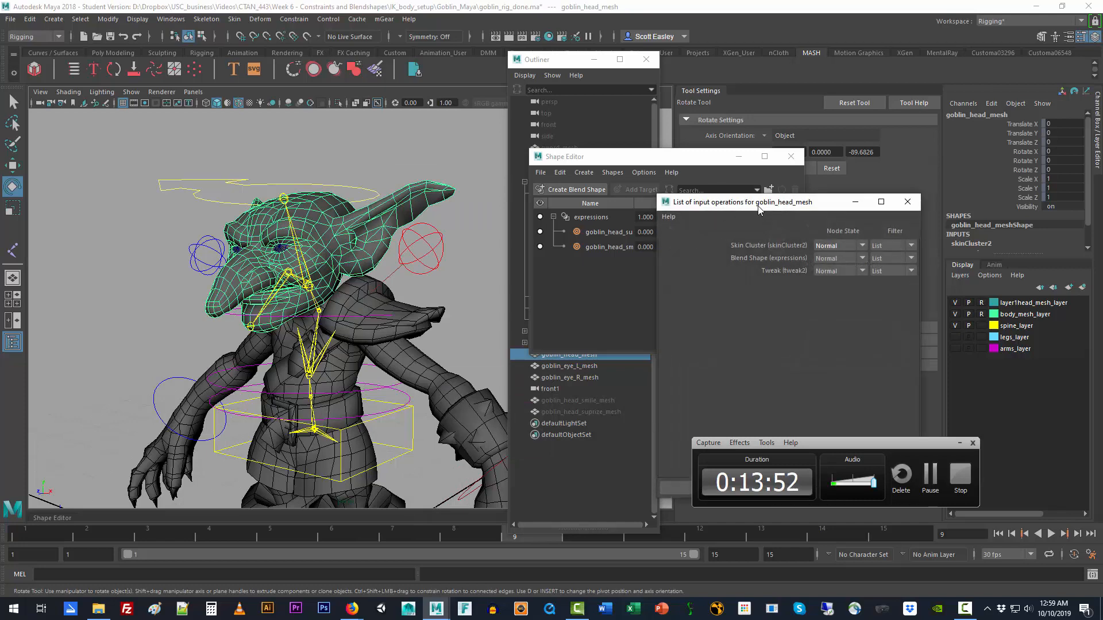
pyautogui.moveTo(757, 206); pyautogui.dragTo(435, 182)
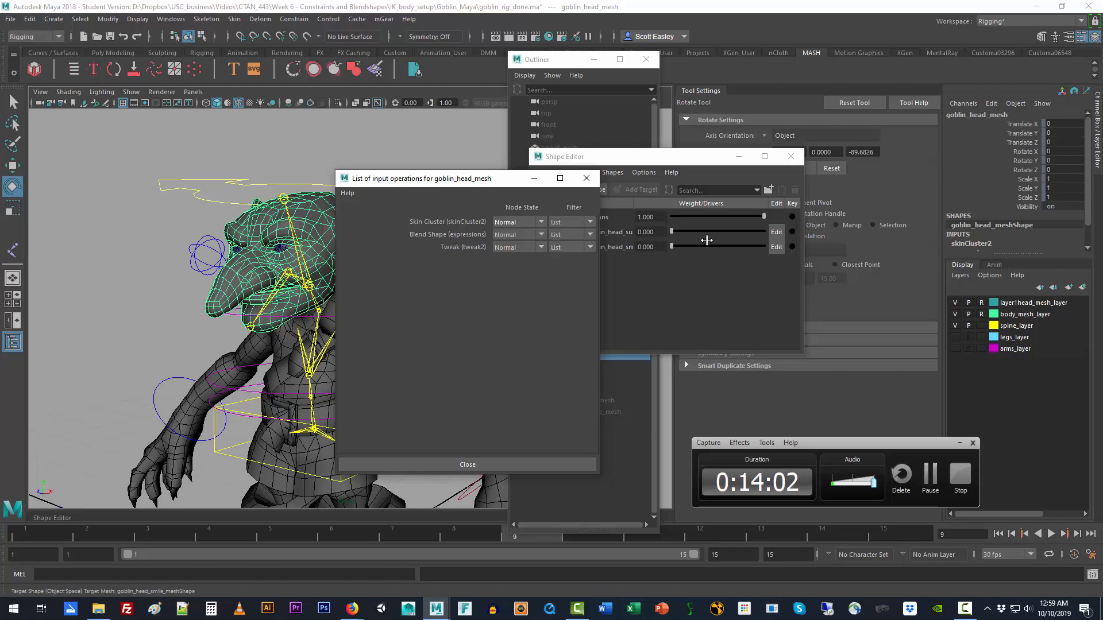
# Step: Set the surprise blend shape weight to 0.981 and rotate the head_constraint control to about 30.2 degrees in X
pyautogui.moveTo(715, 235); pyautogui.dragTo(762, 237)
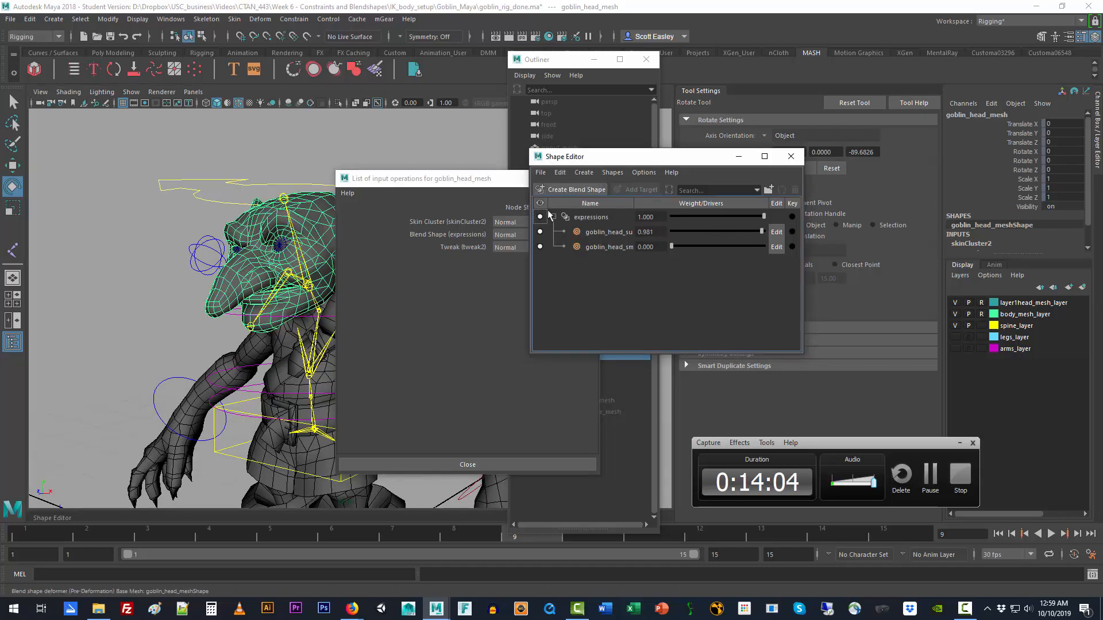
pyautogui.click(257, 190)
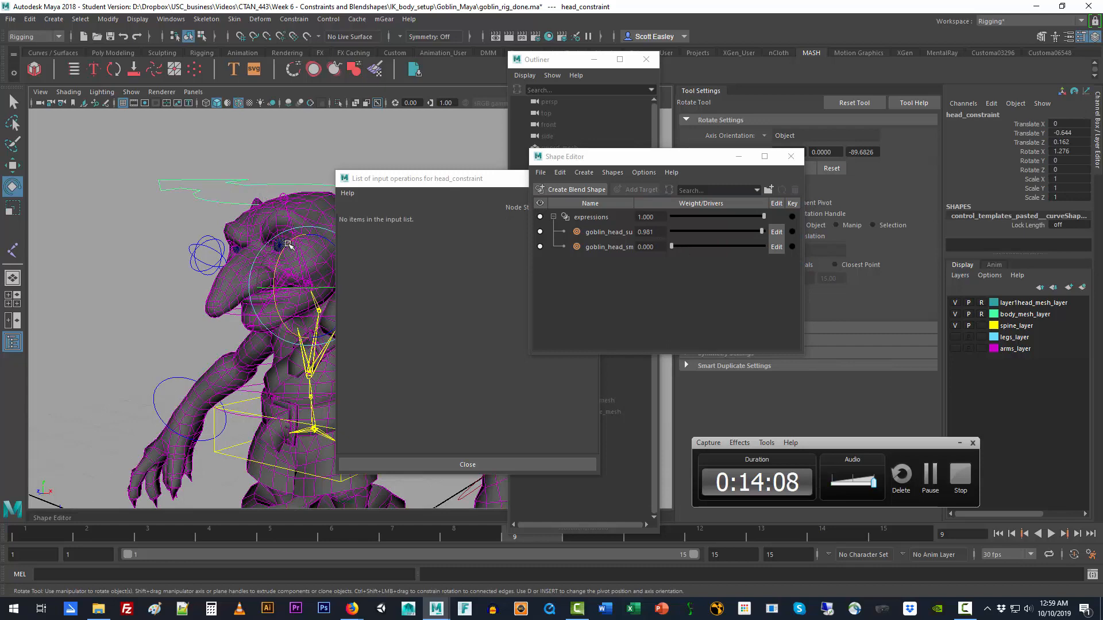
pyautogui.moveTo(288, 245); pyautogui.dragTo(272, 262)
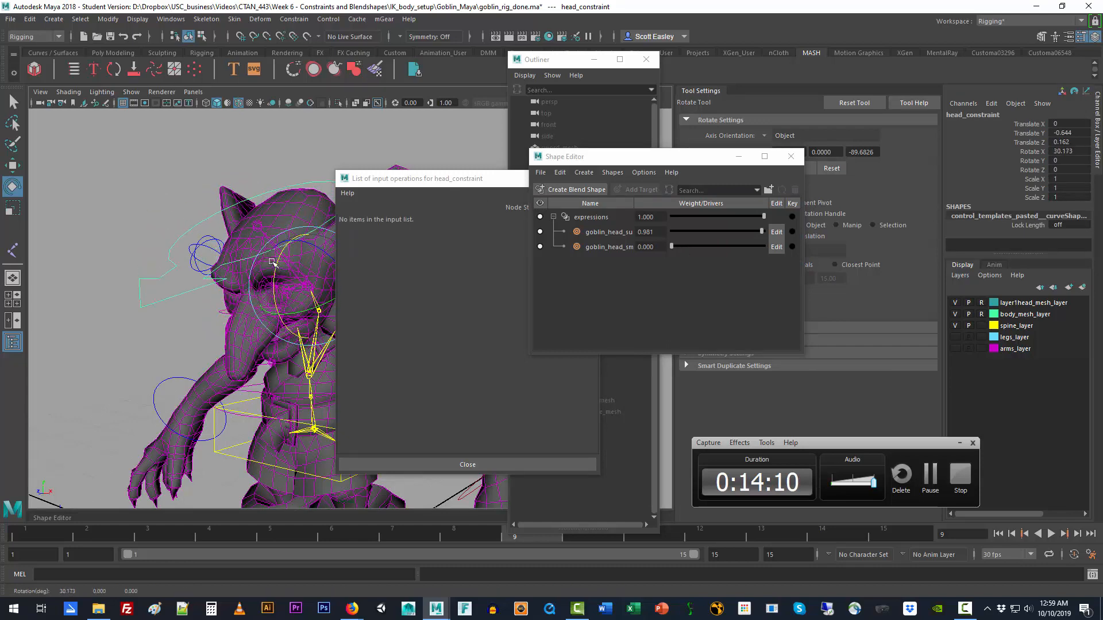
pyautogui.hotkey('ctrl', 'z')
# Step: Reorder the goblin_head_mesh inputs so that the expressions blend shape sits above skinCluster2
pyautogui.click(303, 207)
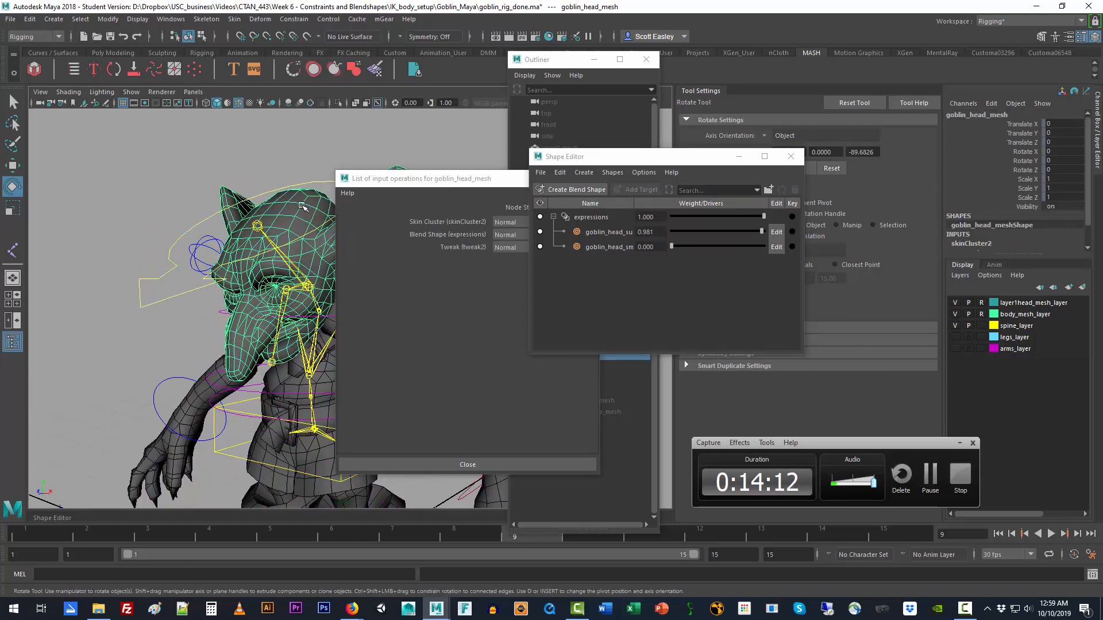
pyautogui.click(443, 186)
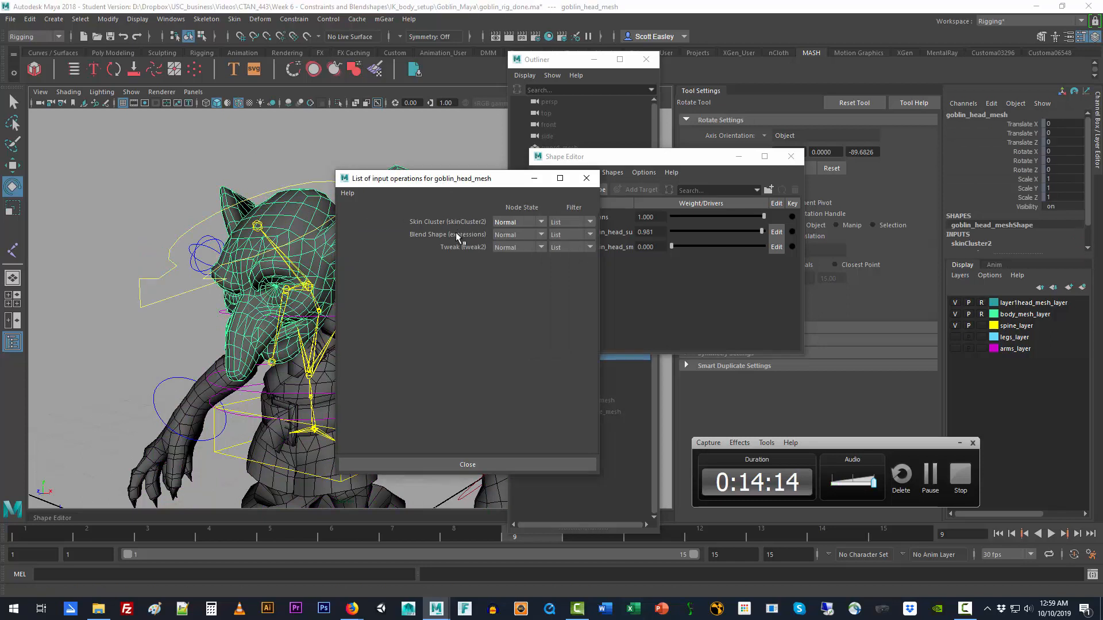
pyautogui.moveTo(469, 186); pyautogui.dragTo(531, 217)
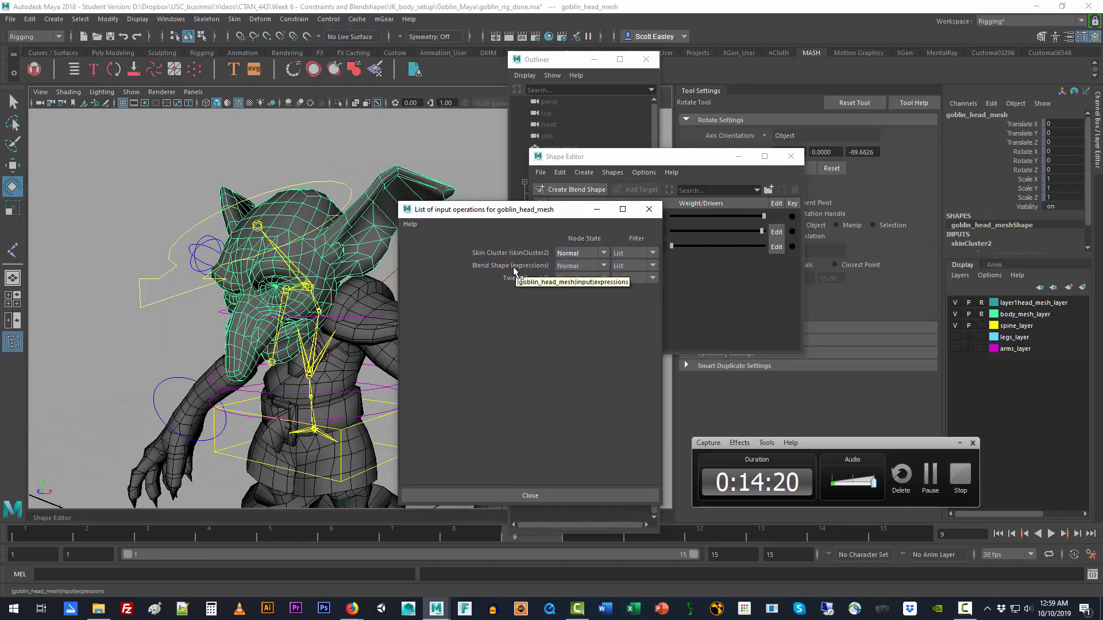
pyautogui.moveTo(514, 268); pyautogui.dragTo(514, 267, button='middle')
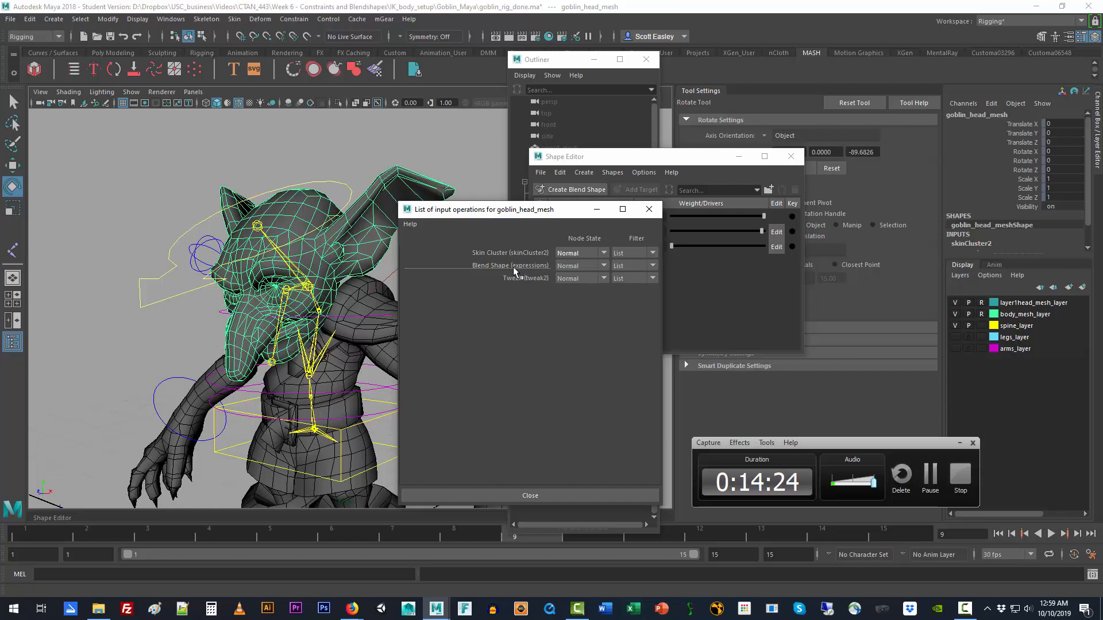
pyautogui.moveTo(514, 272); pyautogui.dragTo(516, 255, button='middle')
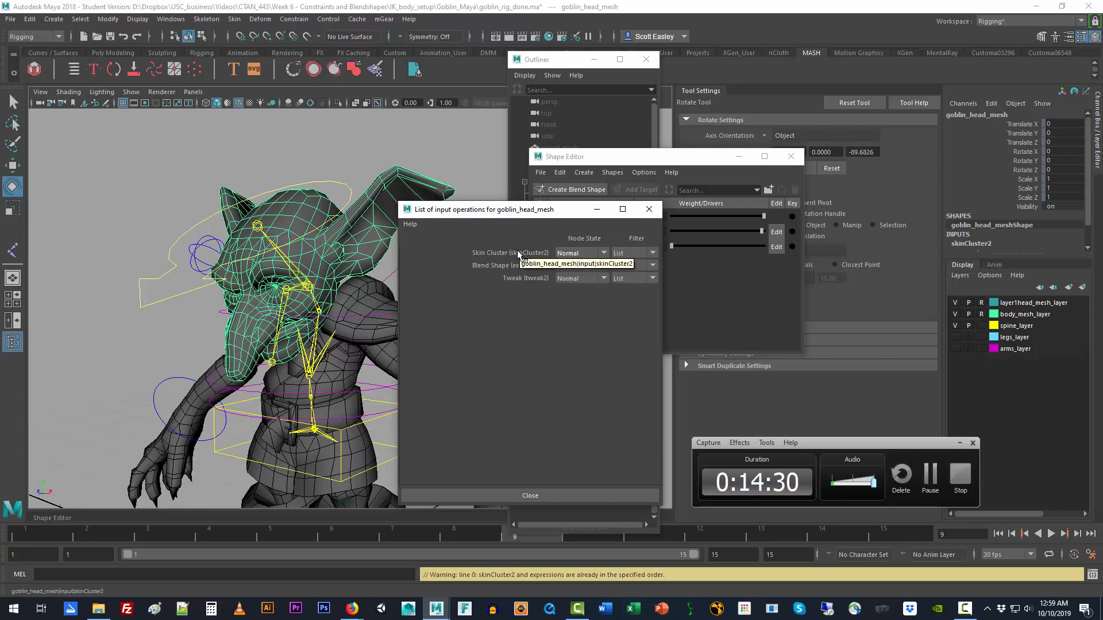
pyautogui.moveTo(517, 257); pyautogui.dragTo(520, 269, button='middle')
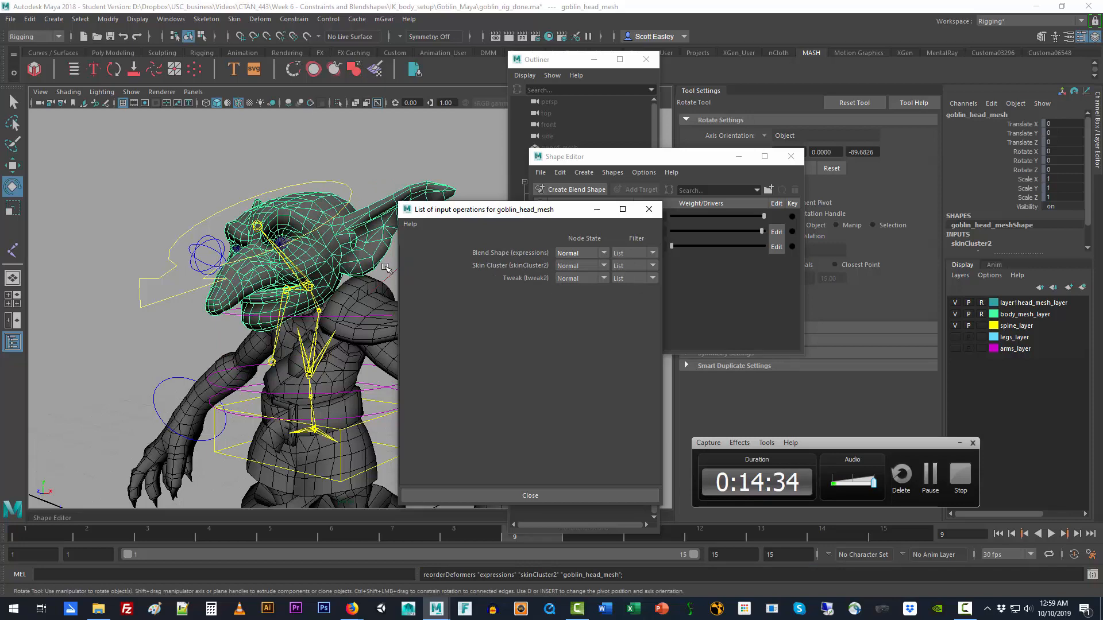
# Step: Rotate the head_constraint control to about 50.6 degrees in X and reselect the head mesh
pyautogui.click(351, 192)
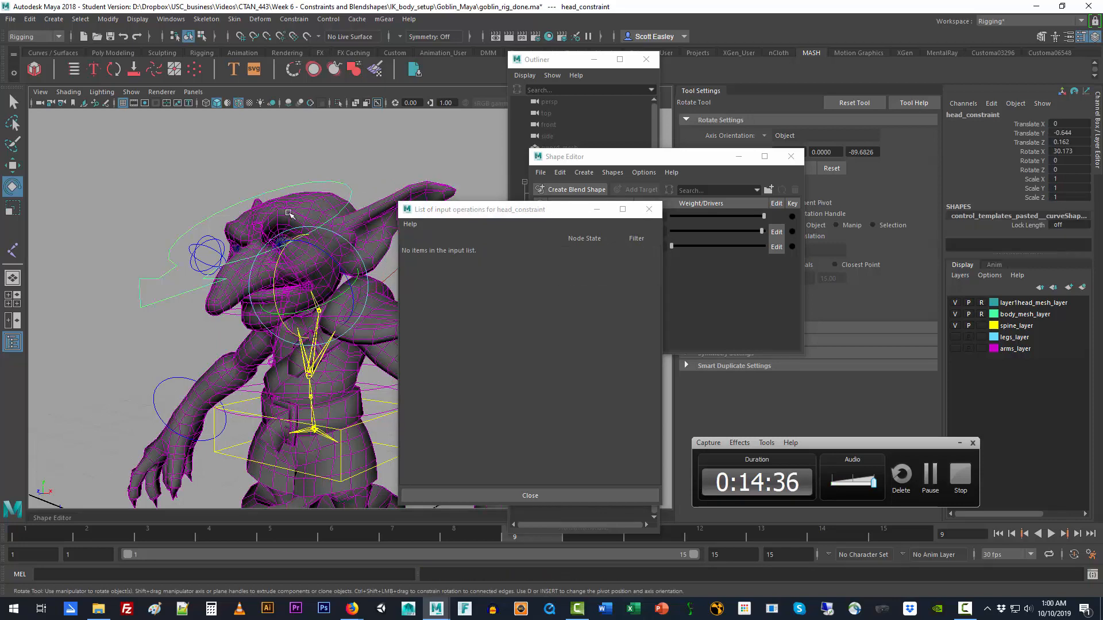
pyautogui.moveTo(275, 265); pyautogui.dragTo(377, 206)
pyautogui.click(379, 206)
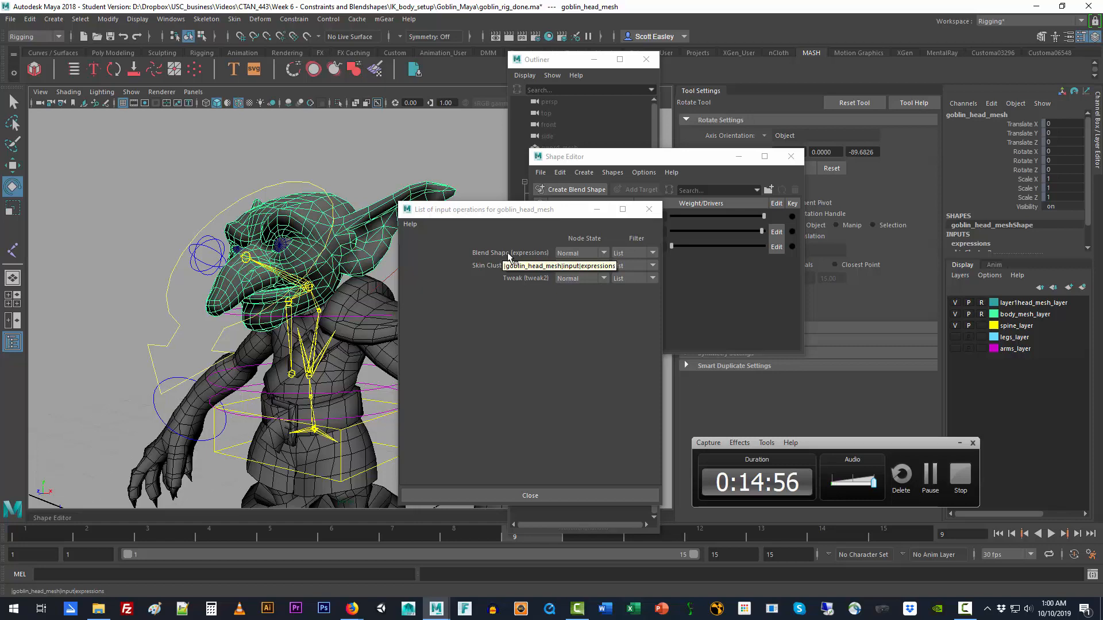
# Step: Move skinCluster2 back above the expressions blend shape in the head mesh's inputs and set head_constraint Rotate X to 0
pyautogui.moveTo(508, 261); pyautogui.dragTo(510, 269, button='middle')
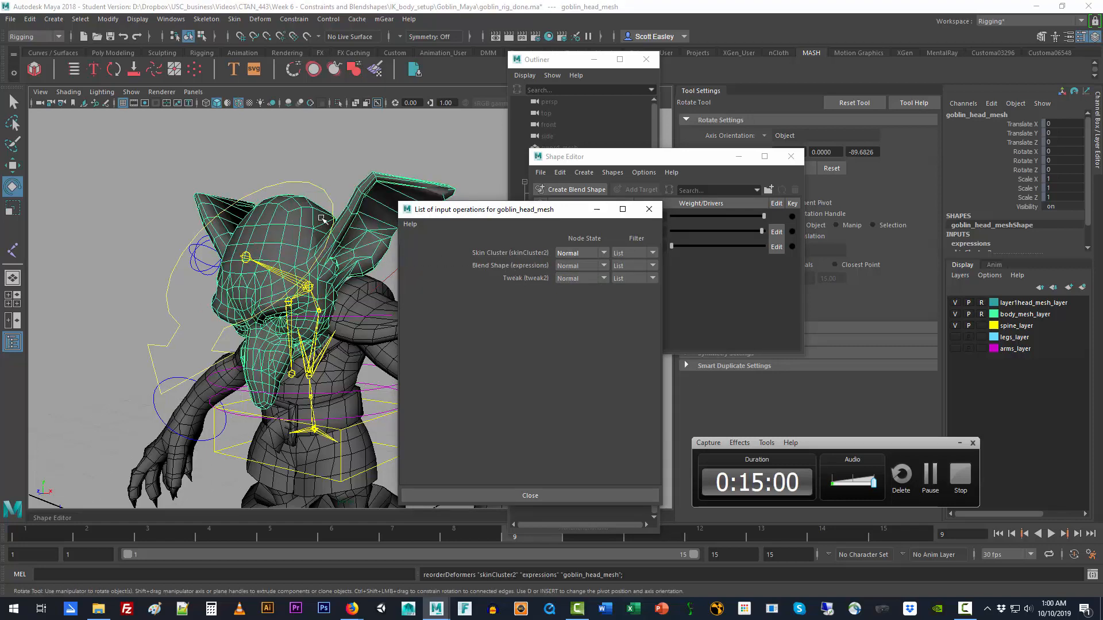
pyautogui.click(297, 177)
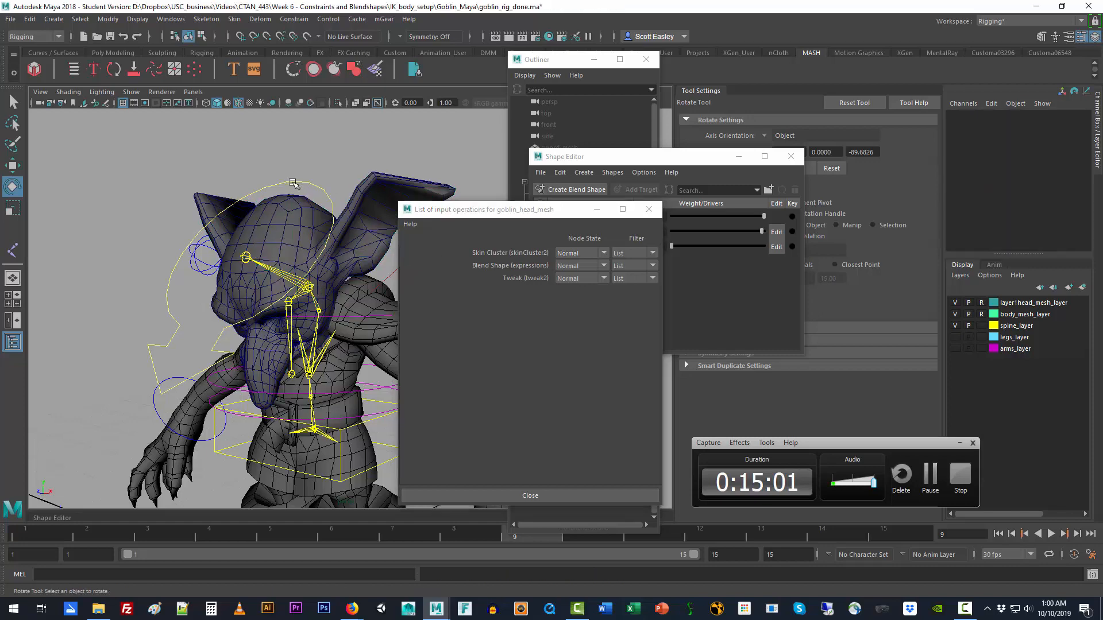
pyautogui.click(253, 190)
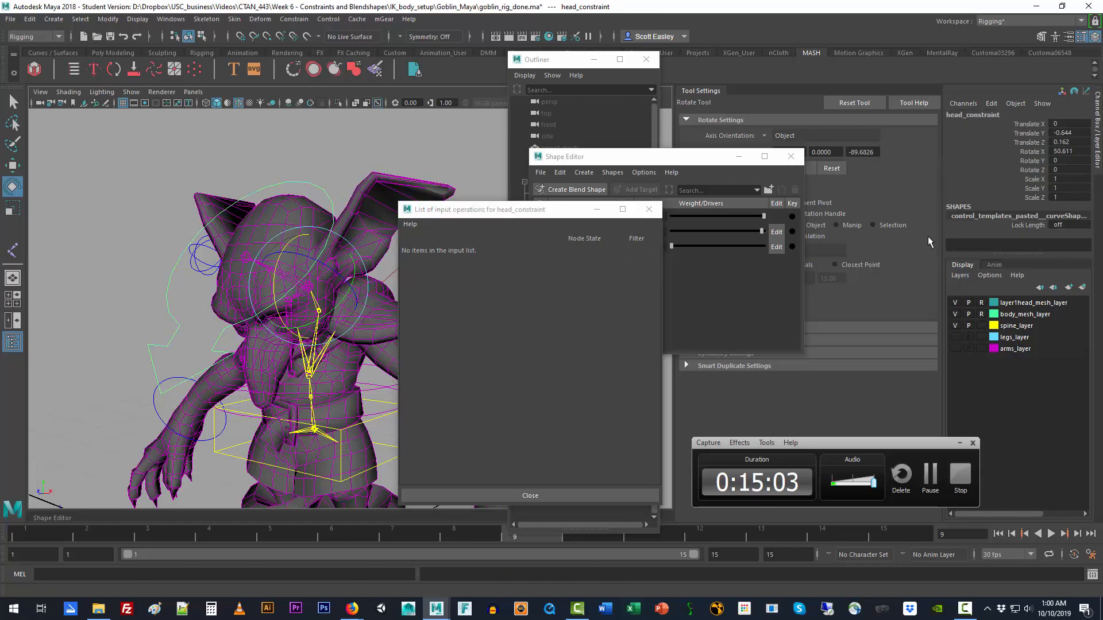
pyautogui.doubleClick(1071, 152)
pyautogui.write('0')
pyautogui.press('Return')
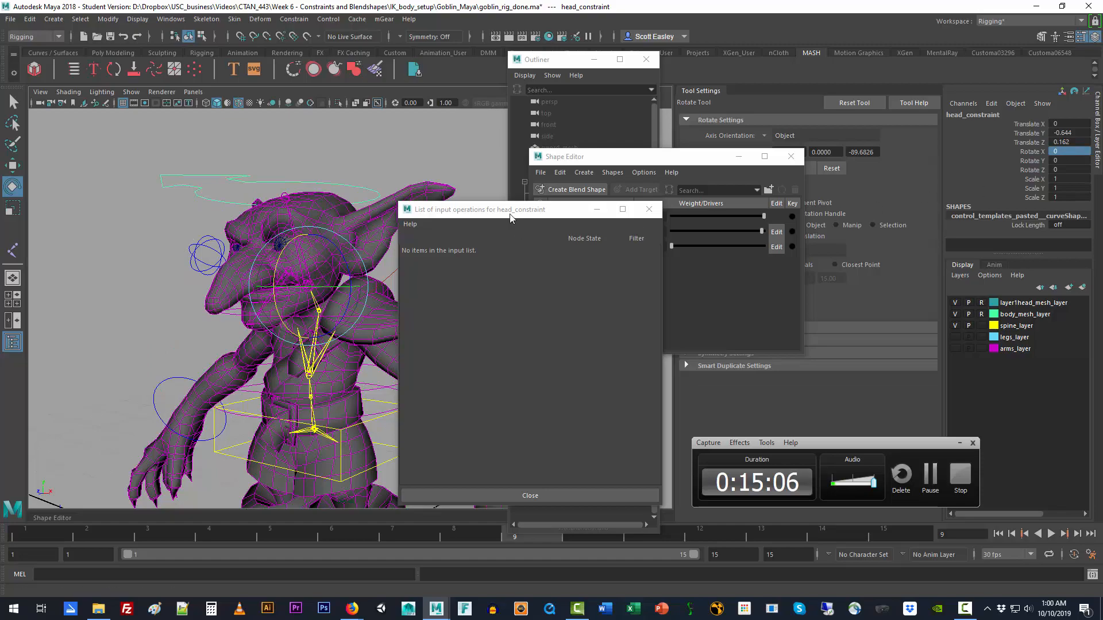
pyautogui.keyDown('alt'); pyautogui.moveTo(297, 338); pyautogui.dragTo(357, 305); pyautogui.keyUp('alt')
pyautogui.keyDown('alt'); pyautogui.moveTo(413, 323); pyautogui.dragTo(268, 372, button='right'); pyautogui.keyUp('alt')
pyautogui.click(184, 276)
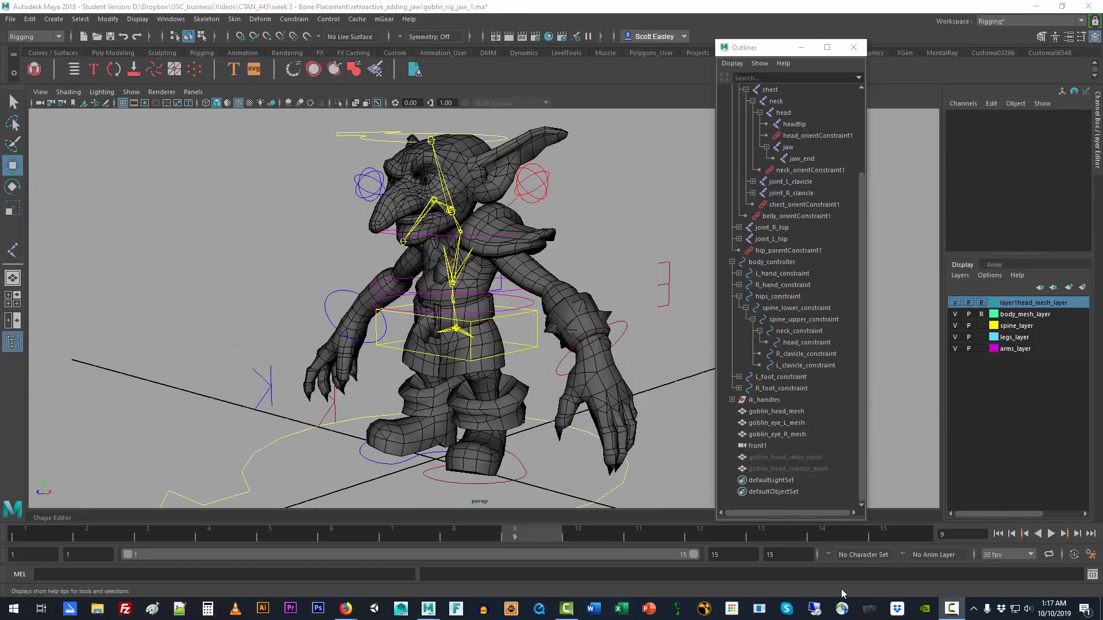
# Step: Create a NURBS circle at the origin and put the Outliner out of the way
pyautogui.click(58, 20)
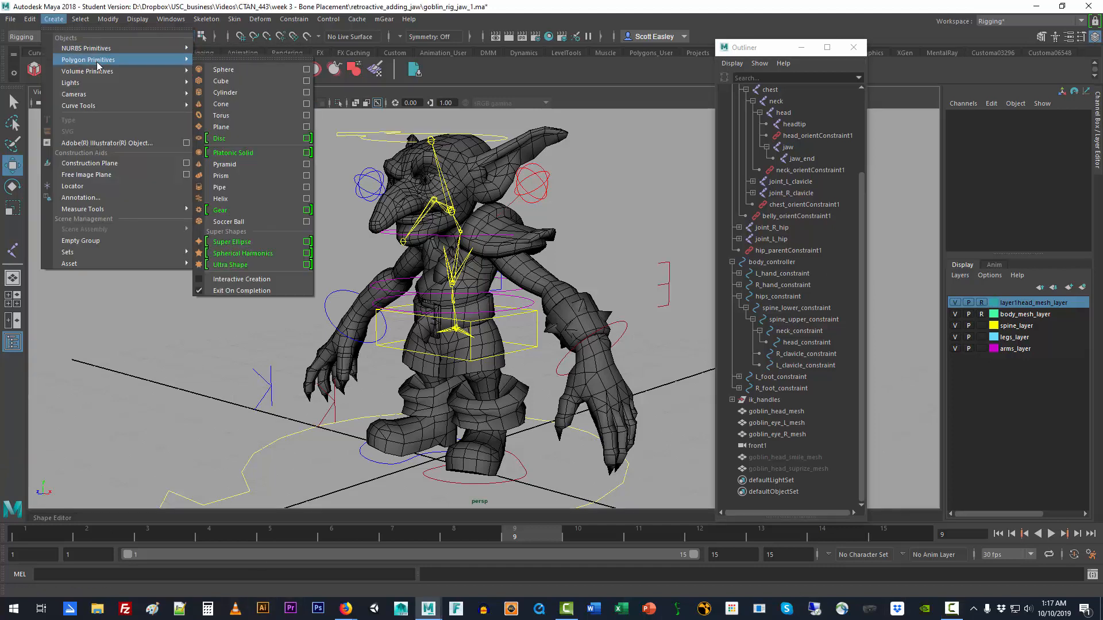
pyautogui.moveTo(129, 48)
pyautogui.click(236, 126)
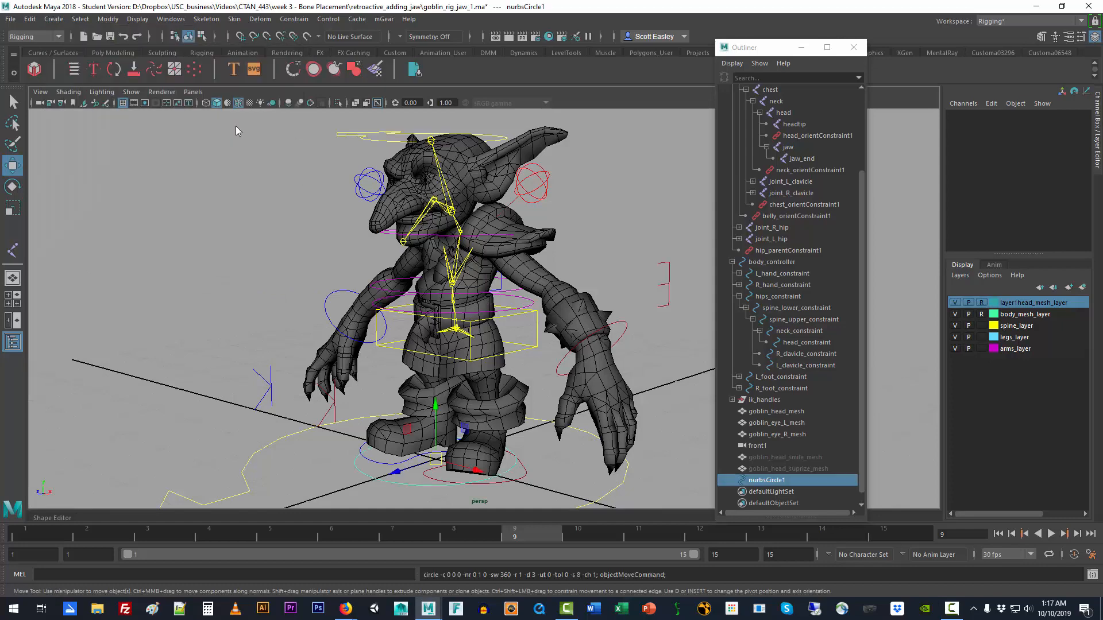
pyautogui.click(858, 49)
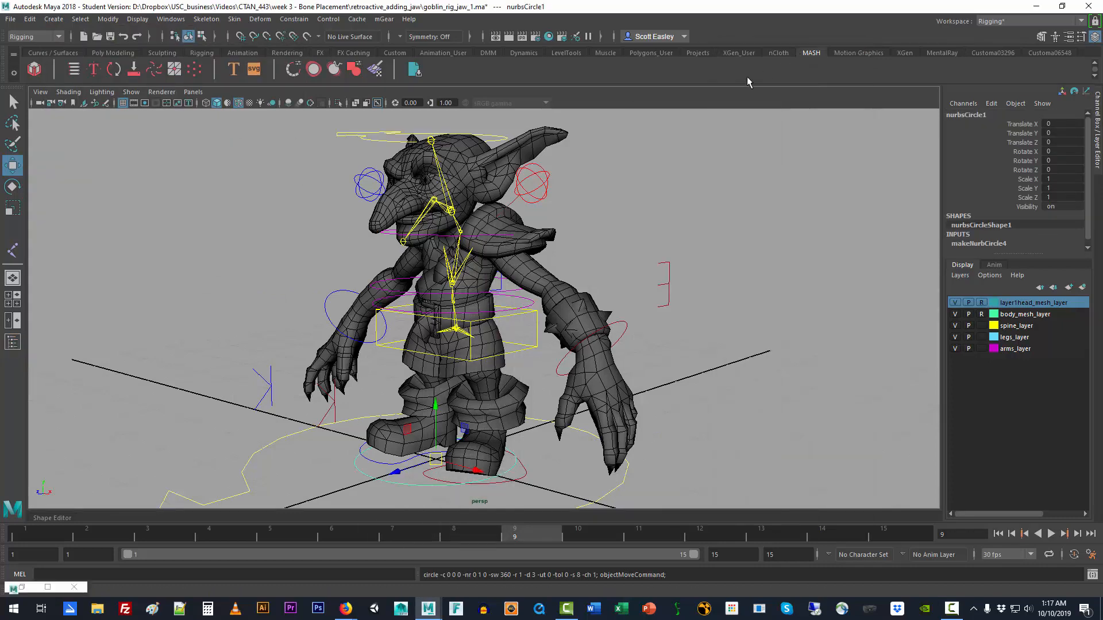
# Step: Enable drawing overrides on the new circle's shape node and set its index color to green
pyautogui.click(1083, 38)
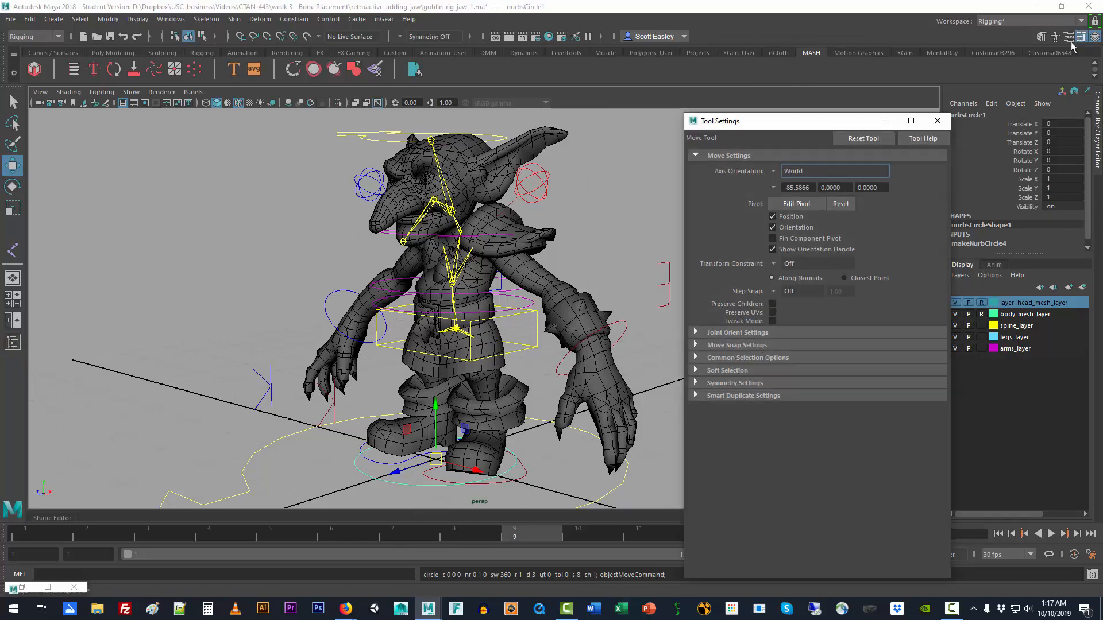
pyautogui.moveTo(817, 118); pyautogui.dragTo(758, 81)
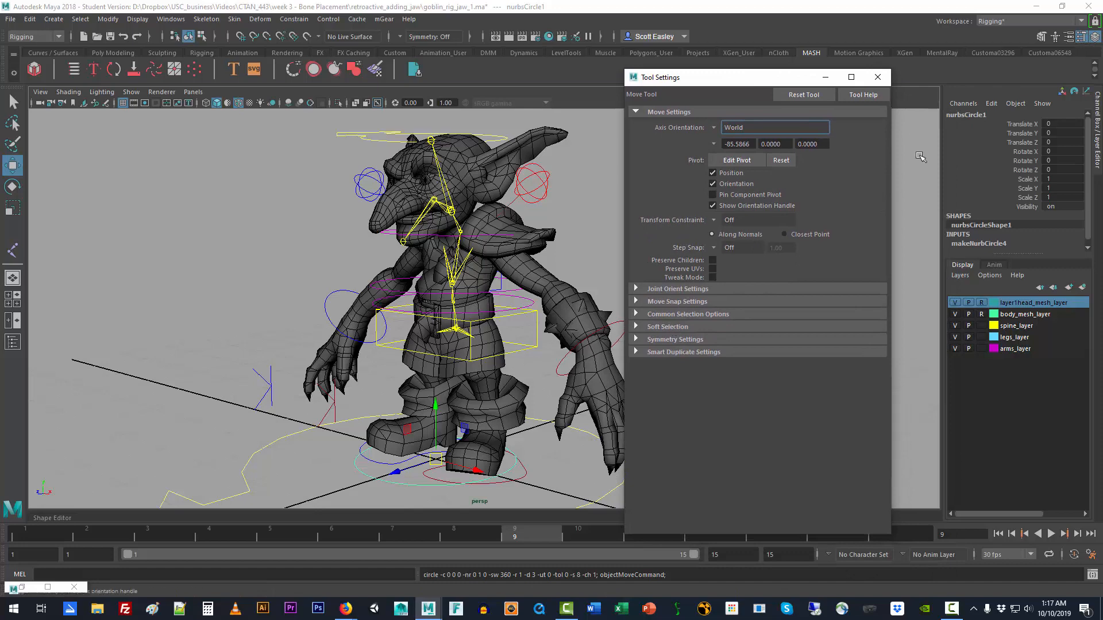
pyautogui.click(1067, 38)
pyautogui.click(1083, 38)
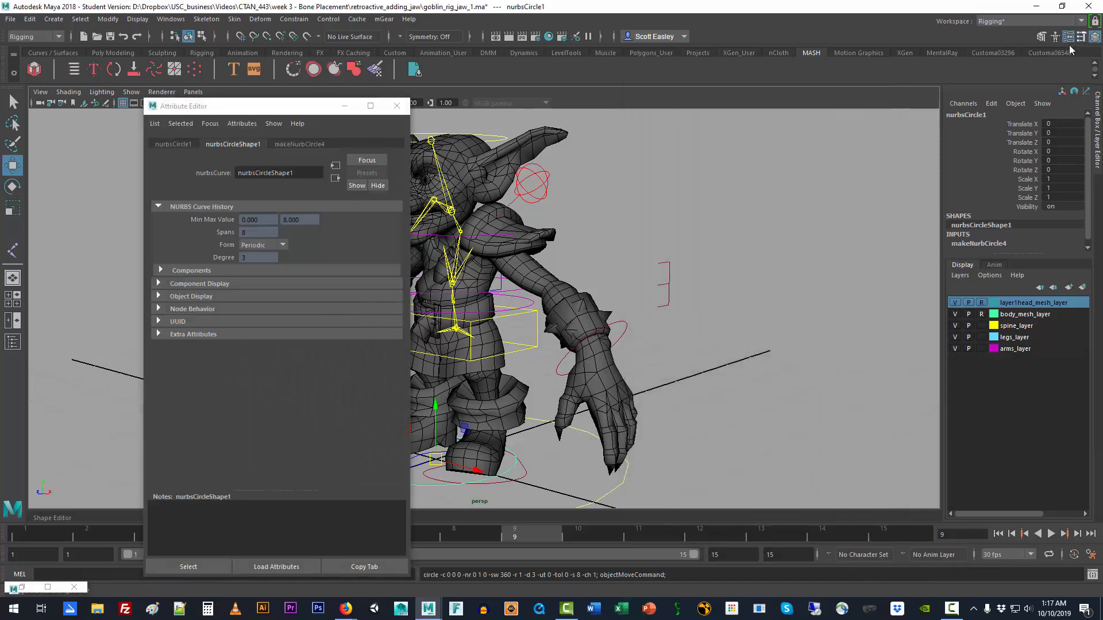
pyautogui.moveTo(239, 108); pyautogui.dragTo(711, 64)
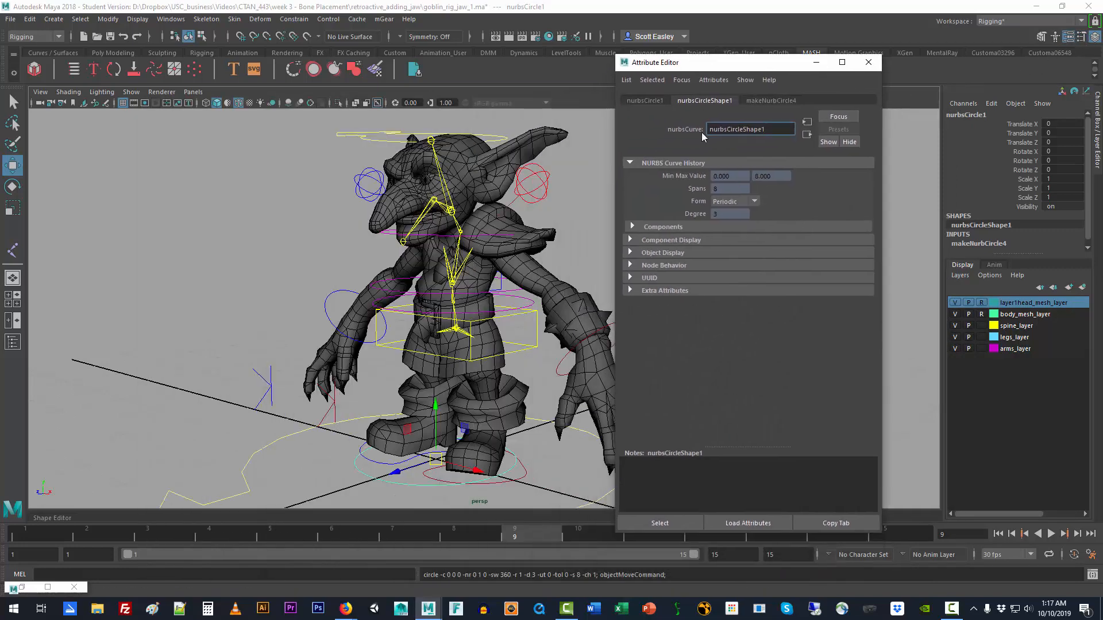
pyautogui.click(662, 253)
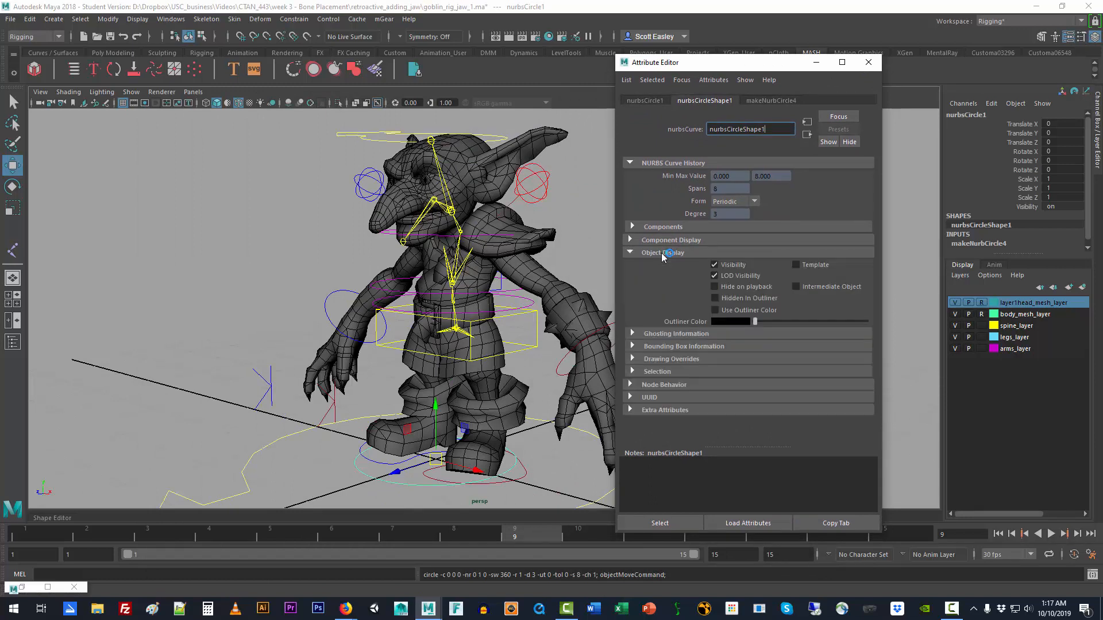
pyautogui.click(682, 360)
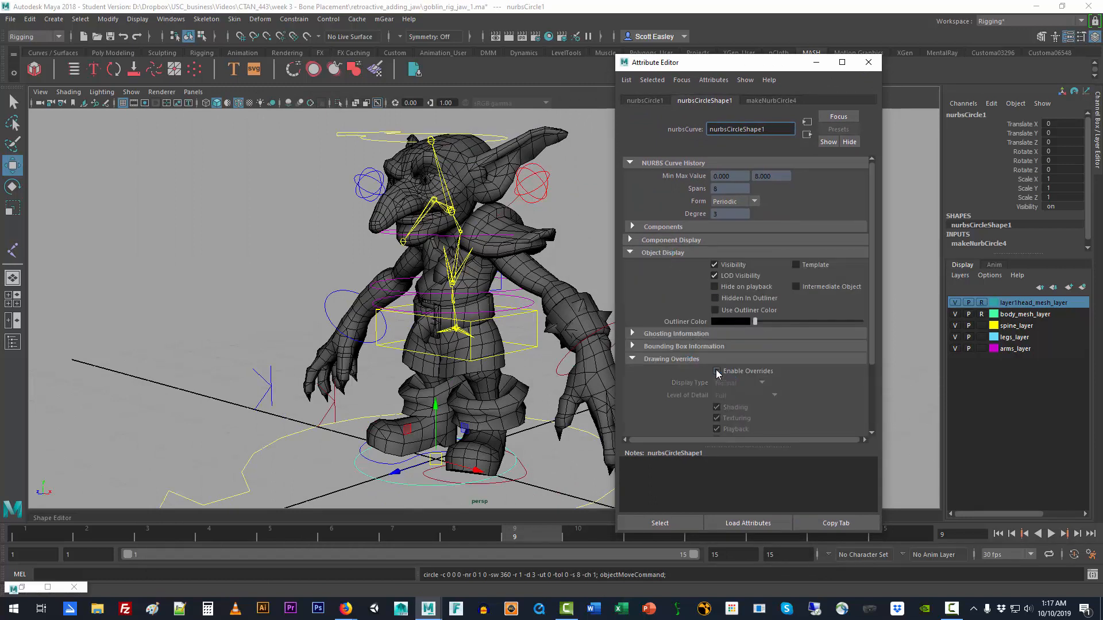
pyautogui.click(716, 372)
pyautogui.scroll(-3, 870, 401)
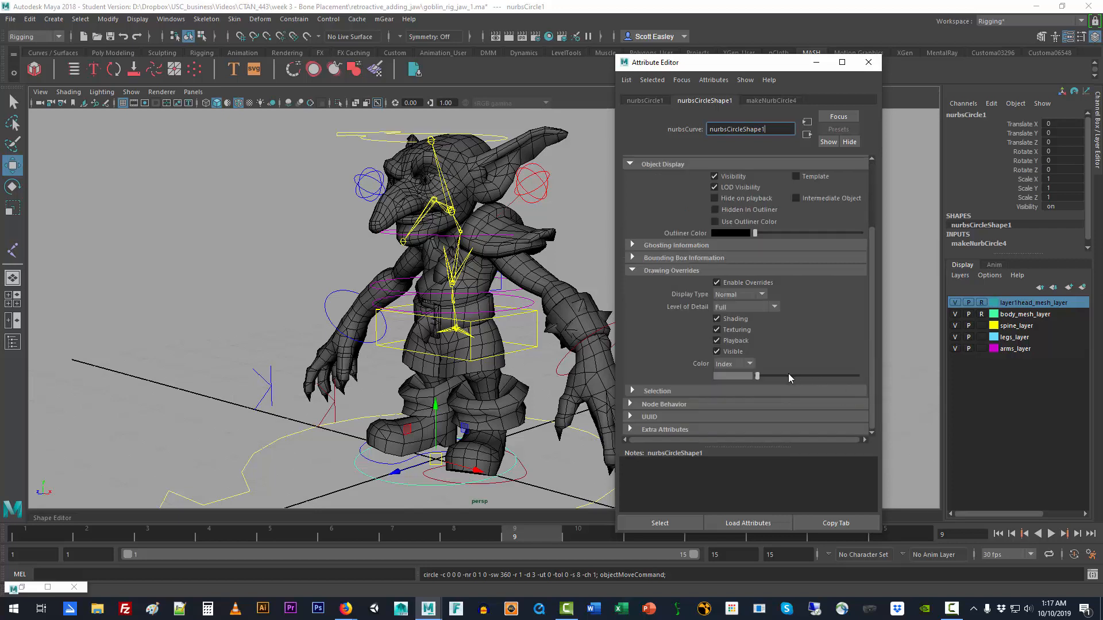
pyautogui.moveTo(784, 375); pyautogui.dragTo(802, 377)
pyautogui.click(192, 391)
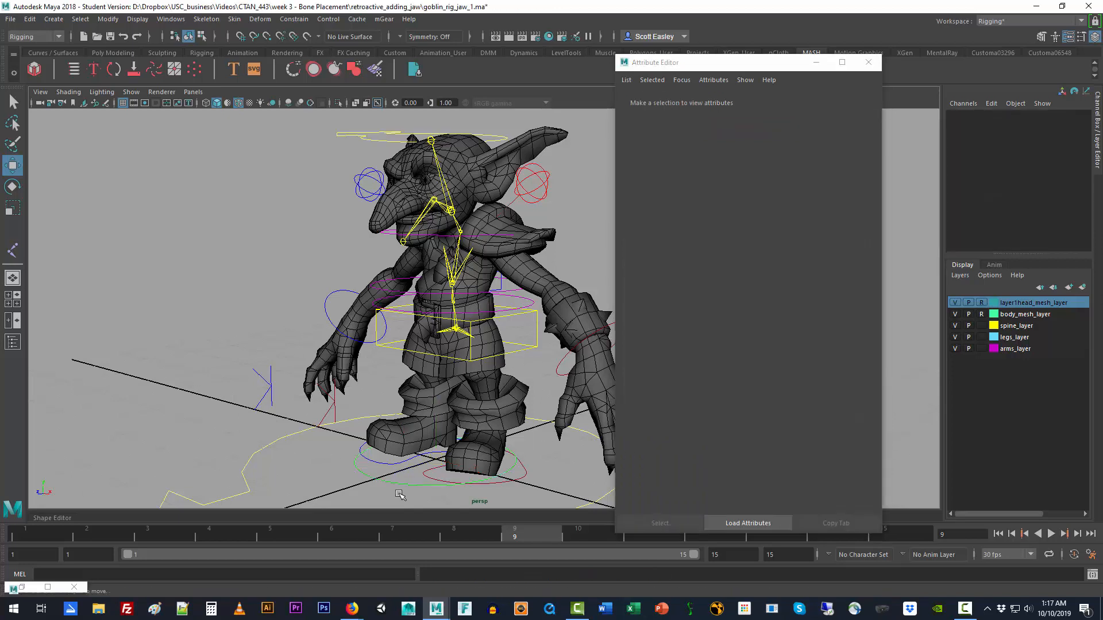
# Step: Raise the green circle to 3.069 in Y, level with the jaw joint, and hide the body and head mesh layers
pyautogui.click(410, 486)
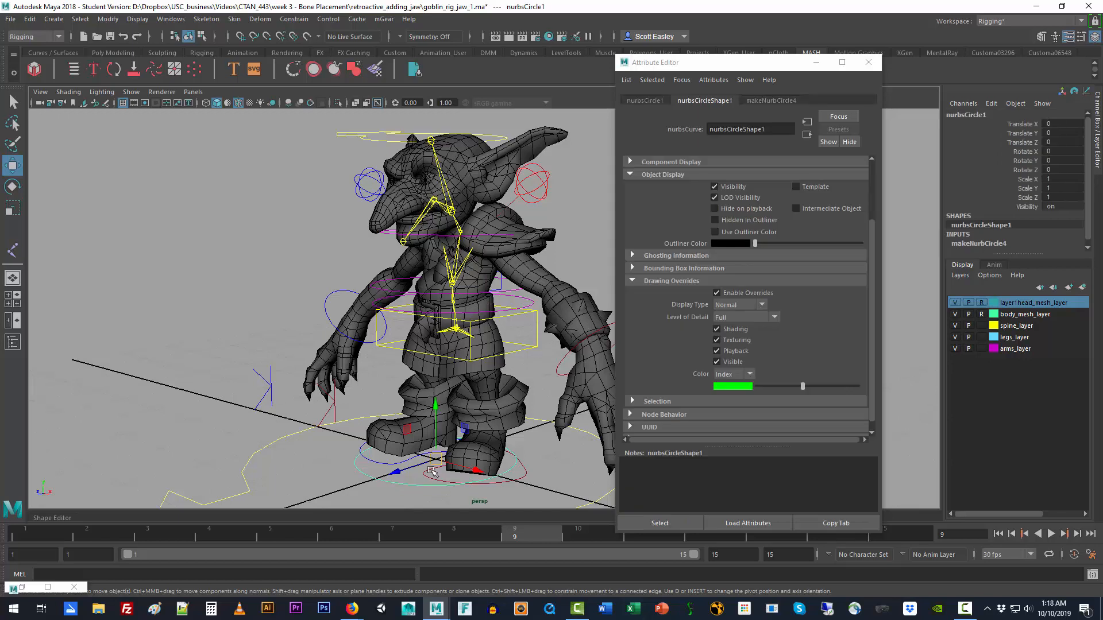
pyautogui.moveTo(434, 407); pyautogui.dragTo(454, 164)
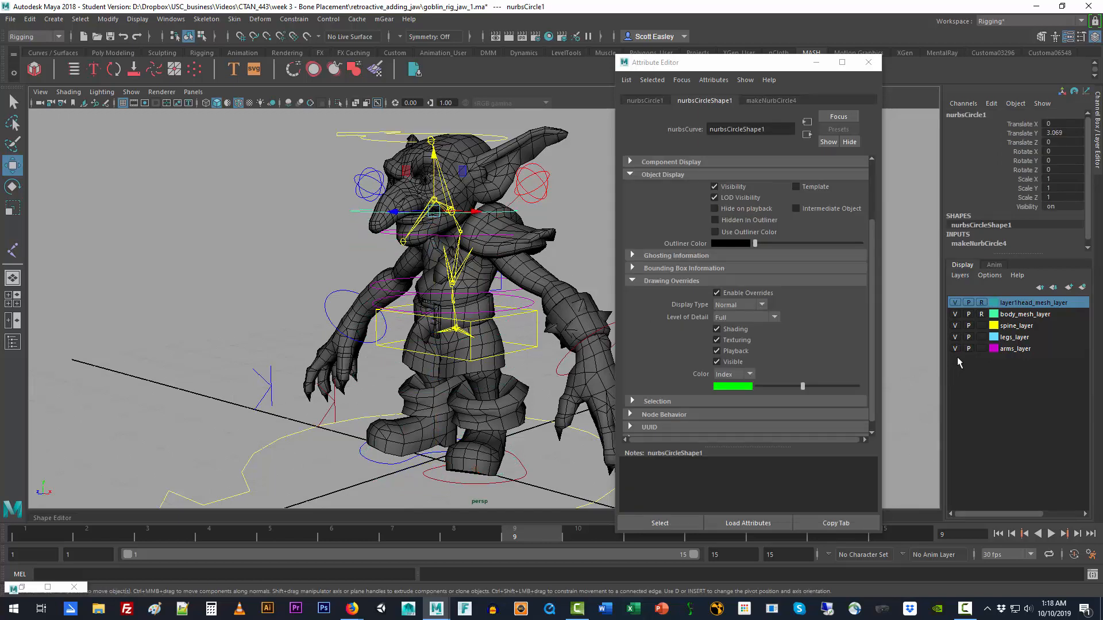
pyautogui.click(955, 315)
pyautogui.click(955, 303)
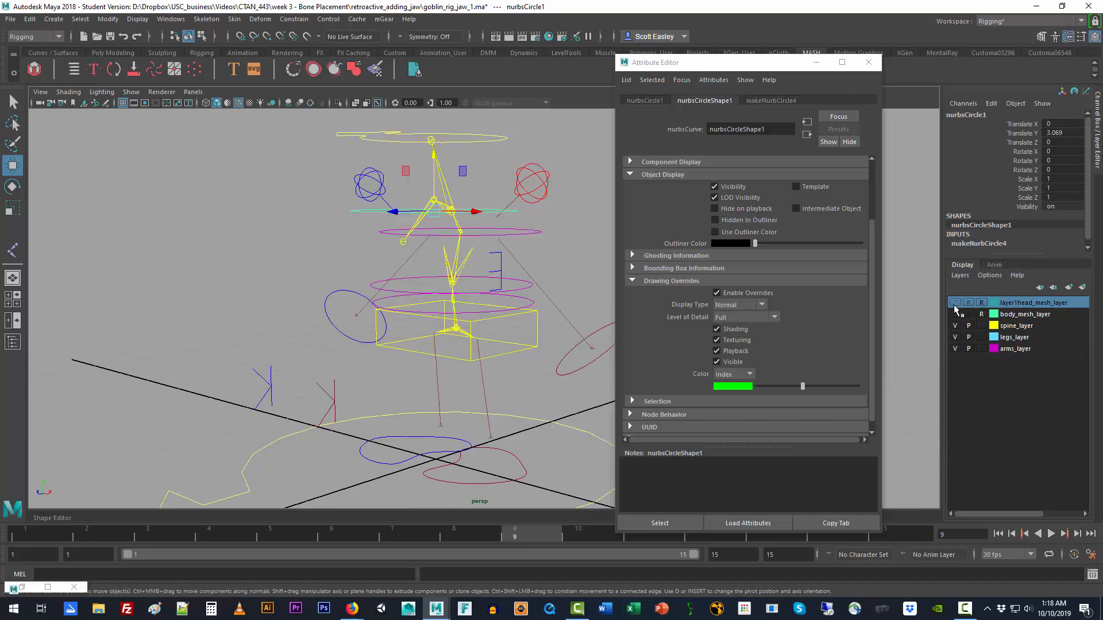
# Step: Snap the center of the green circle onto the jaw joint, at about 3.202 in Y
pyautogui.keyDown('alt'); pyautogui.moveTo(454, 294); pyautogui.dragTo(449, 312); pyautogui.keyUp('alt')
pyautogui.press('v')
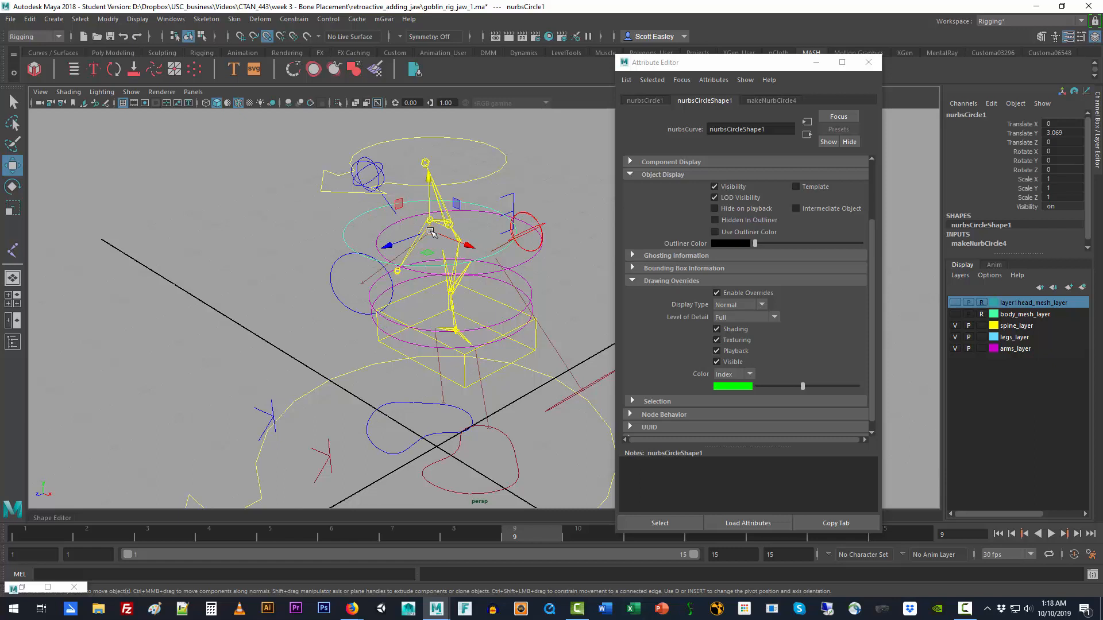
pyautogui.moveTo(430, 232)
pyautogui.mouseDown()
pyautogui.moveTo(450, 229)
pyautogui.moveTo(431, 222)
pyautogui.mouseUp()
pyautogui.press('v')
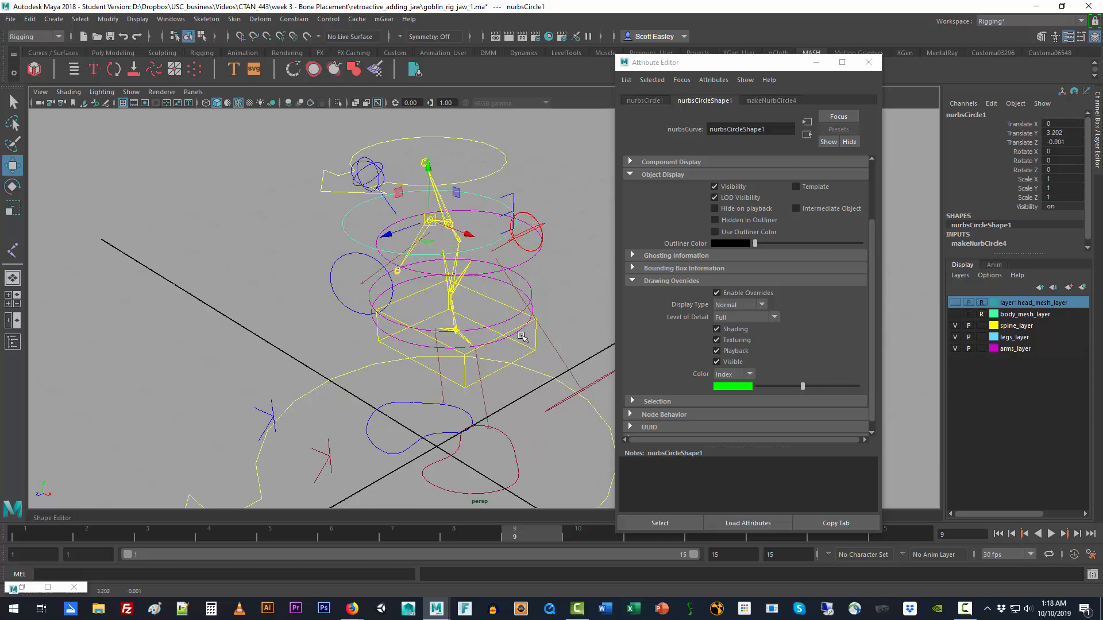
# Step: Rotate the green circle about 45 degrees in X to follow the jaw bone and freeze its transformations
pyautogui.keyDown('alt'); pyautogui.moveTo(522, 336); pyautogui.dragTo(462, 324); pyautogui.keyUp('alt')
pyautogui.press('e')
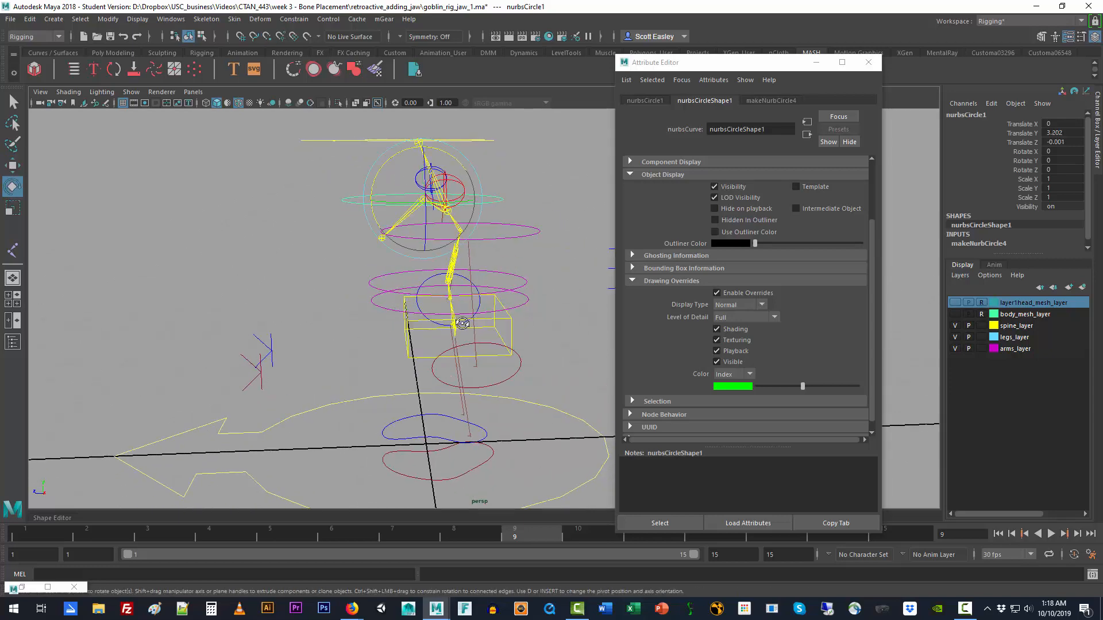
pyautogui.moveTo(398, 153); pyautogui.dragTo(373, 184)
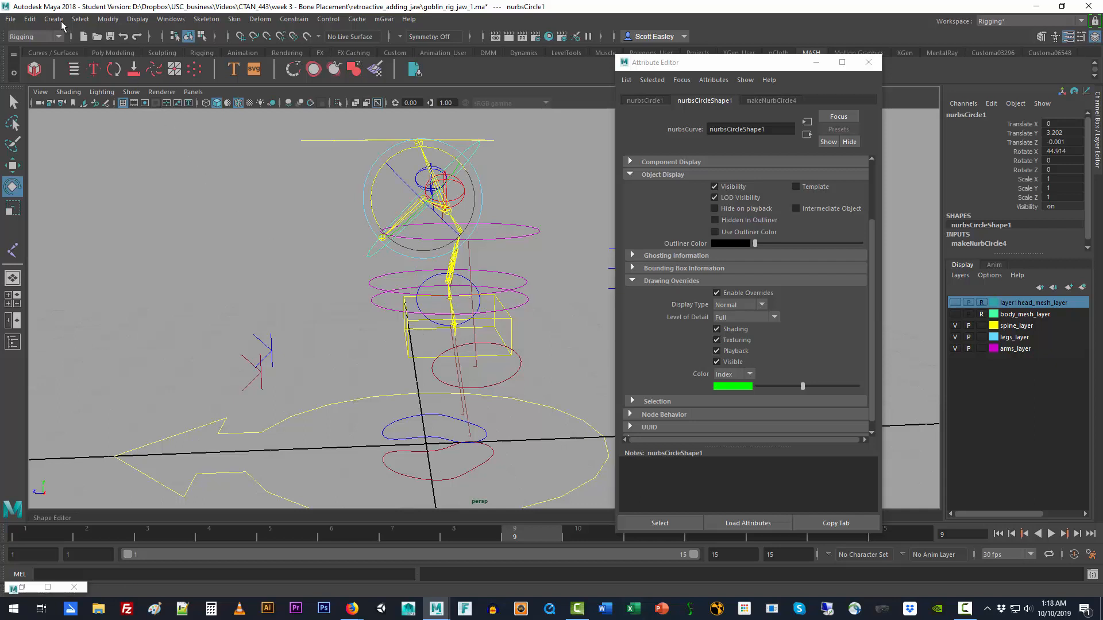
pyautogui.click(108, 19)
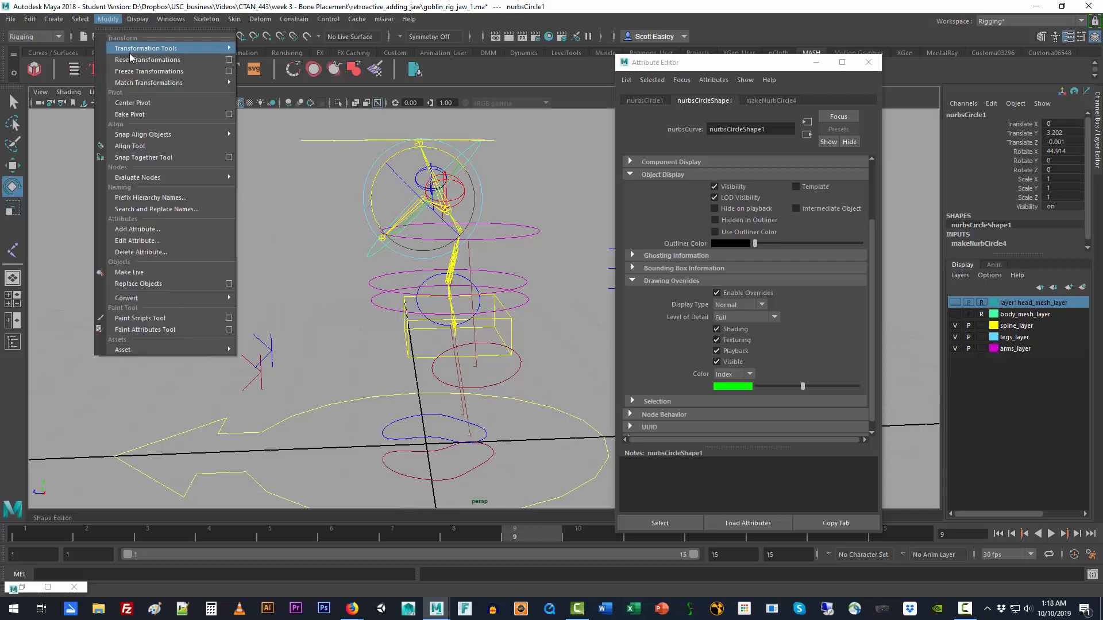
pyautogui.click(155, 72)
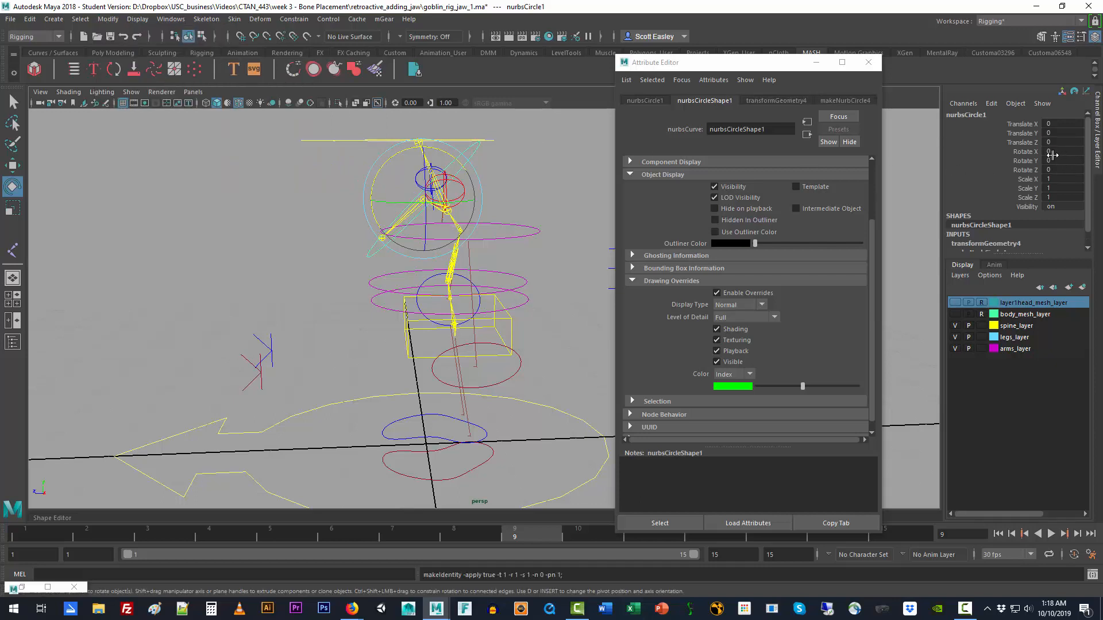
# Step: Display the green circle's control vertices and hide the spine, legs and arms layers to leave the vertices clear
pyautogui.click(304, 282)
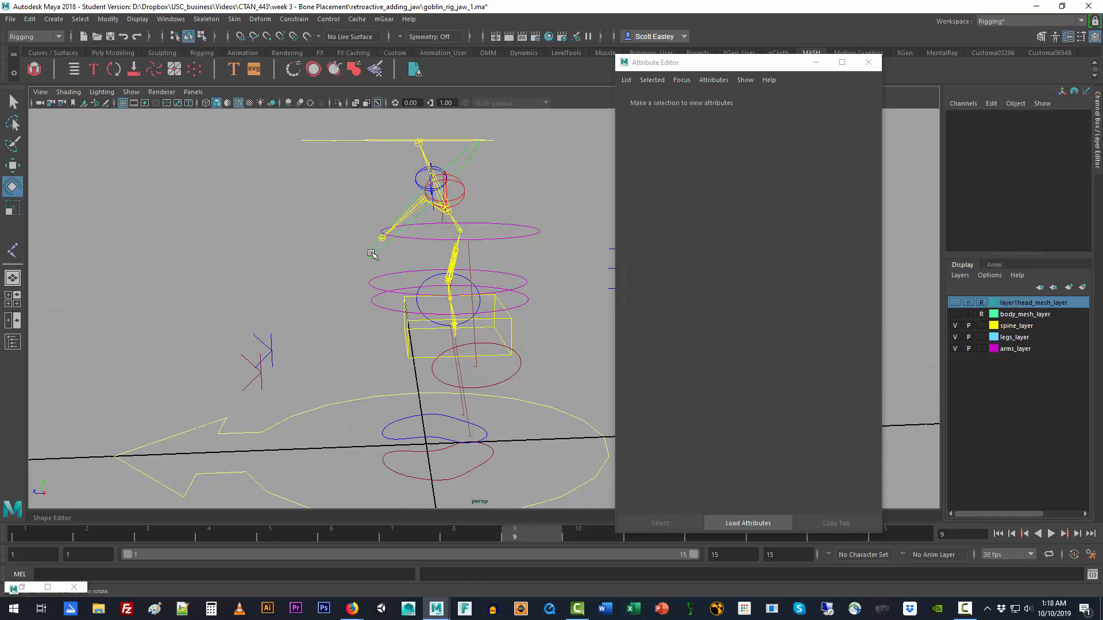
pyautogui.click(397, 257)
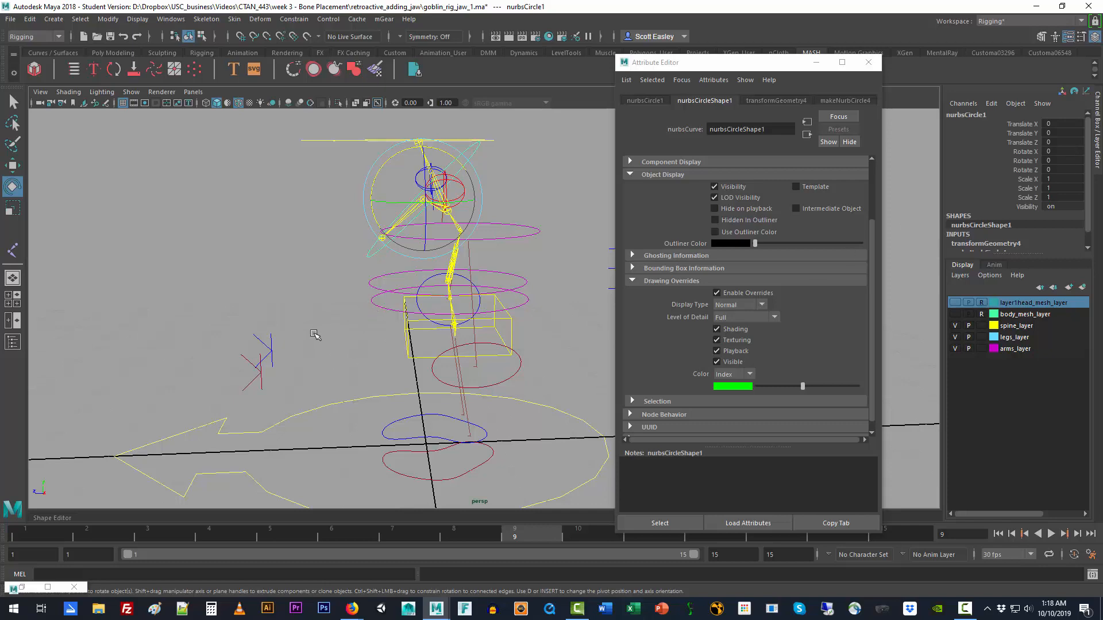
pyautogui.keyDown('alt'); pyautogui.moveTo(319, 335); pyautogui.dragTo(427, 333); pyautogui.keyUp('alt')
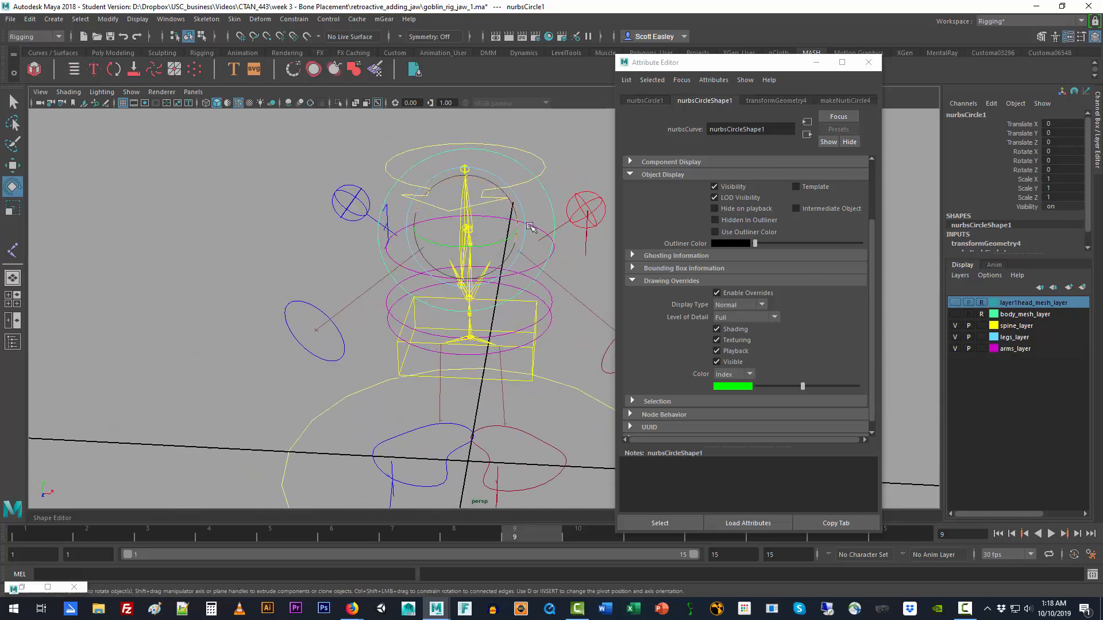
pyautogui.moveTo(552, 201); pyautogui.dragTo(513, 204, button='right')
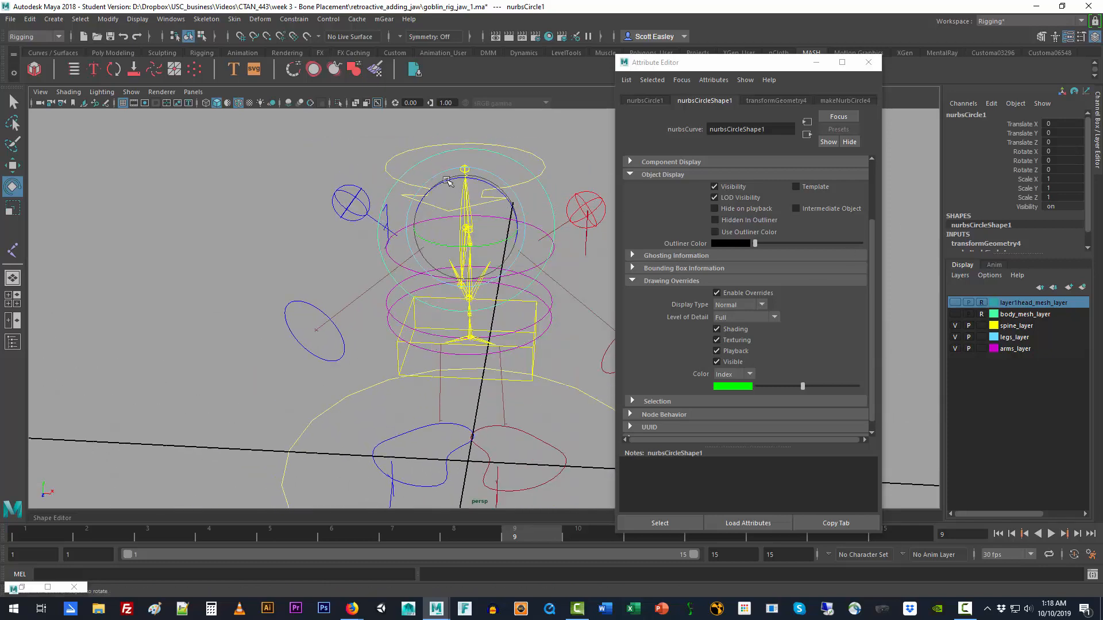
pyautogui.click(428, 171)
pyautogui.moveTo(352, 129); pyautogui.dragTo(555, 188)
pyautogui.click(555, 187)
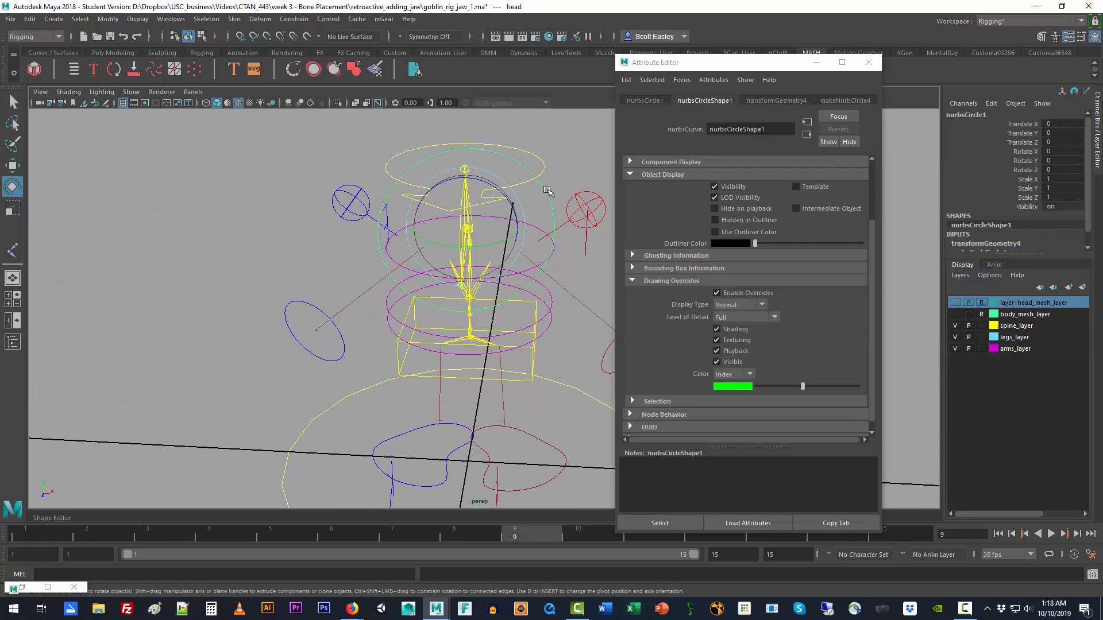
pyautogui.moveTo(546, 192); pyautogui.dragTo(507, 193, button='right')
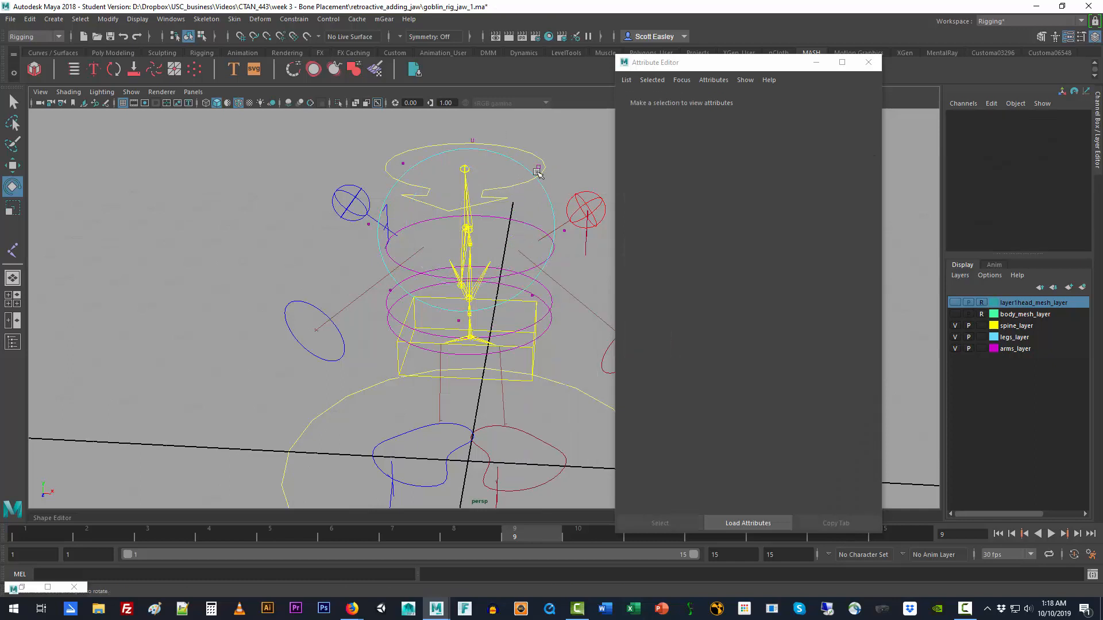
pyautogui.click(955, 326)
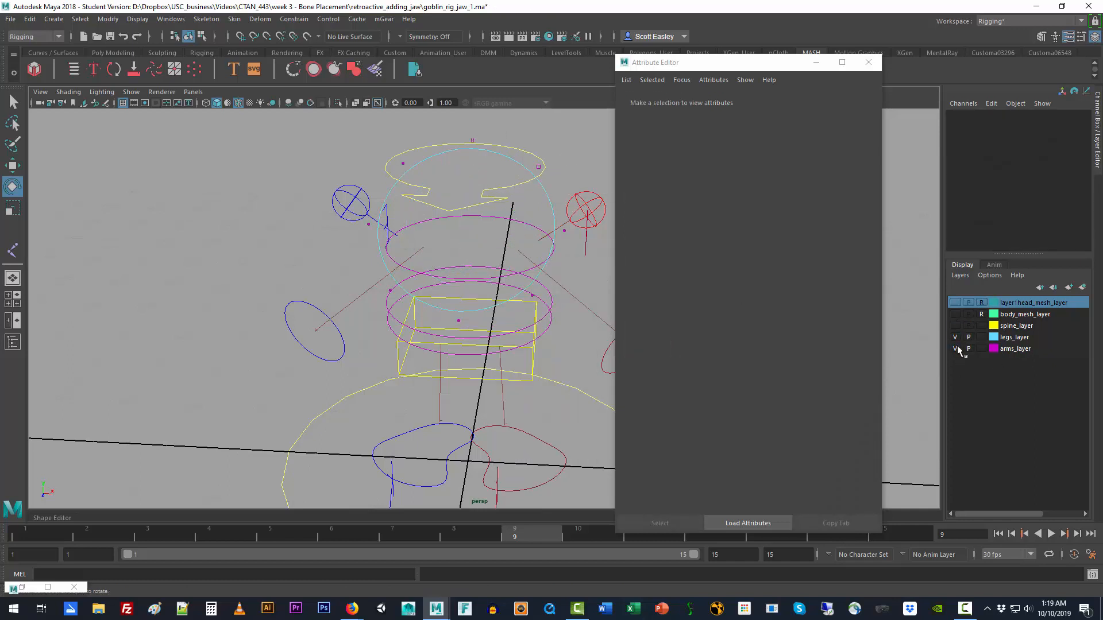
pyautogui.click(954, 337)
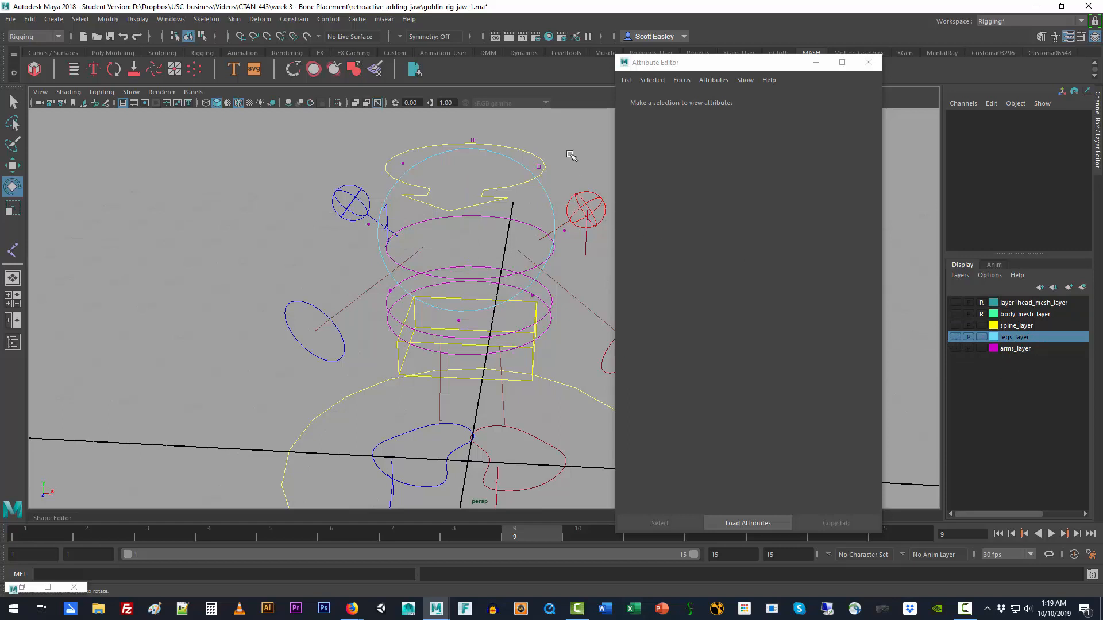
# Step: Move the green circle's three rear control vertices down and forward to shorten it around the jaw, then return to object mode
pyautogui.moveTo(576, 151); pyautogui.dragTo(517, 171)
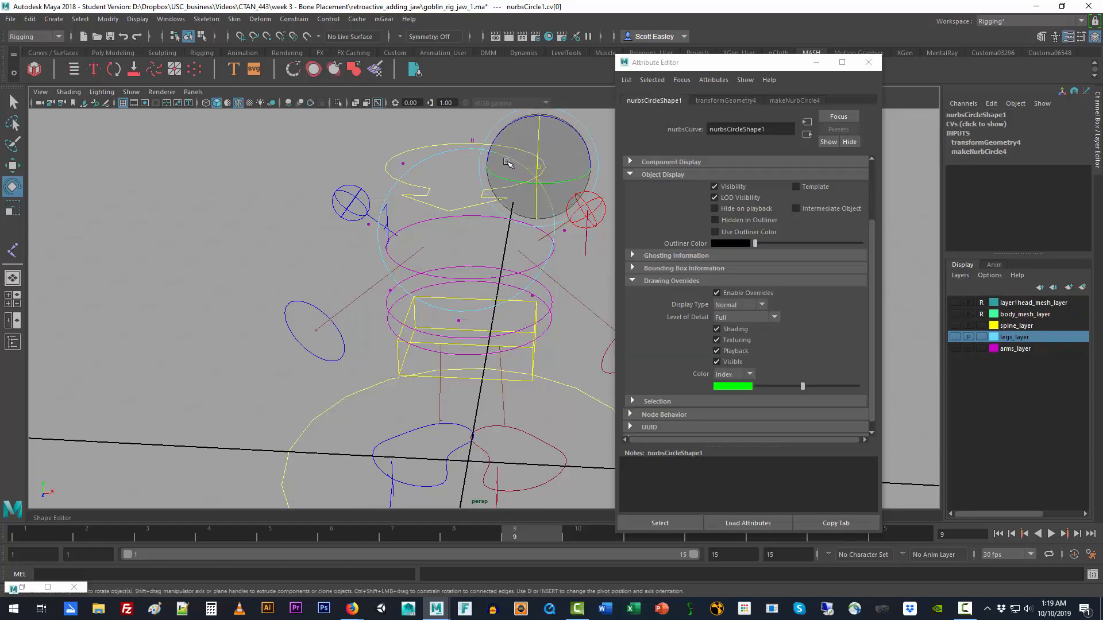
pyautogui.keyDown('shift'); pyautogui.moveTo(454, 129); pyautogui.dragTo(482, 149); pyautogui.keyUp('shift')
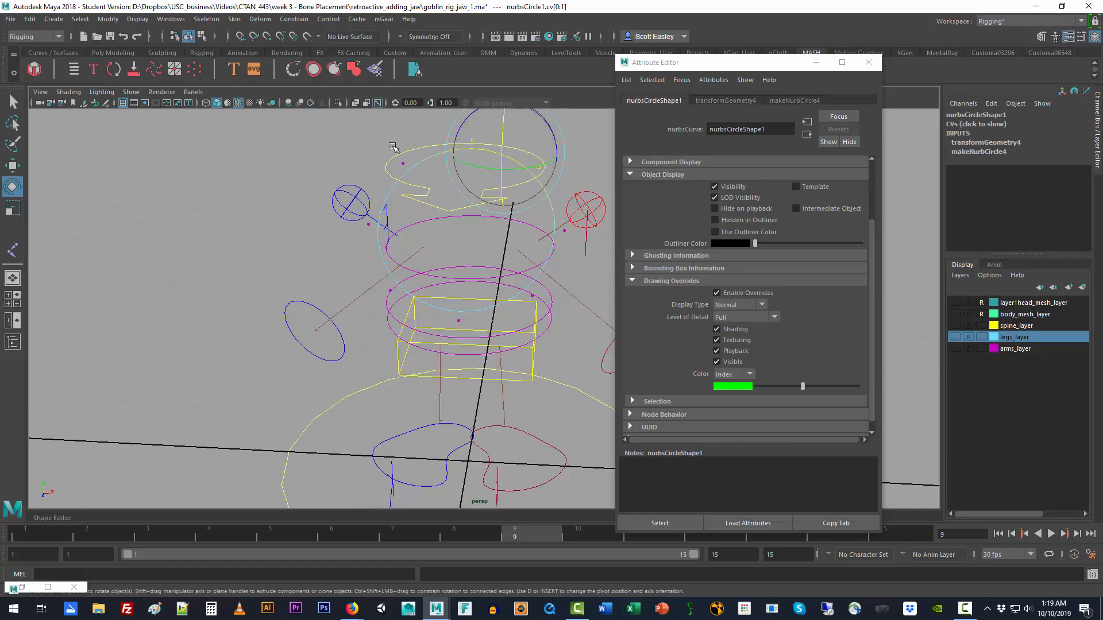
pyautogui.keyDown('shift'); pyautogui.moveTo(389, 146); pyautogui.dragTo(416, 176); pyautogui.keyUp('shift')
pyautogui.press('w')
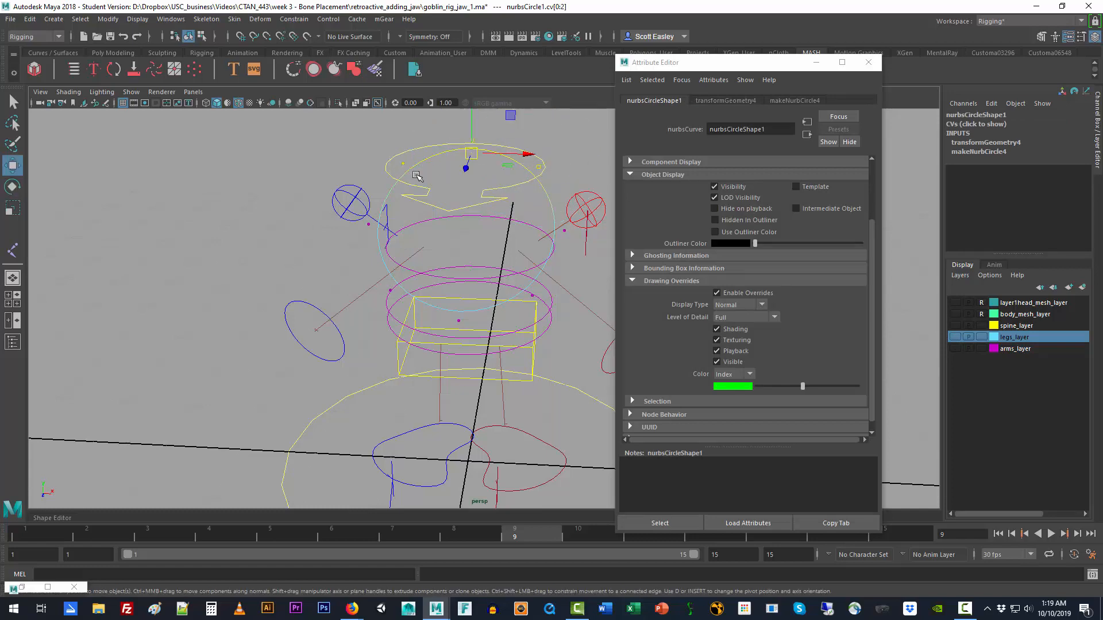
pyautogui.keyDown('alt'); pyautogui.moveTo(527, 286); pyautogui.dragTo(464, 178); pyautogui.keyUp('alt')
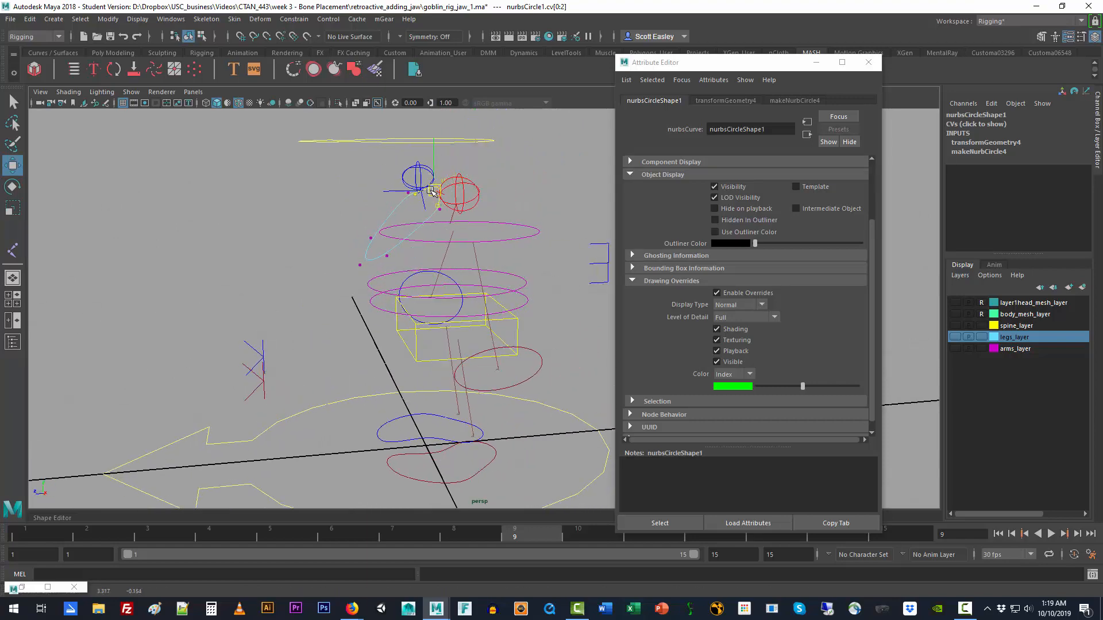
pyautogui.keyDown('alt'); pyautogui.moveTo(401, 249); pyautogui.dragTo(348, 223); pyautogui.keyUp('alt')
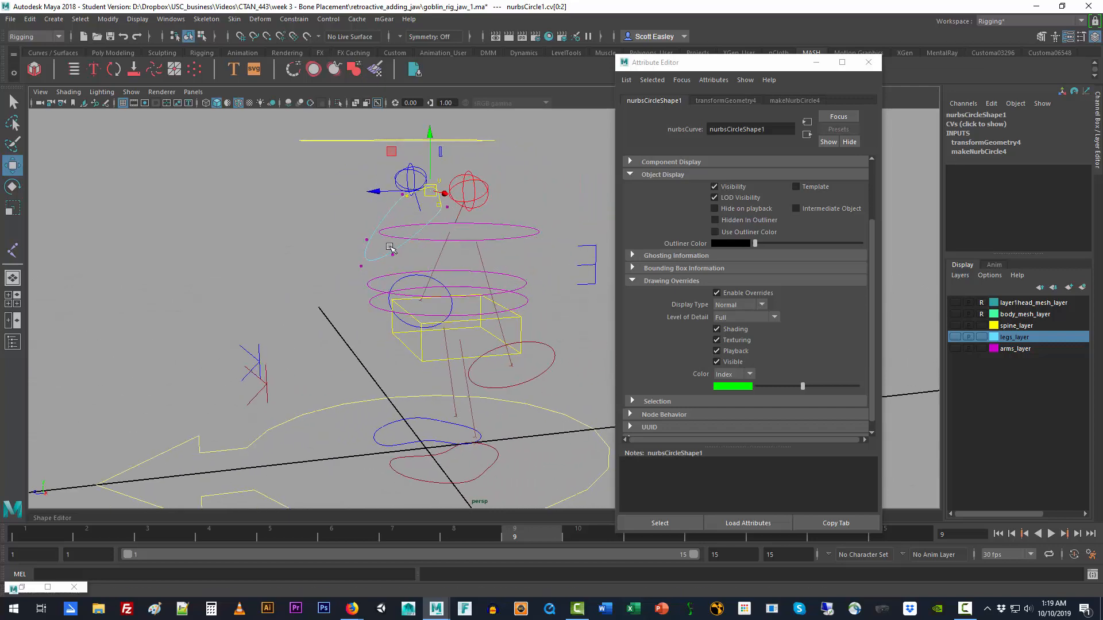
pyautogui.click(314, 208)
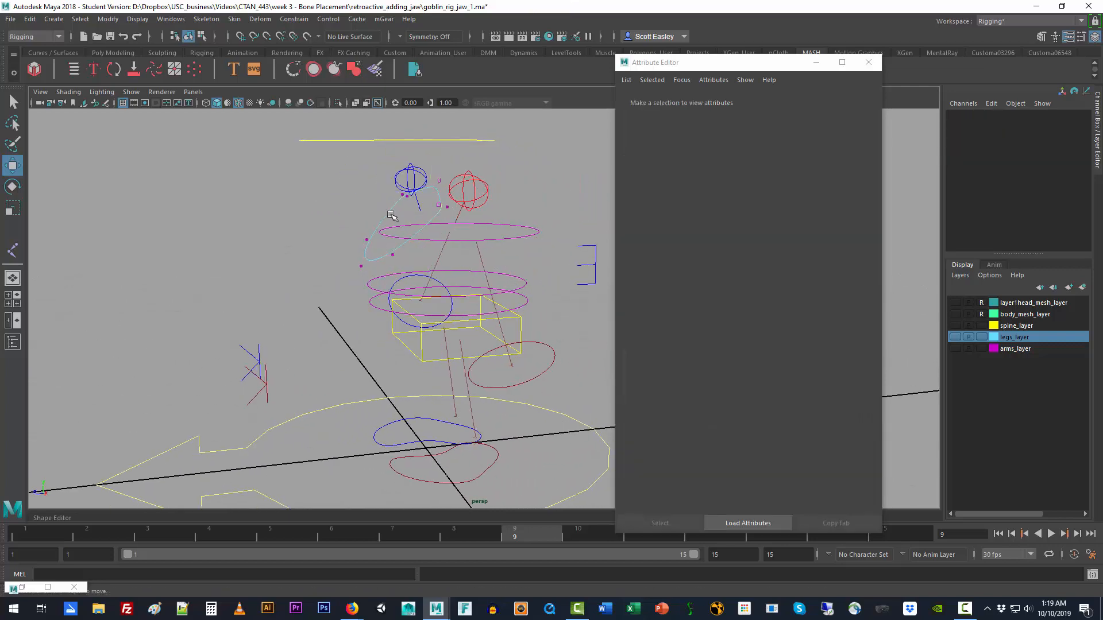
pyautogui.moveTo(386, 214); pyautogui.dragTo(417, 205, button='right')
pyautogui.click(256, 236)
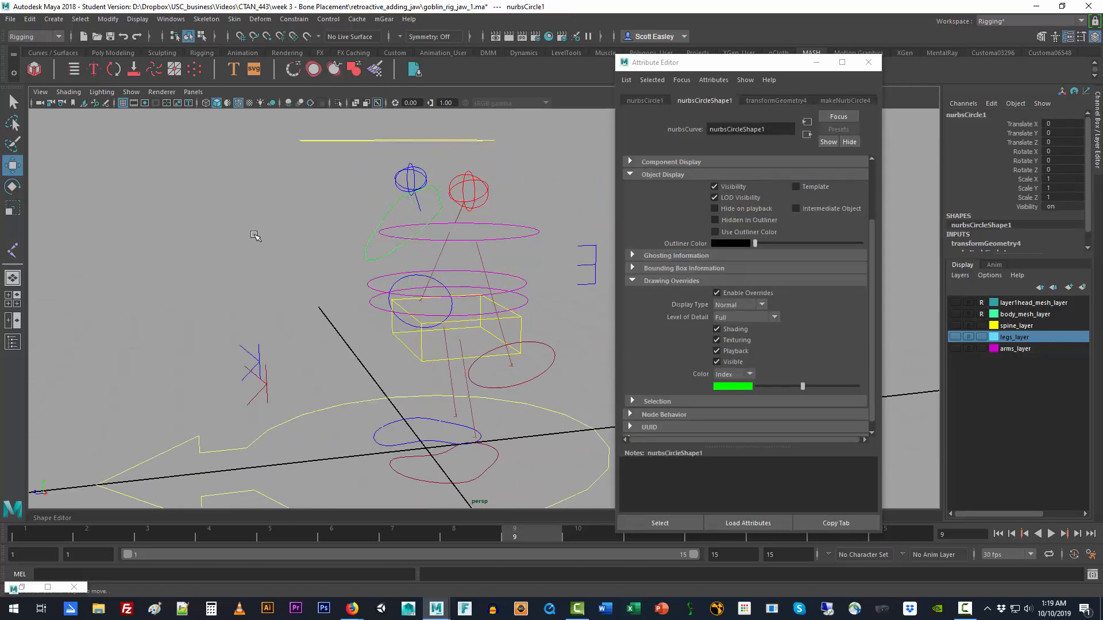
# Step: Show the head and body mesh layers and check how the green circle sits around the goblin's jaw
pyautogui.click(954, 304)
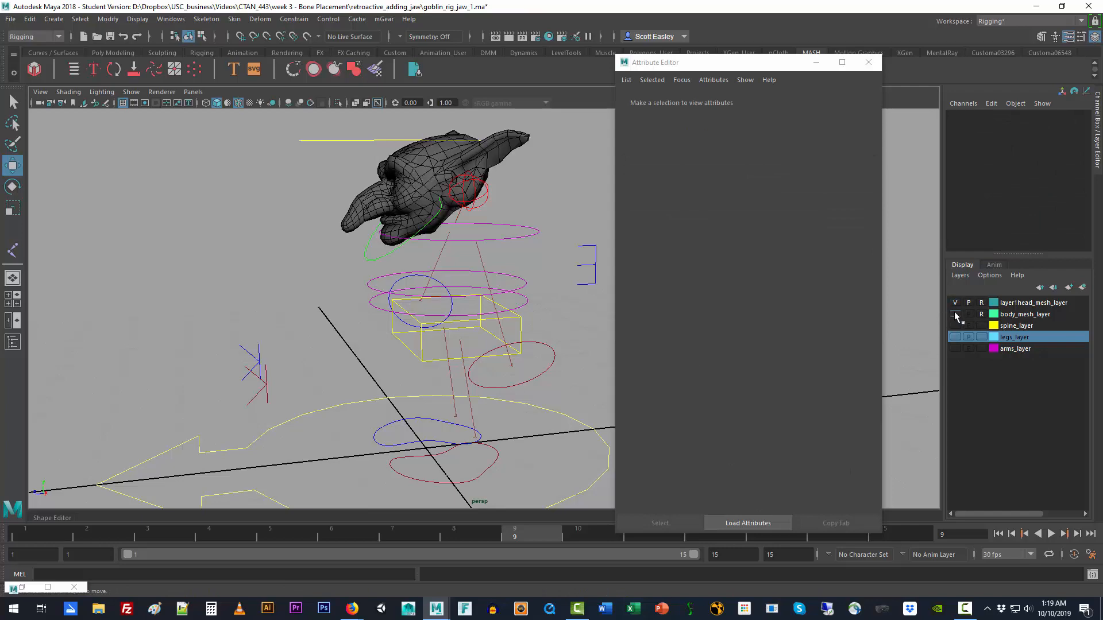
pyautogui.click(955, 314)
pyautogui.click(383, 263)
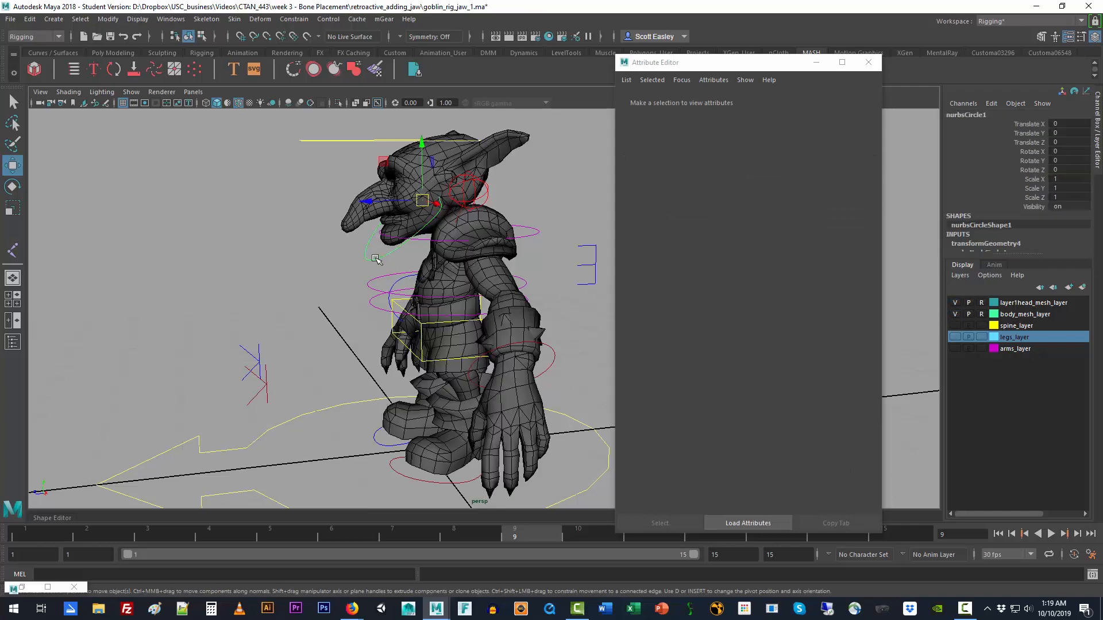
pyautogui.keyDown('alt'); pyautogui.moveTo(369, 344); pyautogui.dragTo(337, 345); pyautogui.keyUp('alt')
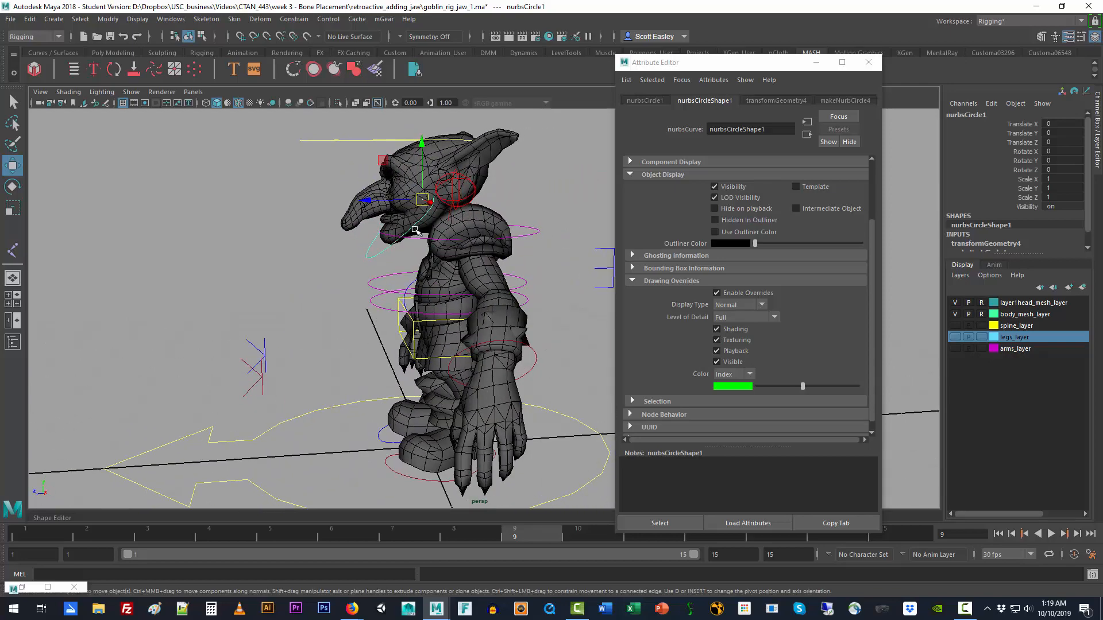
pyautogui.click(547, 202)
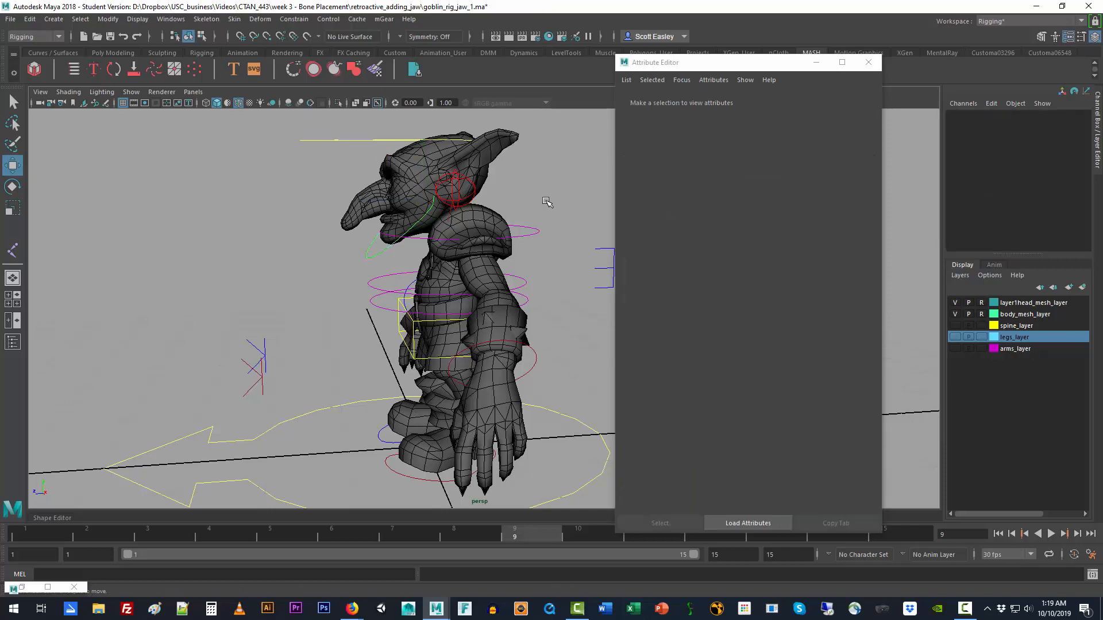
pyautogui.click(371, 254)
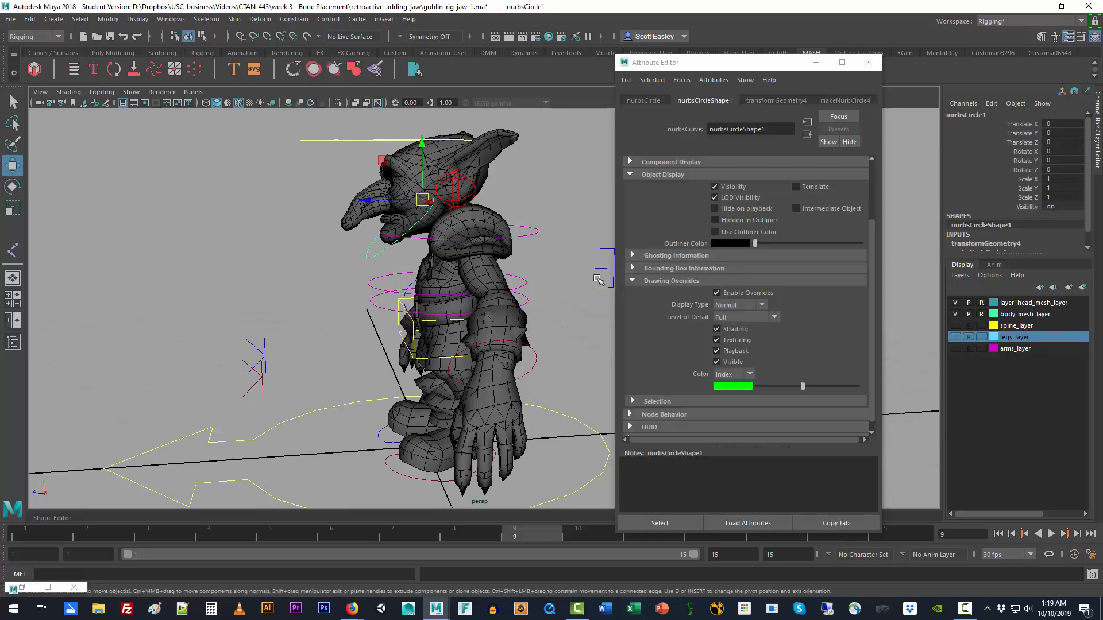
# Step: Parent nurbsCircle1 under head_constraint in the Outliner hierarchy
pyautogui.hotkey('shift', 'o')
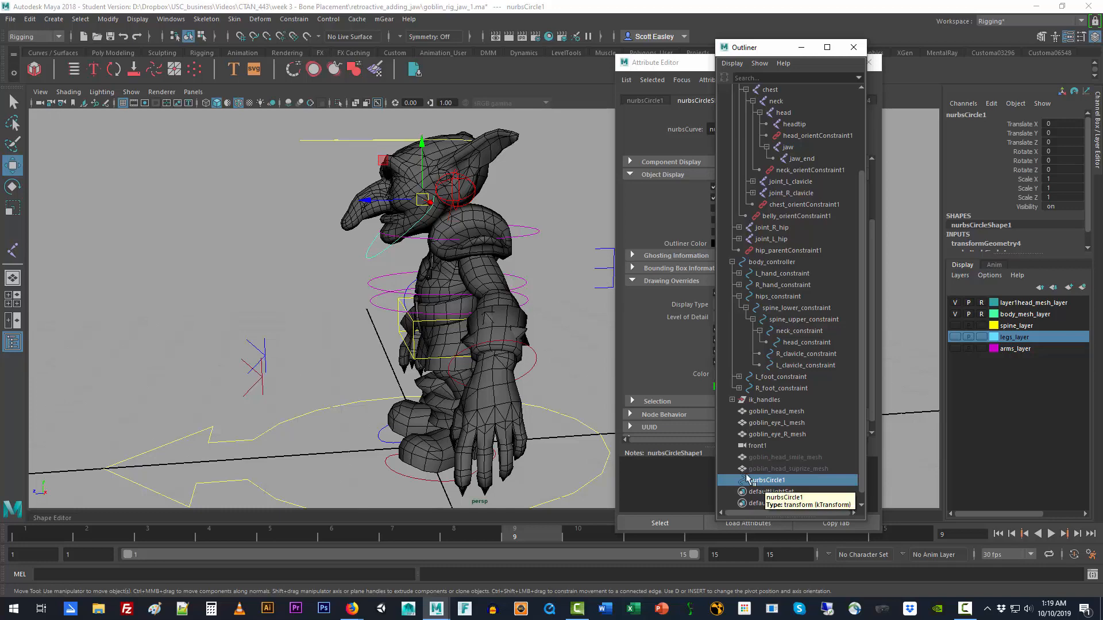
pyautogui.click(810, 343)
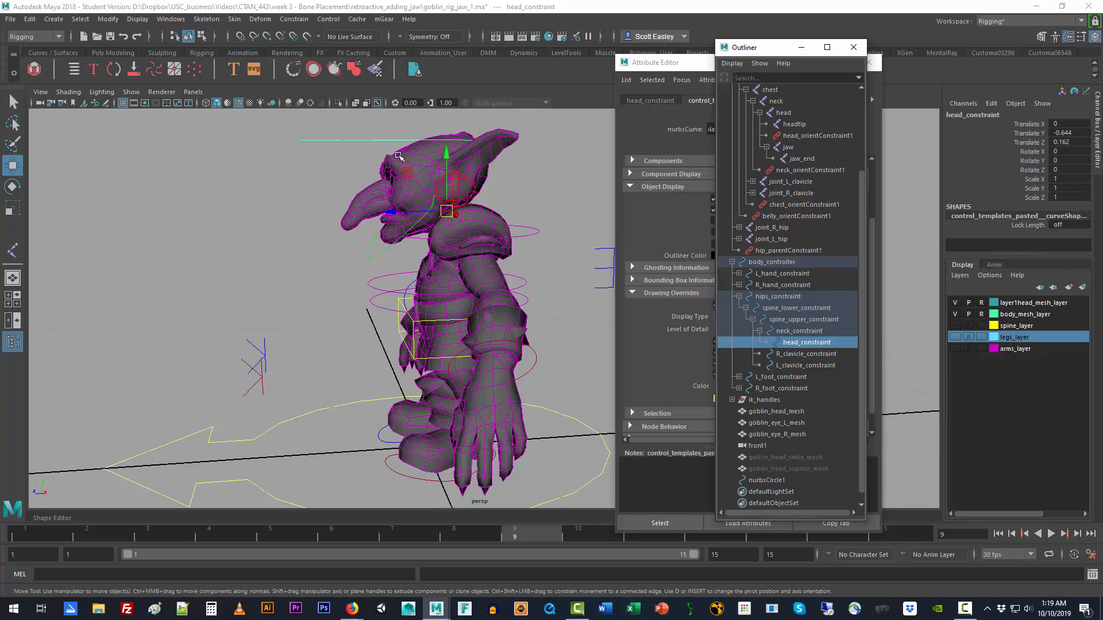
pyautogui.click(765, 480)
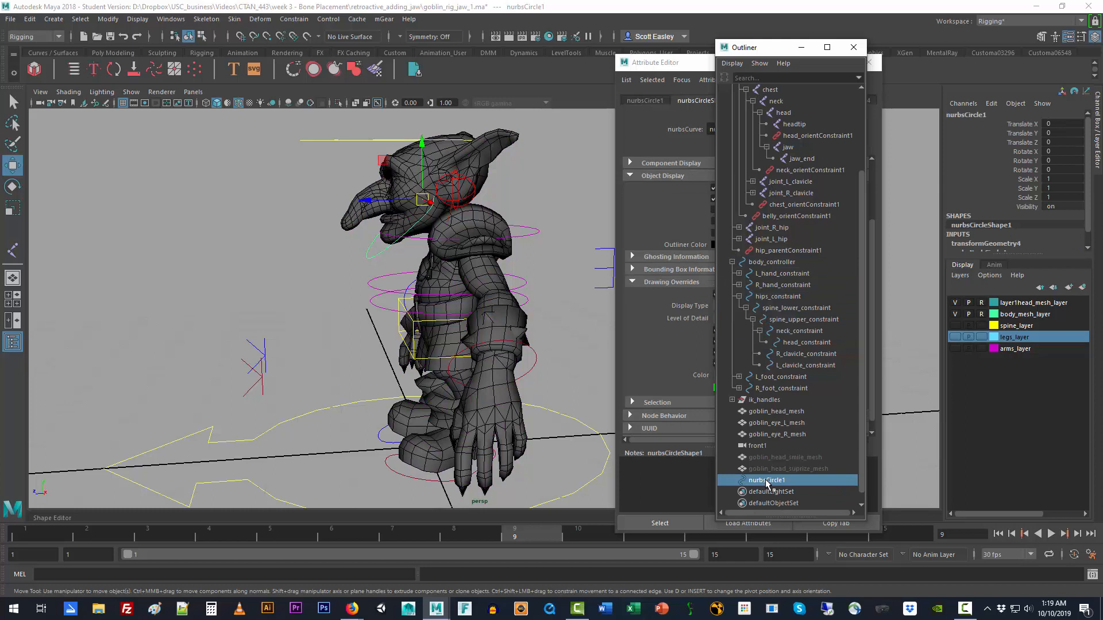
pyautogui.moveTo(767, 484); pyautogui.dragTo(813, 353, button='middle')
# Step: Rename the green circle jaw_constraint, reusing the name of its parent control
pyautogui.doubleClick(810, 343)
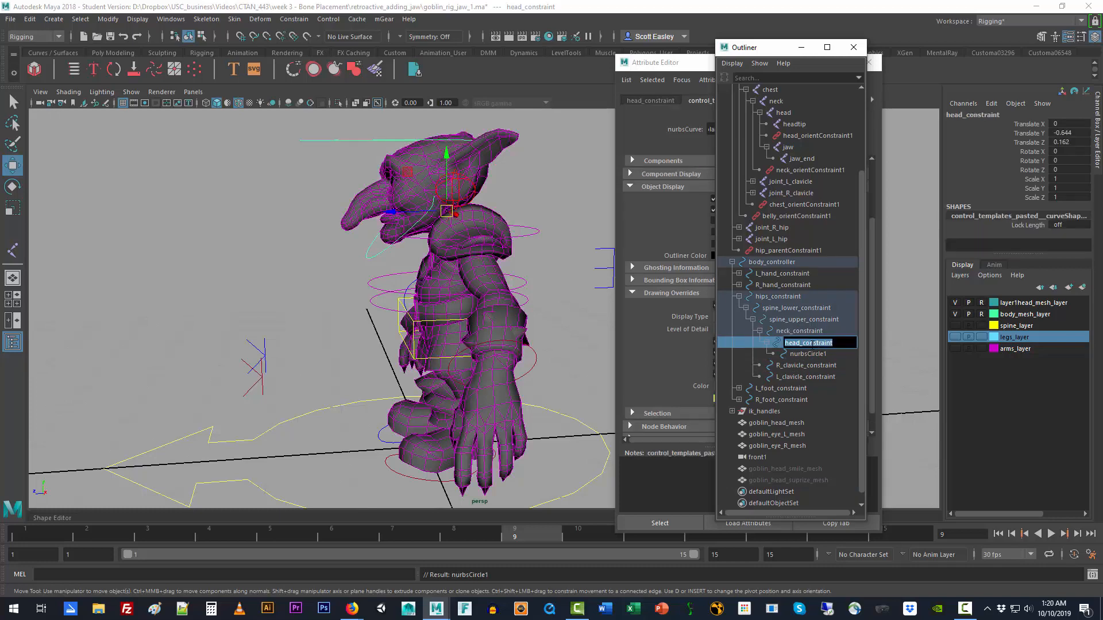
pyautogui.doubleClick(816, 354)
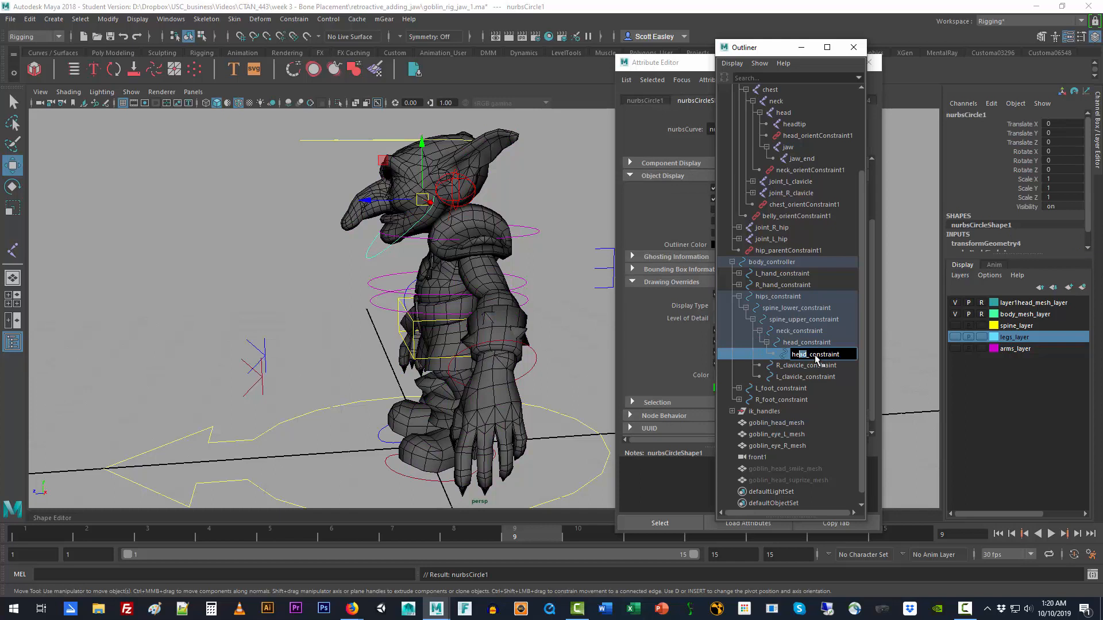
pyautogui.press('BackSpace')
pyautogui.press('BackSpace')
pyautogui.press('BackSpace')
pyautogui.press('BackSpace')
pyautogui.write('jaw')
pyautogui.press('Return')
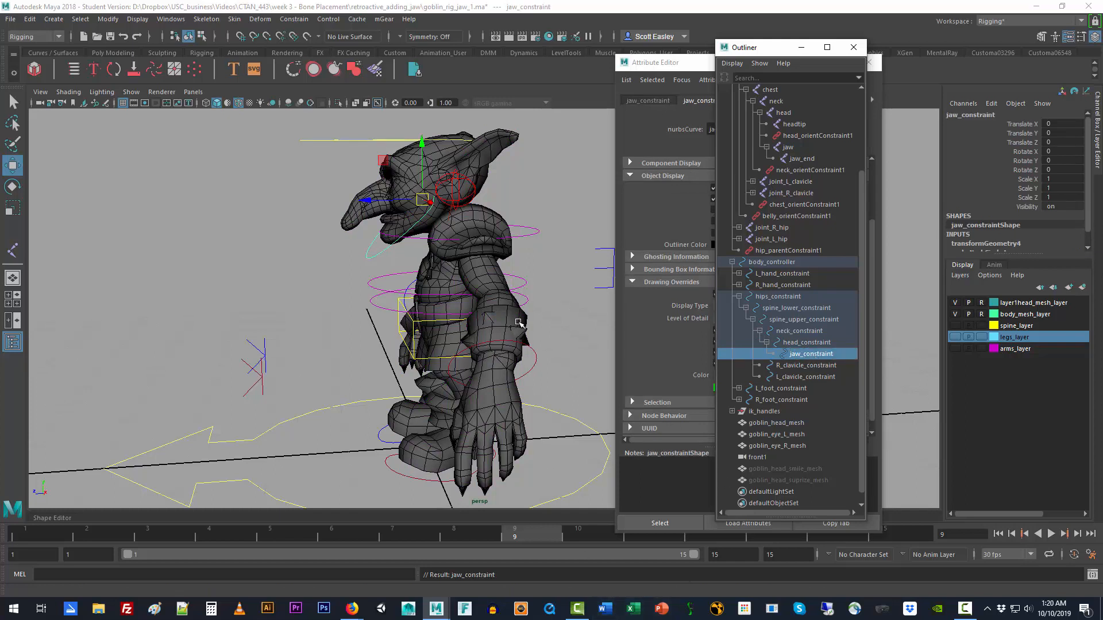
# Step: Hide the head and body mesh layers and show the spine, legs and arms layers again
pyautogui.click(955, 303)
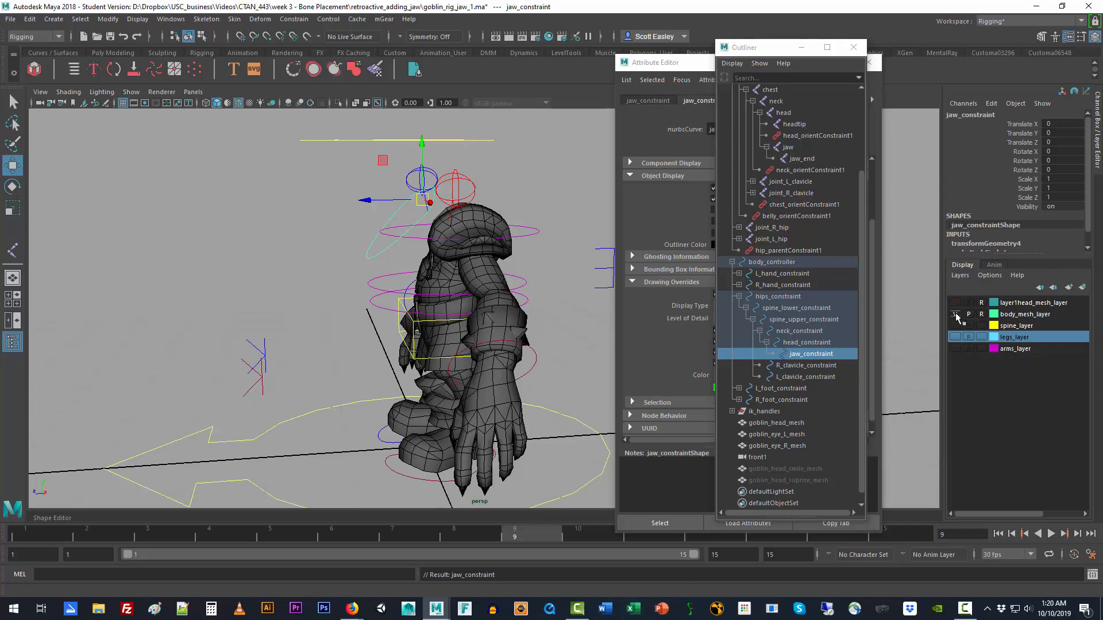
pyautogui.click(955, 315)
pyautogui.click(955, 326)
pyautogui.click(955, 337)
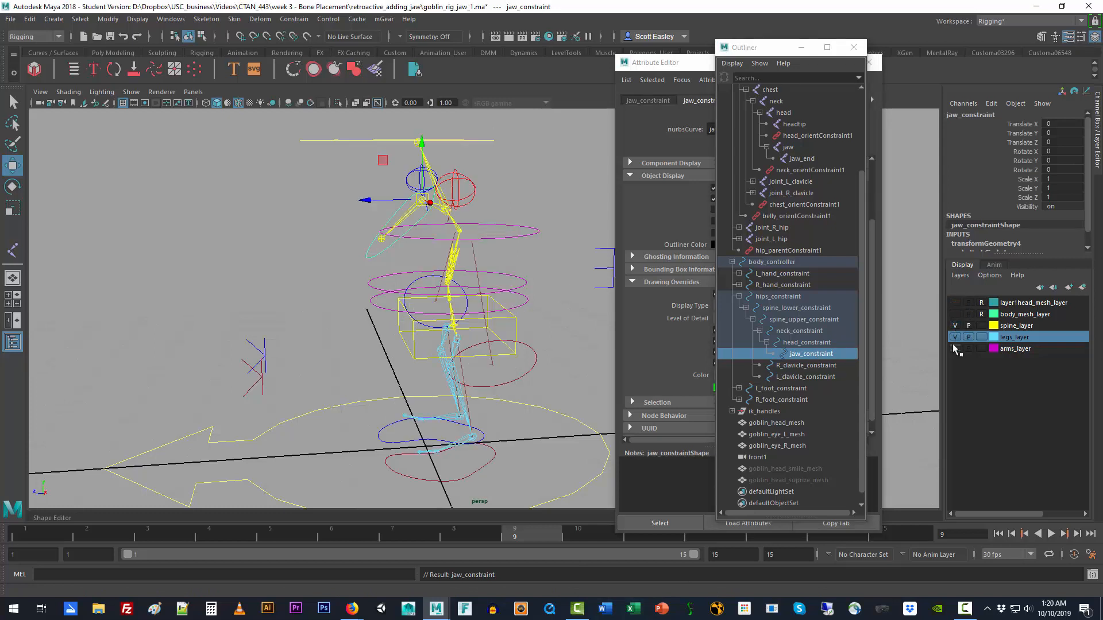
pyautogui.click(955, 349)
# Step: Select the jaw joint together with the jaw_constraint circle and open the Orient constraint options
pyautogui.click(340, 240)
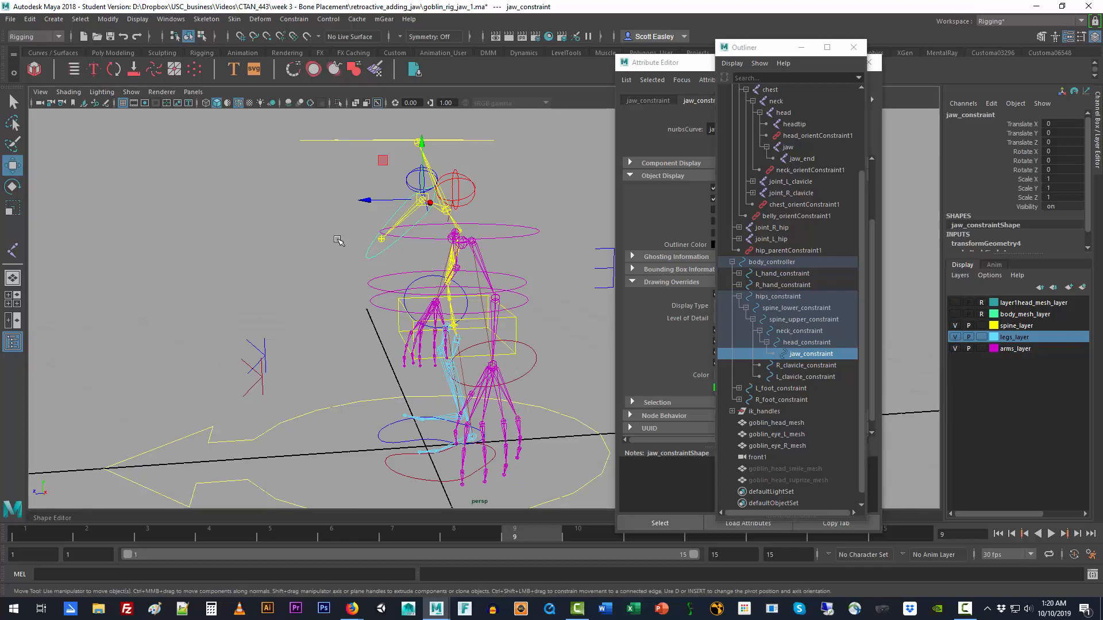
pyautogui.click(406, 213)
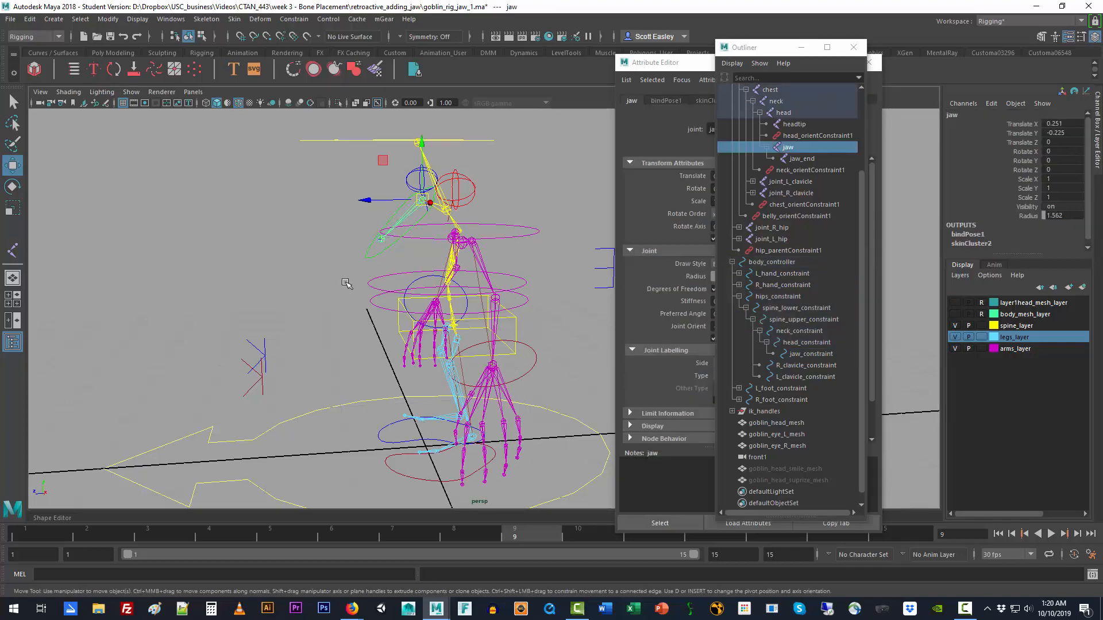
pyautogui.keyDown('alt'); pyautogui.moveTo(322, 305); pyautogui.dragTo(369, 286); pyautogui.keyUp('alt')
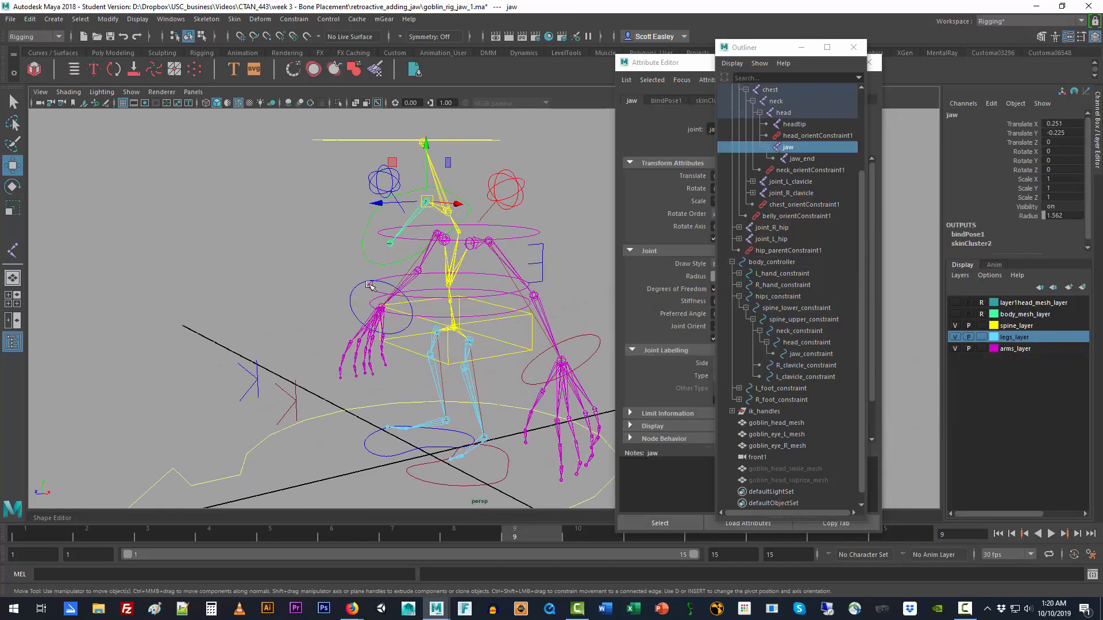
pyautogui.keyDown('shift'); pyautogui.click(380, 264); pyautogui.keyUp('shift')
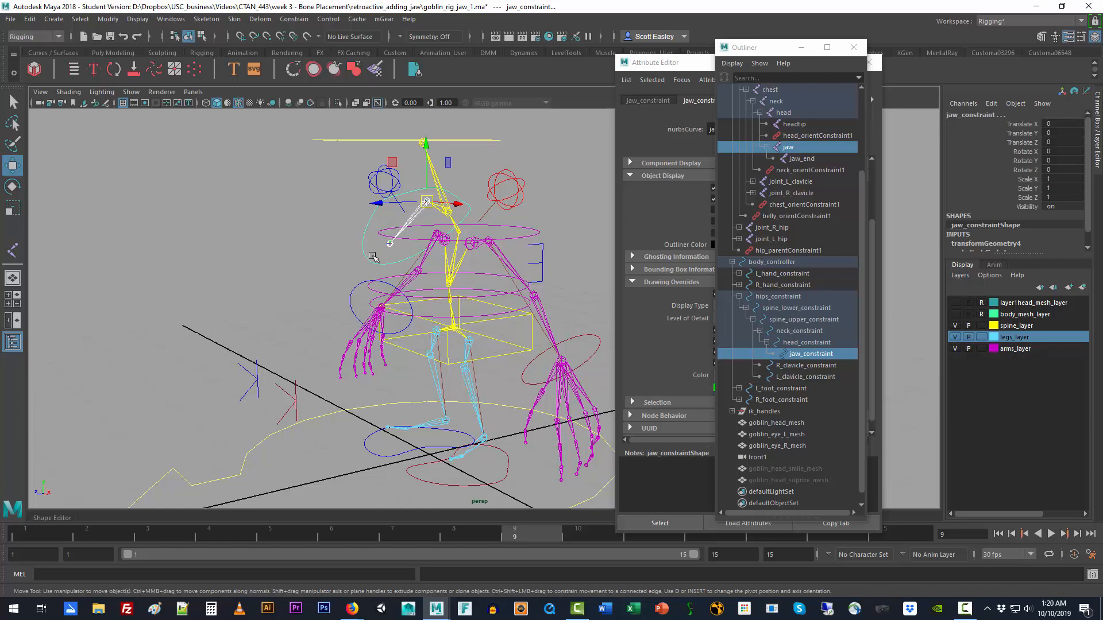
pyautogui.click(295, 19)
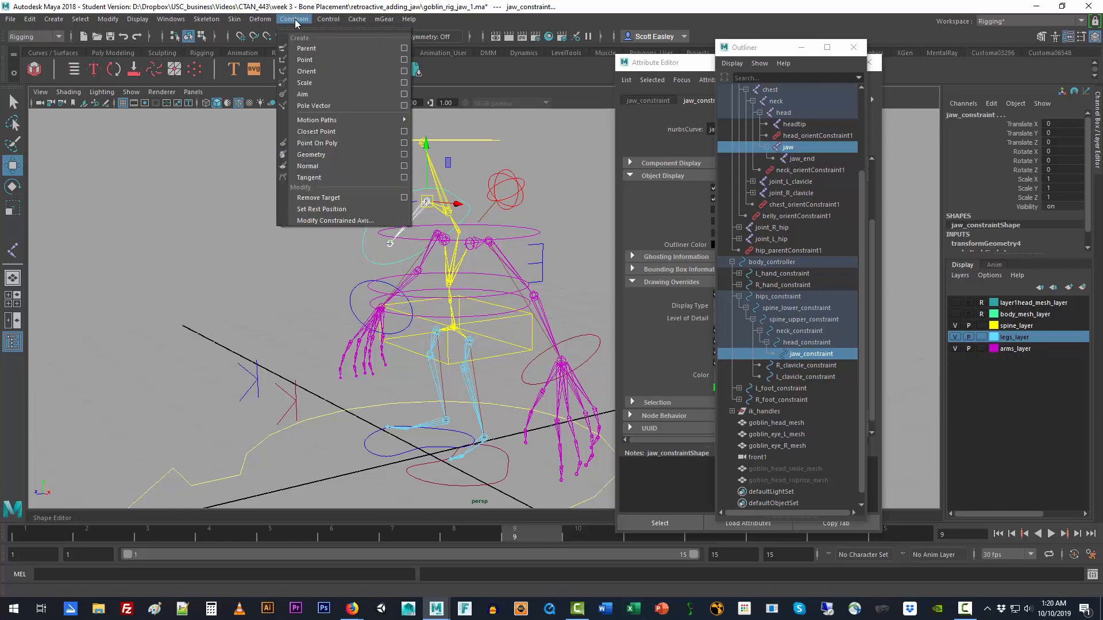
pyautogui.click(404, 71)
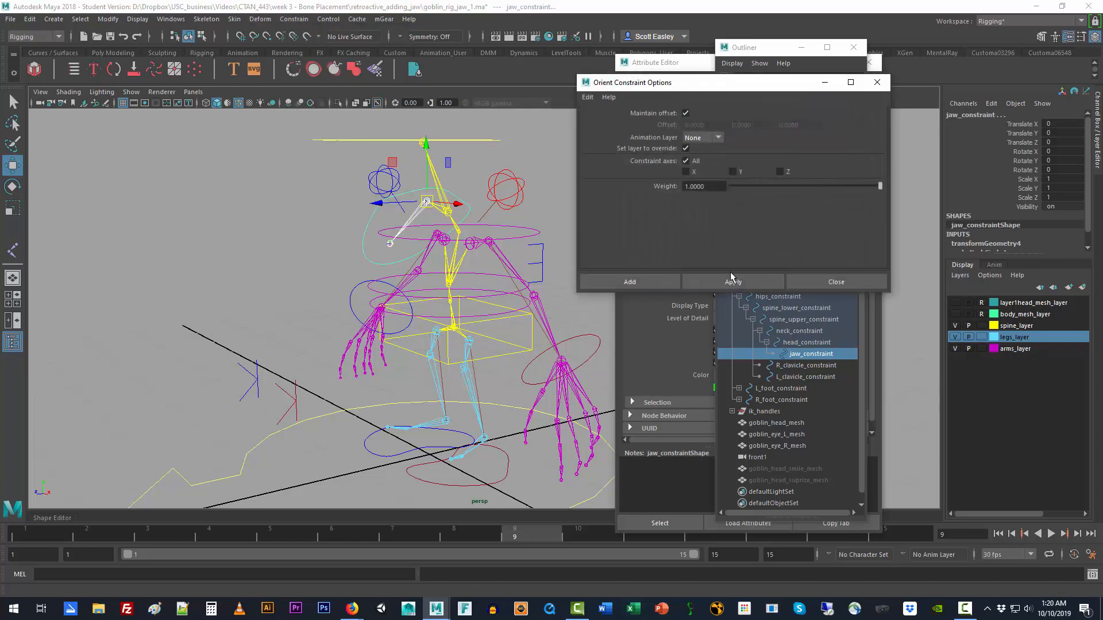
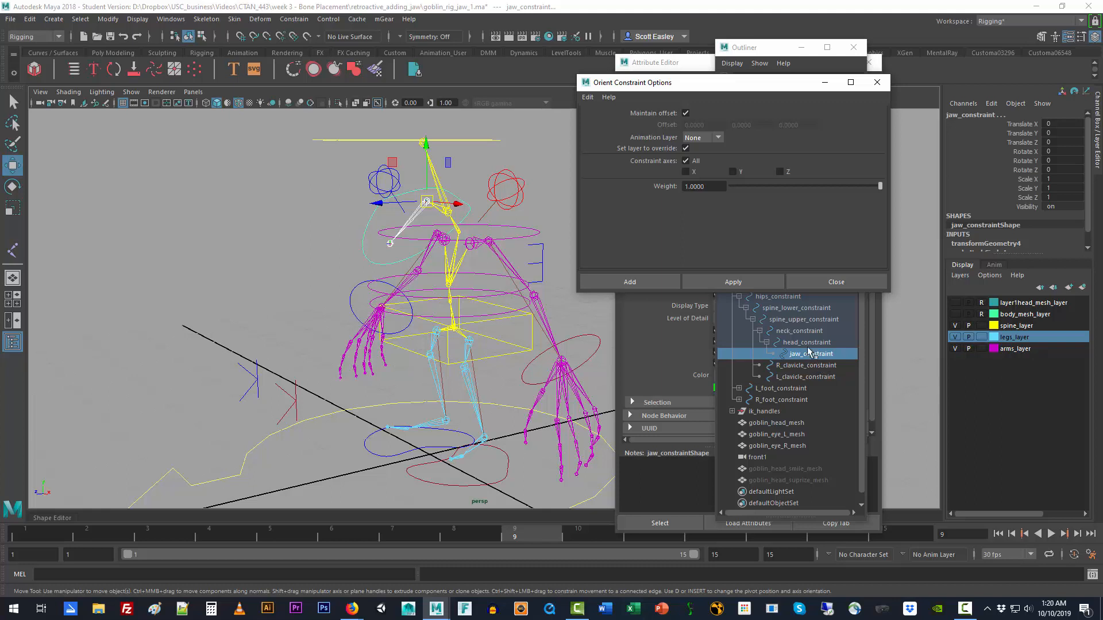
pyautogui.click(737, 283)
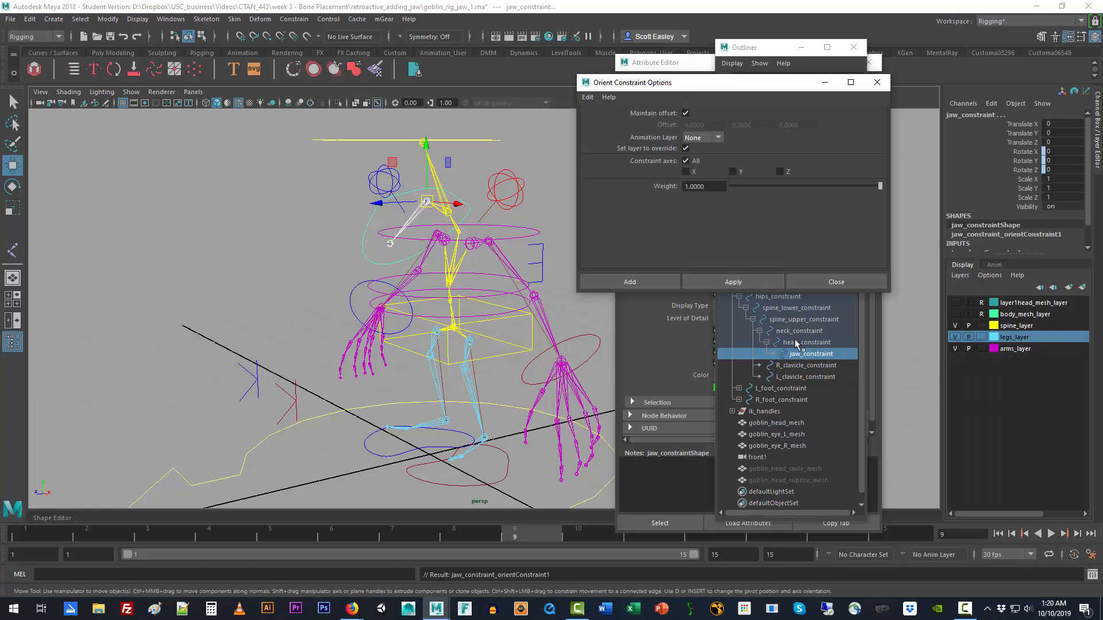
pyautogui.click(789, 357)
pyautogui.click(773, 354)
pyautogui.click(815, 368)
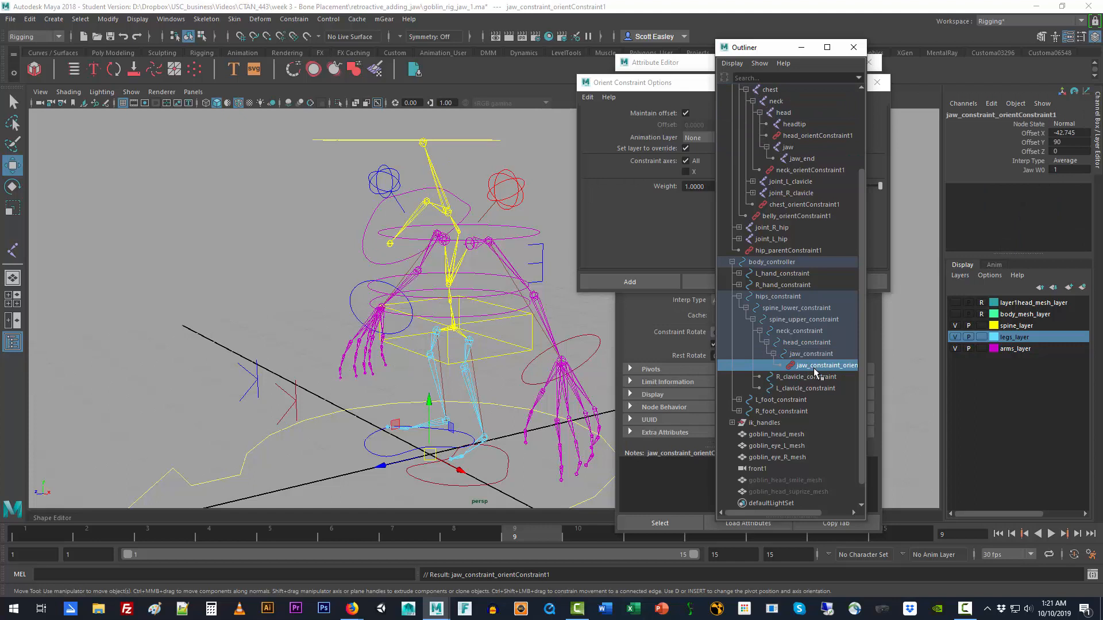
pyautogui.click(594, 317)
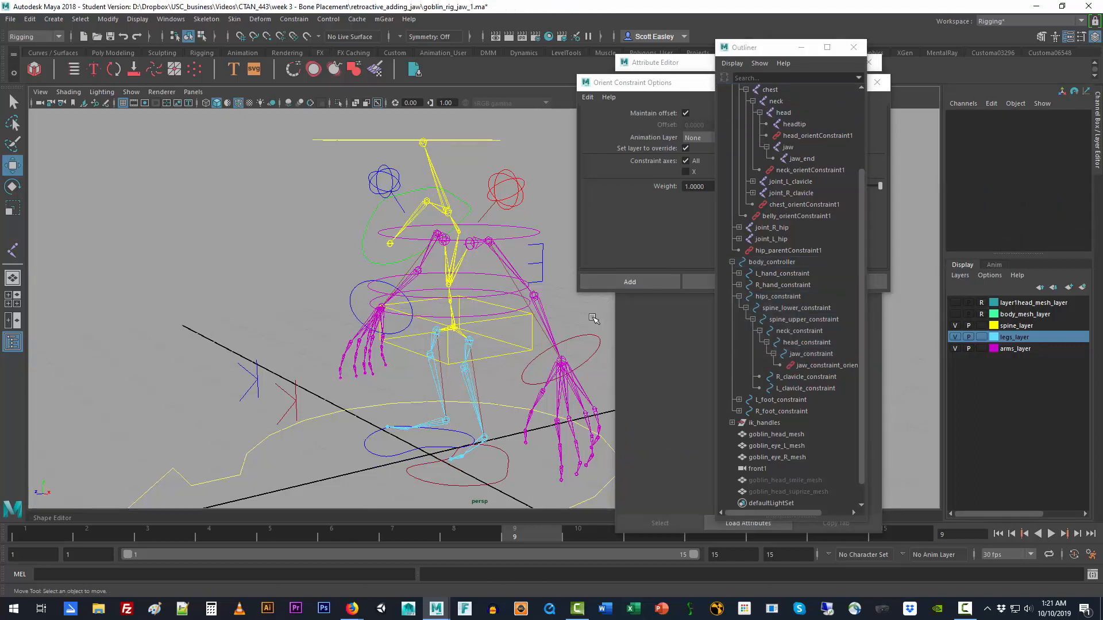
pyautogui.hotkey('ctrl', 'z')
pyautogui.hotkey('ctrl', 'z')
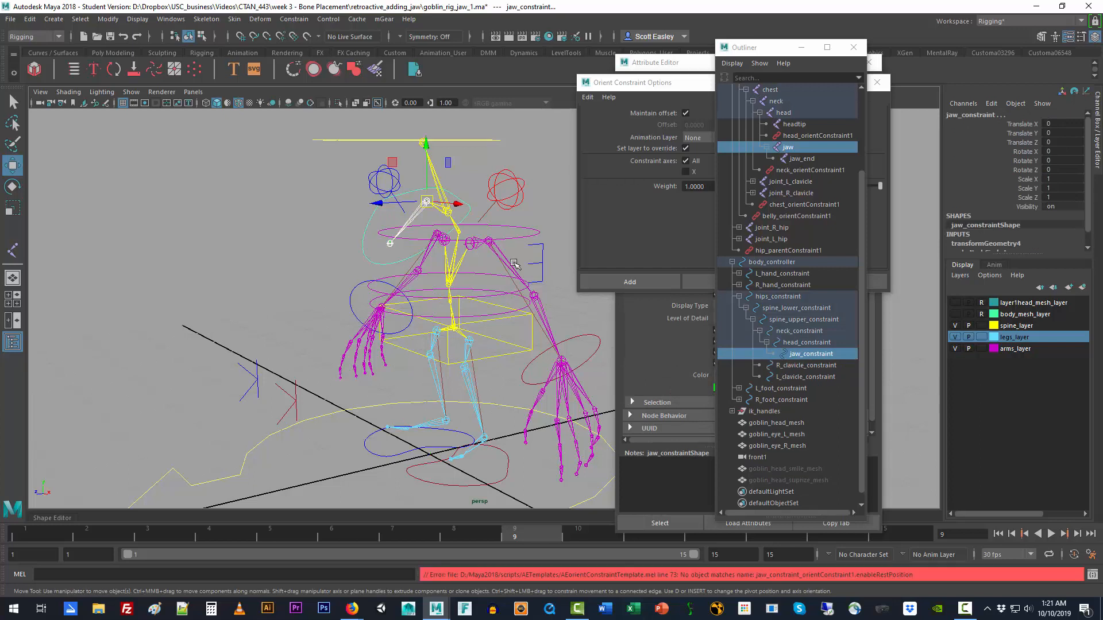
# Step: Select the jaw_constraint circle first and the jaw joint second, and orient-constrain the joint to it with Maintain offset on
pyautogui.click(343, 240)
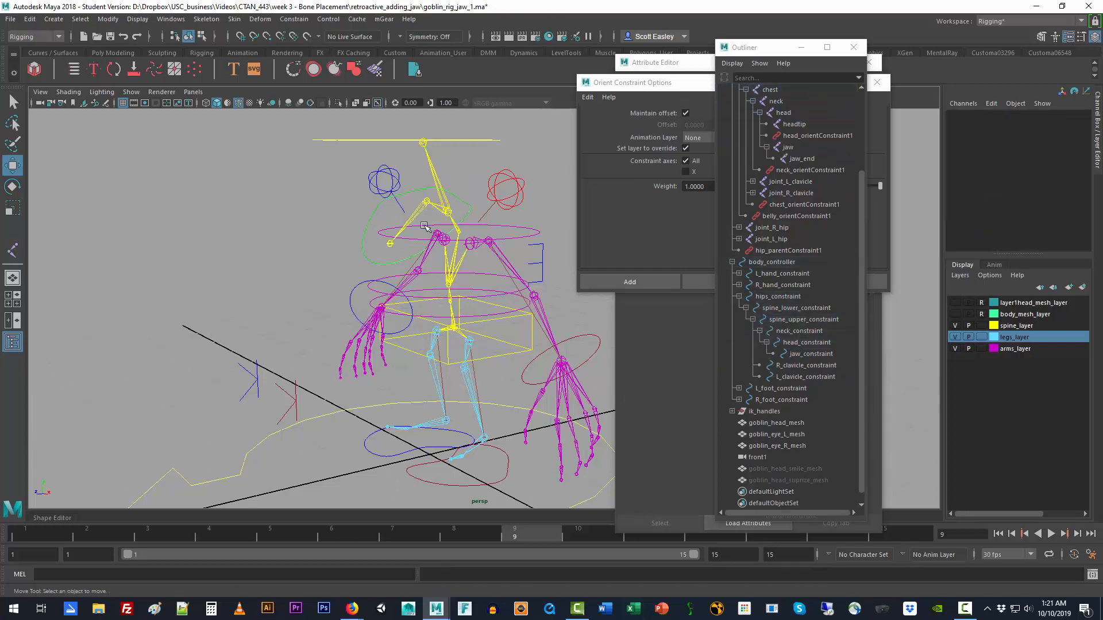
pyautogui.click(368, 229)
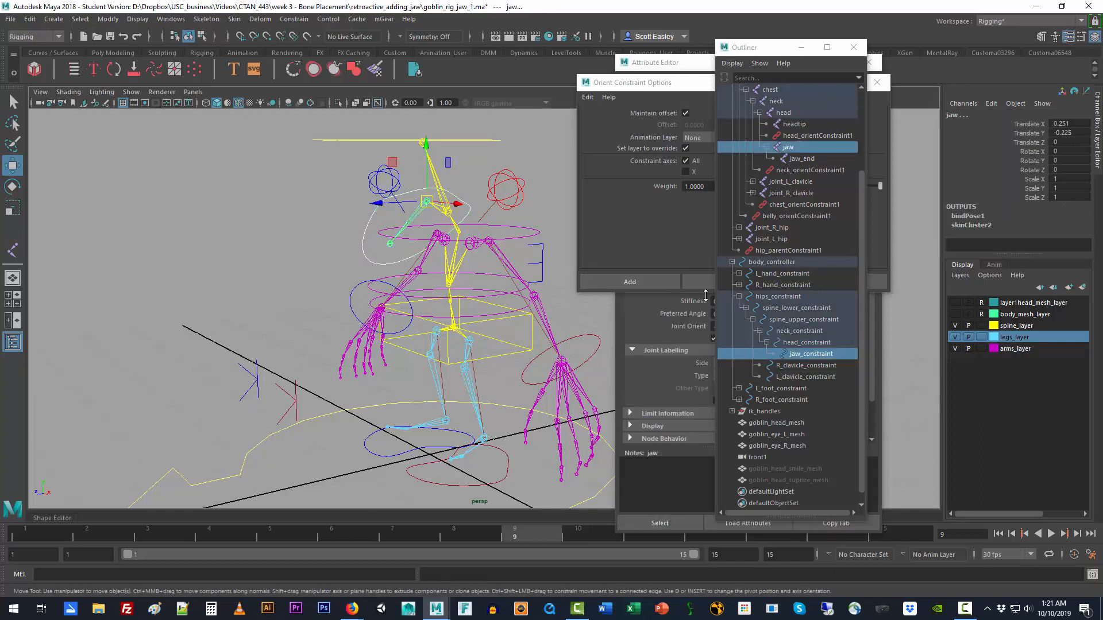
pyautogui.click(680, 250)
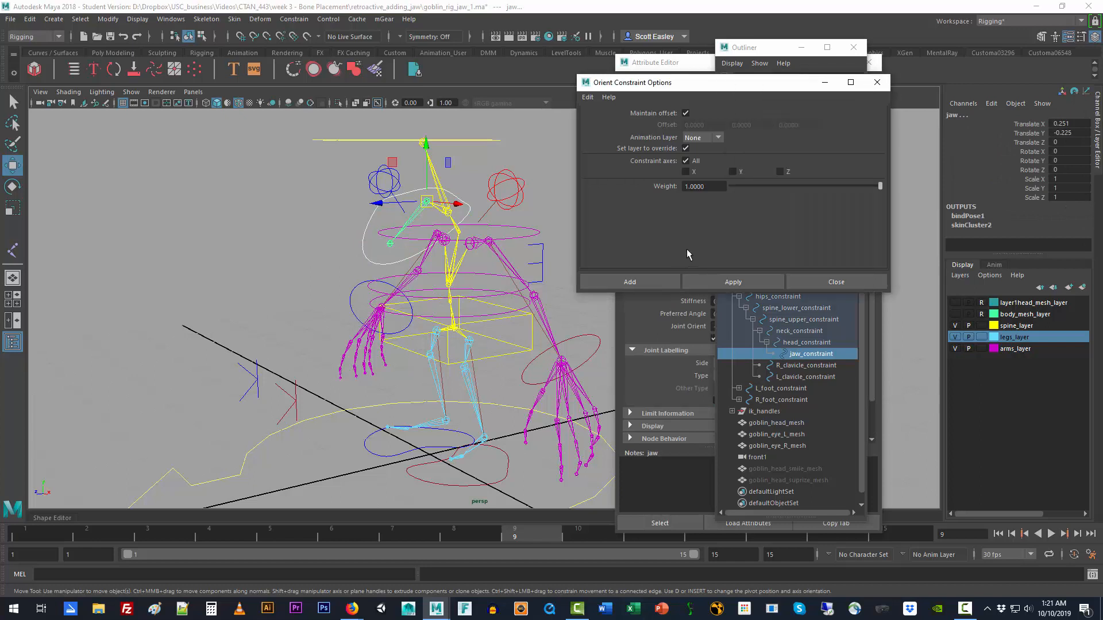
pyautogui.click(729, 281)
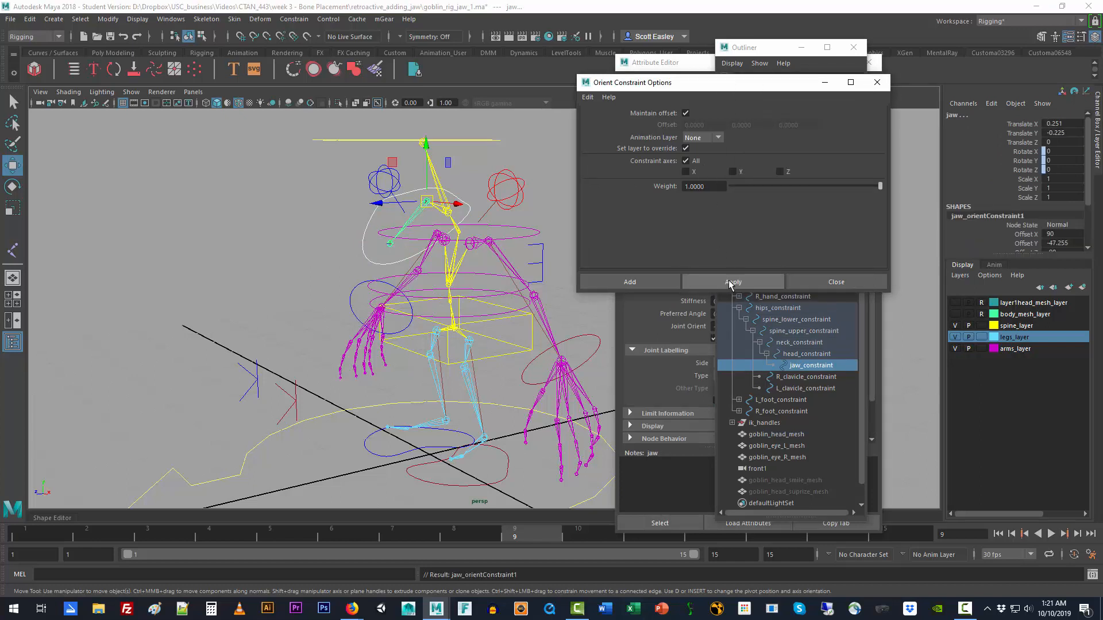
# Step: Move the constraint options aside and check the new orient constraint node under the jaw joint in the Outliner
pyautogui.moveTo(737, 91); pyautogui.dragTo(251, 286)
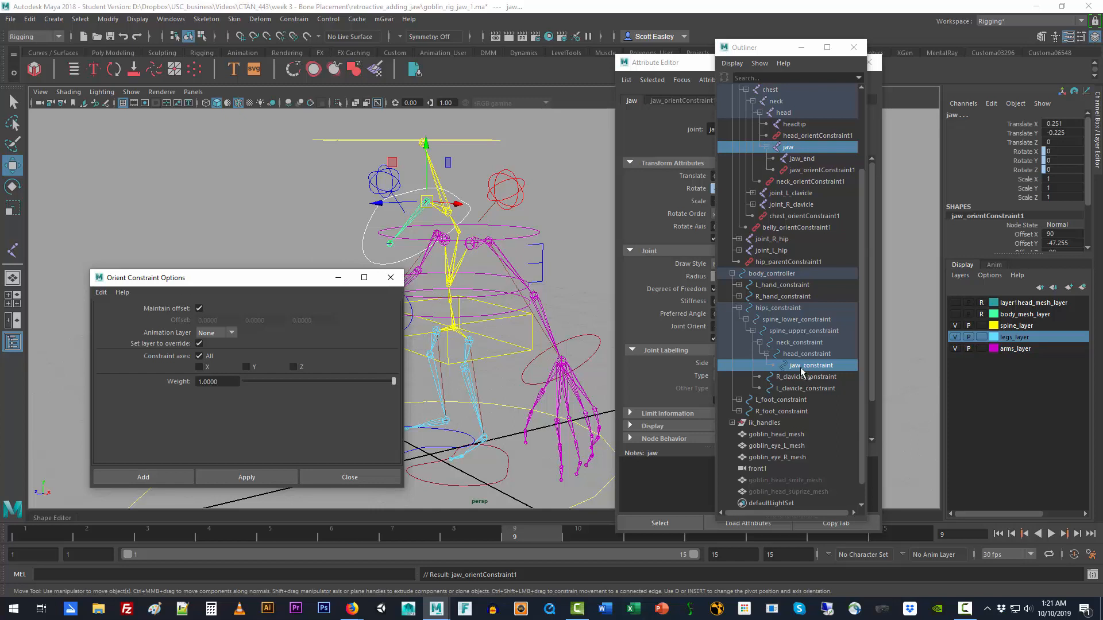
pyautogui.click(418, 215)
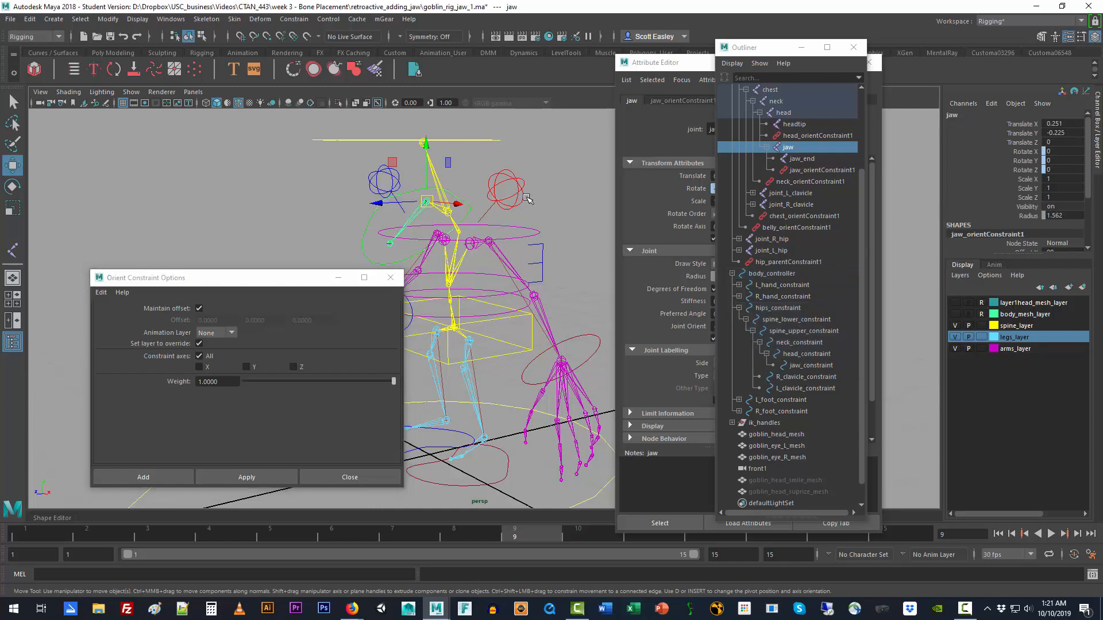
pyautogui.click(796, 172)
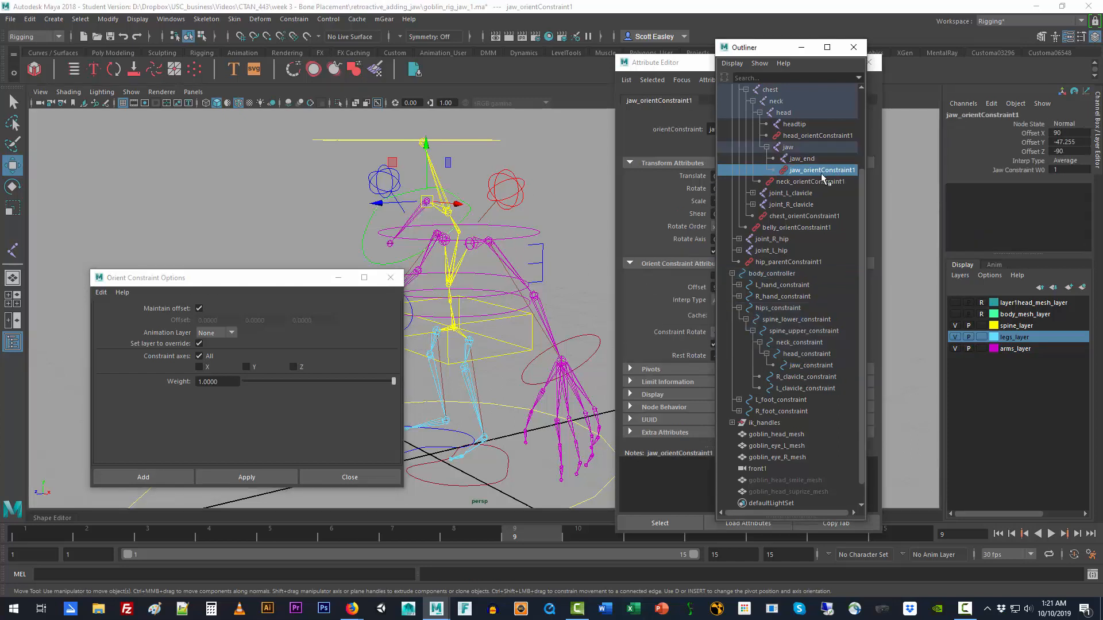
pyautogui.click(480, 171)
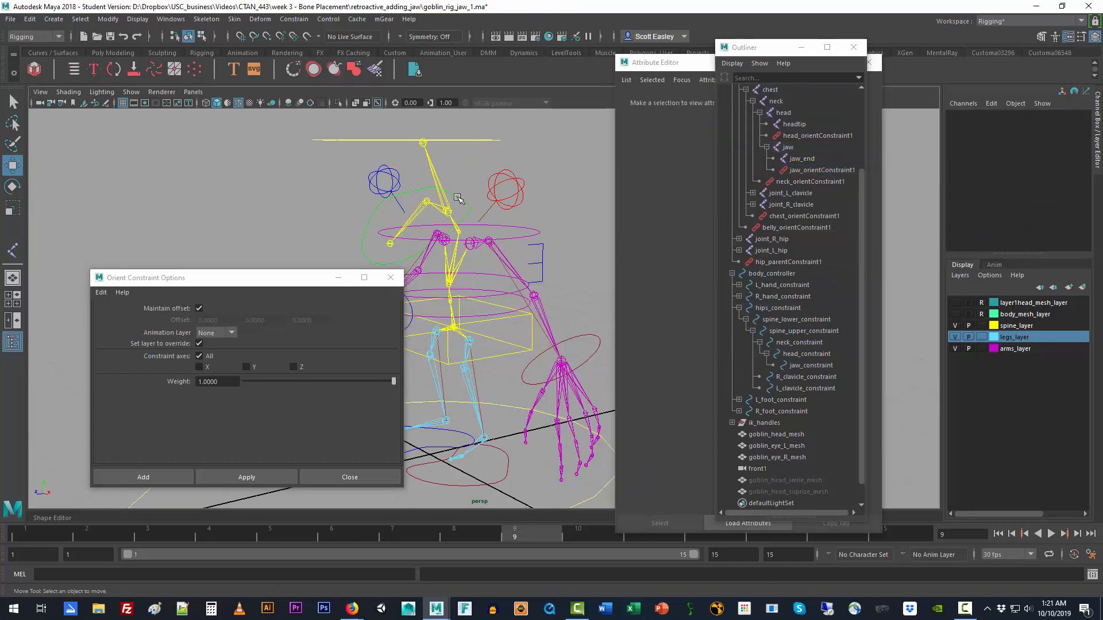
# Step: Select the jaw_constraint circle, test-rotate it to check the jaw joint, and undo the rotation
pyautogui.click(458, 201)
pyautogui.press('e')
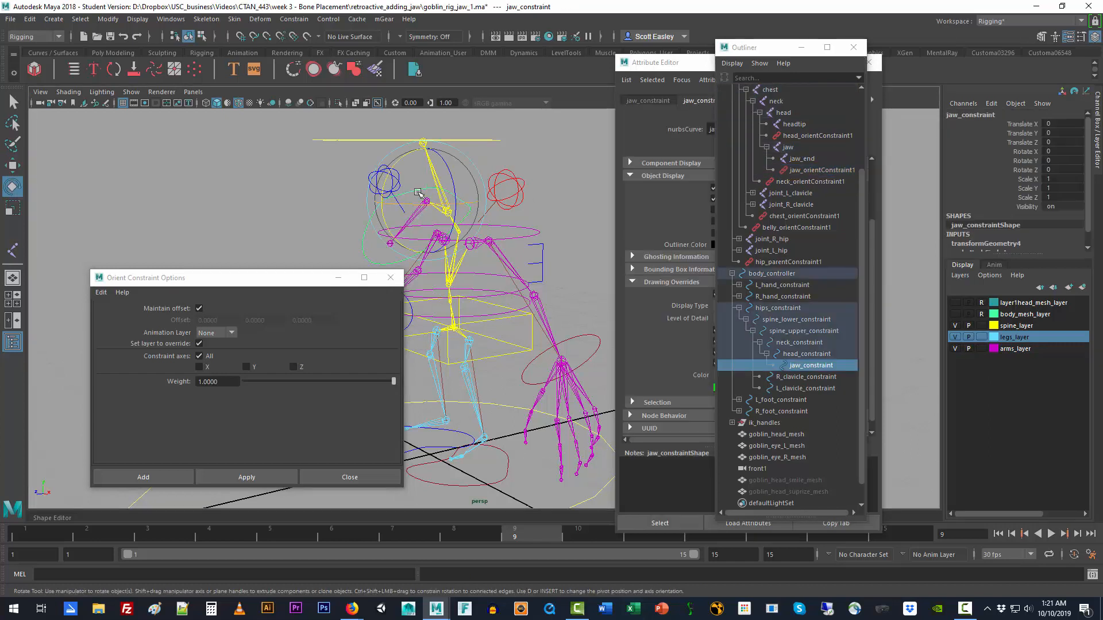
pyautogui.moveTo(394, 173)
pyautogui.mouseDown()
pyautogui.moveTo(399, 162)
pyautogui.moveTo(411, 176)
pyautogui.mouseUp()
pyautogui.hotkey('ctrl', 'z')
# Step: Show the body and head mesh layers and rotate jaw_constraint about -4.5 degrees in X to test the goblin's jaw
pyautogui.click(955, 314)
pyautogui.click(955, 302)
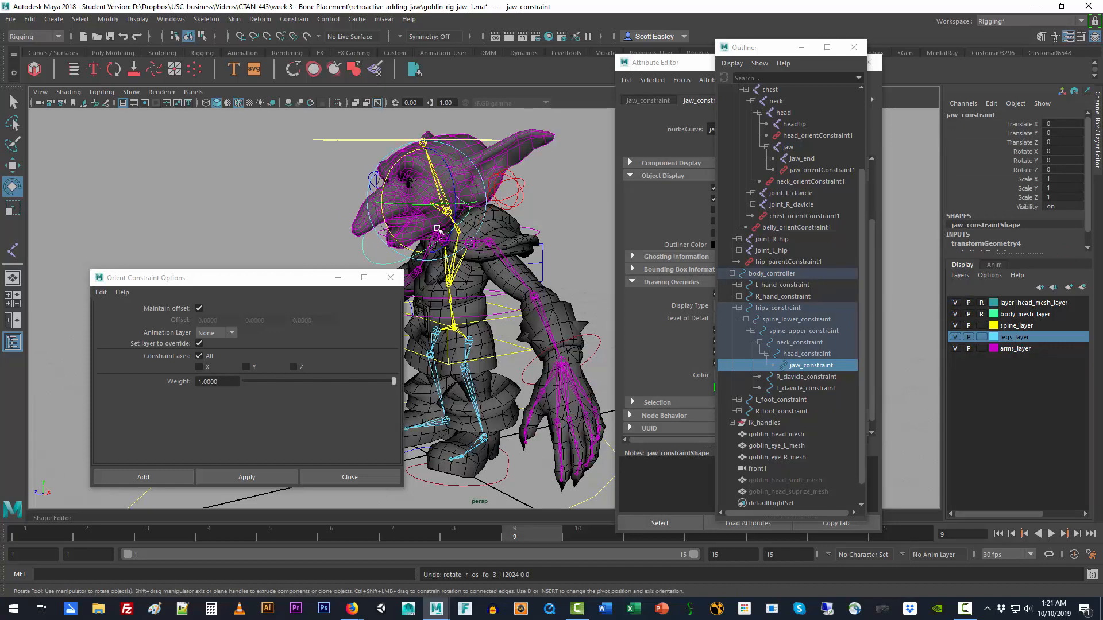
pyautogui.moveTo(383, 178); pyautogui.dragTo(419, 186)
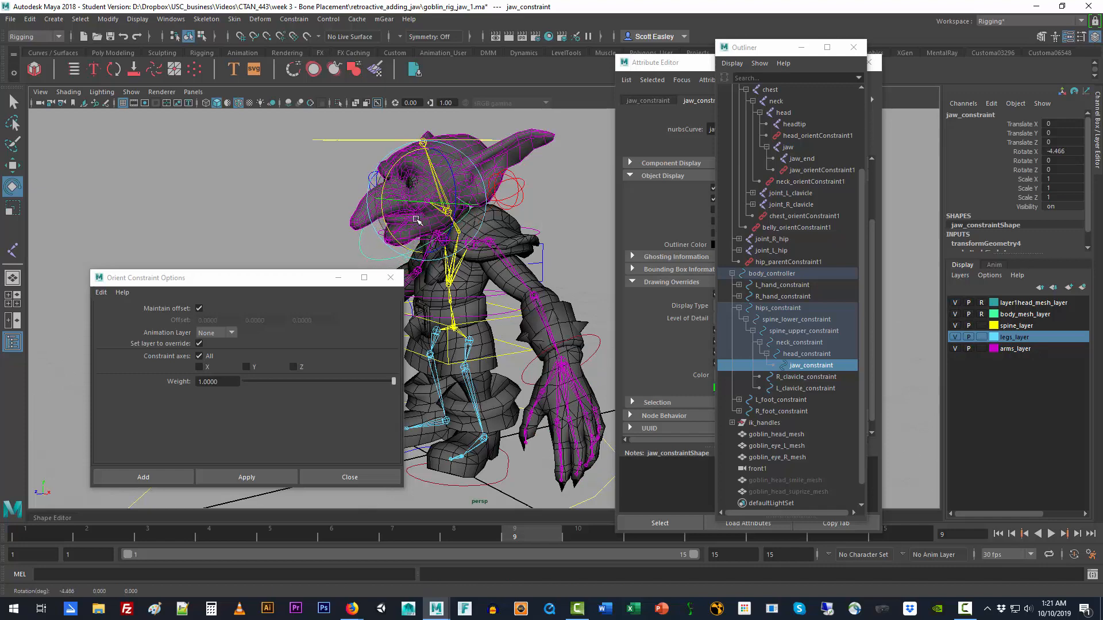
# Step: Close the Orient constraint options, deselect the jaw control and inspect the goblin's head from nearer the front
pyautogui.click(381, 281)
pyautogui.click(302, 326)
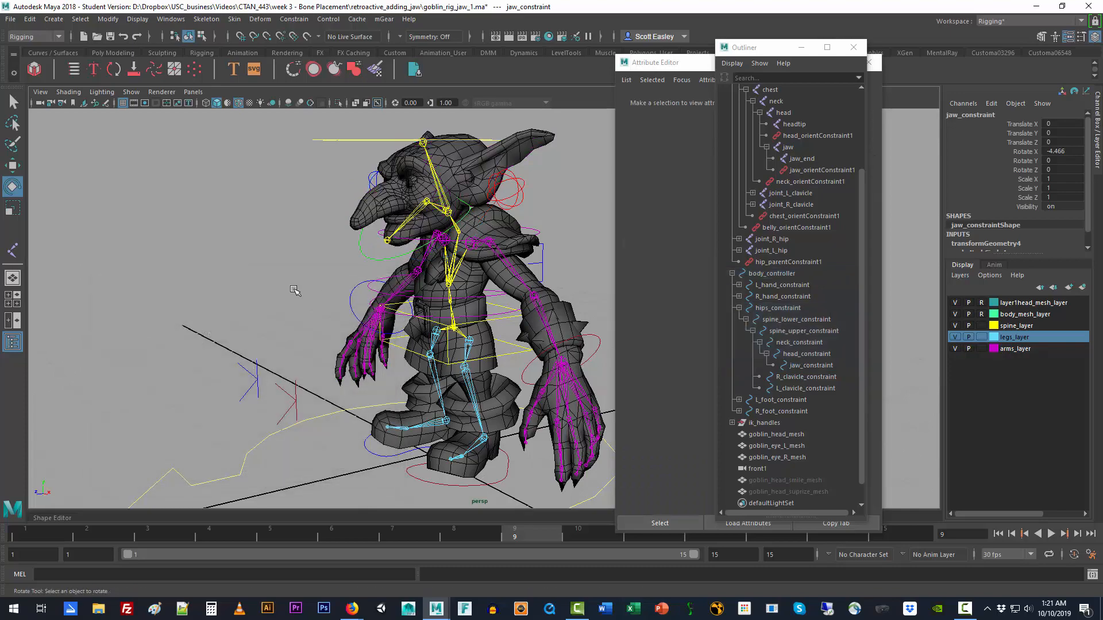
pyautogui.keyDown('alt'); pyautogui.moveTo(312, 349); pyautogui.dragTo(350, 343); pyautogui.keyUp('alt')
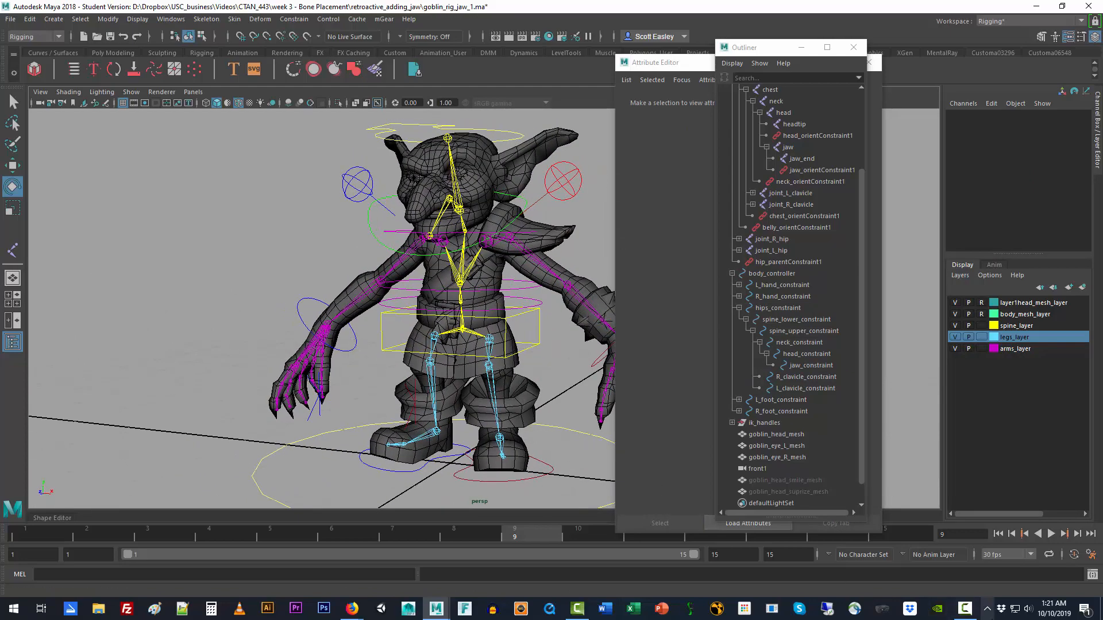